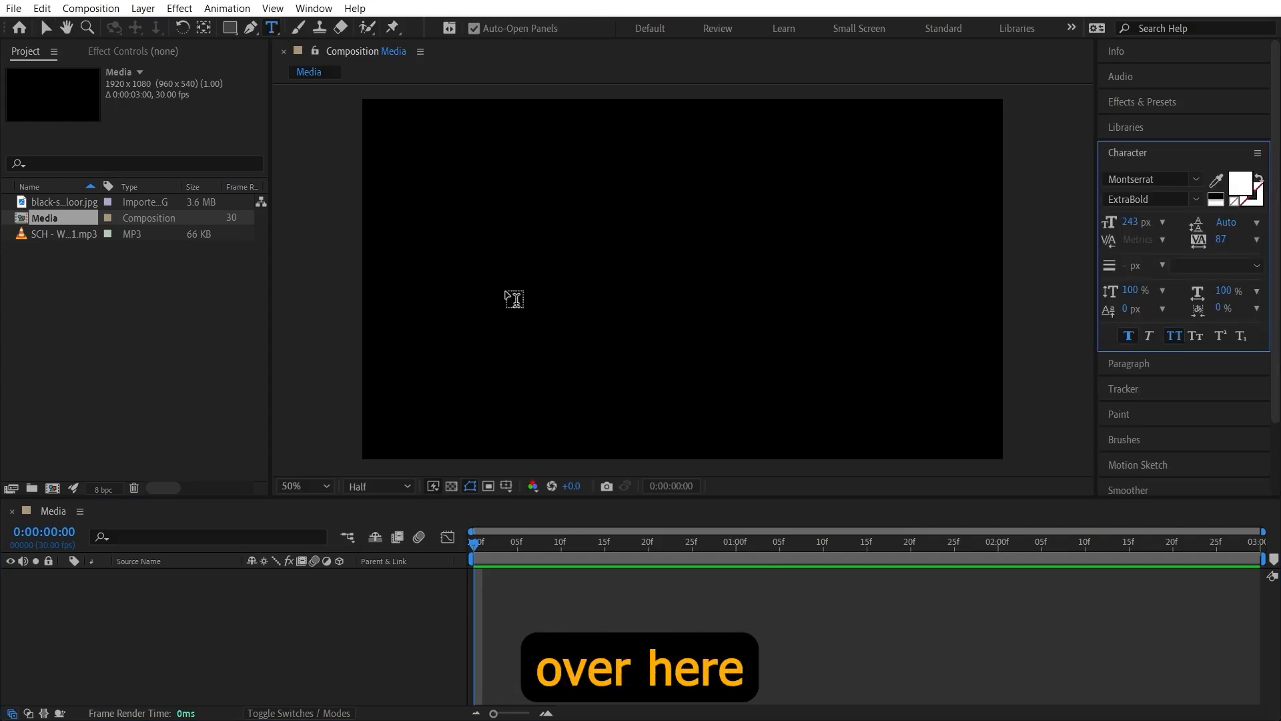
Step: Add the title text "motion" to the Media composition, with a font size of 251 px and wider letter tracking
left_click(507, 289)
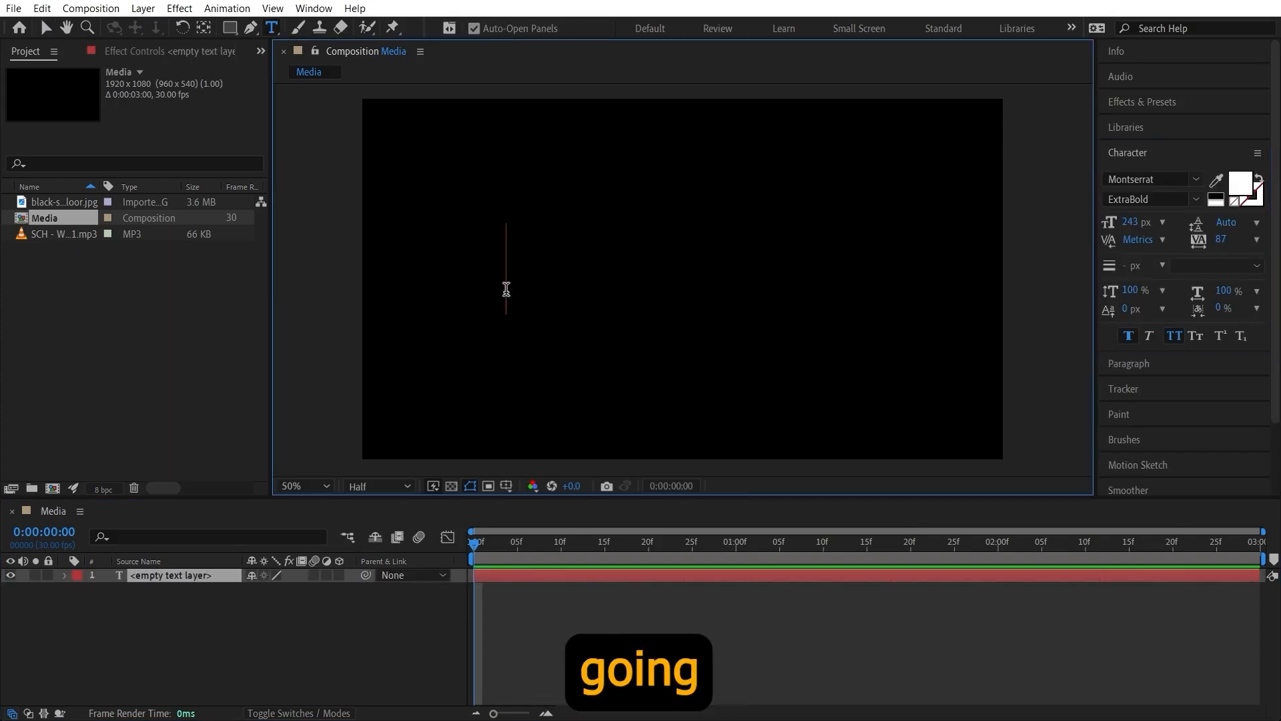
type("motion")
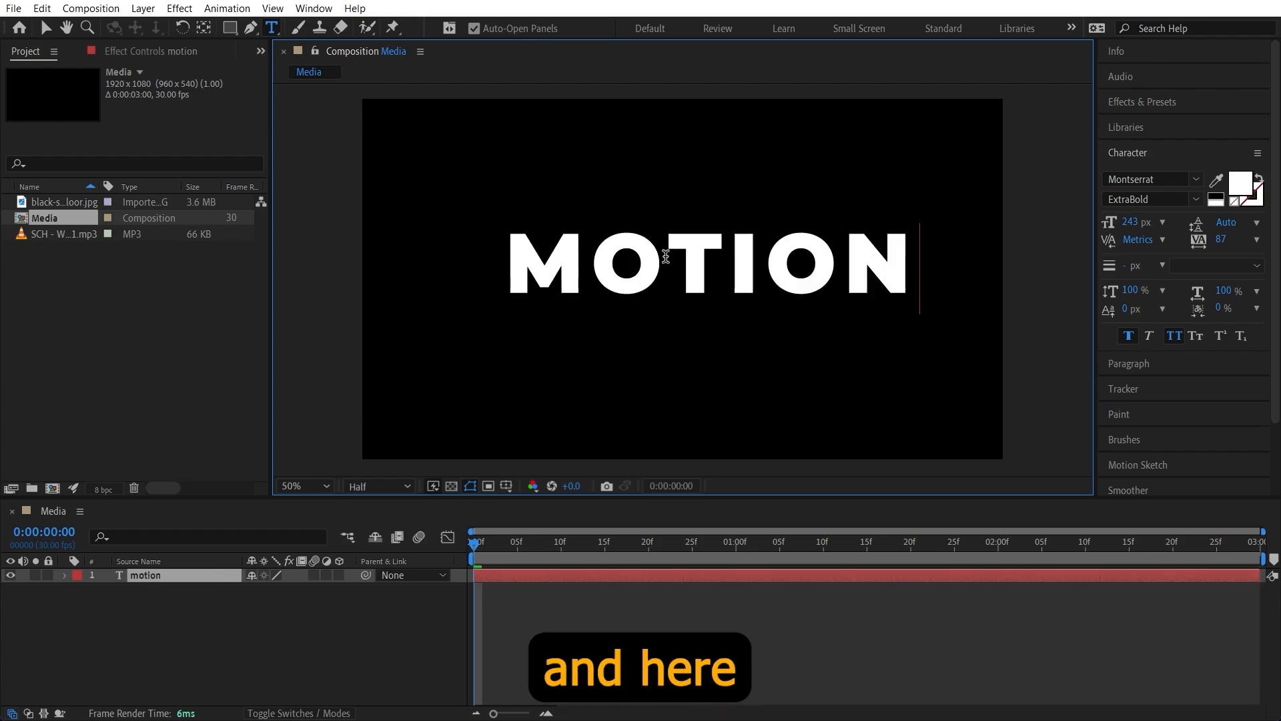
right_click(663, 251)
left_click(713, 263)
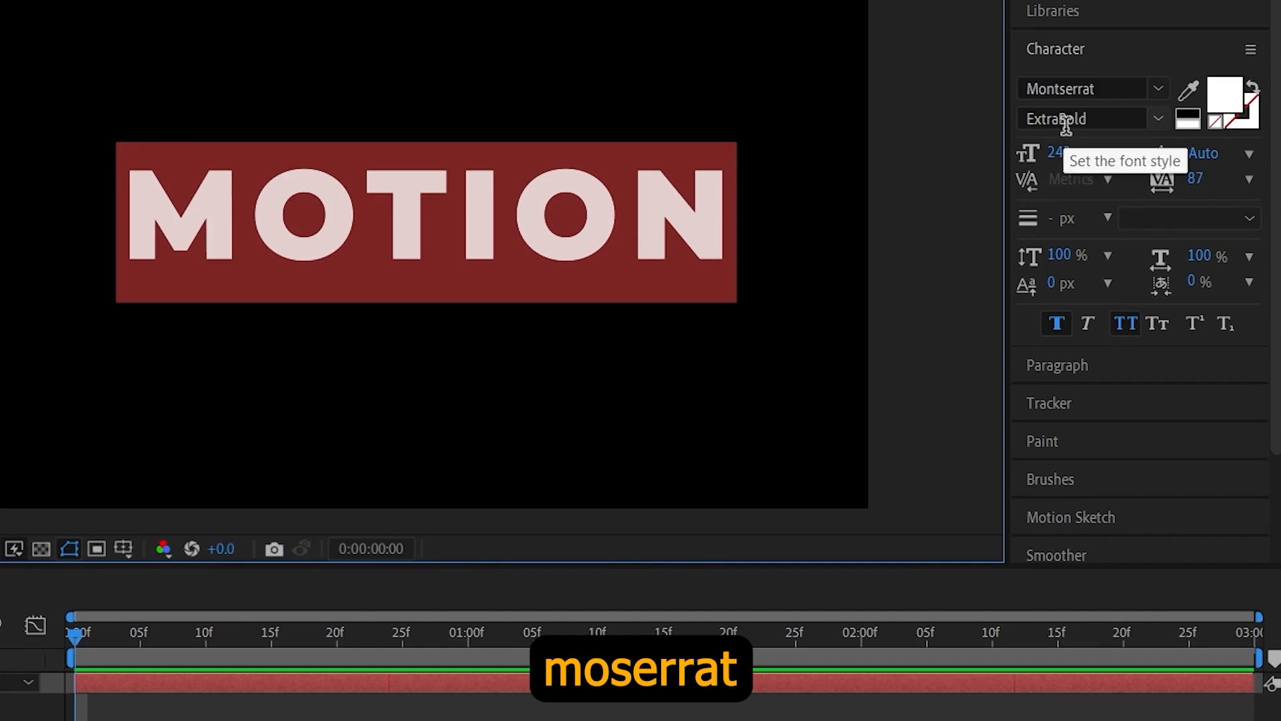
mouse_move(1065, 153)
left_mouse_down()
mouse_move(1076, 153)
mouse_move(1060, 153)
left_mouse_up()
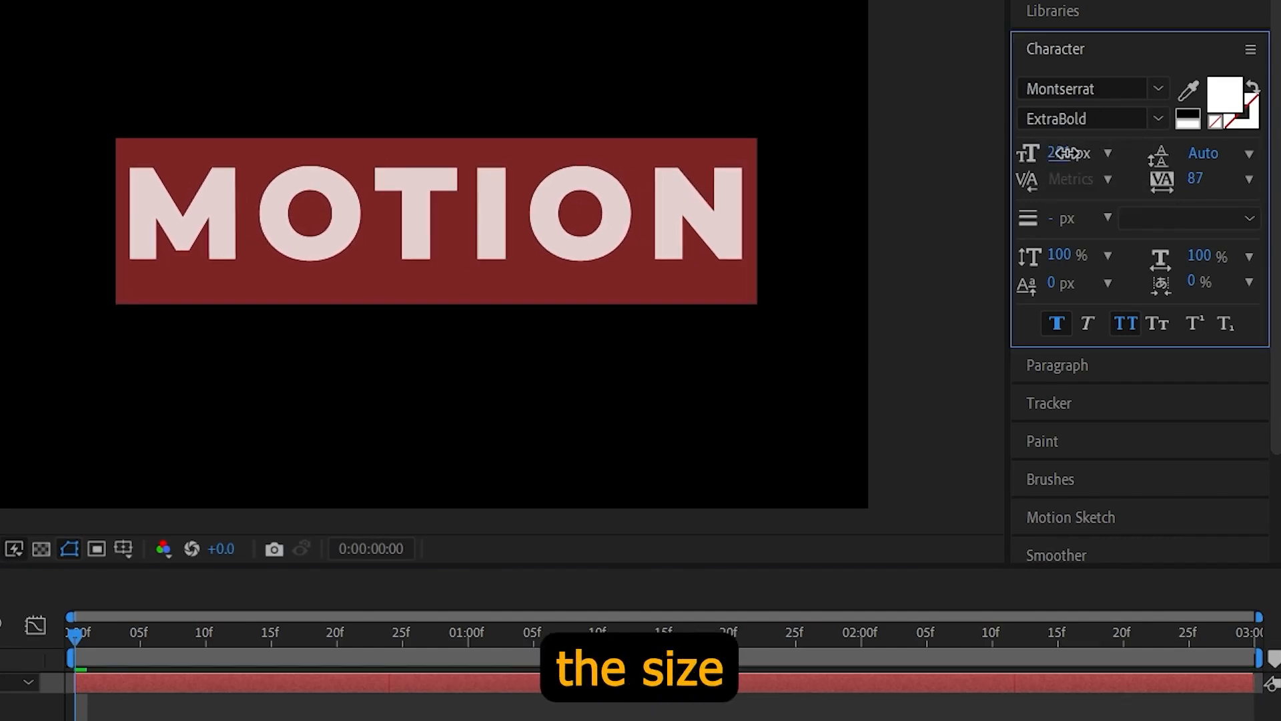
left_click_drag(1194, 181, 1209, 180)
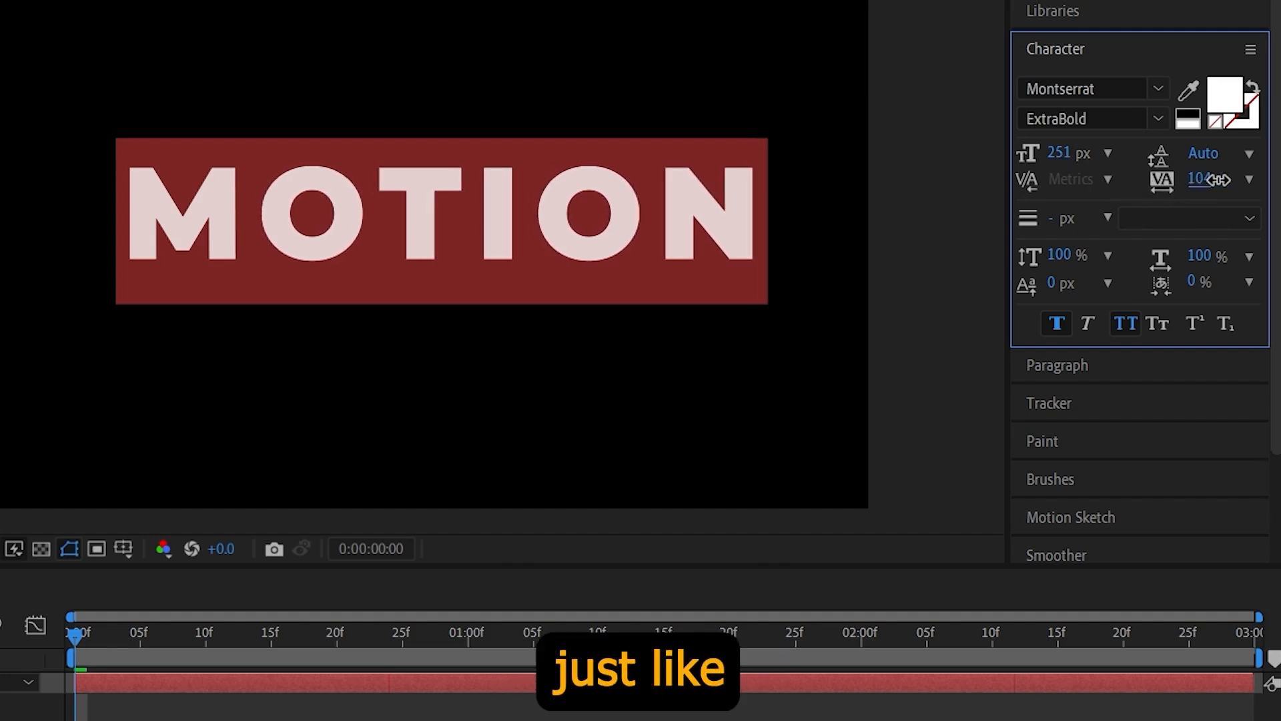
scroll(1121, 441, "down", 2)
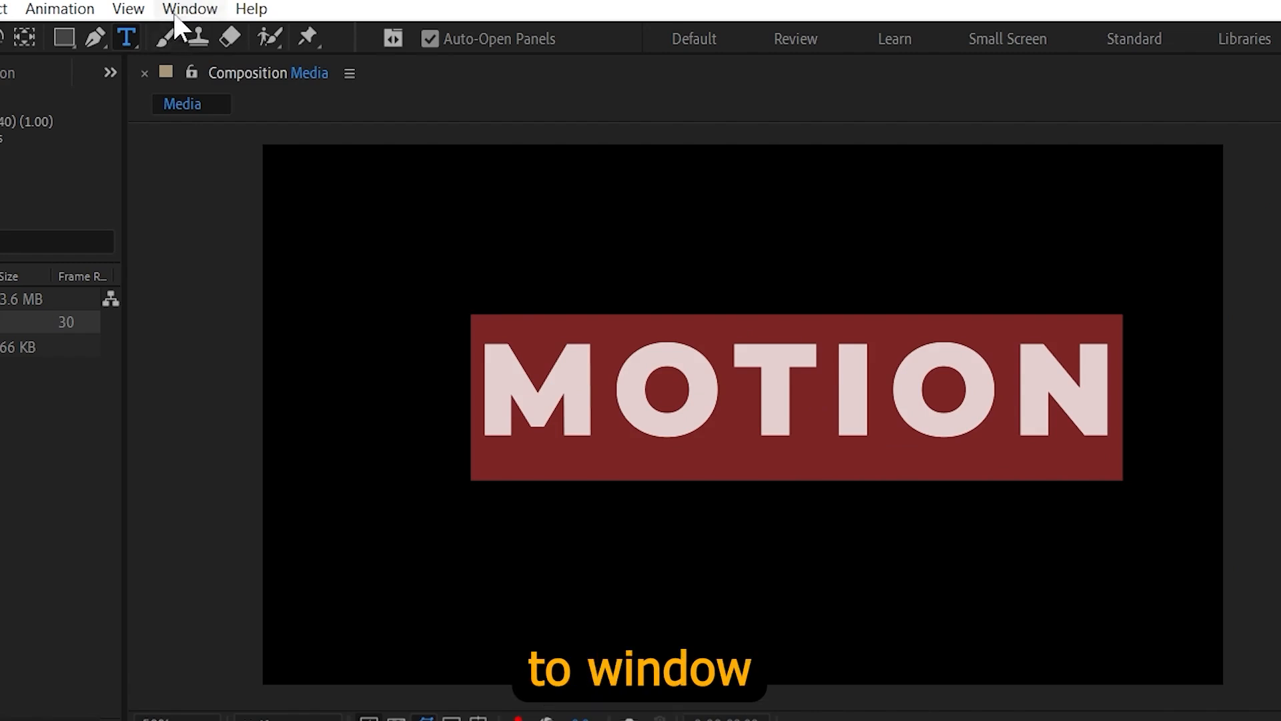
Step: Show the Align options and centre the text layer horizontally and vertically in the composition
left_click(181, 9)
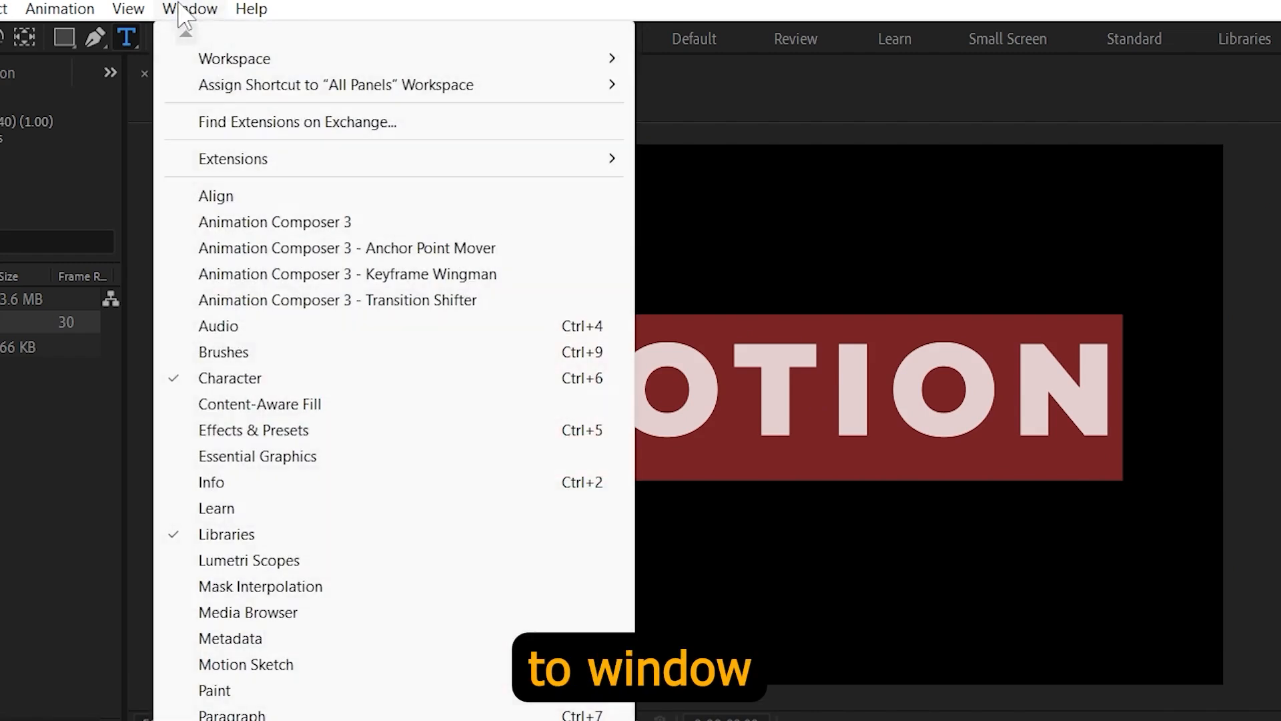
left_click(217, 196)
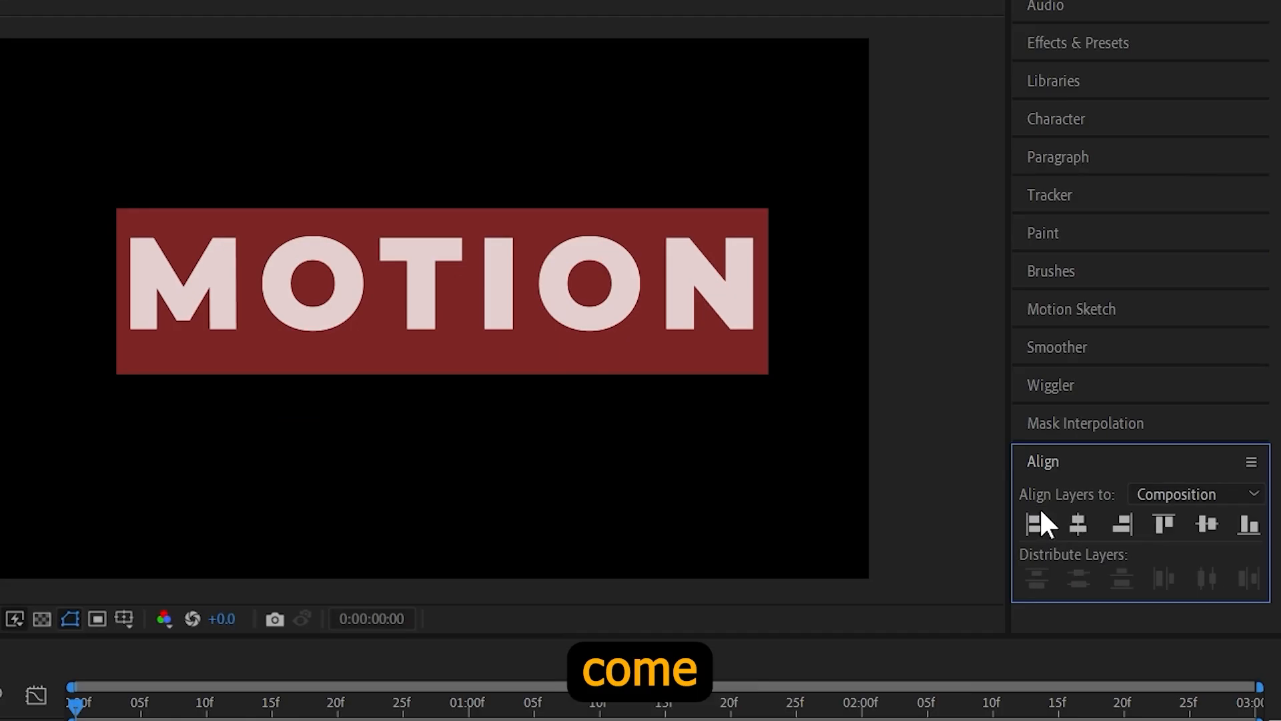
left_click(1078, 524)
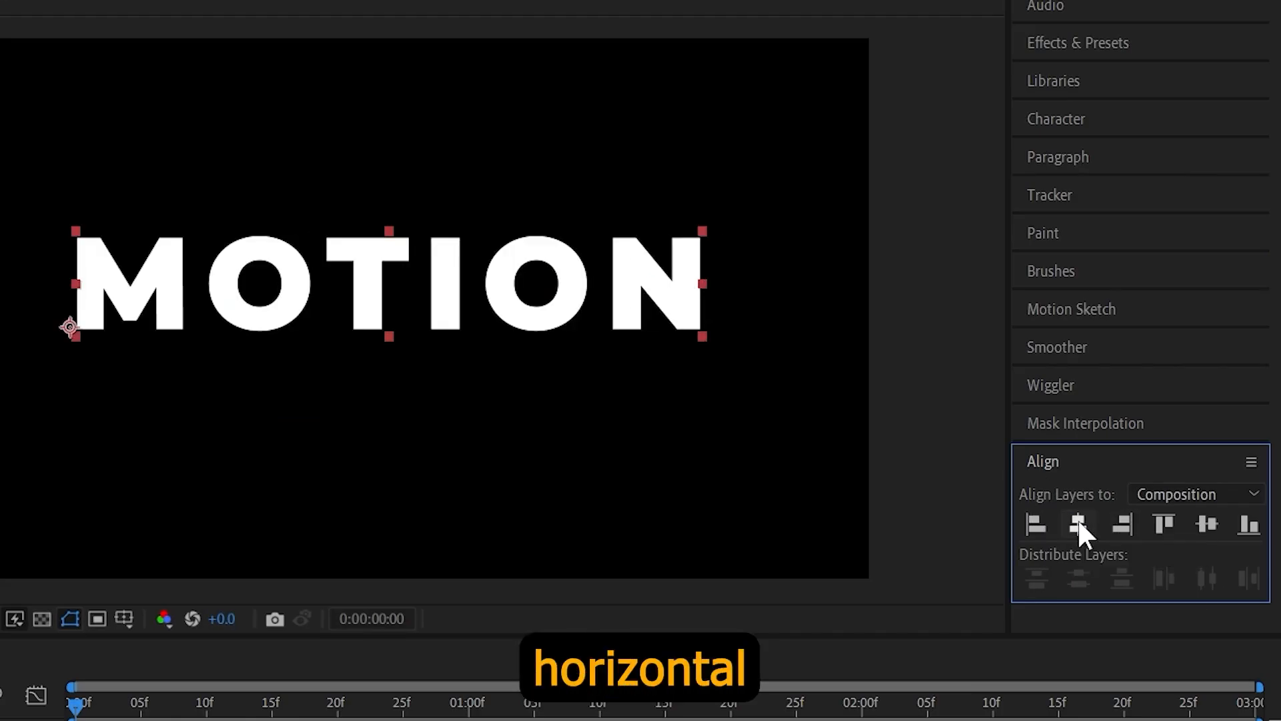
left_click(1201, 525)
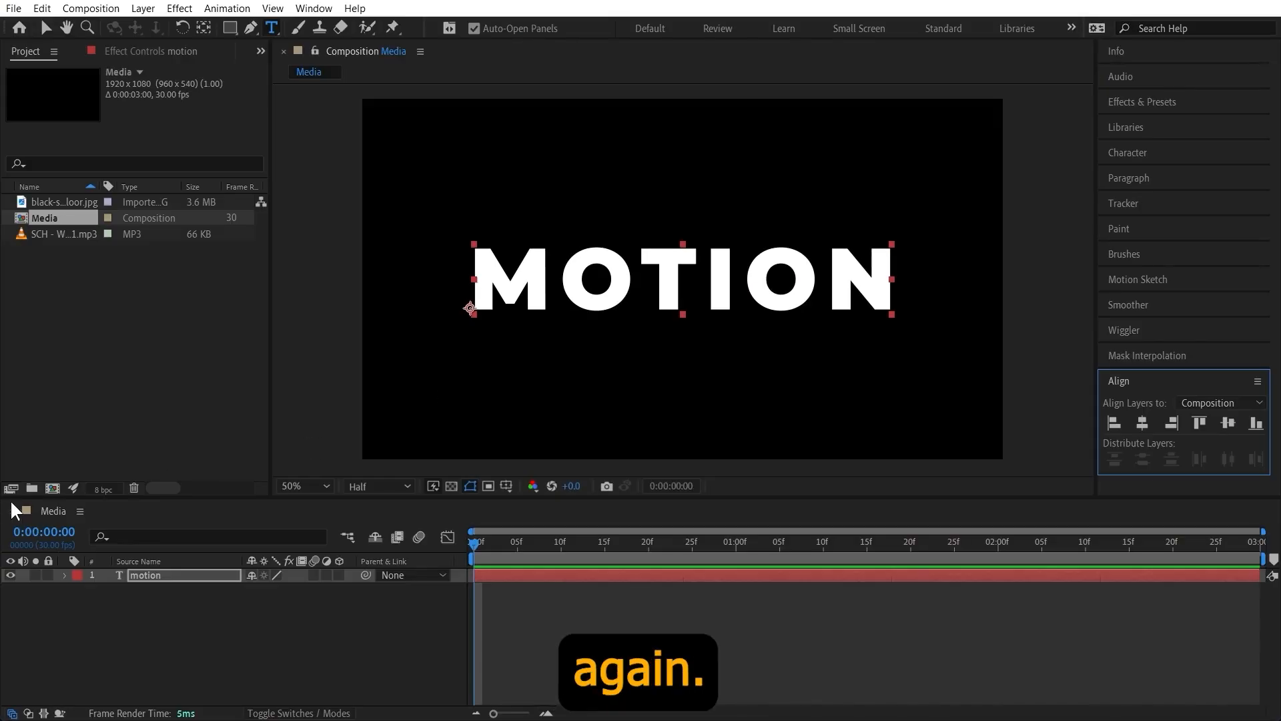
Step: Create a 1920x1080, 30 fps composition named Main lasting 3 seconds and place the Media composition in it
left_click(52, 487)
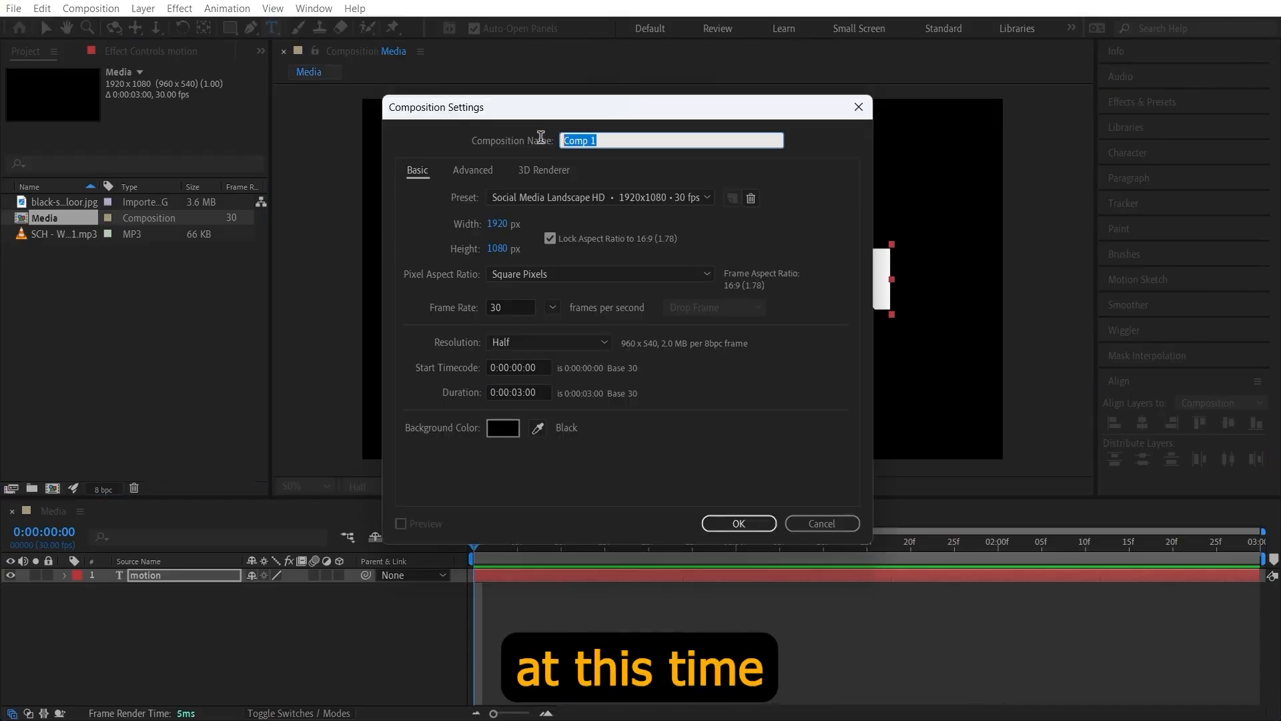
type("Mai")
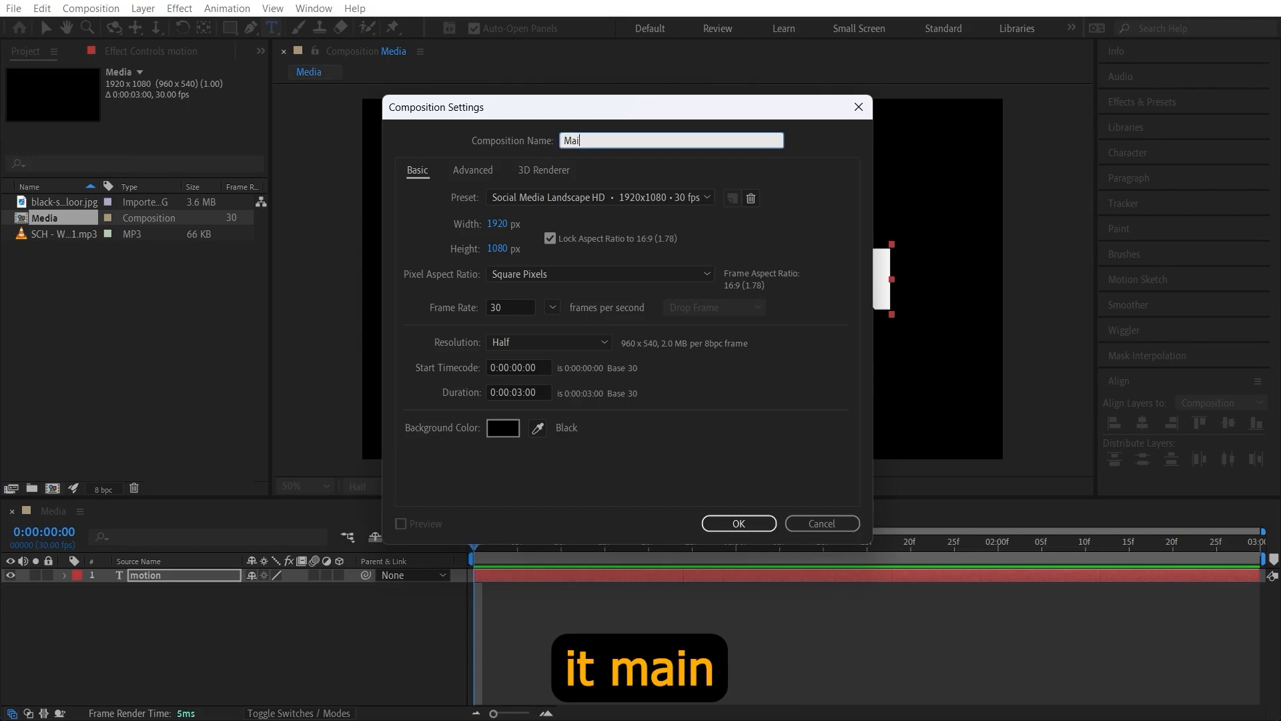
type("n")
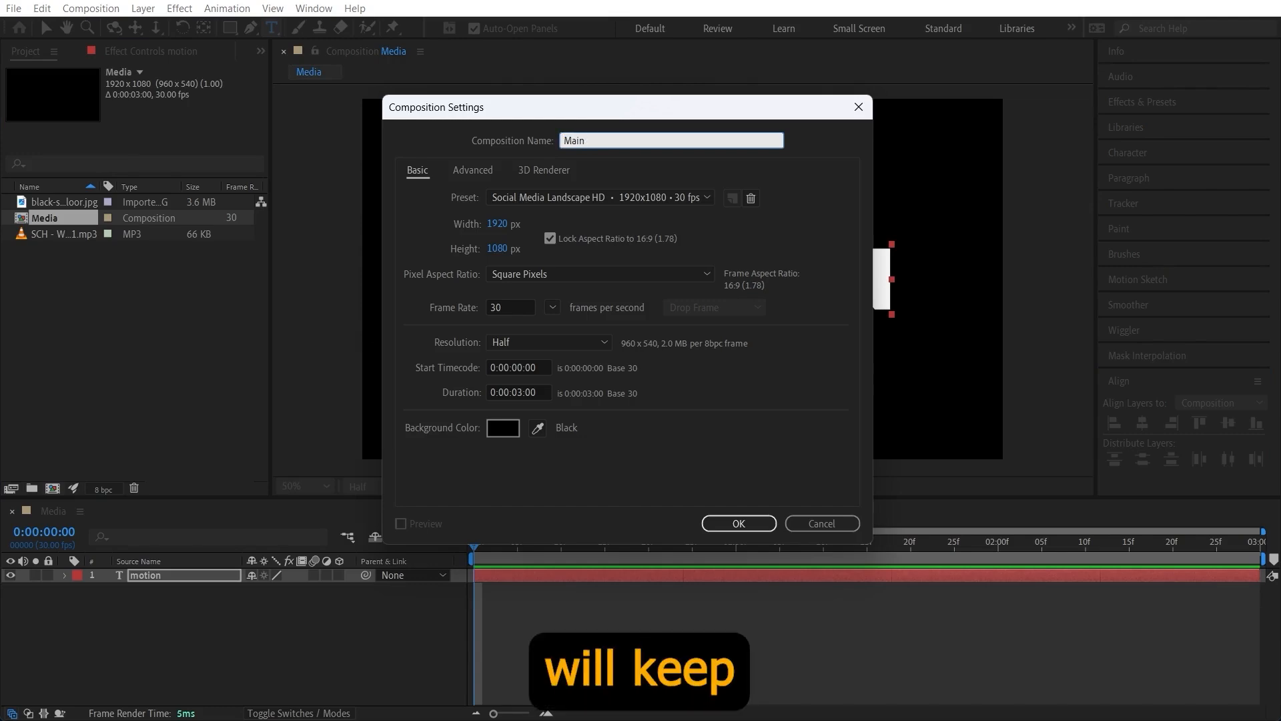
left_click(737, 523)
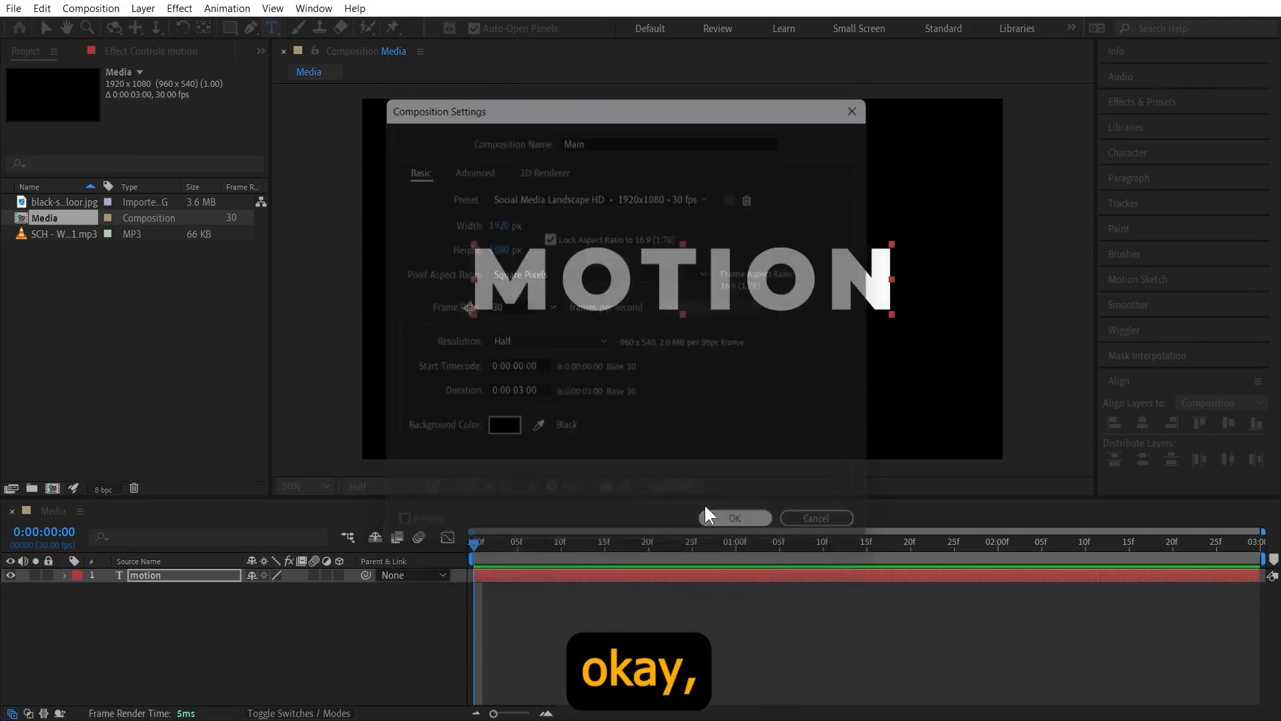
left_click_drag(31, 232, 165, 579)
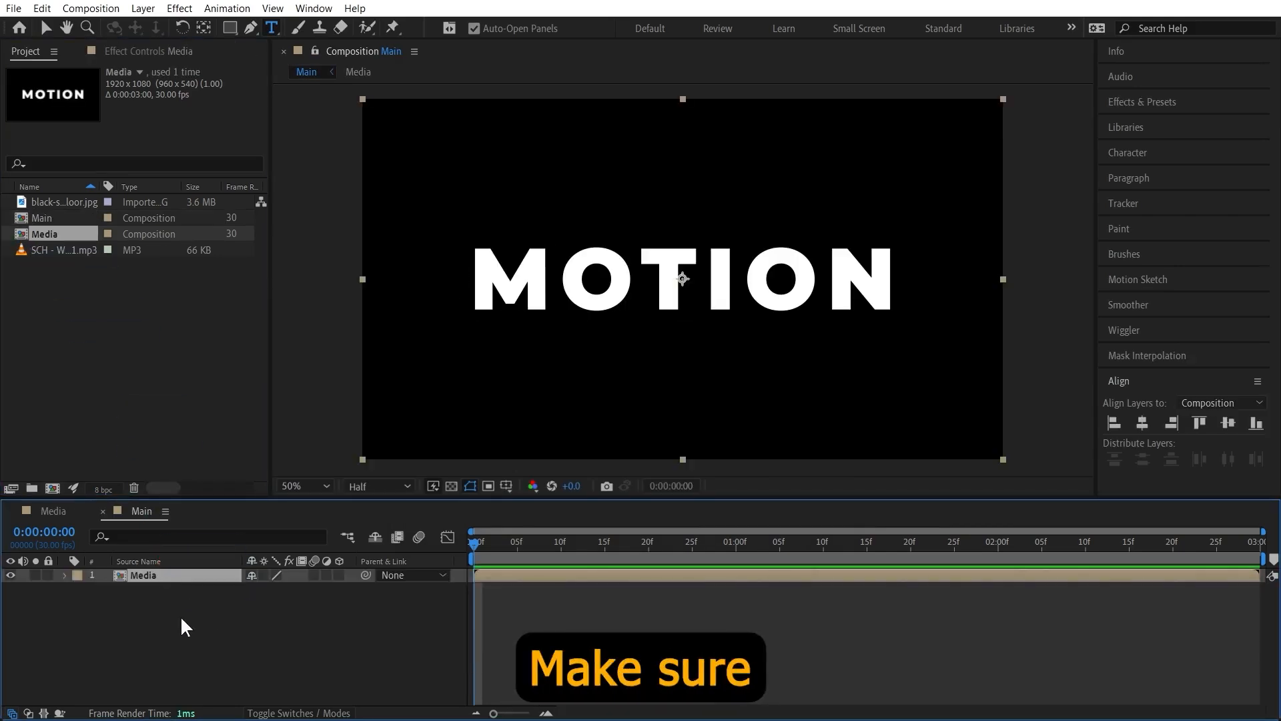
Step: With no layer selected, draw an open five-point zigzag path across the MOTION text with the Pen tool
left_click(152, 603)
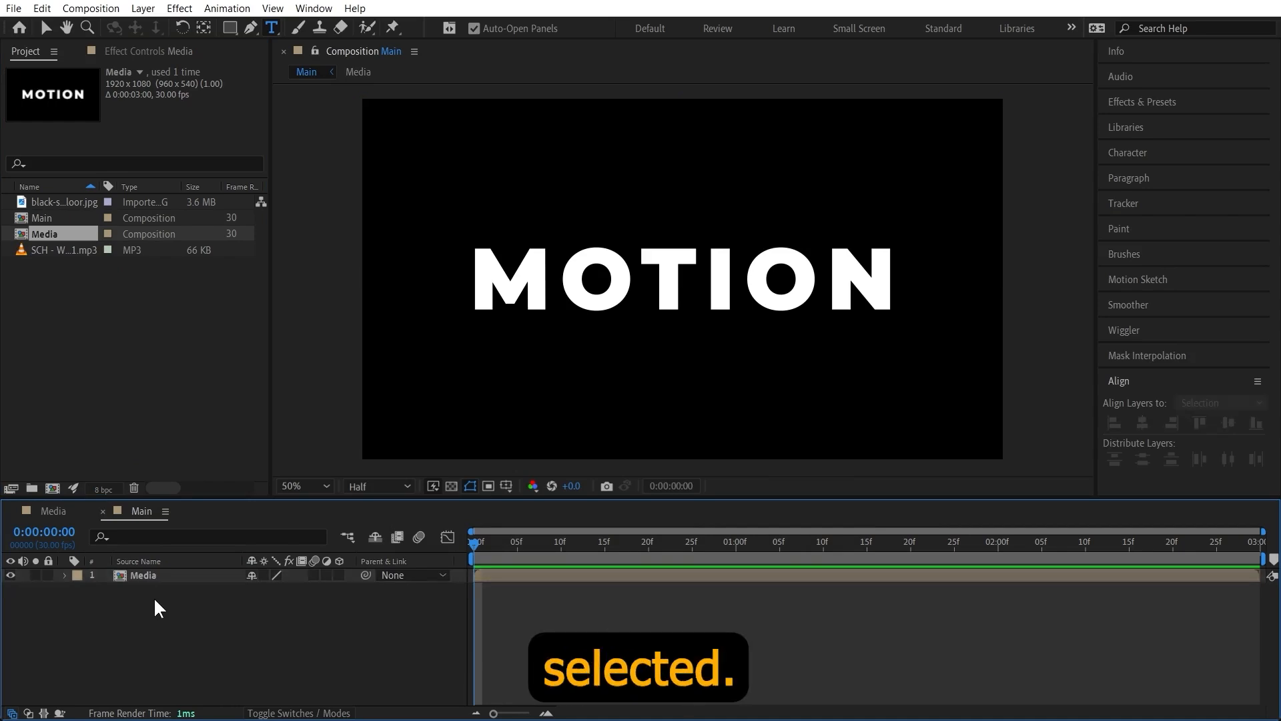
left_click(251, 28)
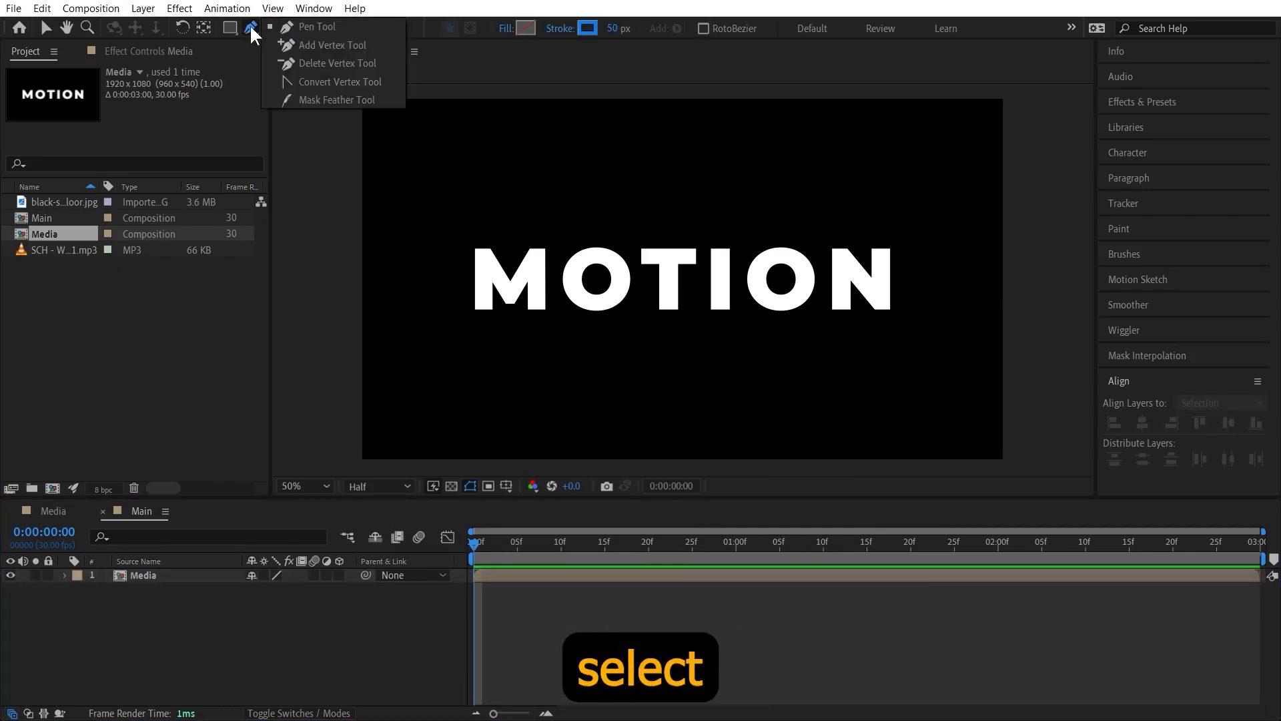
left_click(447, 288)
left_click(547, 232)
left_click(652, 286)
left_click(747, 236)
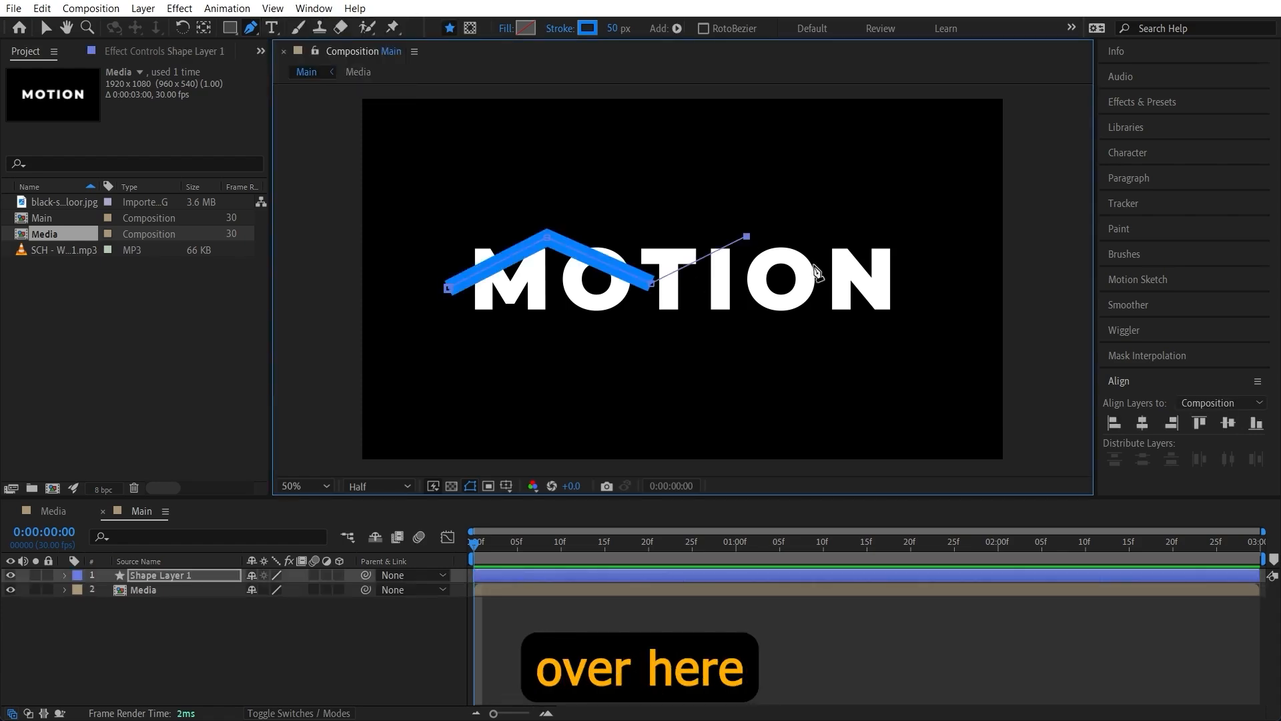
left_click(909, 289)
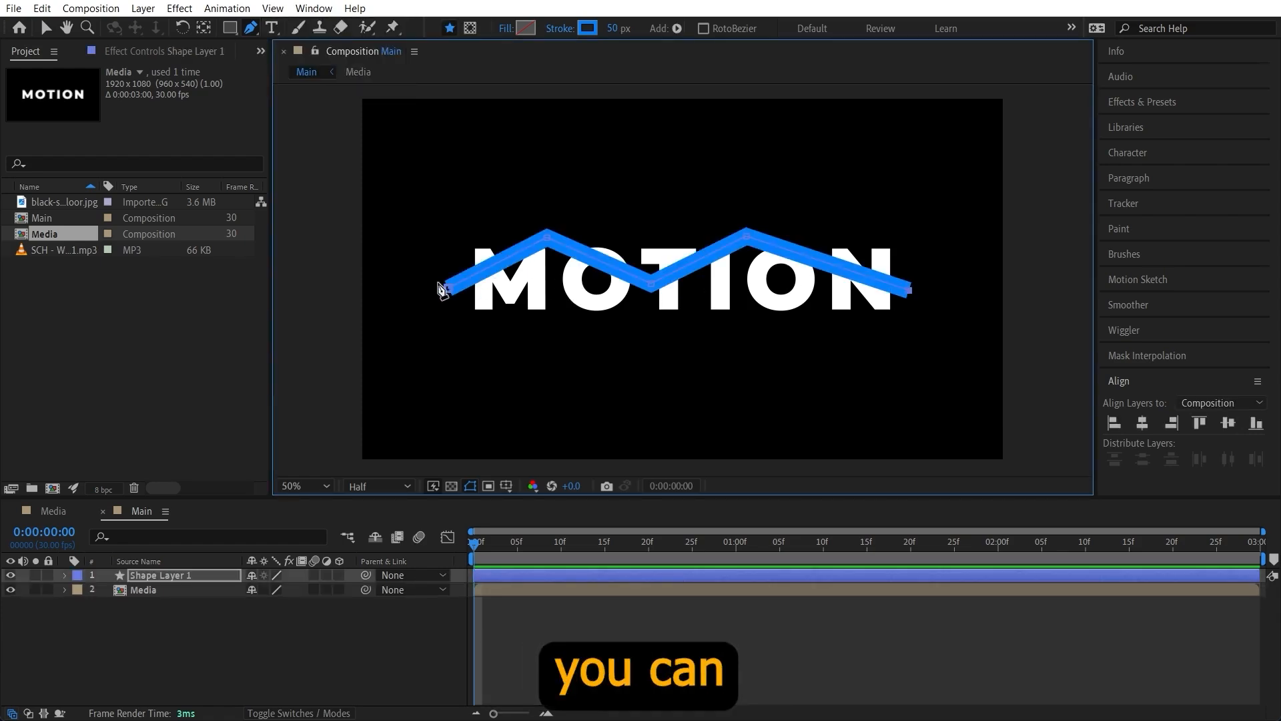
Step: Set the zigzag shape's stroke colour to 0480FF and its fill to None
left_click(587, 28)
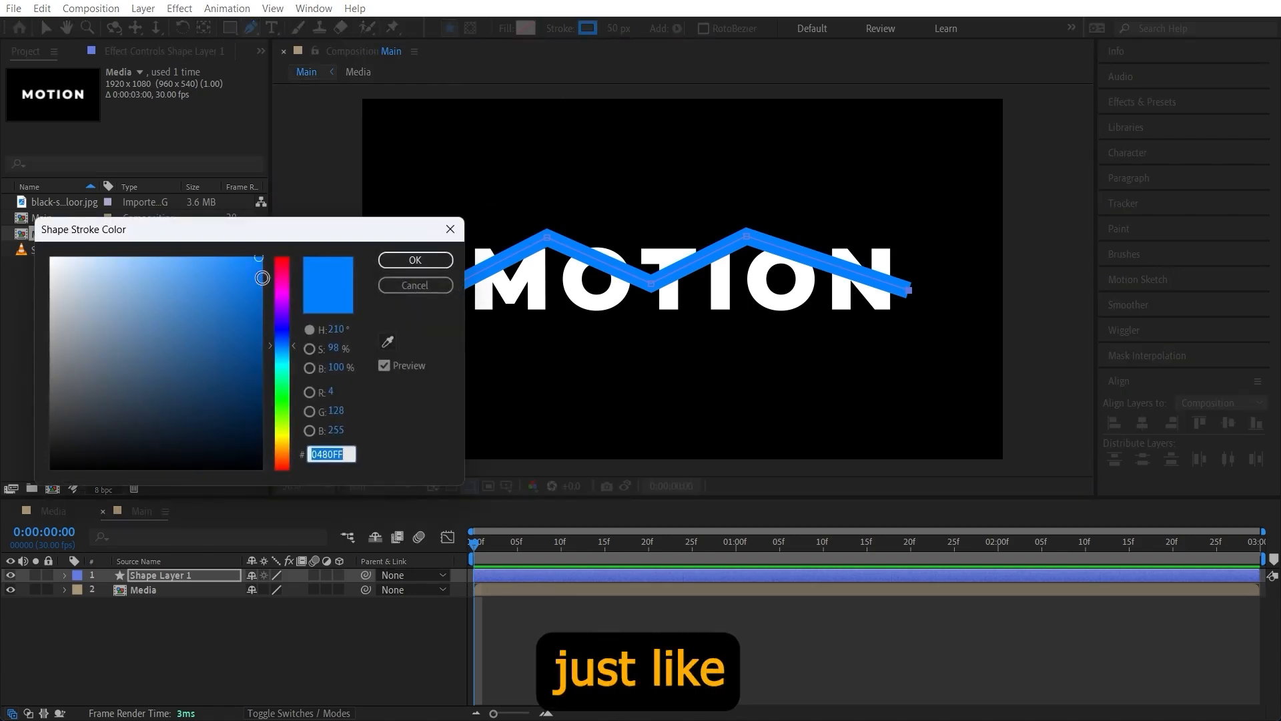
left_click(414, 260)
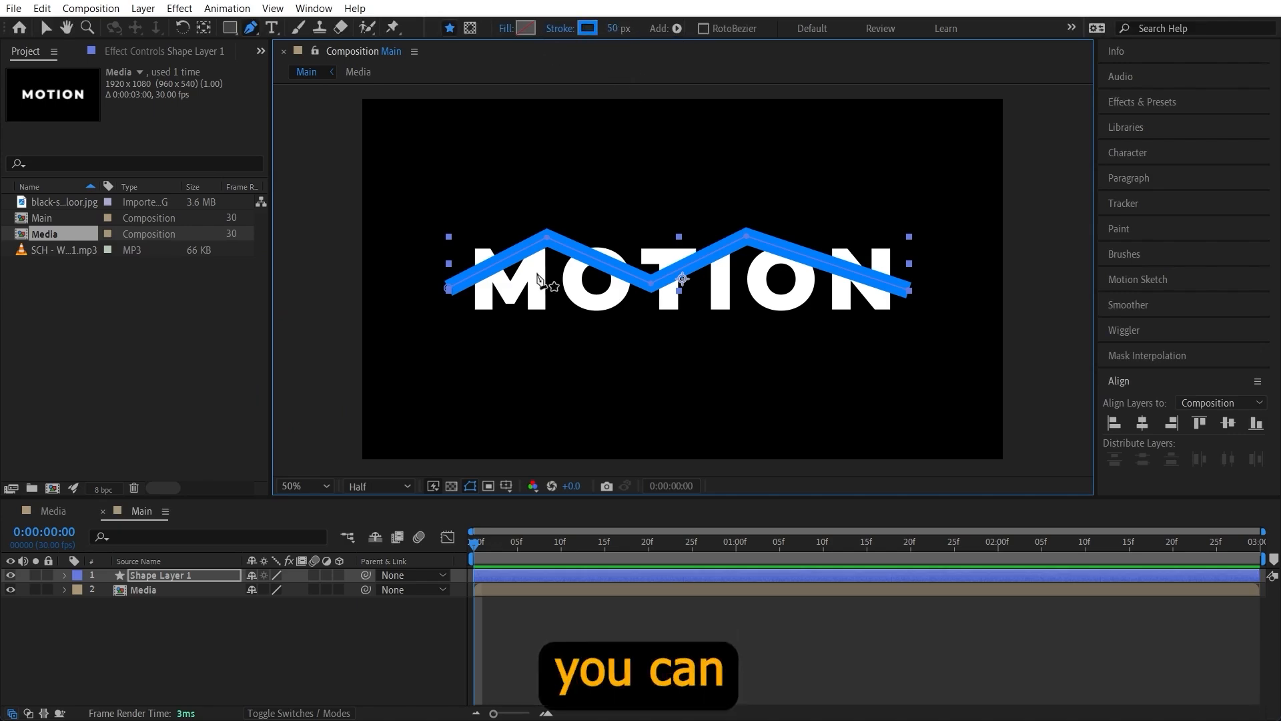
left_click(502, 29)
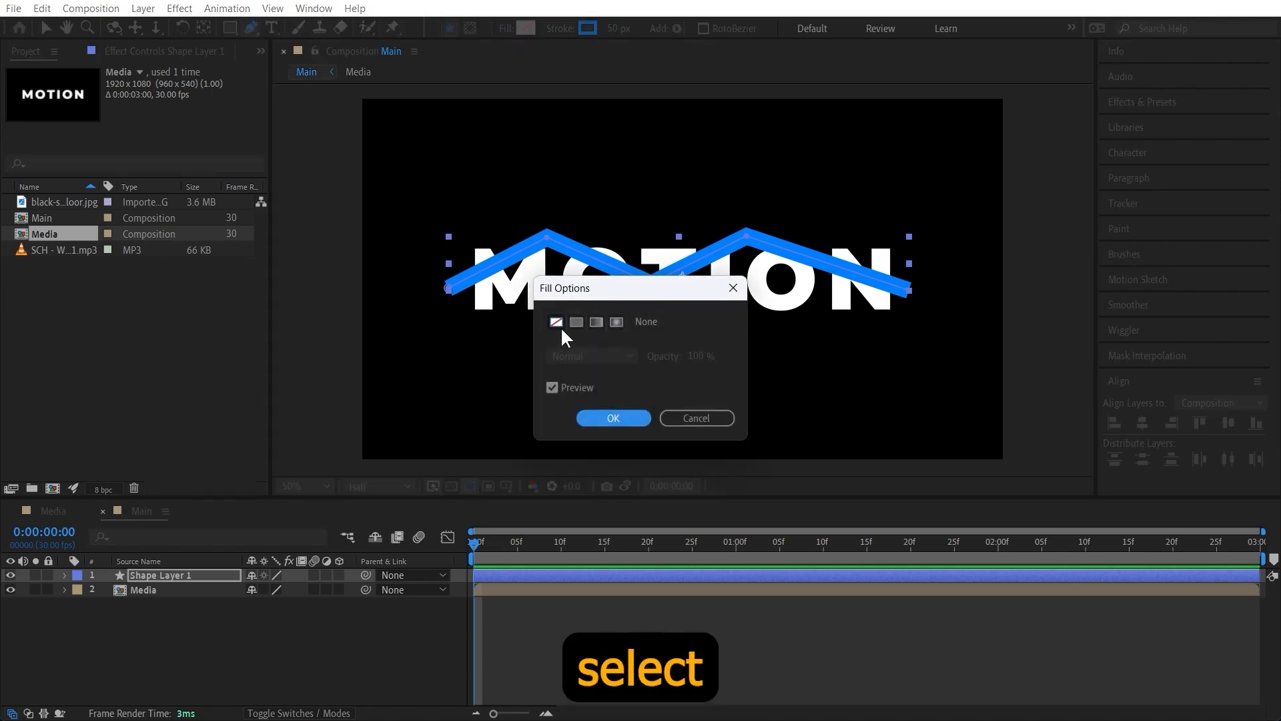
left_click(612, 415)
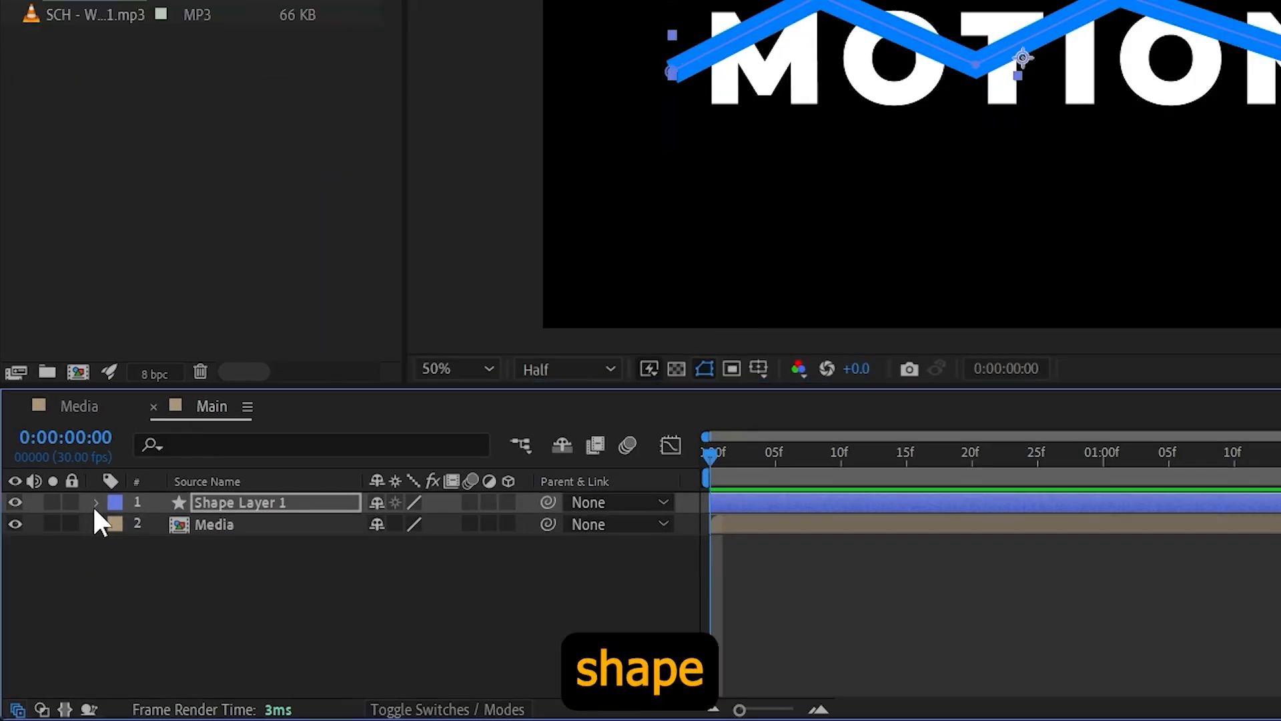
Step: Add the Zig Zag and Wiggle Paths operations to the contents of Shape Layer 1
left_click(64, 576)
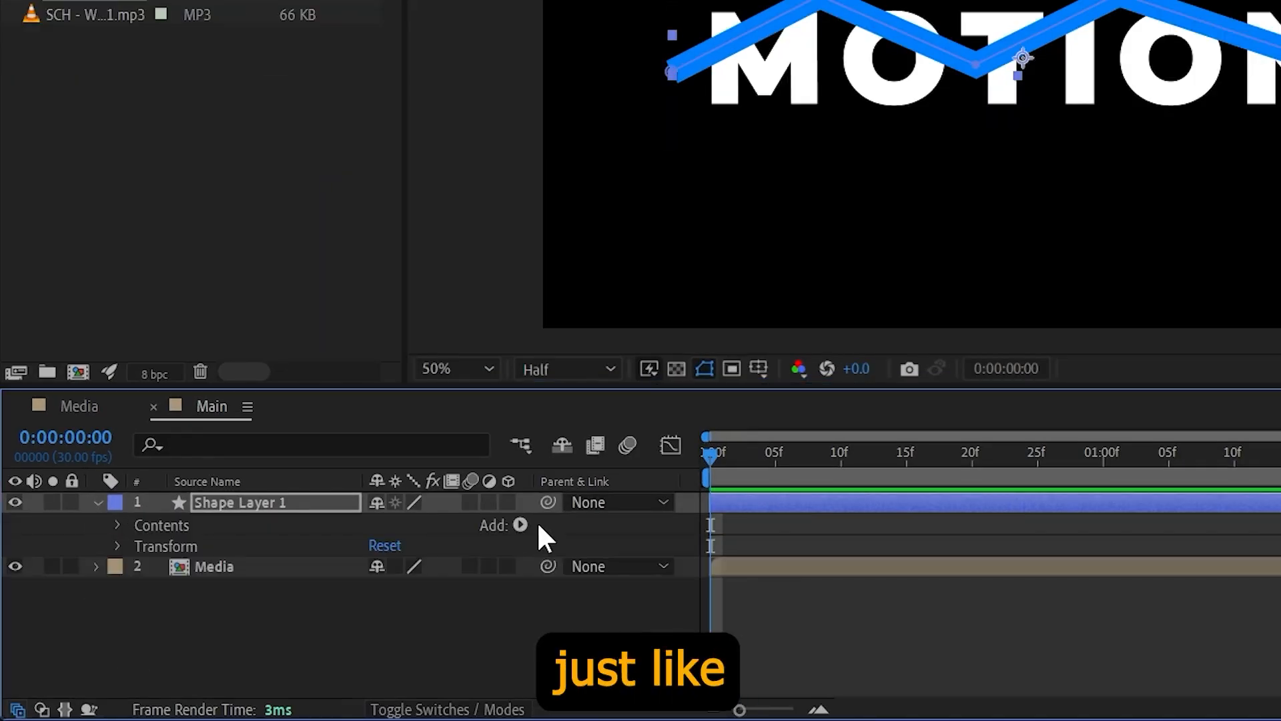
left_click(520, 525)
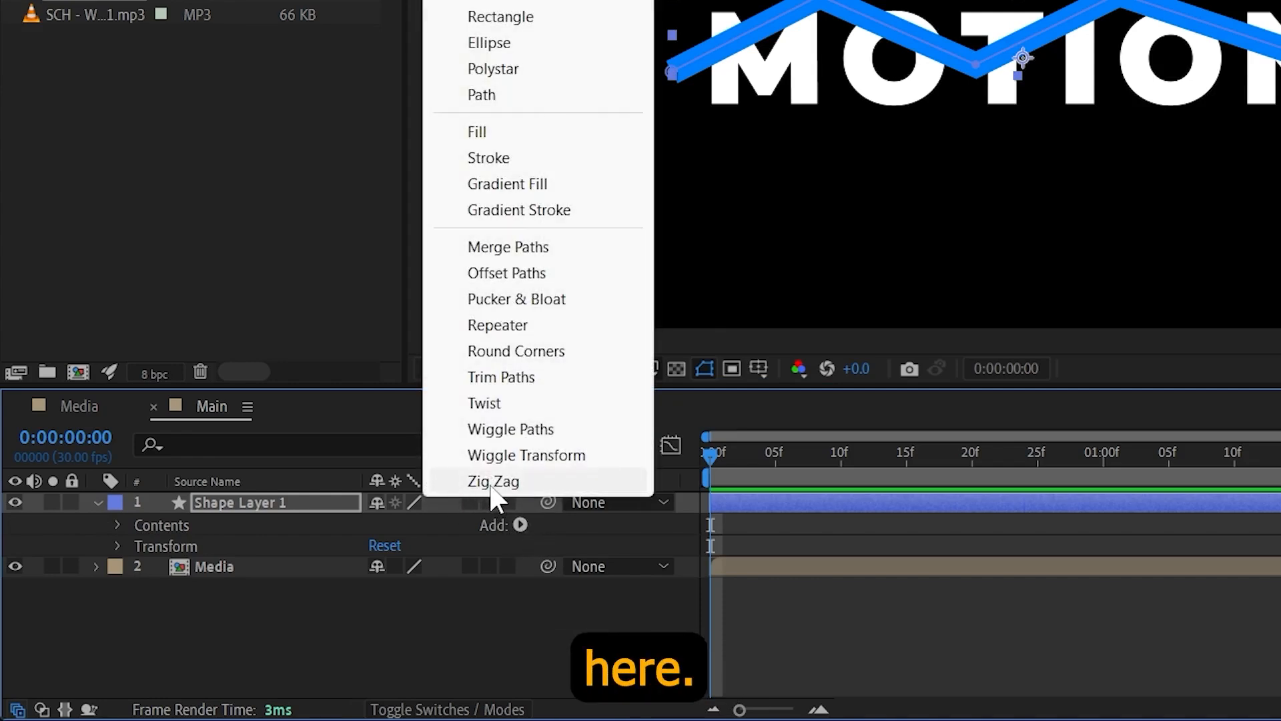
left_click(520, 481)
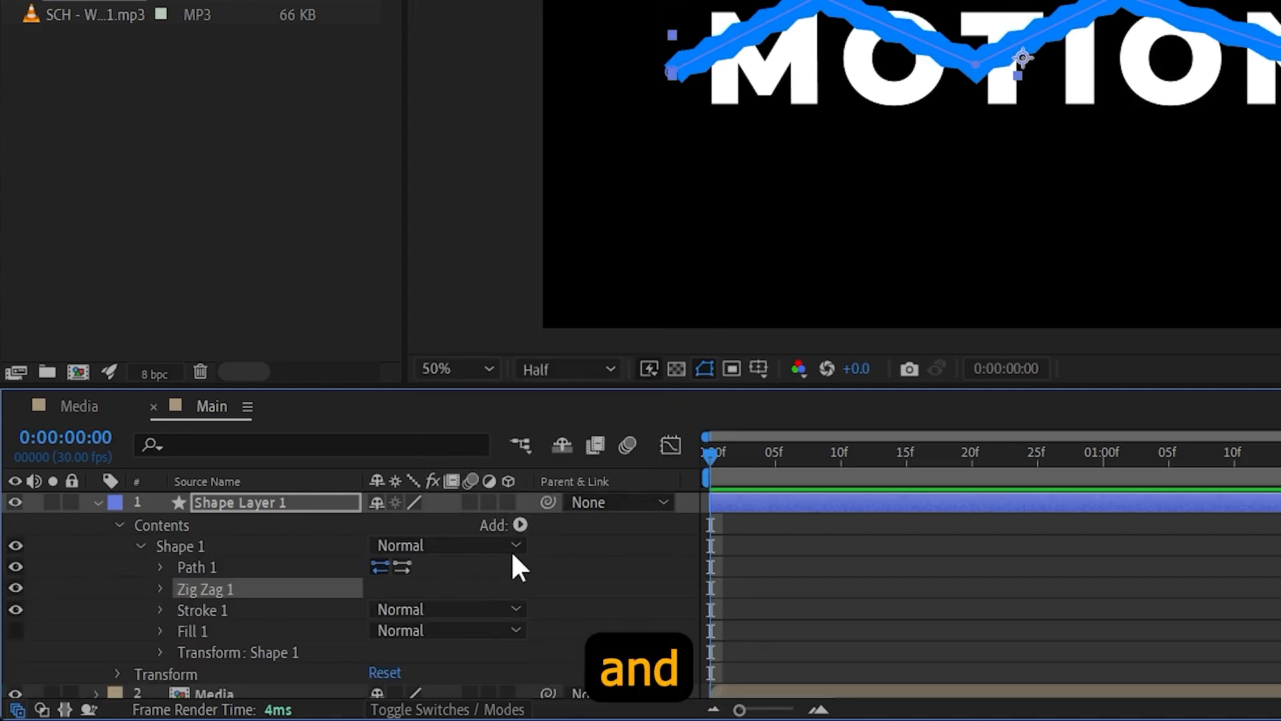
left_click(518, 526)
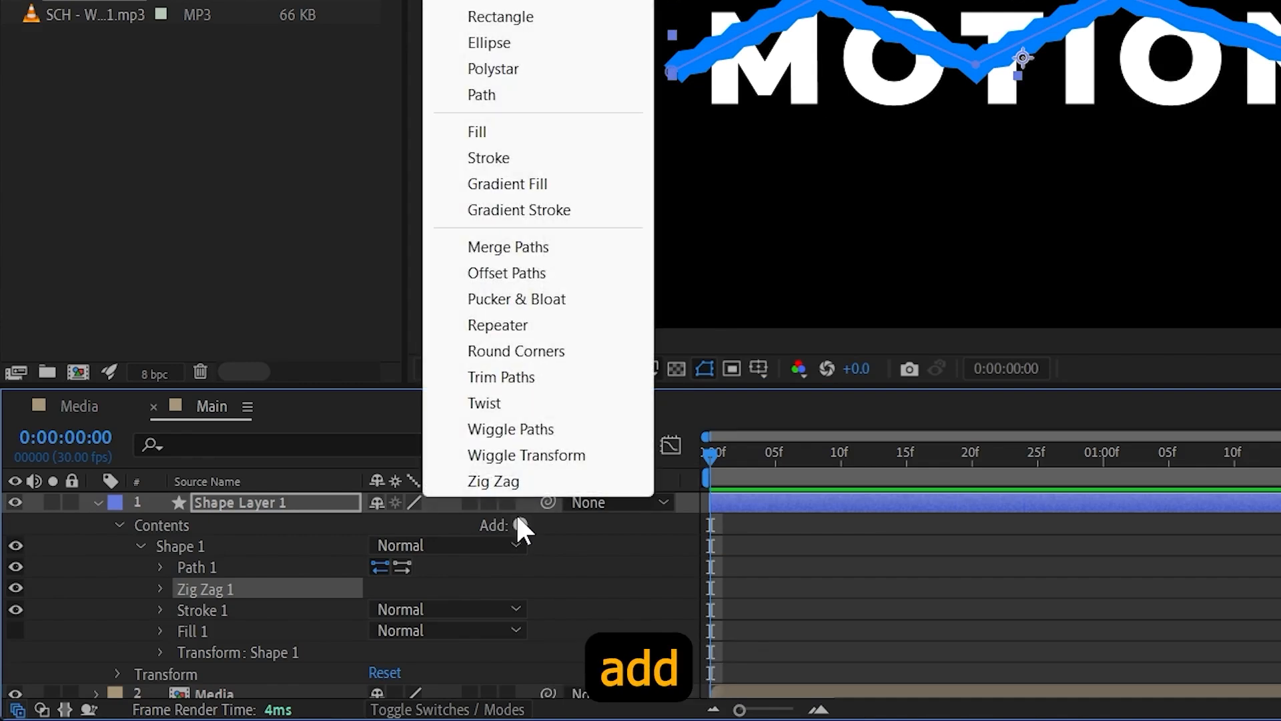
left_click(523, 430)
Step: Set the Wiggle Paths Detail to 1 and Size to 44
scroll(258, 579, "down", 1)
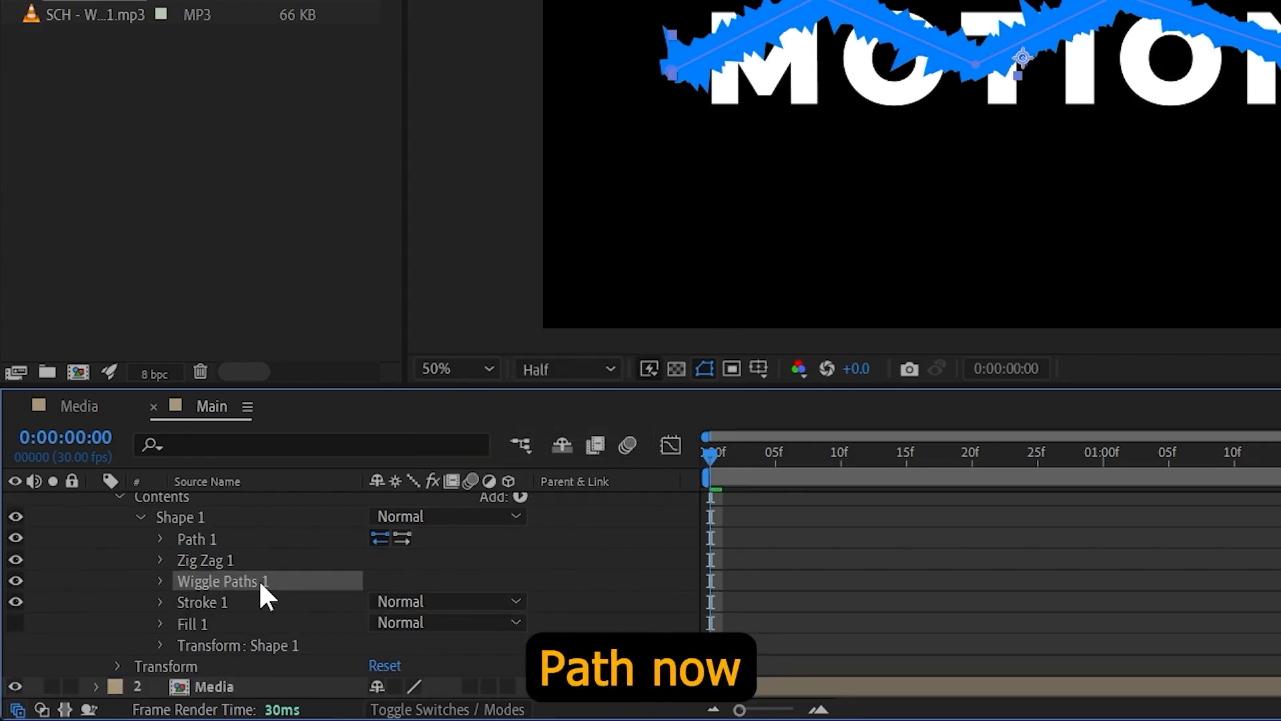
left_click(160, 580)
scroll(166, 578, "down", 3)
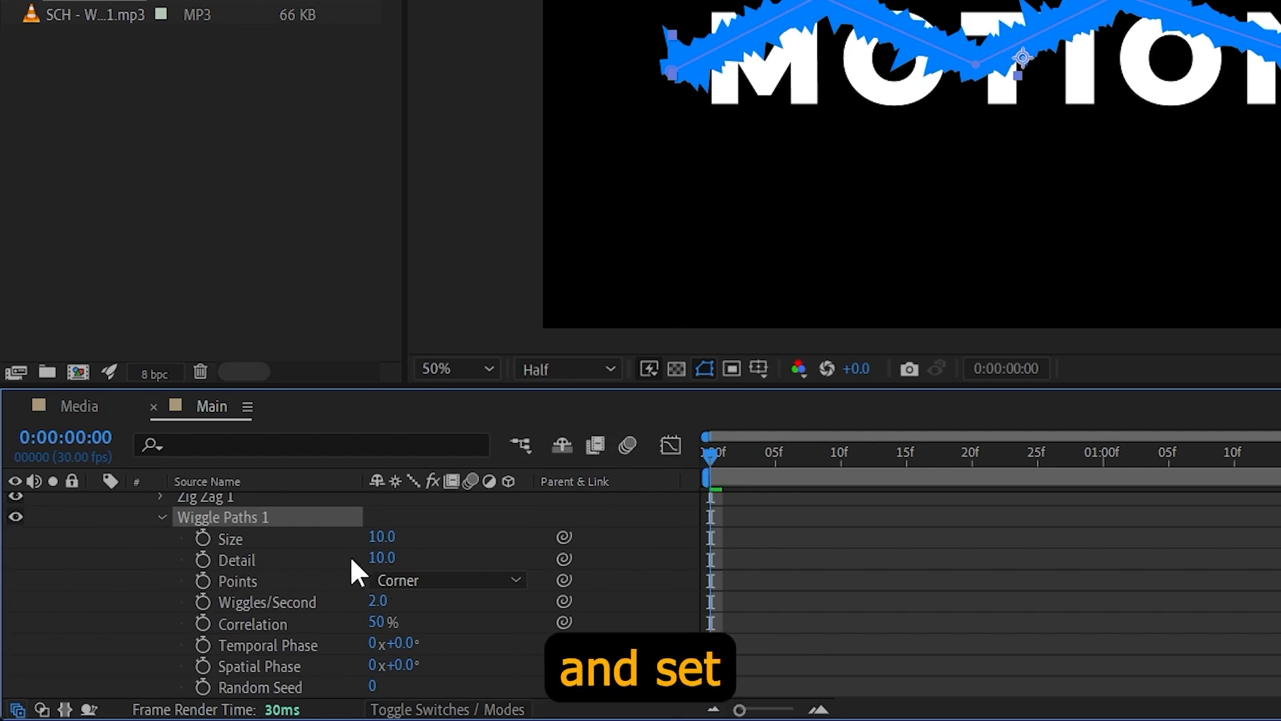
left_click(381, 558)
type("1")
key("Return")
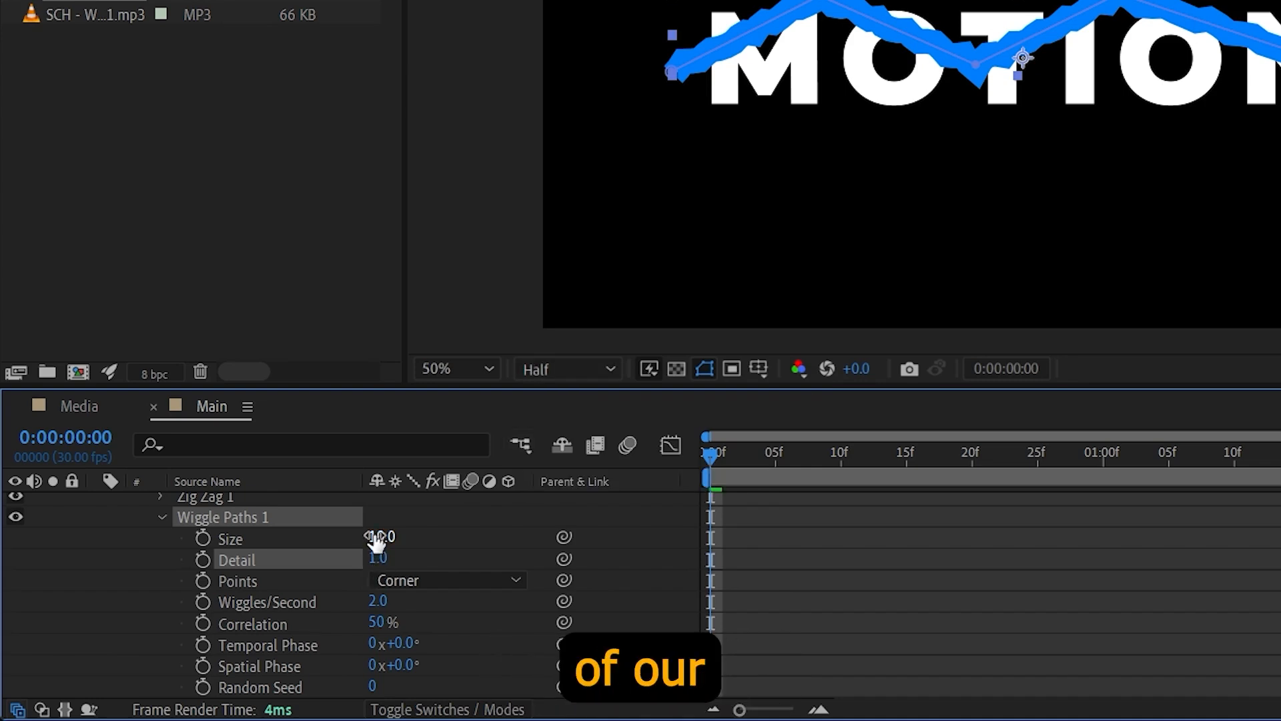
left_click_drag(377, 539, 421, 541)
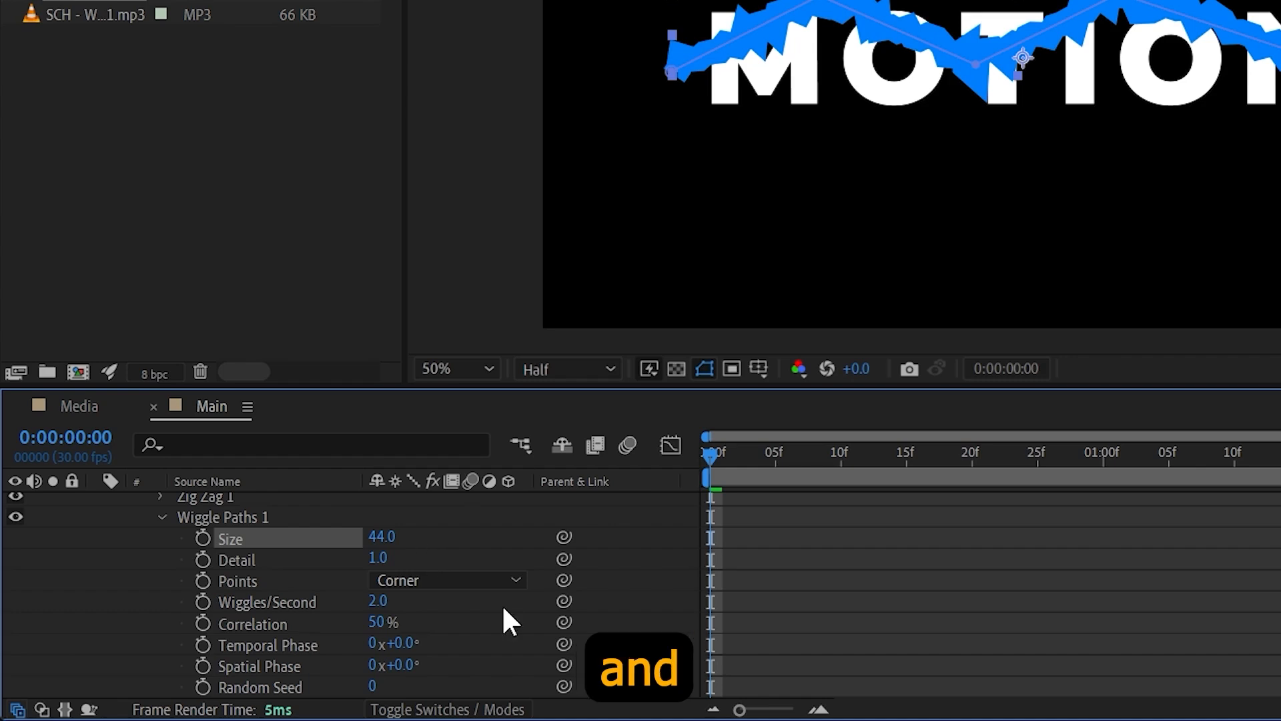
Step: Set the Wiggle Paths Correlation to 0% and preview the animation
scroll(468, 627, "down", 3)
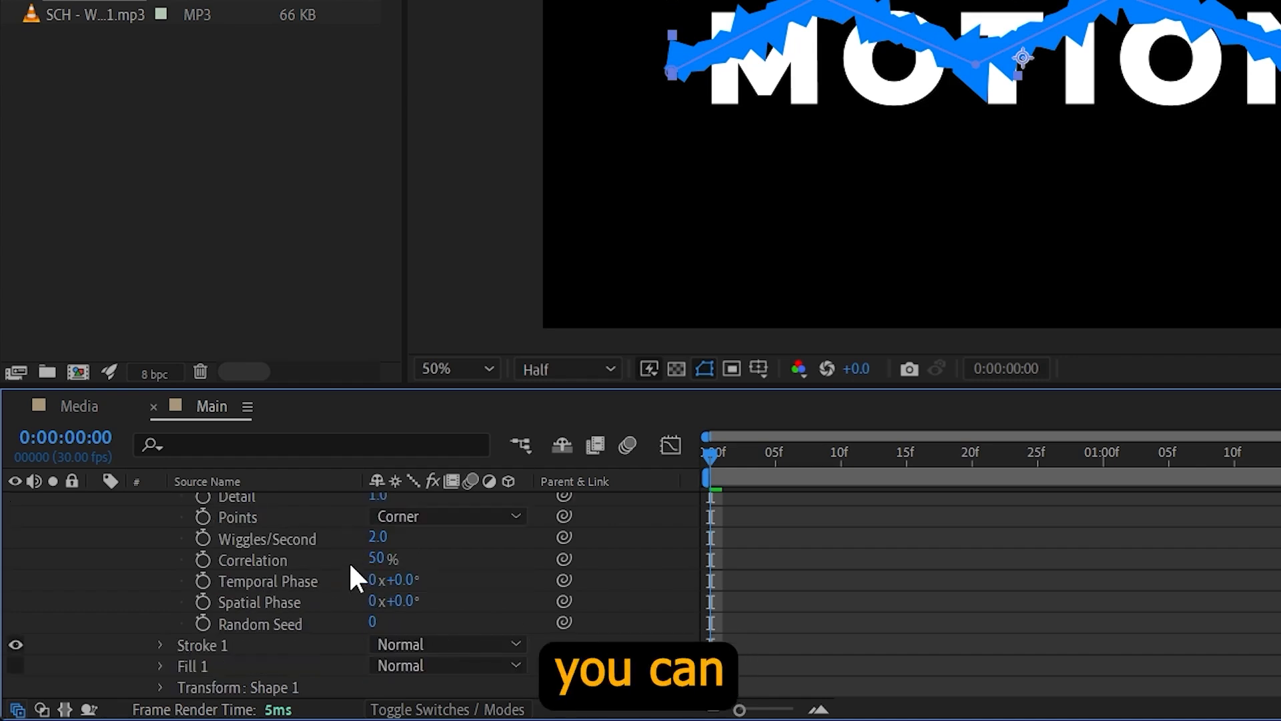
left_click_drag(381, 563, 294, 560)
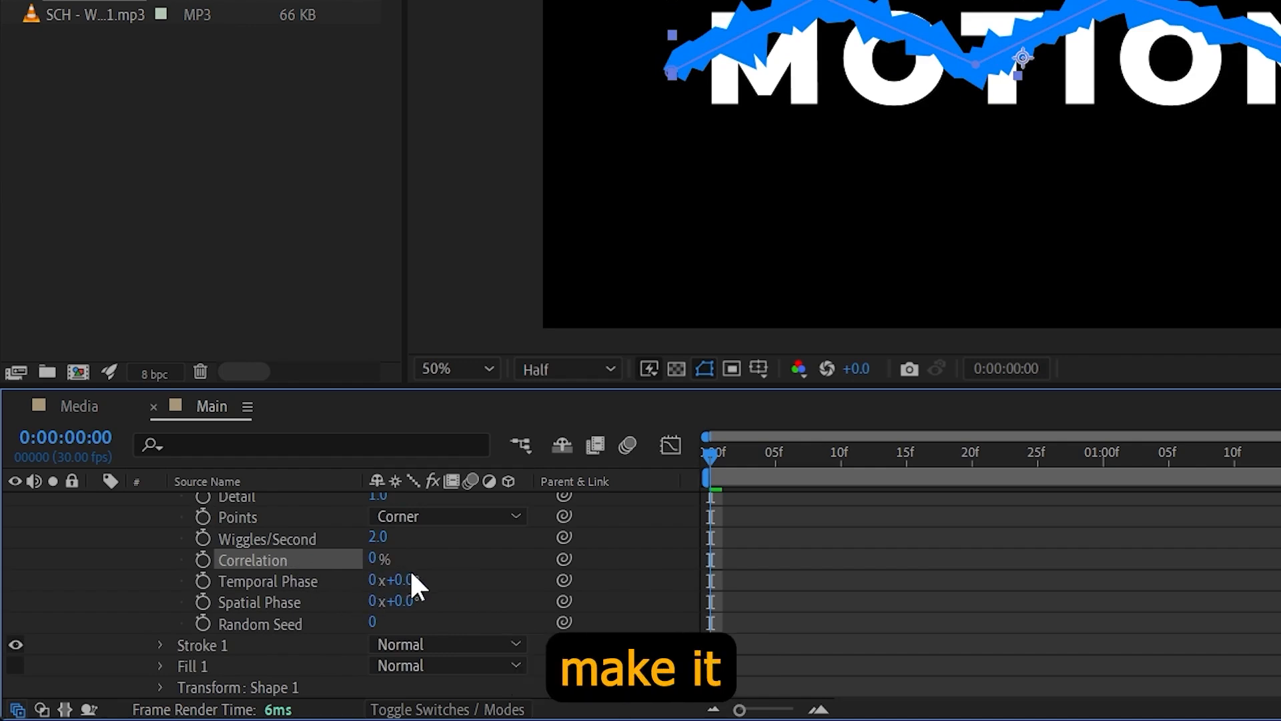
scroll(421, 577, "up", 3)
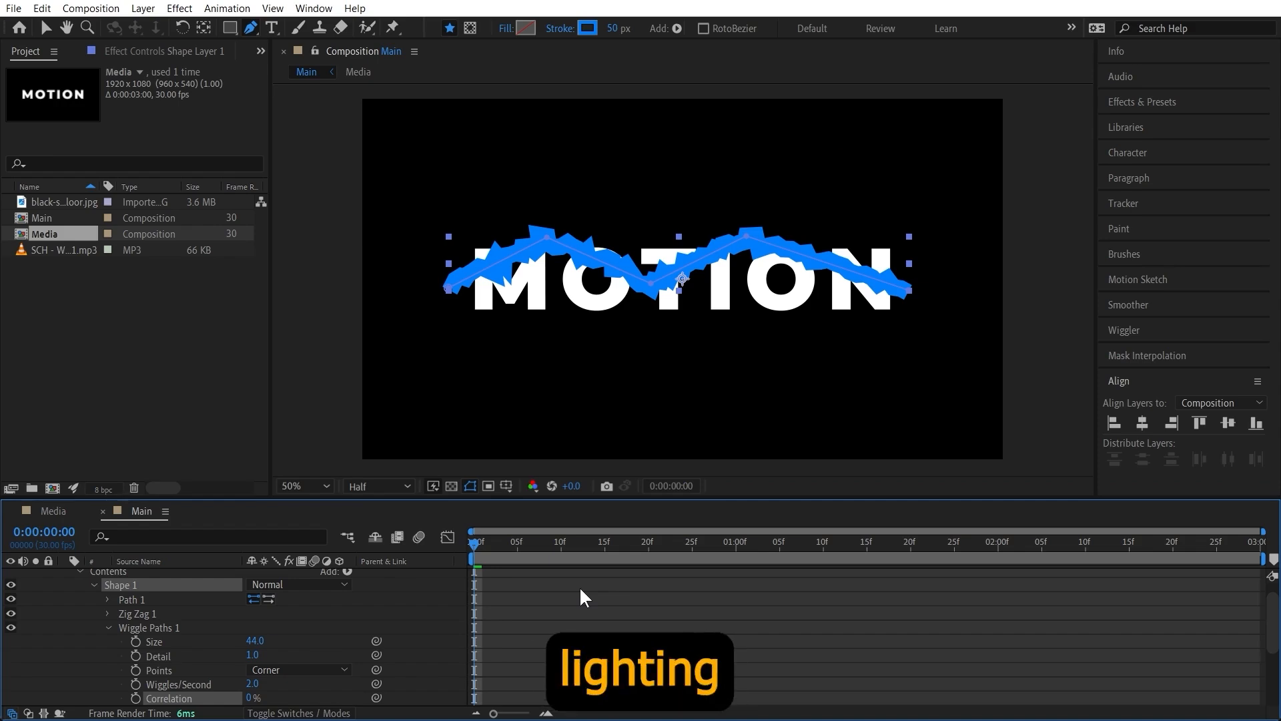
key("space")
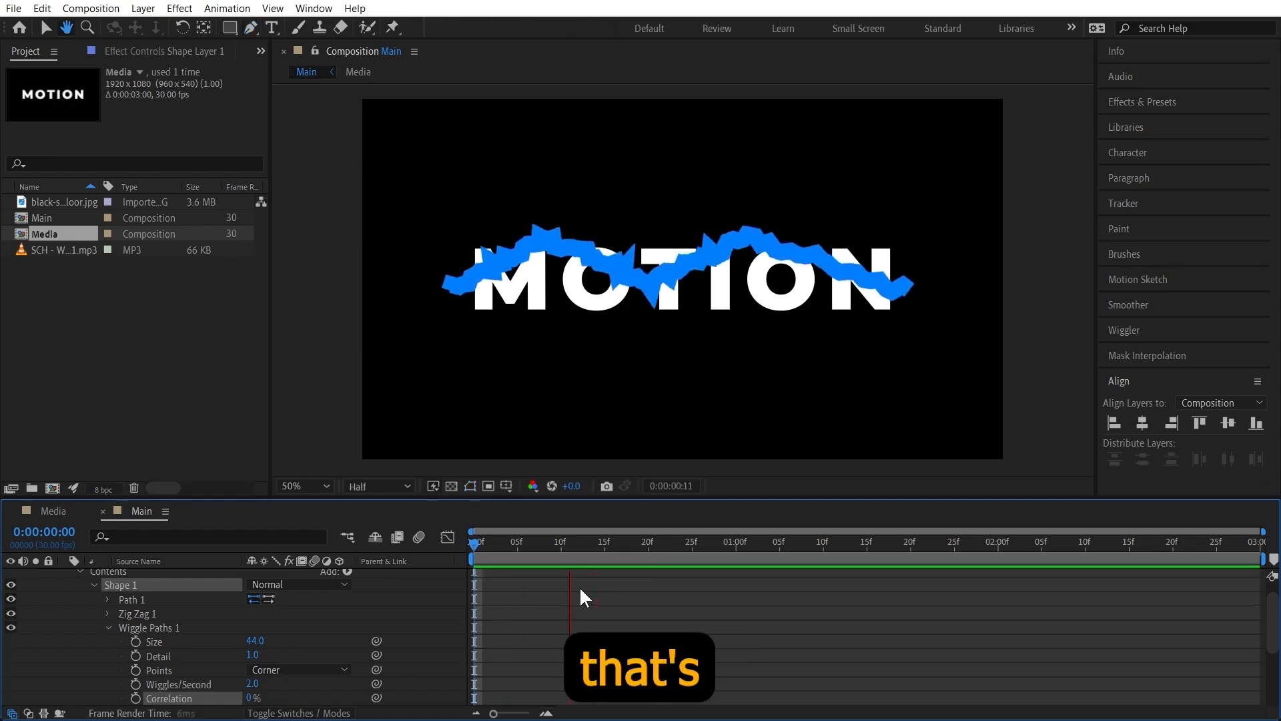
Step: Set the Wiggle Paths Wiggles/Second to 750 and preview the animation
key("space")
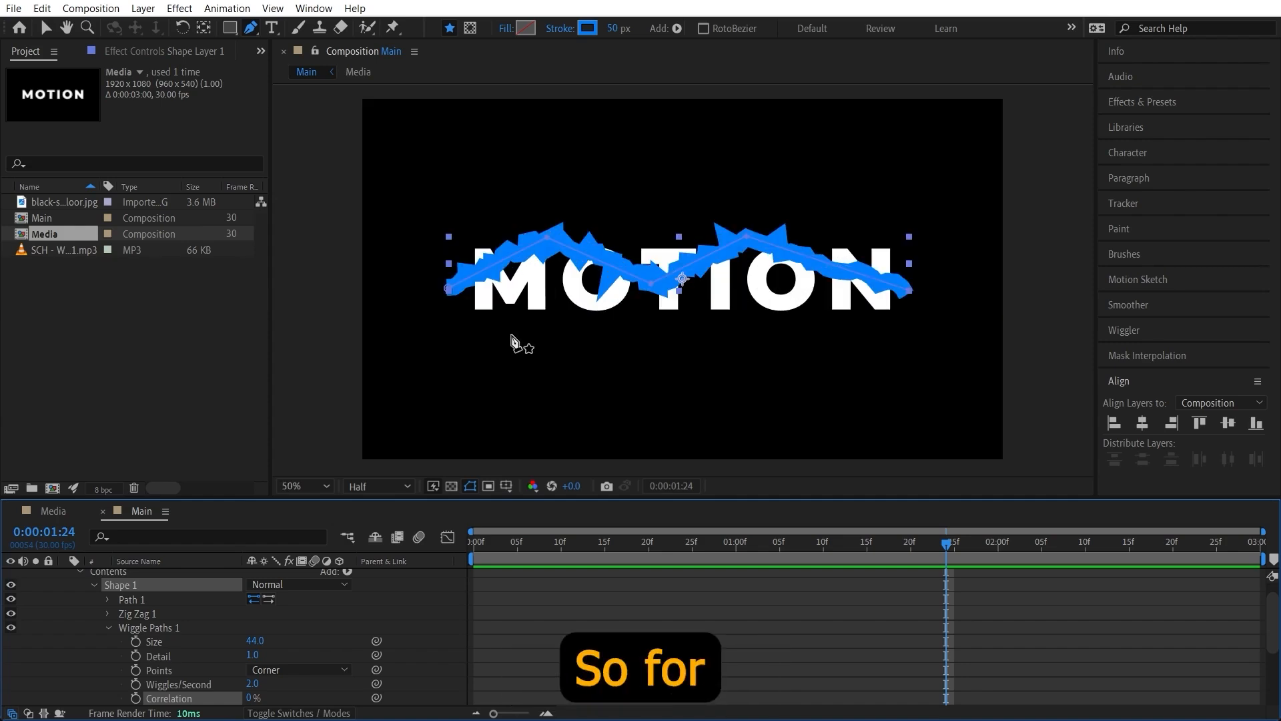
scroll(139, 627, "down", 5)
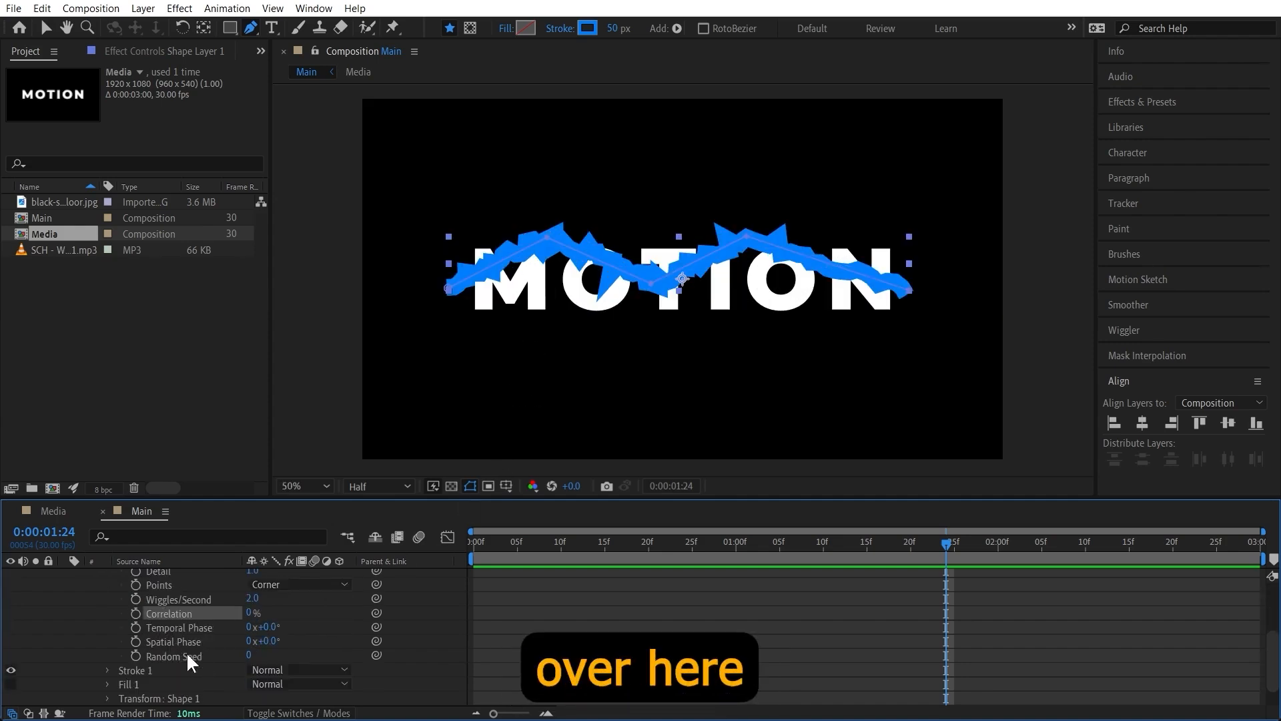
left_click(253, 601)
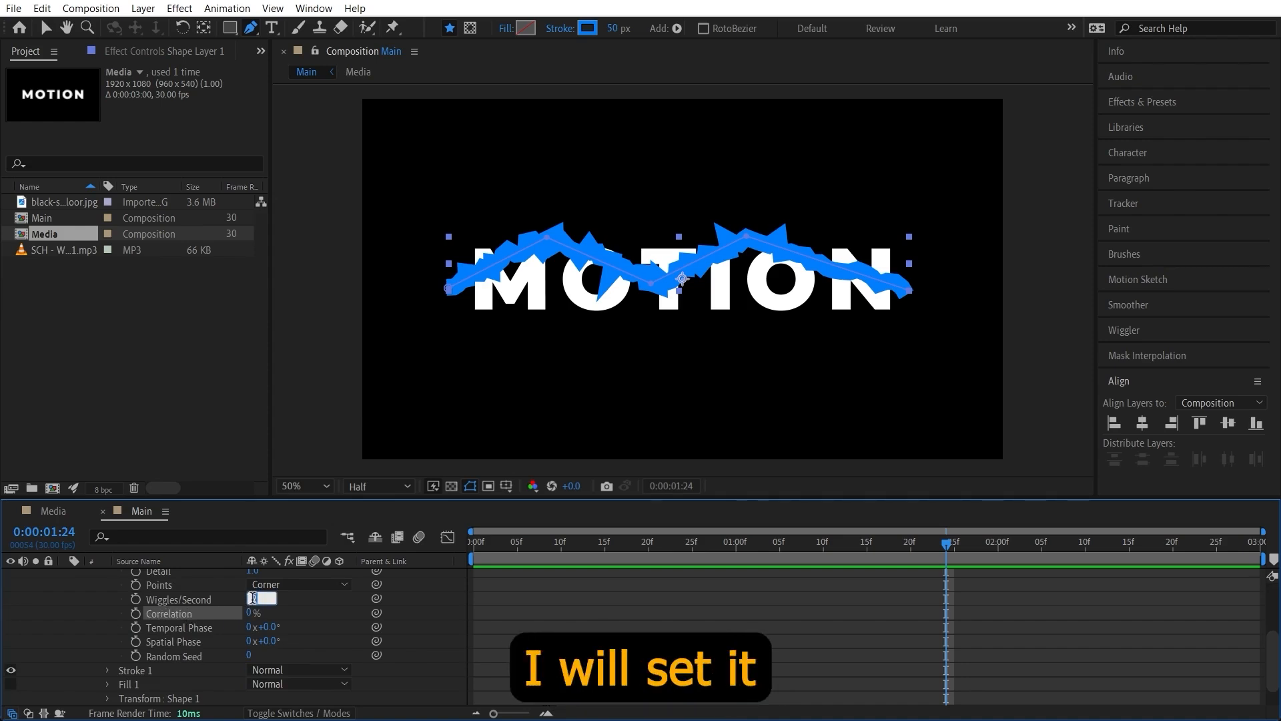
key("Return")
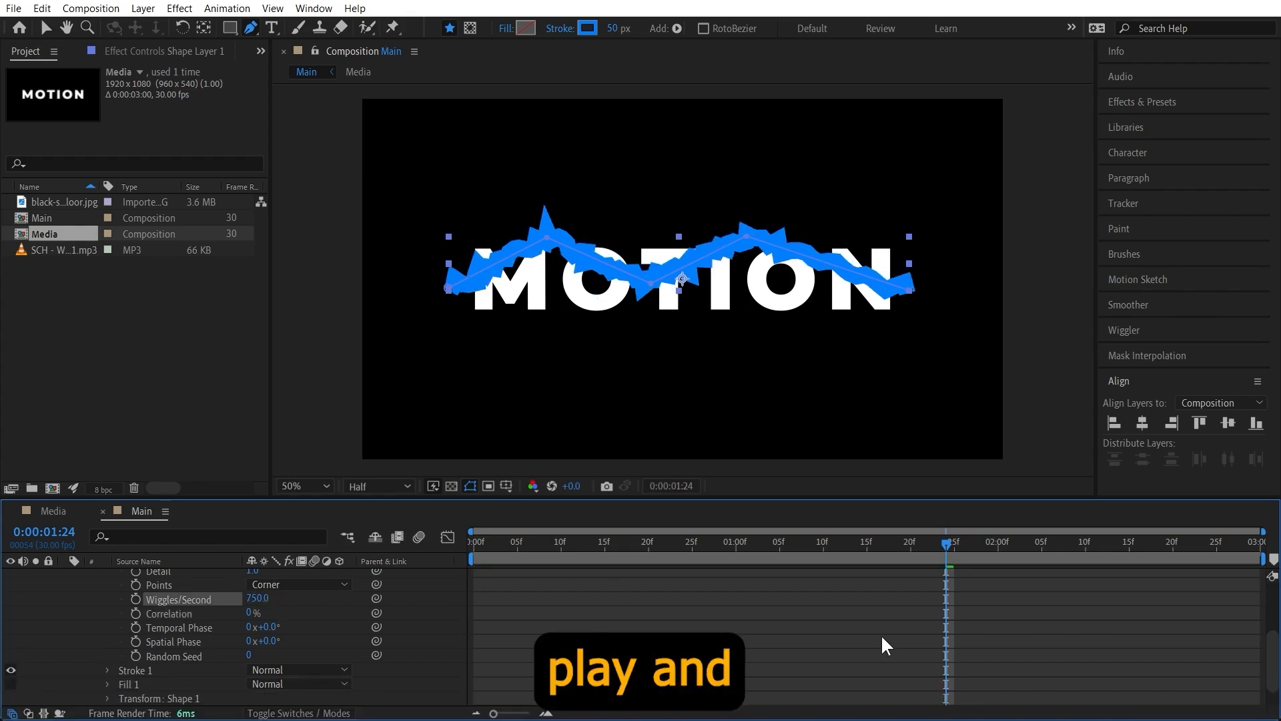
key("space")
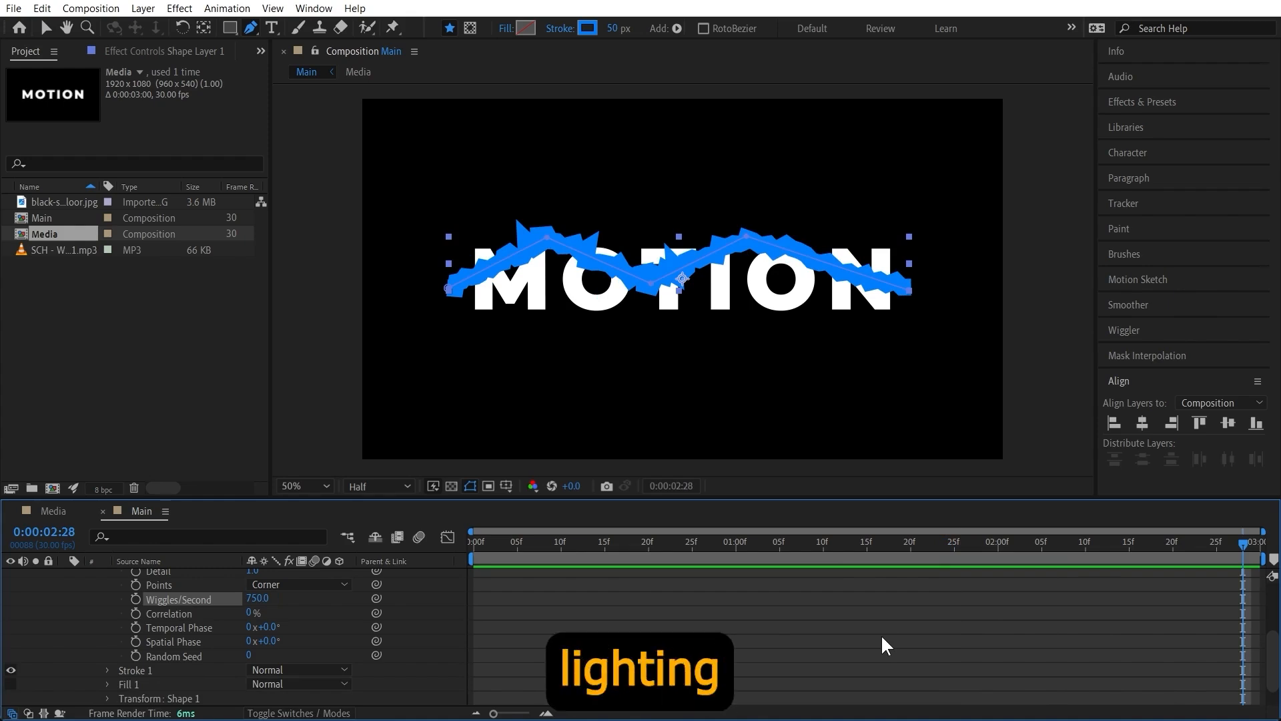
Step: Set the stroke's Taper End Length and Start Length to 100% and scrub through the tapered line
scroll(394, 592, "up", 3)
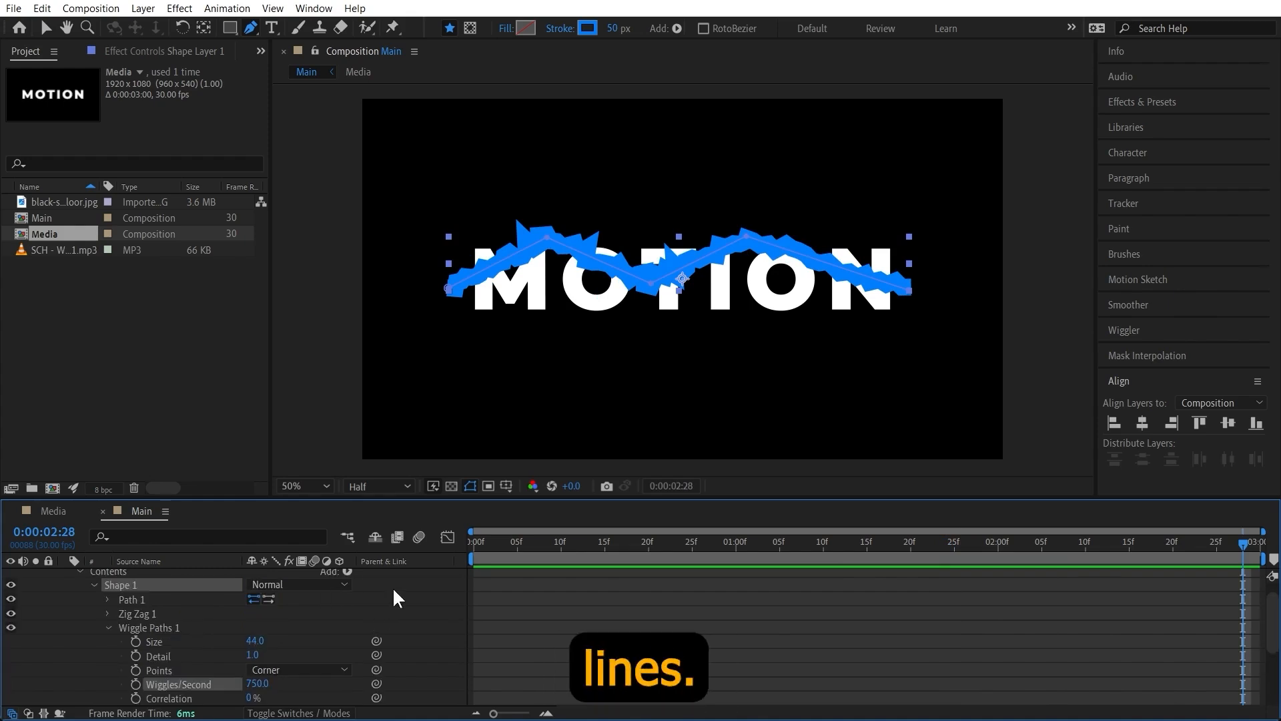
left_click(108, 628)
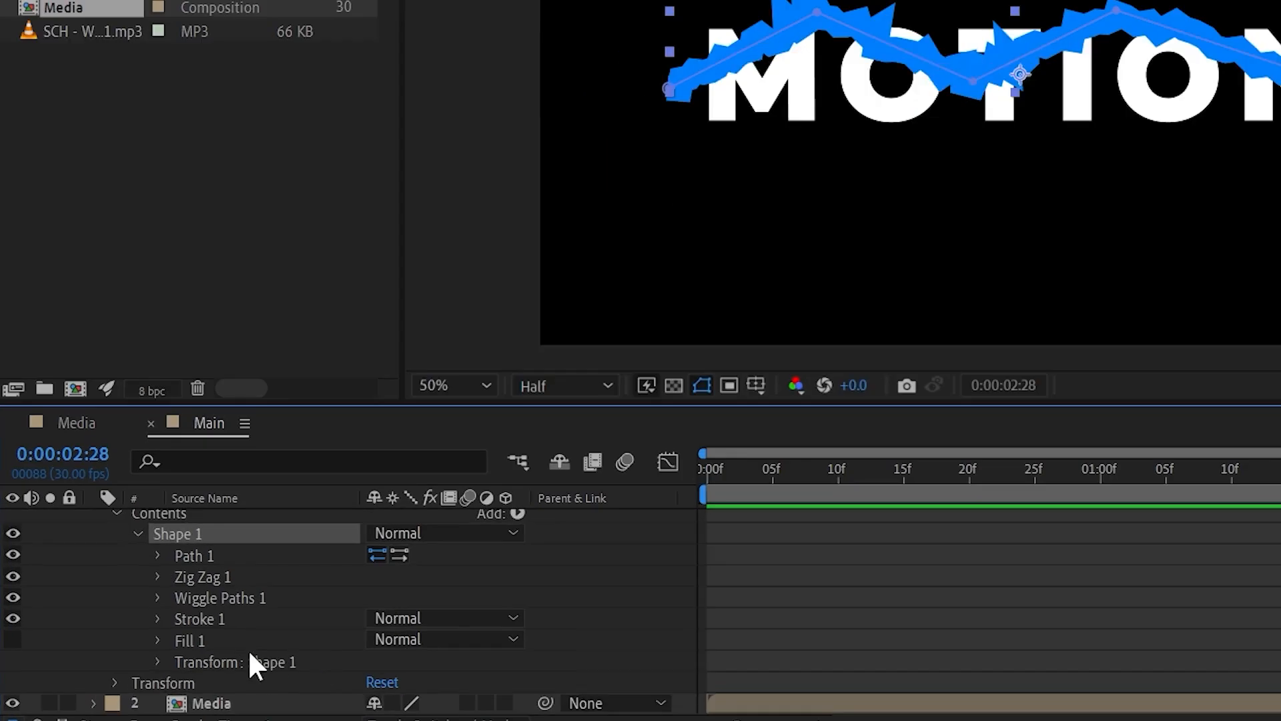
left_click(157, 618)
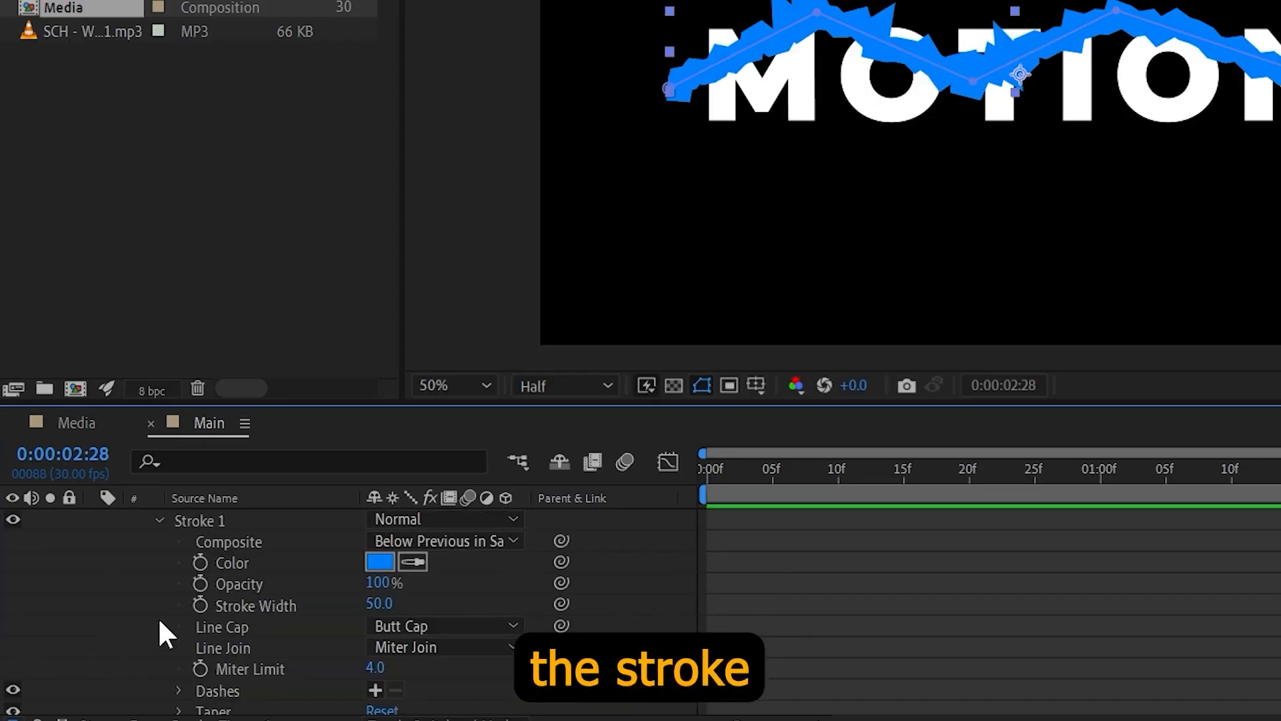
scroll(303, 653, "down", 3)
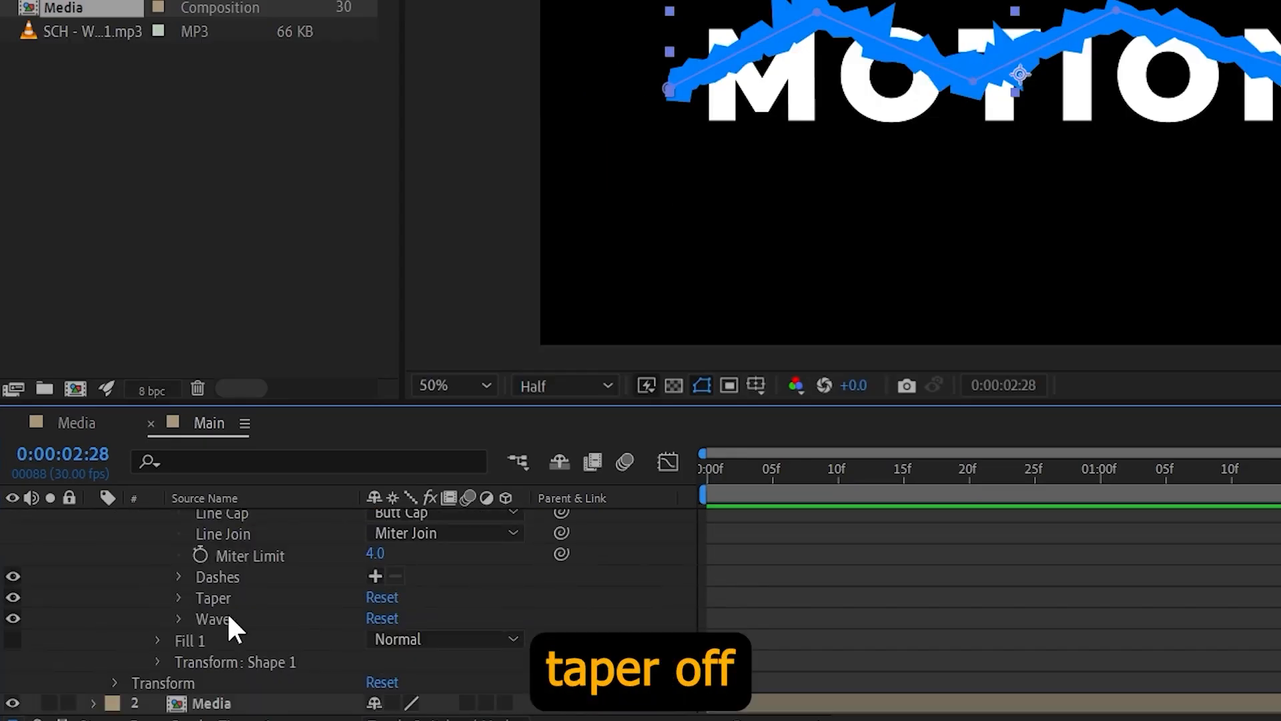
left_click(178, 596)
scroll(187, 594, "down", 1)
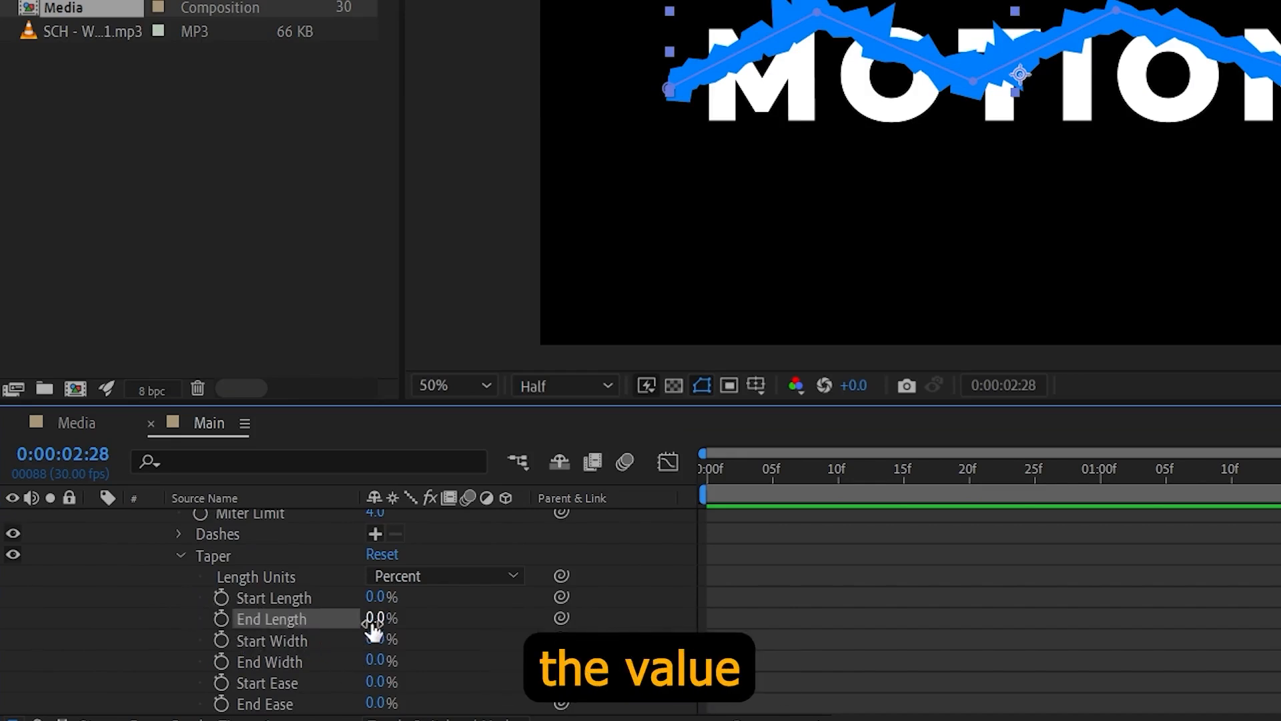
left_click_drag(373, 617, 626, 618)
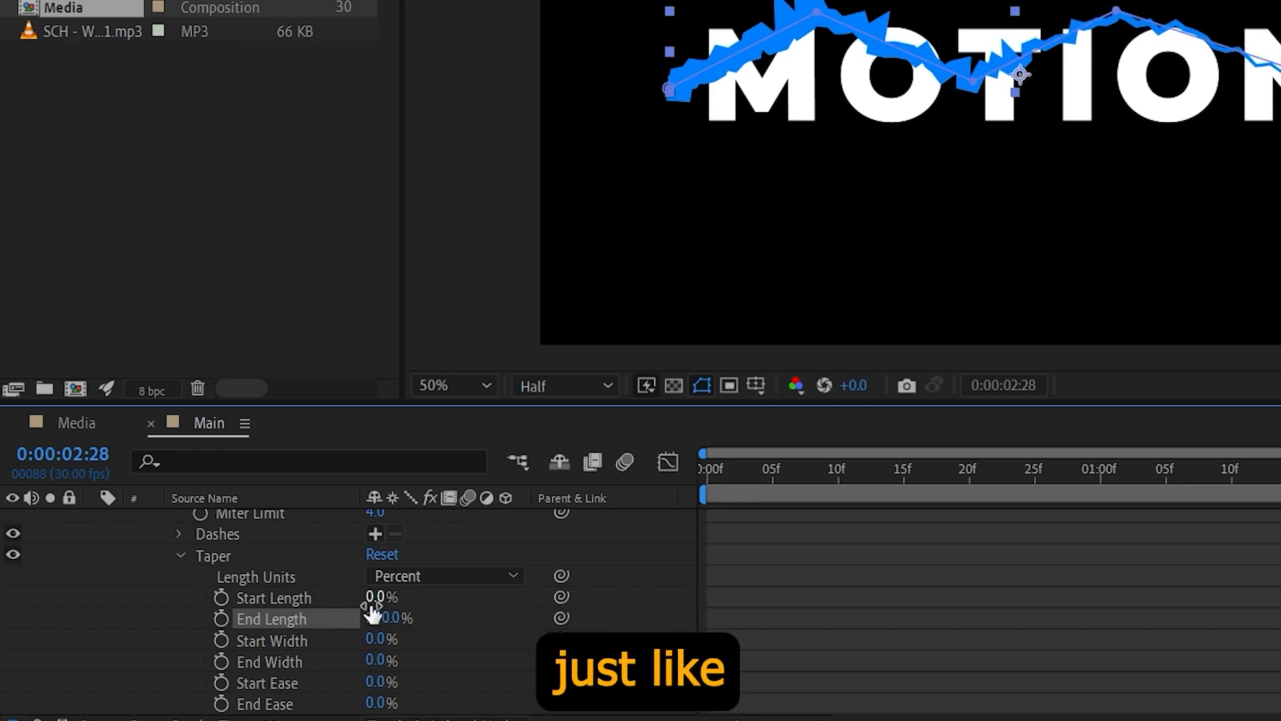
left_click_drag(372, 596, 699, 589)
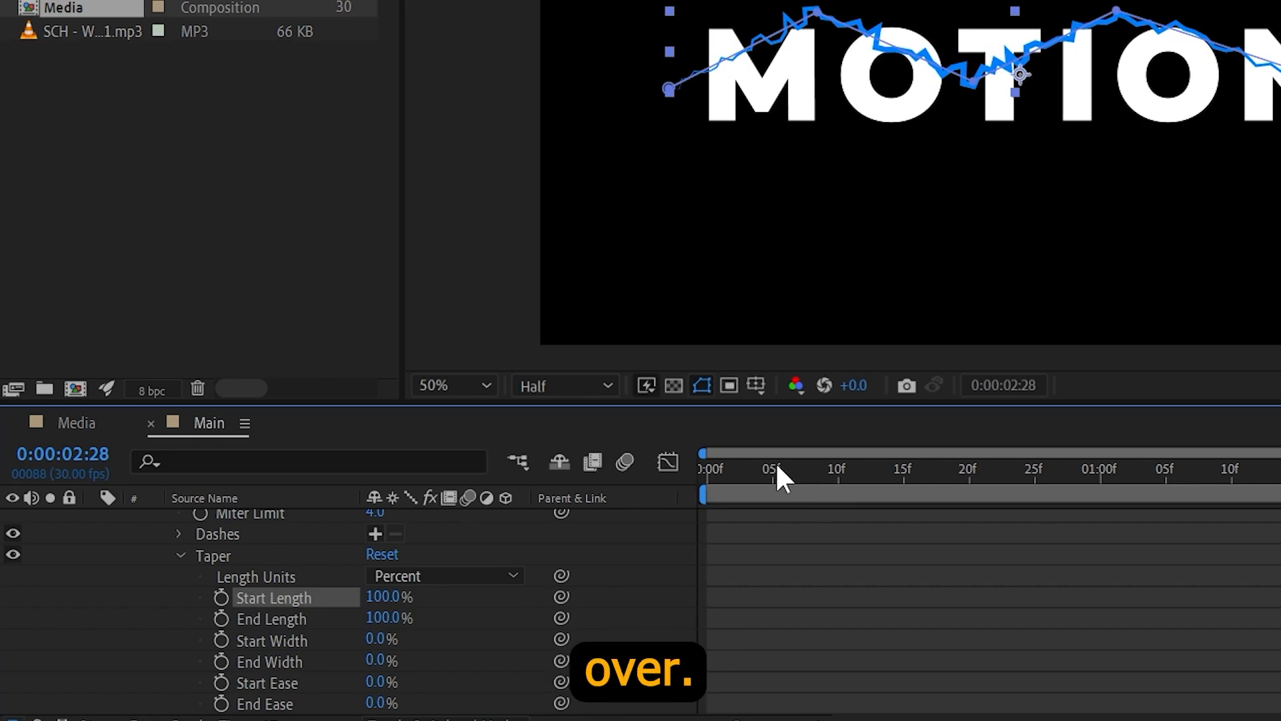
left_click_drag(776, 462, 743, 456)
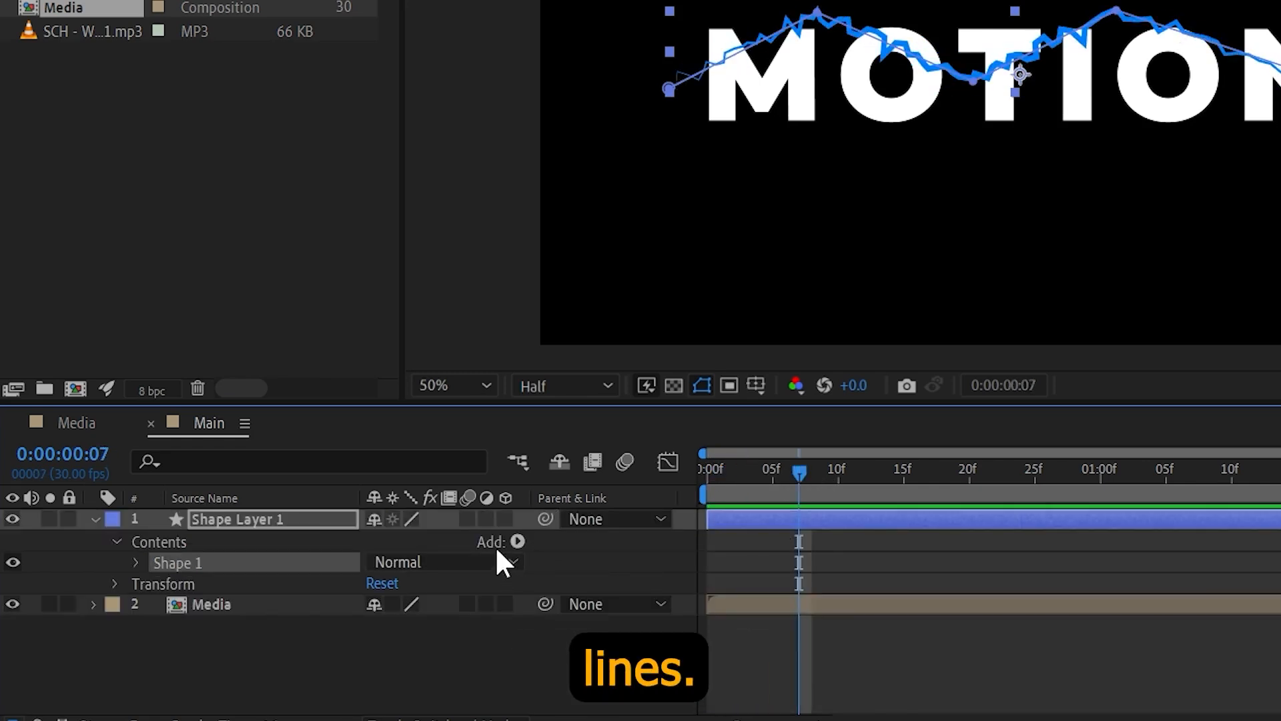
Step: Add a Trim Paths operation to Shape Layer 1 and expand its properties
left_click(515, 541)
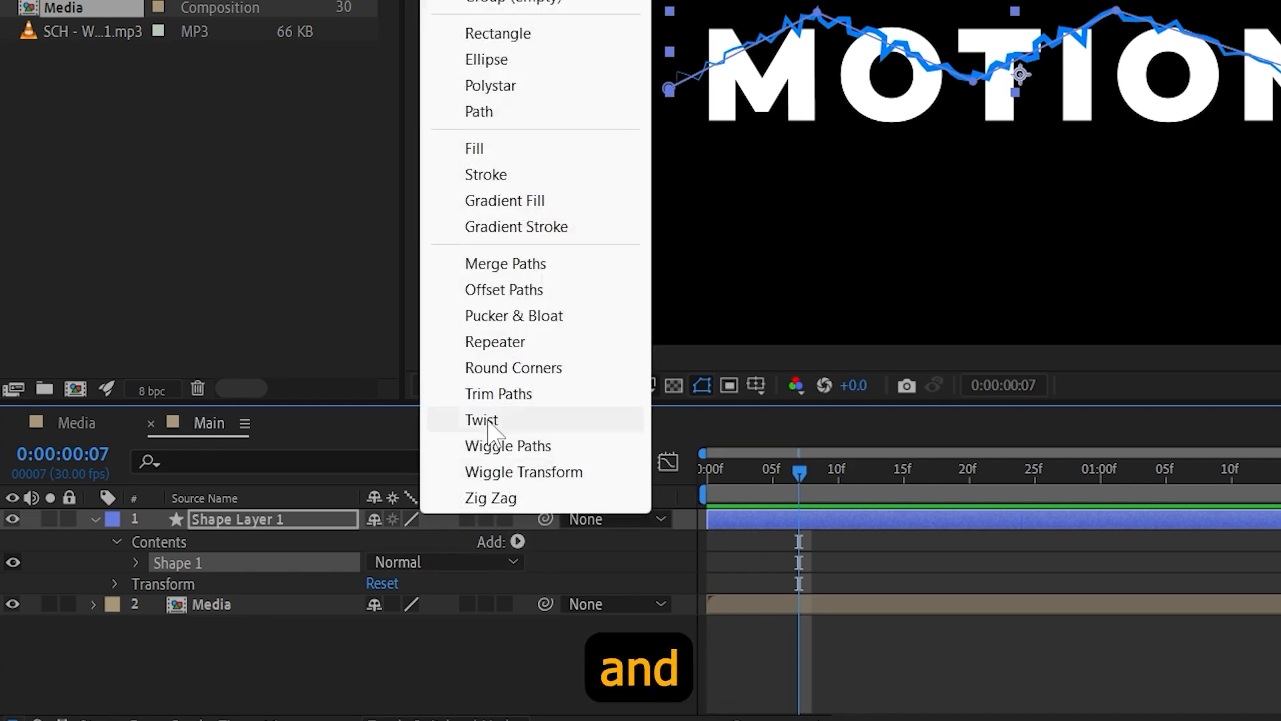
left_click(517, 396)
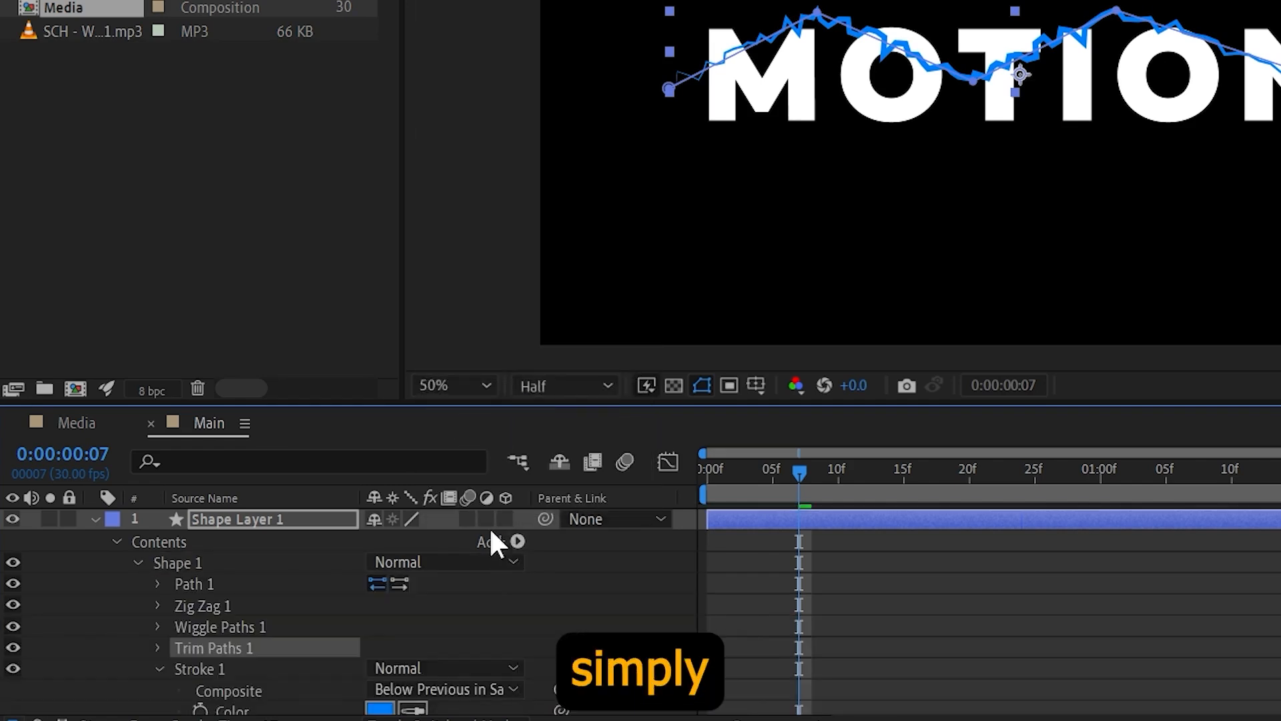
left_click(158, 647)
scroll(254, 588, "down", 3)
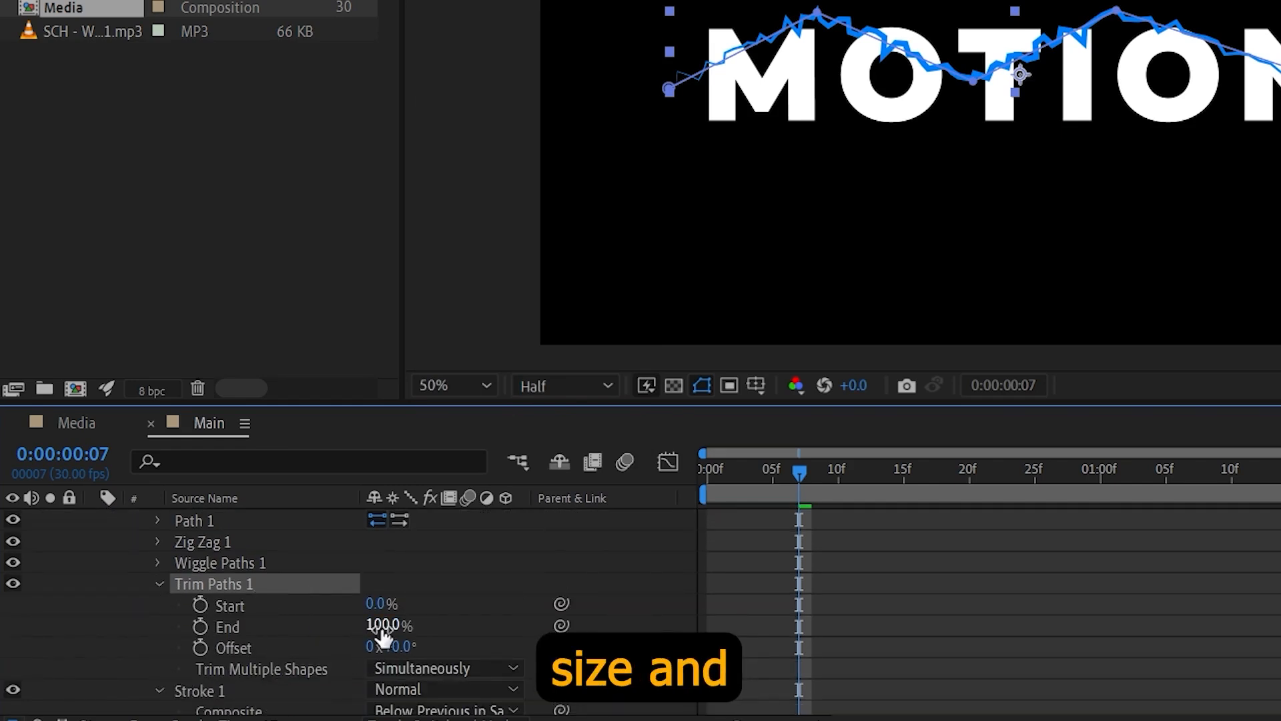
Step: Keyframe the Trim Paths End from 0% at frame 0 to 100% at frame 15
left_click_drag(382, 631, 226, 626)
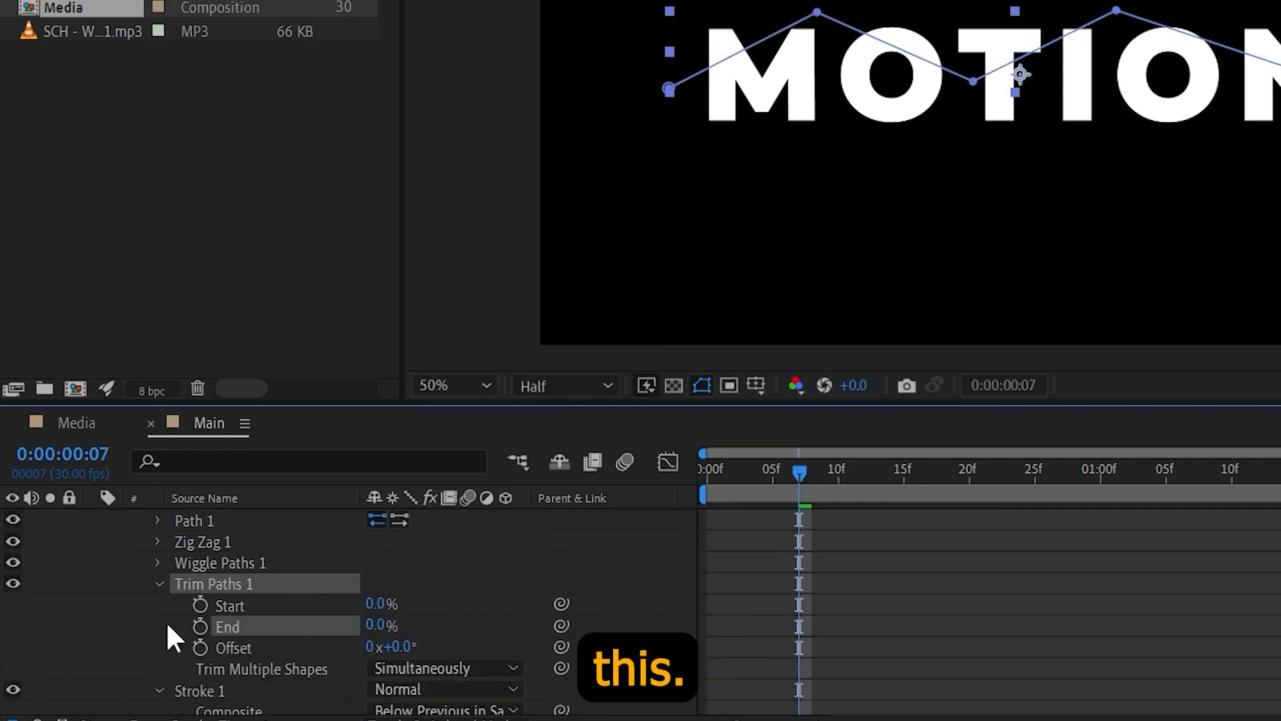
left_click(699, 469)
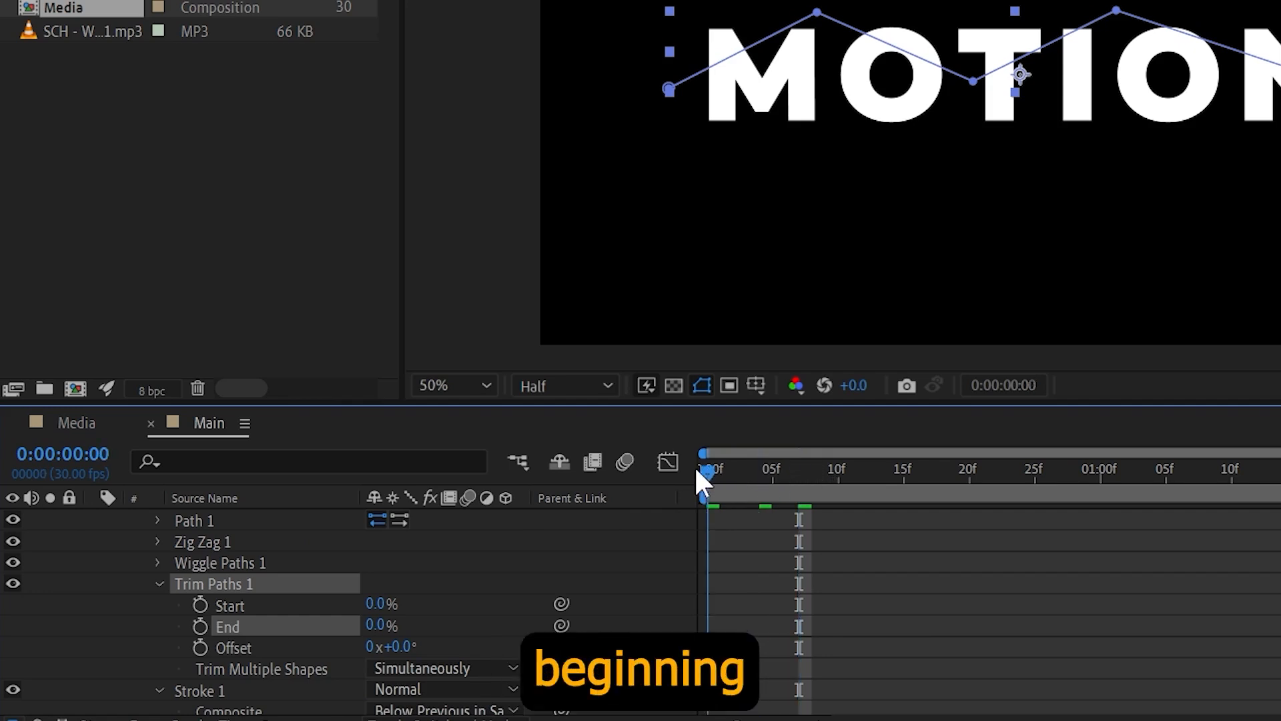
left_click(199, 626)
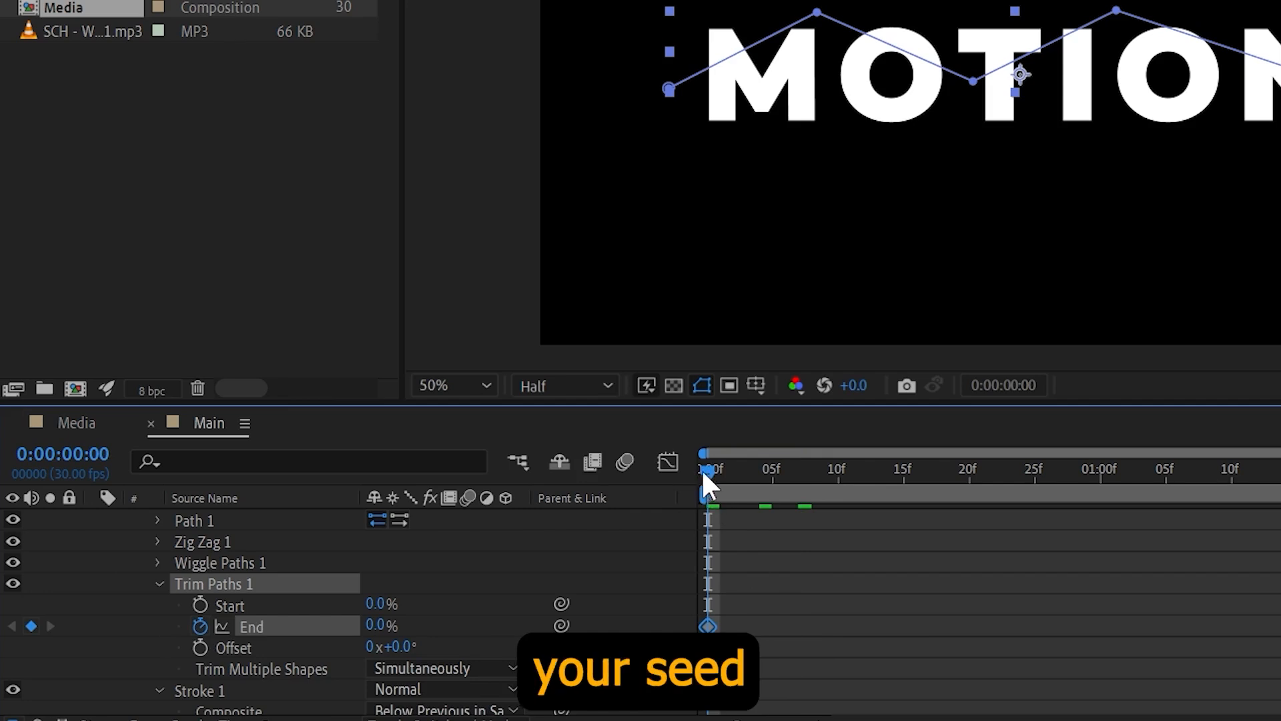
left_click_drag(702, 469, 825, 470)
left_click(907, 469)
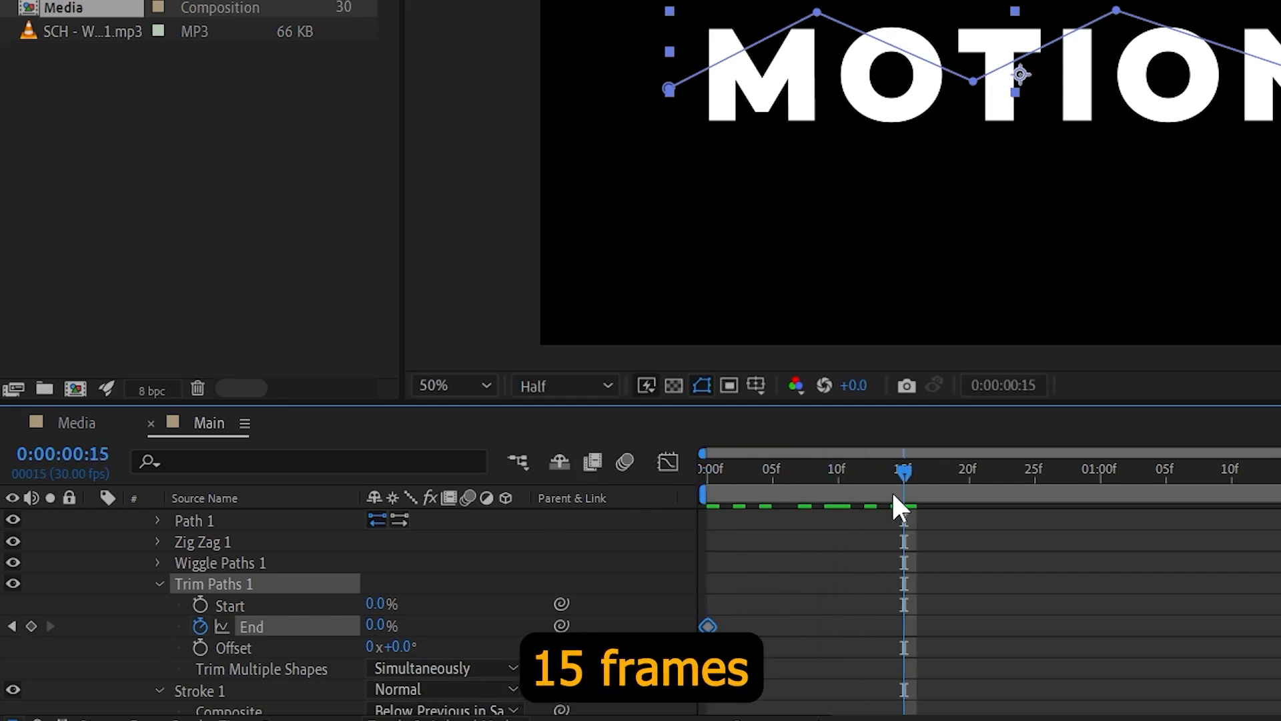
left_click(375, 625)
type("100")
key("Return")
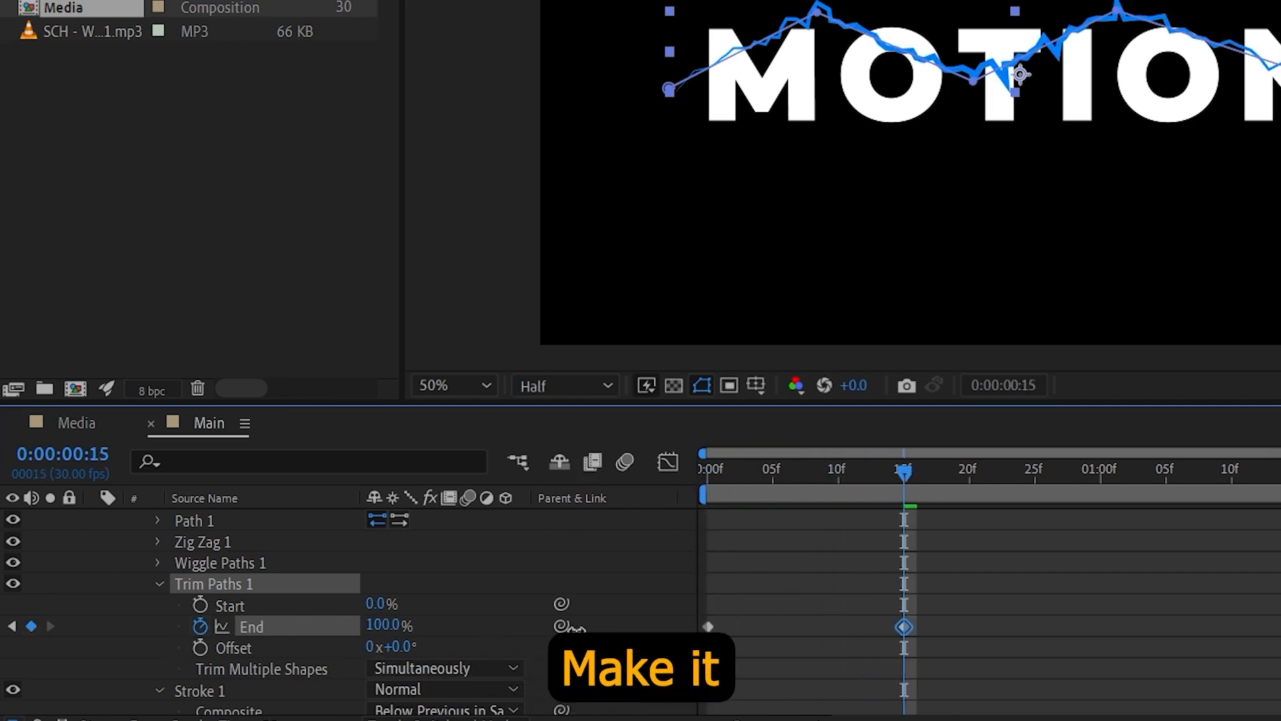
Step: Keyframe the Trim Paths Start from 0% at frame 5 to 100% at frame 20 and check the motion
left_click_drag(901, 467, 777, 471)
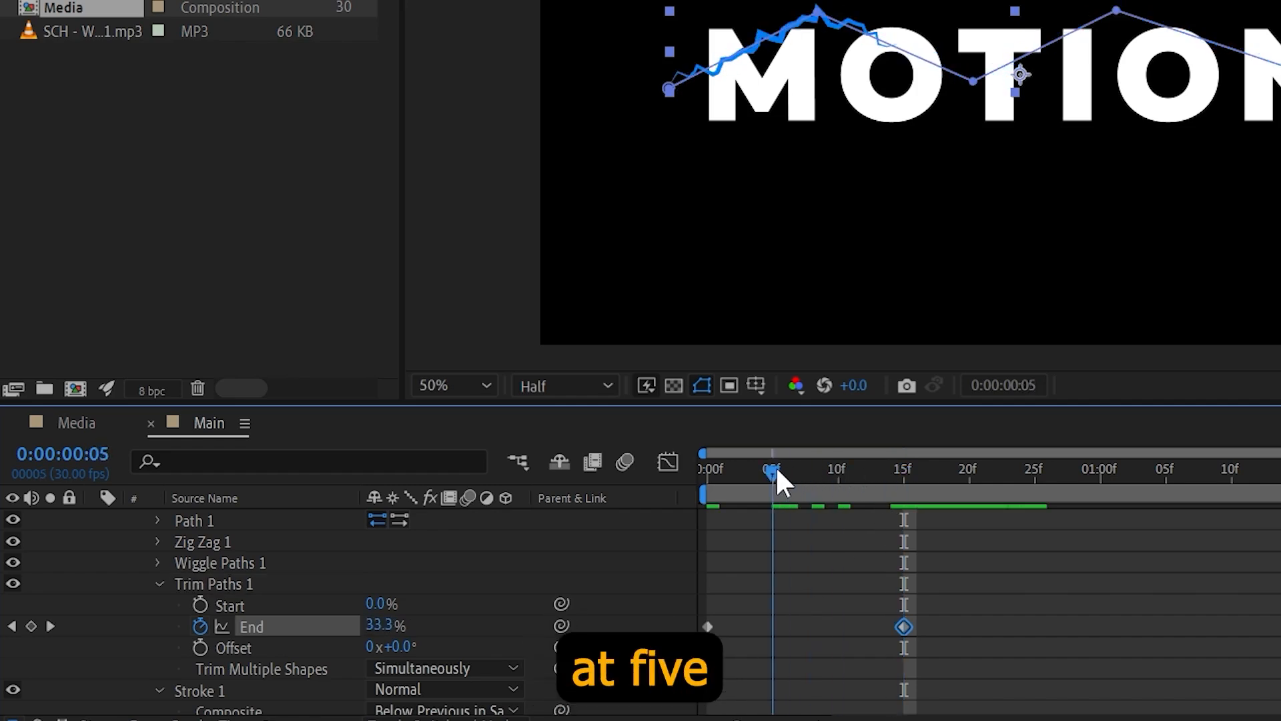
left_click(199, 604)
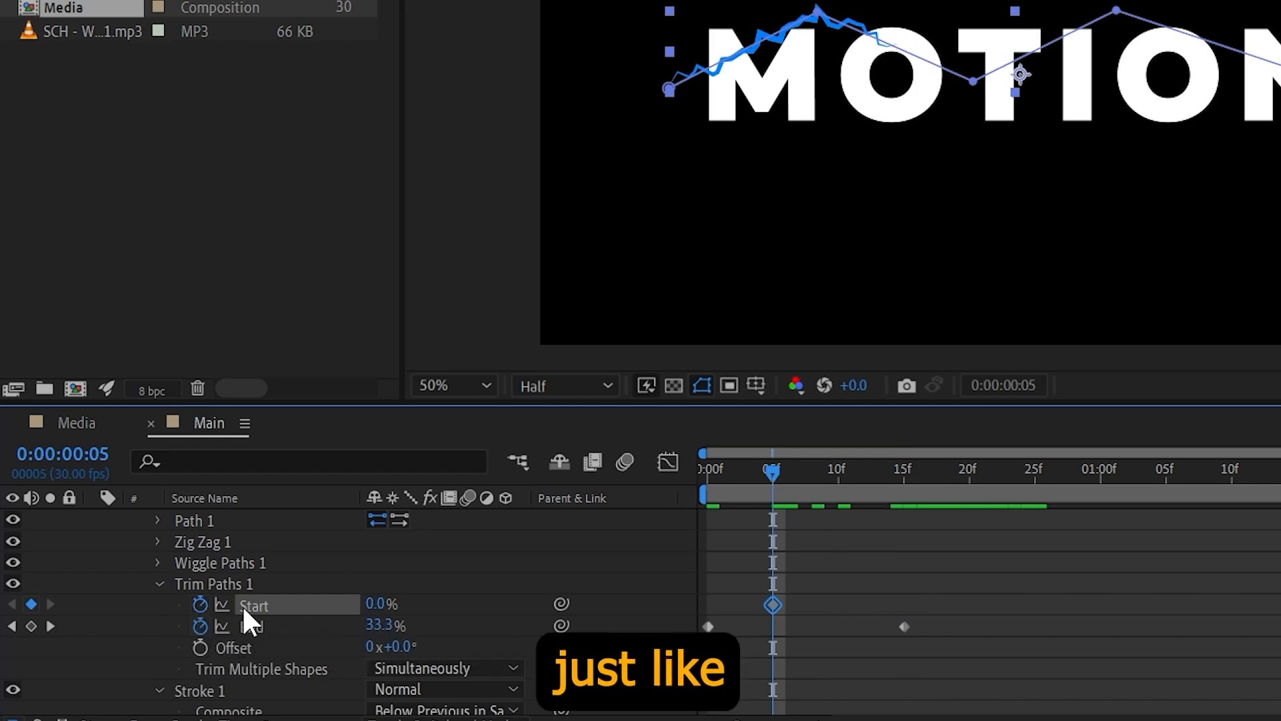
left_click(967, 467)
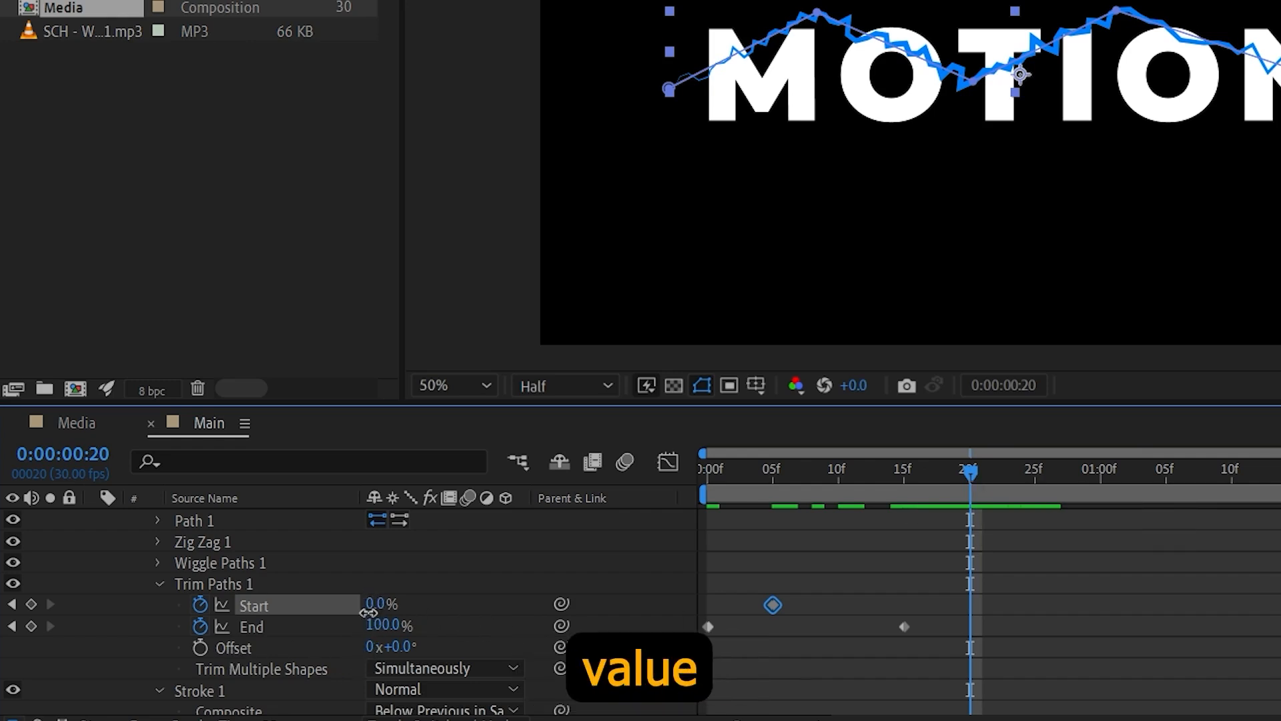
left_click_drag(373, 604, 527, 609)
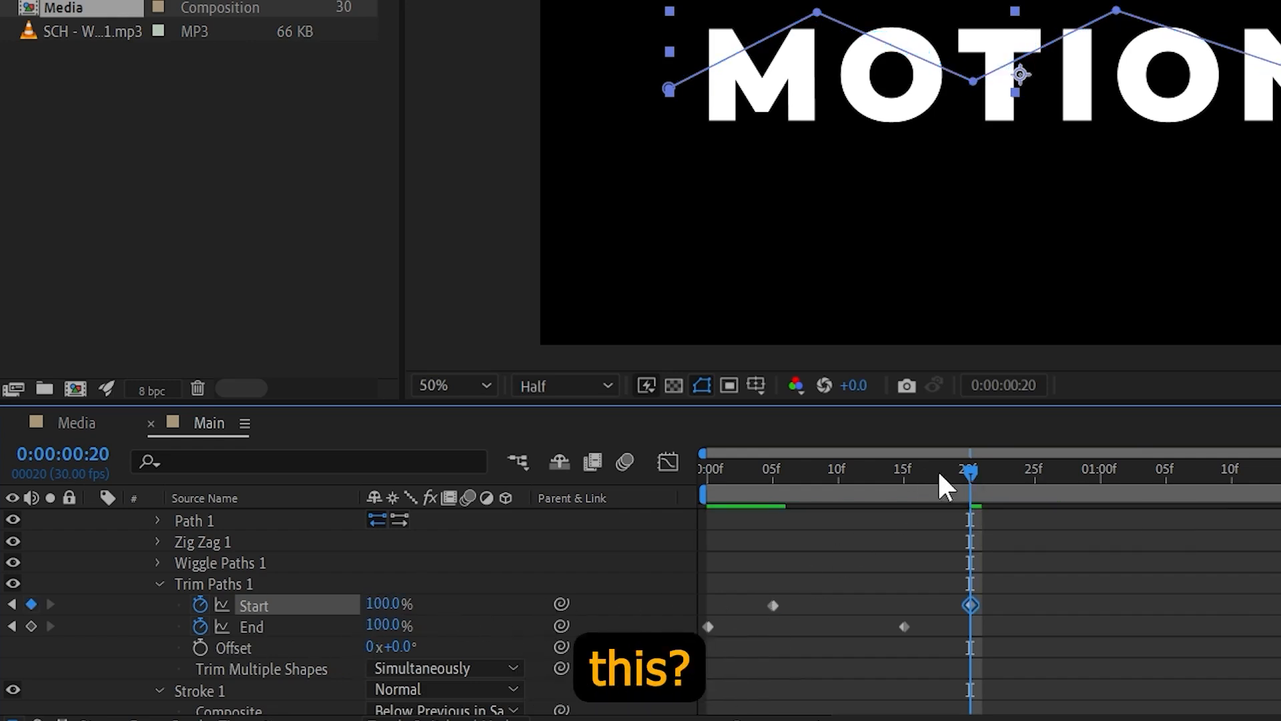
left_click(747, 461)
mouse_move(496, 544)
left_mouse_down()
mouse_move(654, 544)
mouse_move(470, 539)
mouse_move(614, 543)
left_mouse_up()
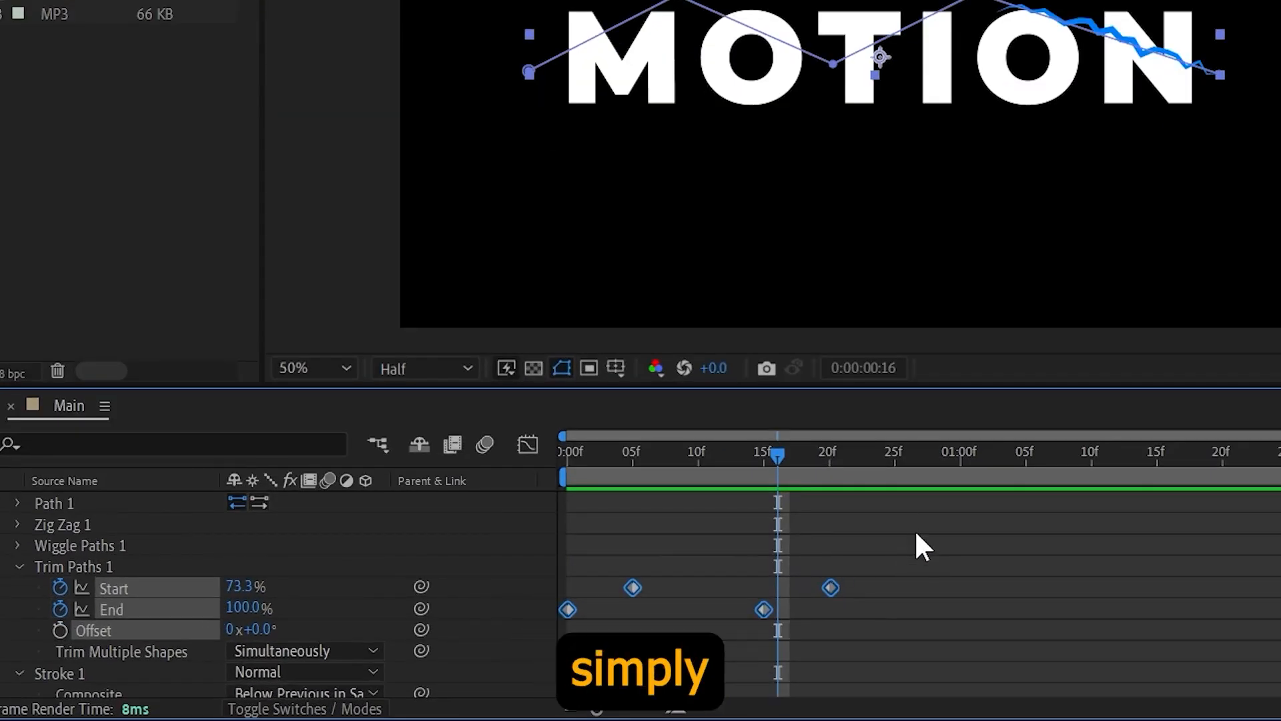
Step: Apply Easy Ease to all Trim Paths Start and End keyframes and show their curves in the speed graph
left_click_drag(929, 532, 507, 678)
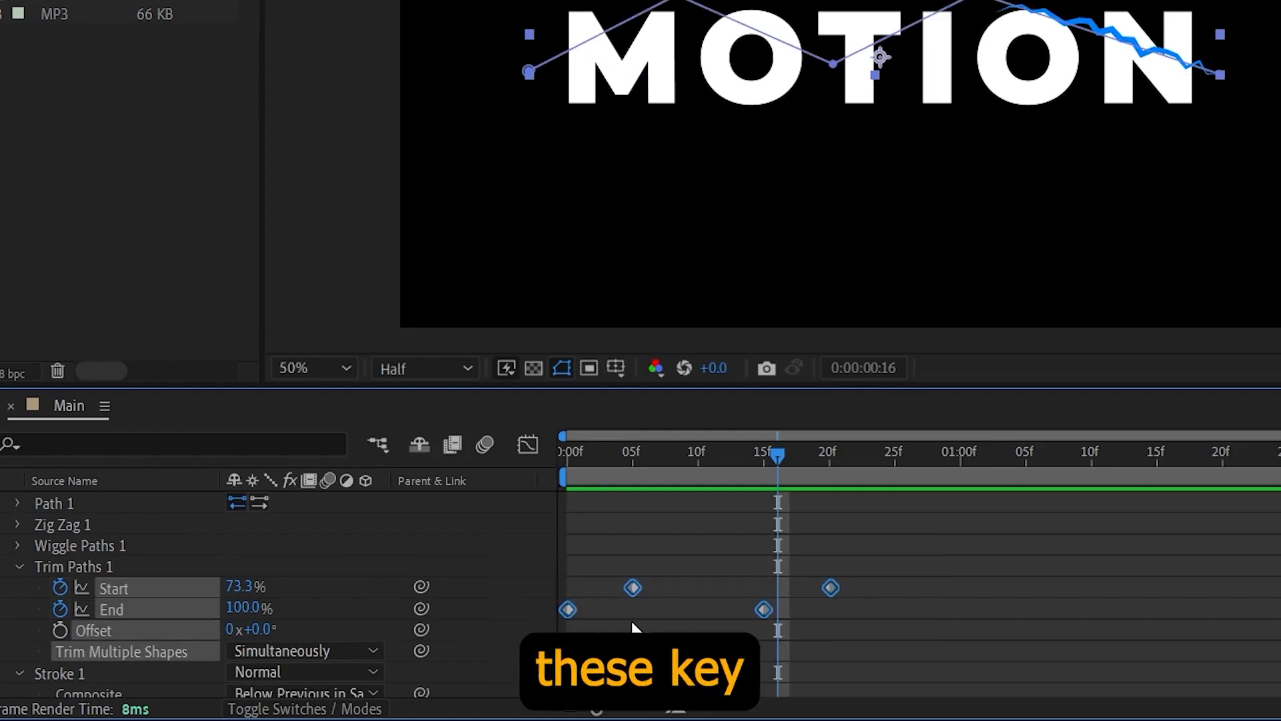
key("F9")
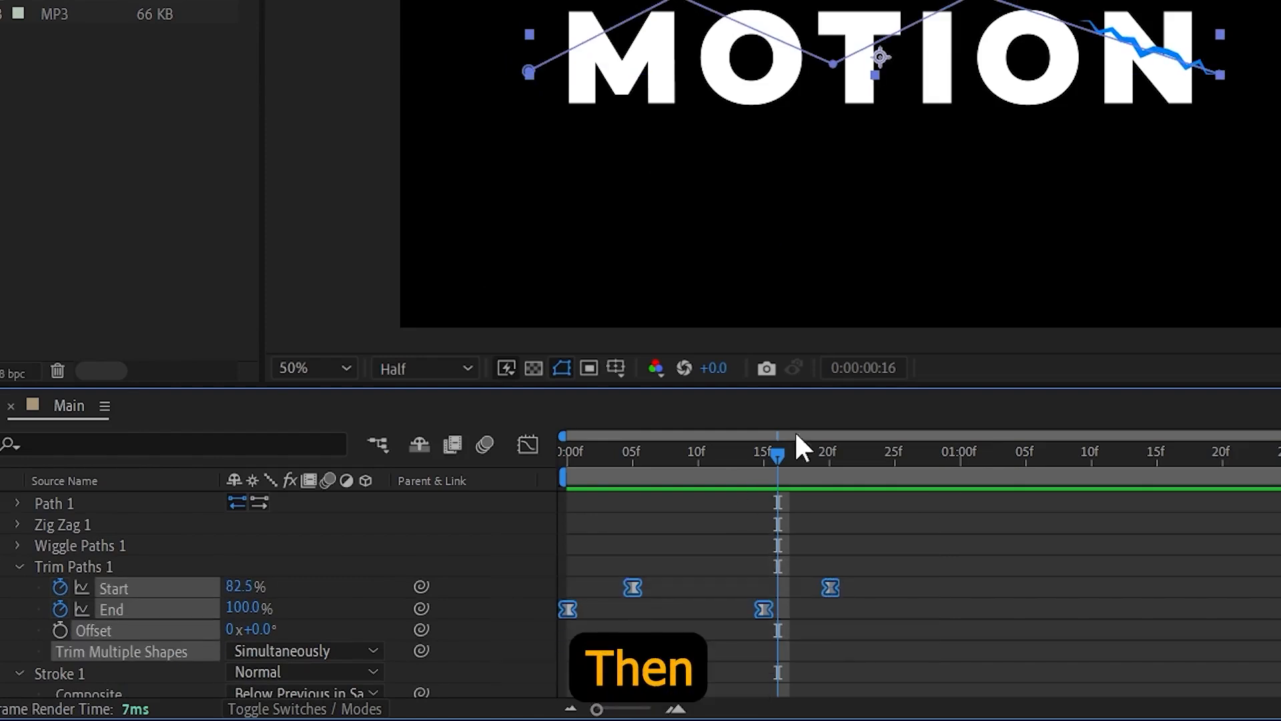
left_click(525, 445)
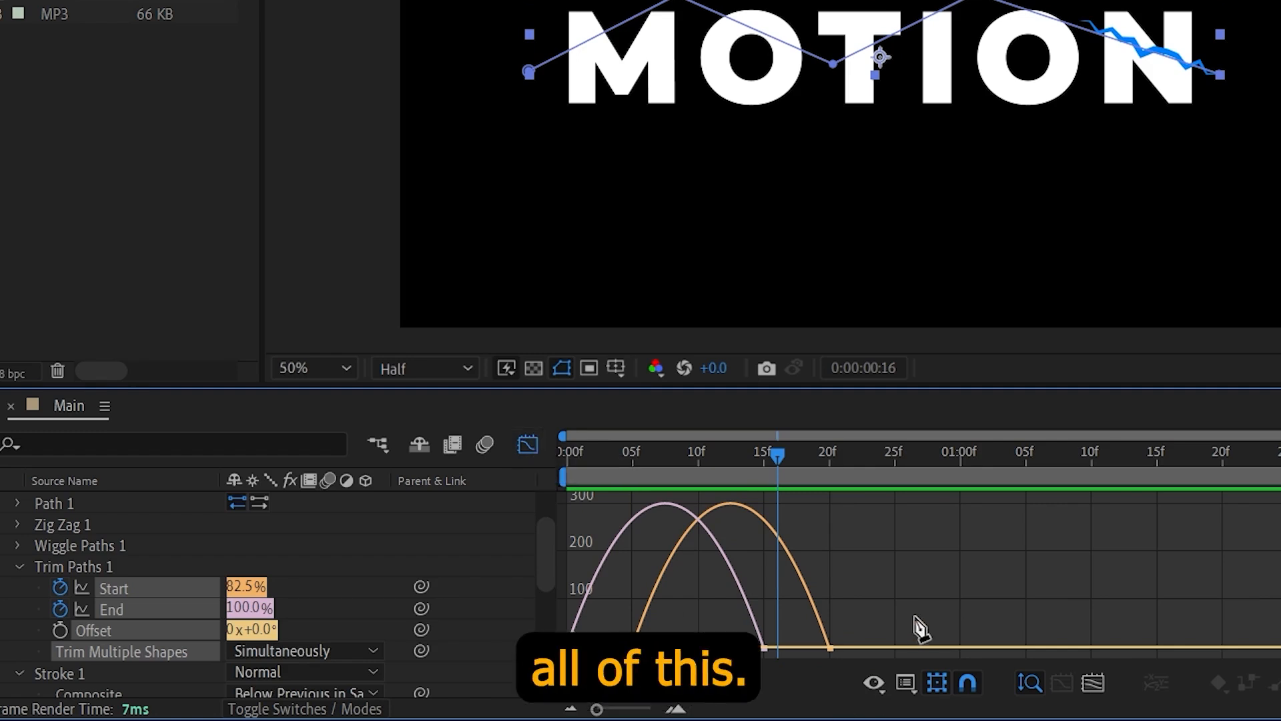
left_click_drag(950, 586, 507, 674)
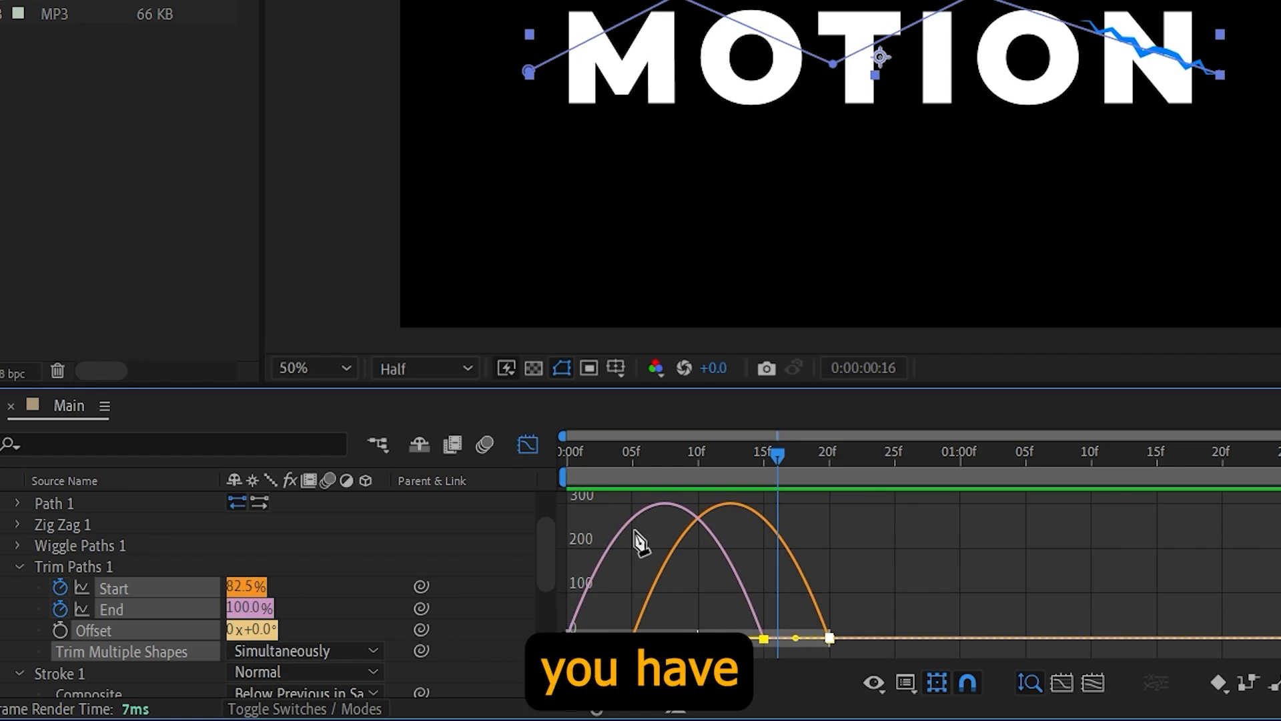
left_click(911, 687)
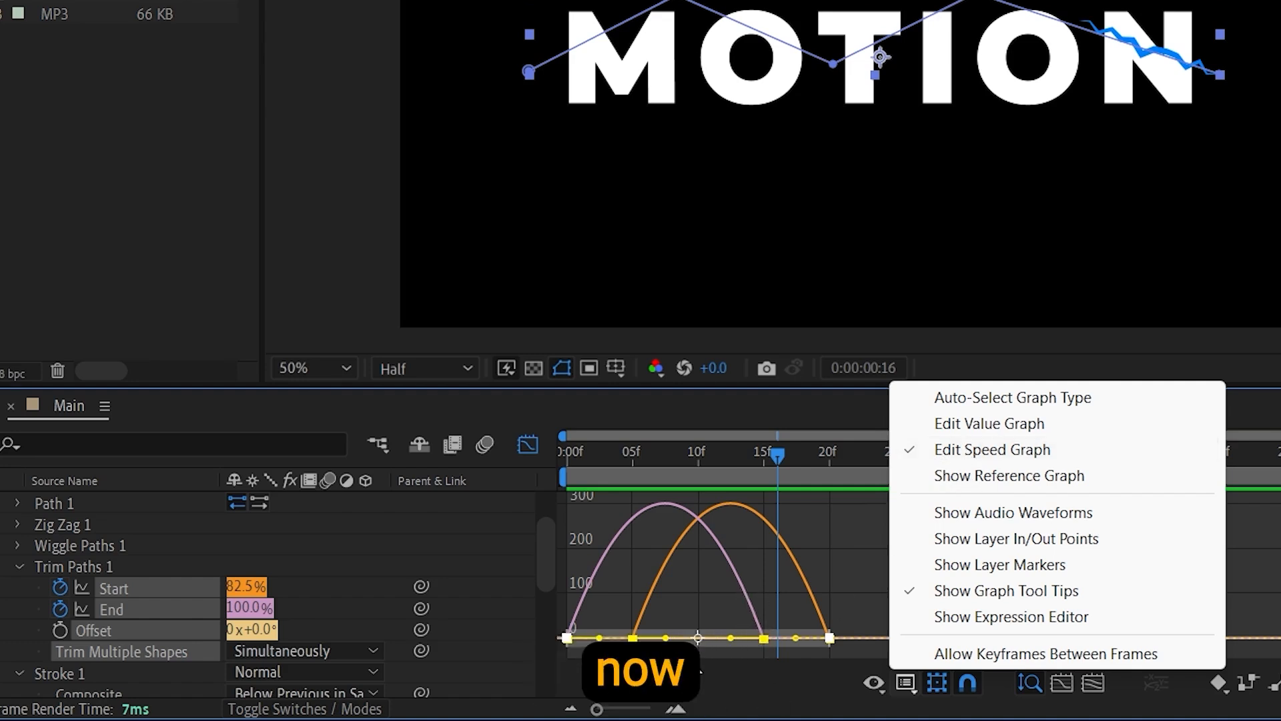
Step: Extend the keyframes' speed-graph handles to about frame 10 for a steep peak midway through each move, and return to frame 0
left_click(598, 712)
left_click_drag(598, 711, 642, 714)
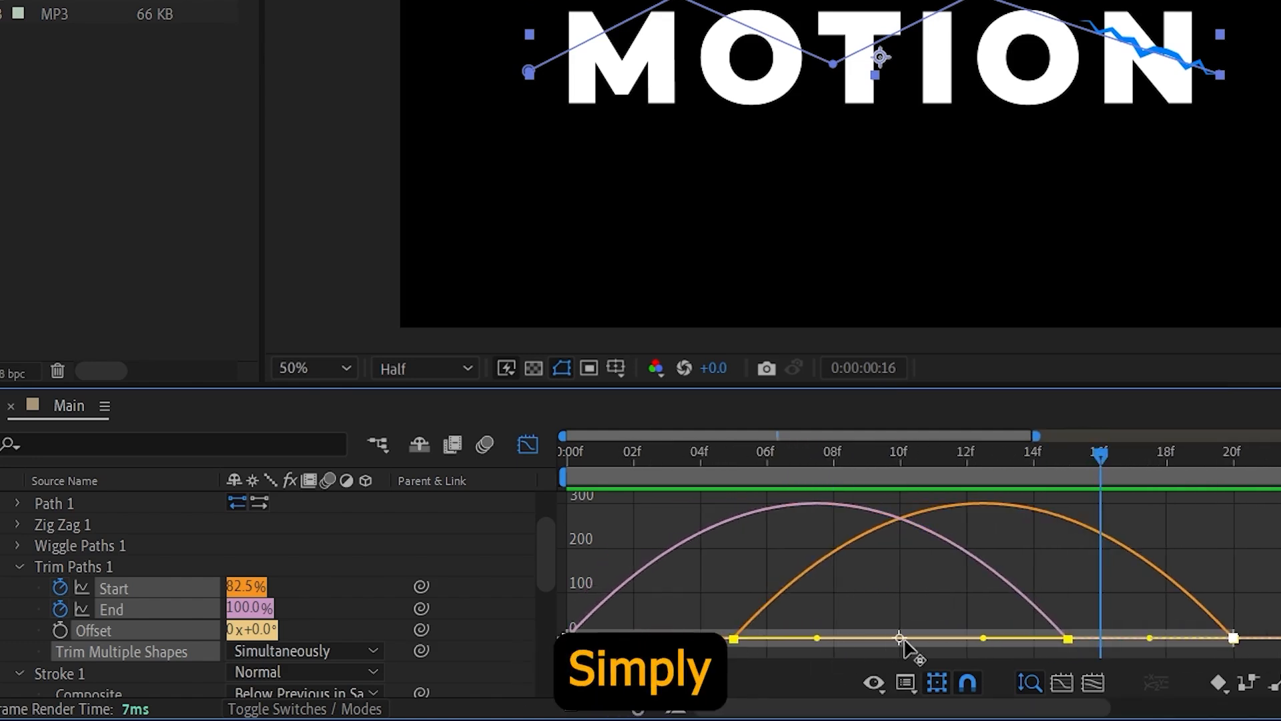
left_click_drag(984, 638, 905, 634)
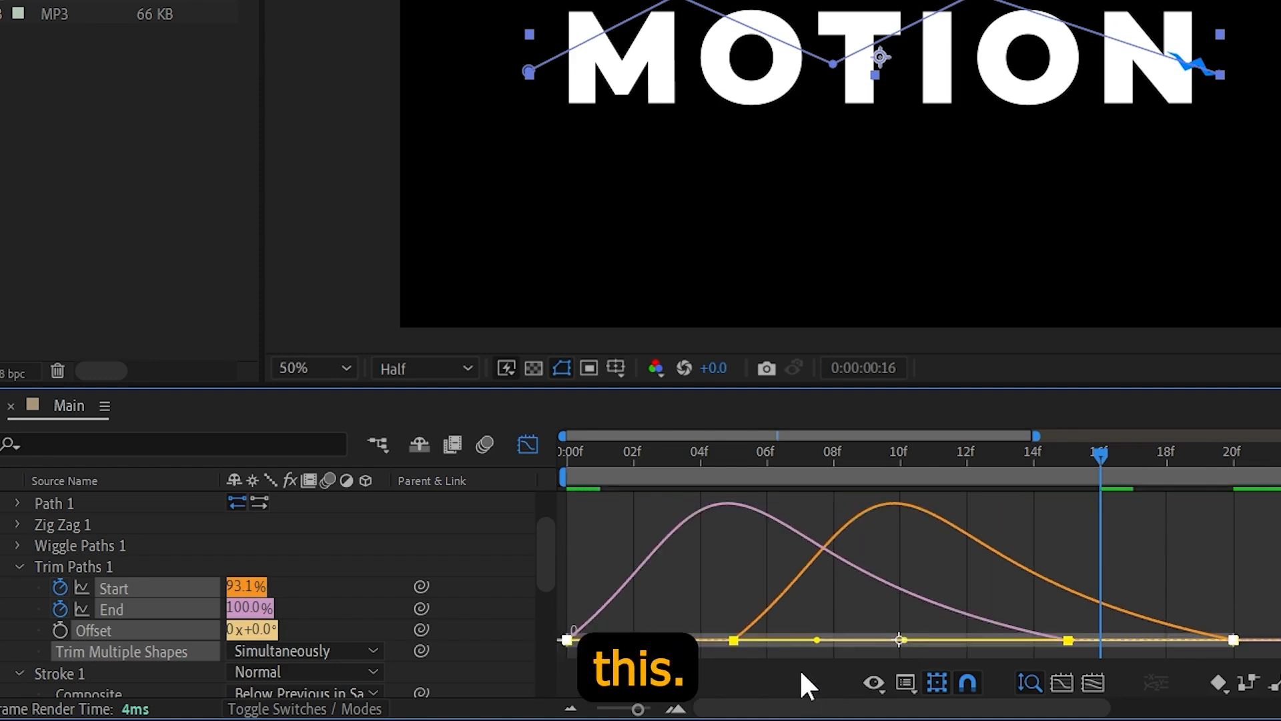
left_click_drag(815, 638, 898, 642)
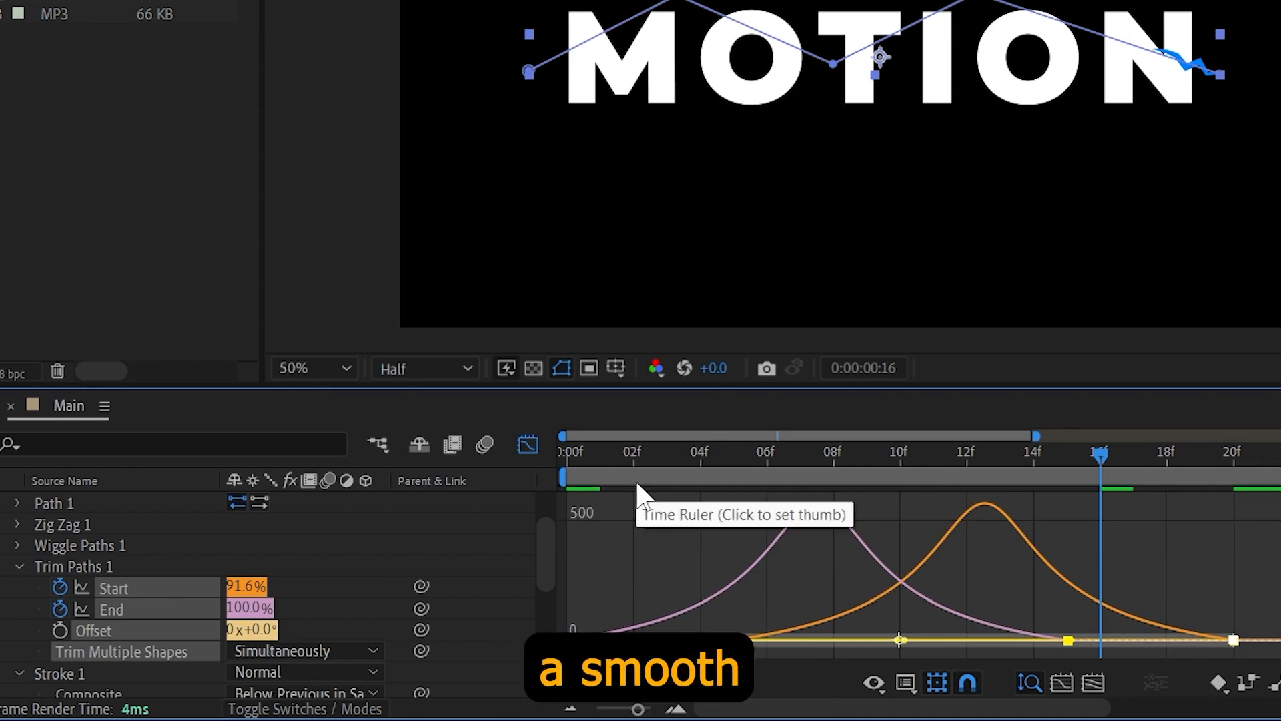
left_click(578, 448)
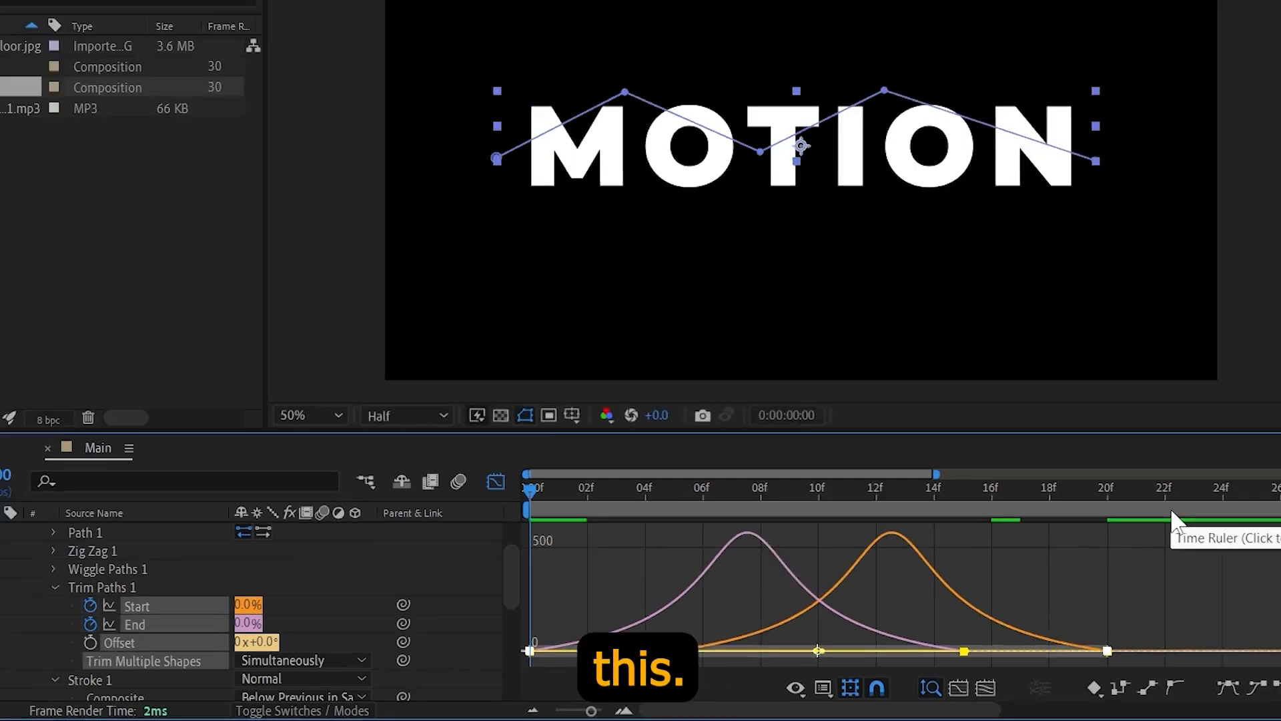
Step: Preview the eased lightning animation, then leave the graph editor and collapse Shape Layer 1's properties
key("space")
key("space")
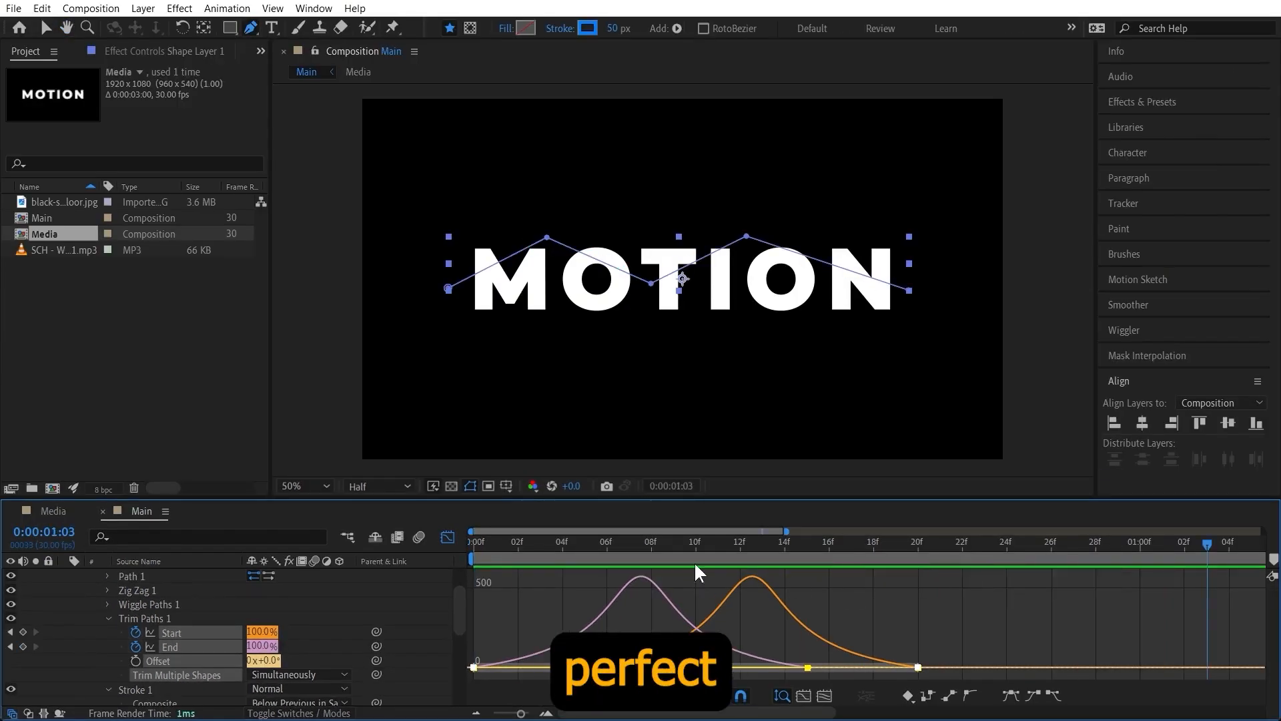
left_click(448, 538)
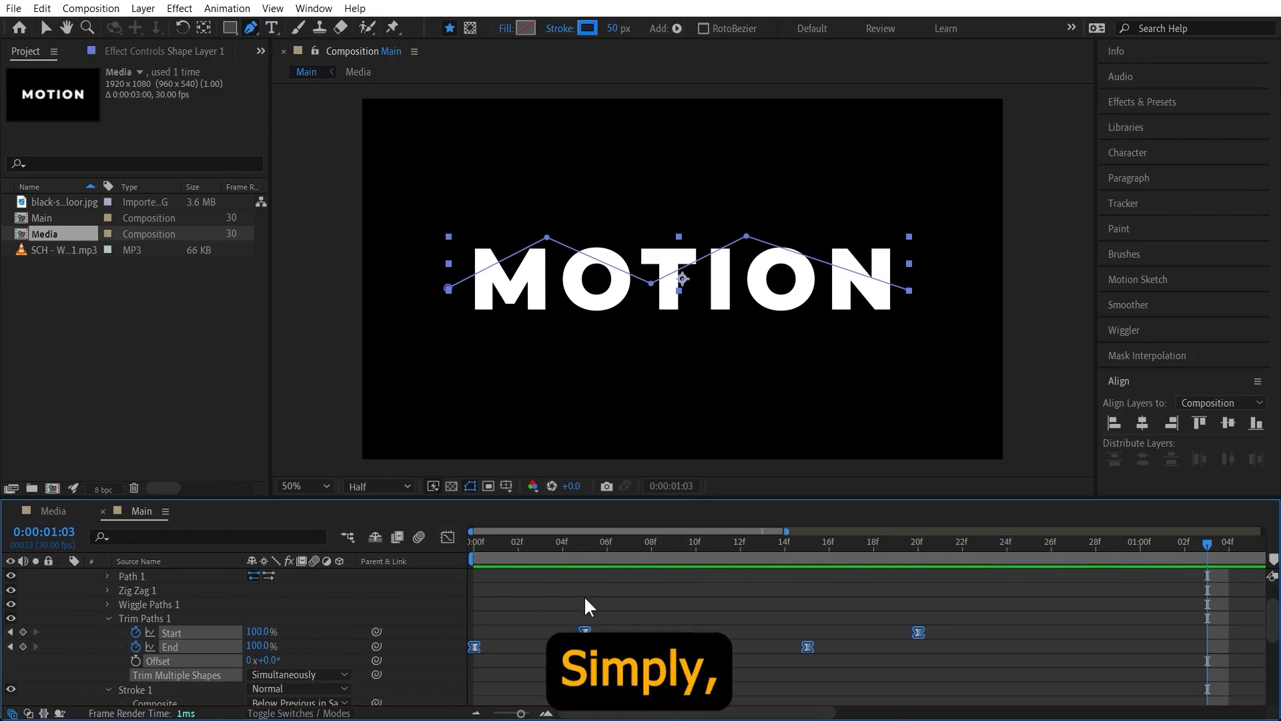
key("u")
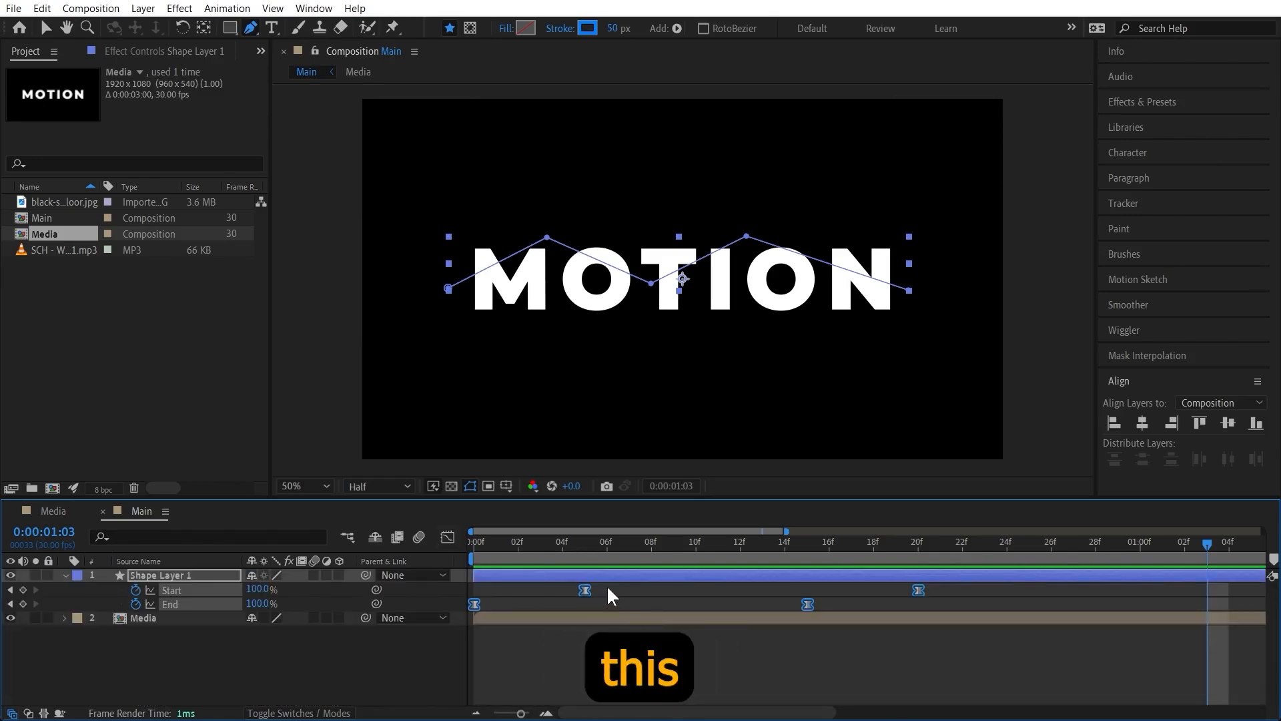
key("u")
key("space")
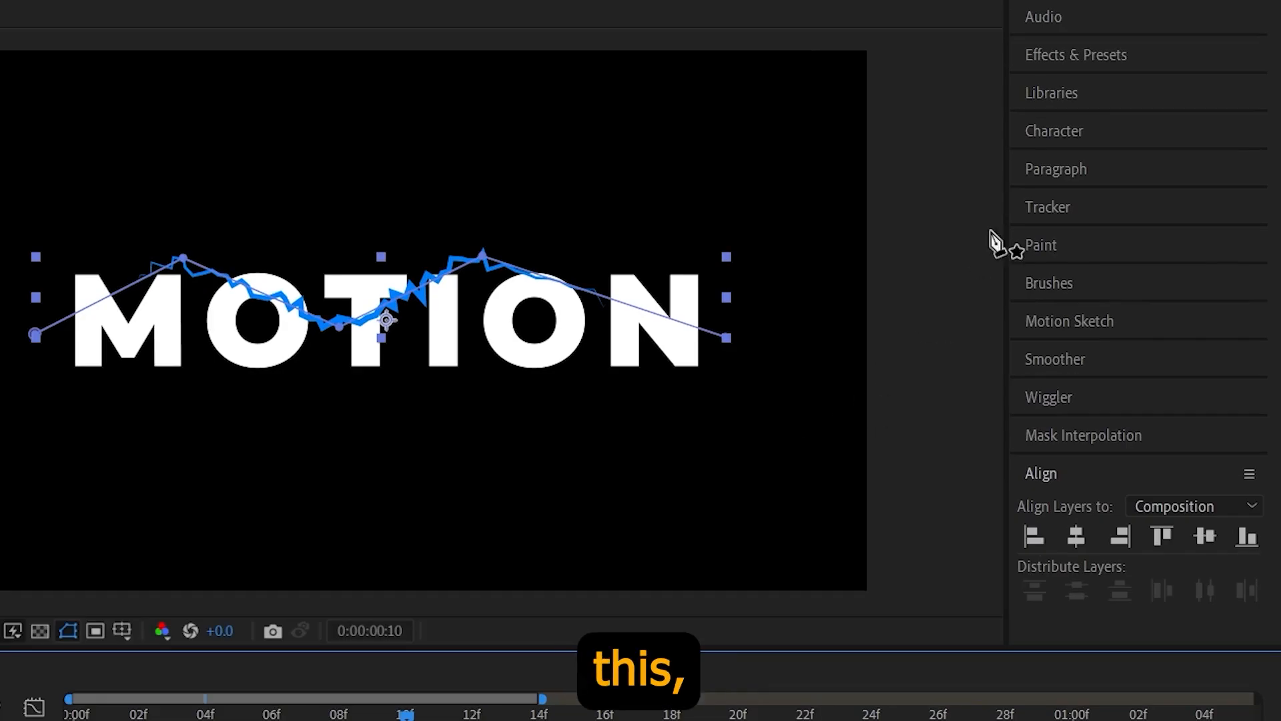
Step: Apply the Turbulent Displace effect to Shape Layer 1 with Amount 84 and Size 30
left_click(1067, 54)
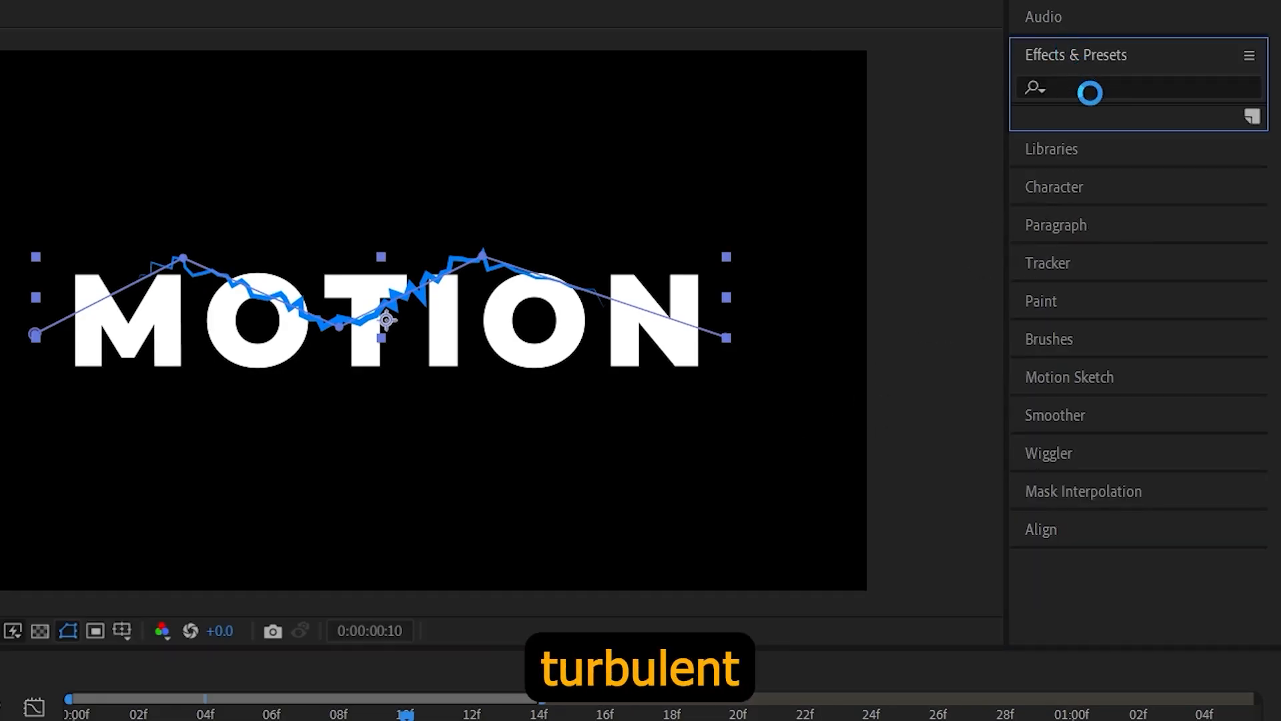
type("turbulent")
left_click_drag(1130, 131, 0, 720)
left_click_drag(142, 673, 246, 630)
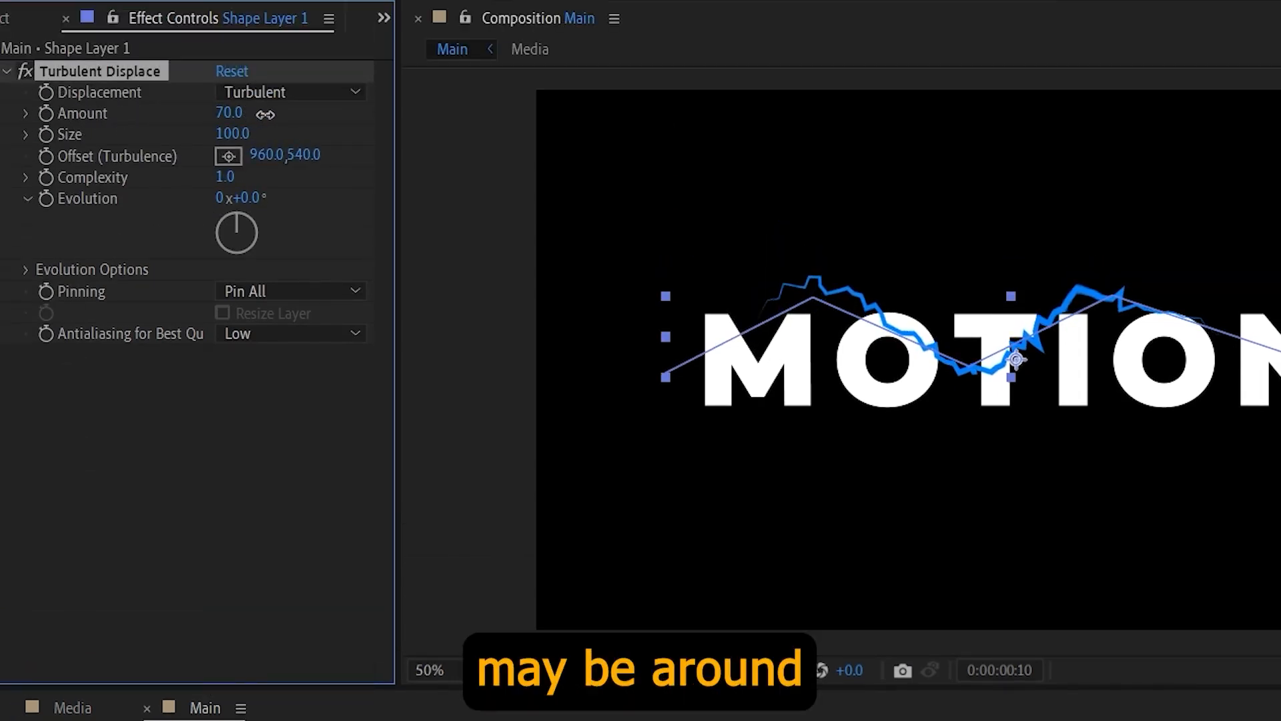
left_click_drag(265, 114, 155, 140)
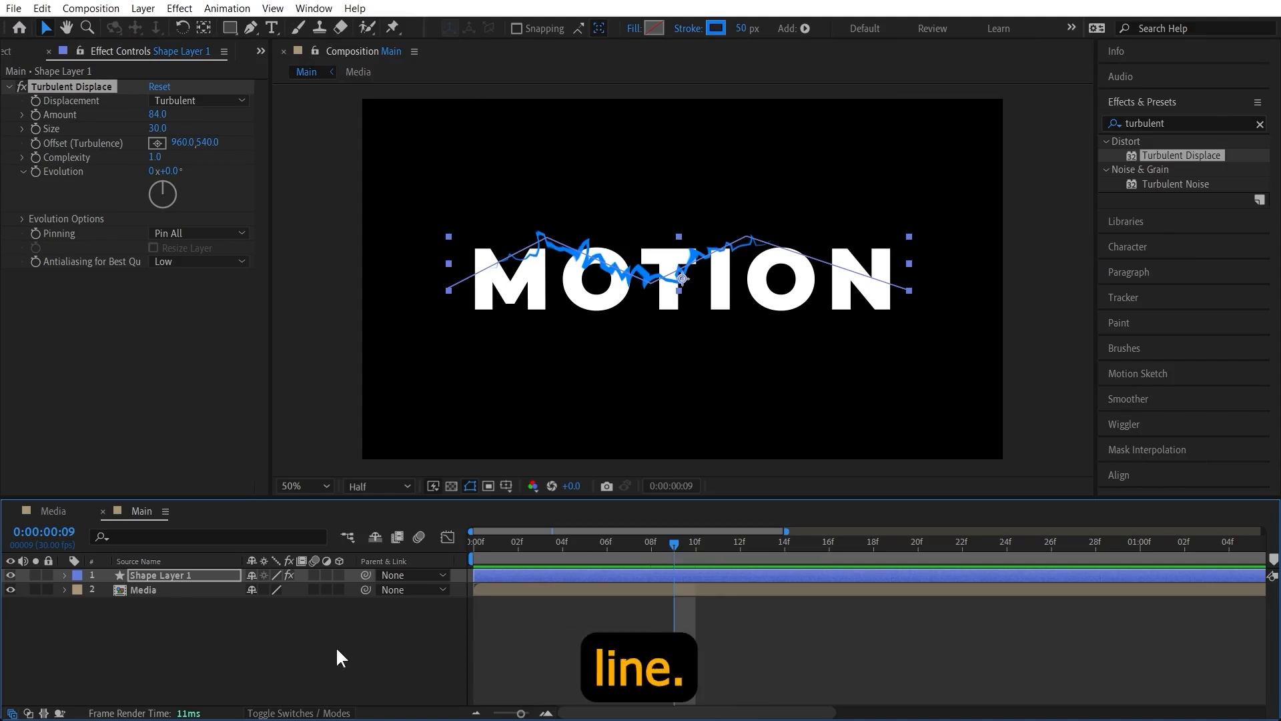
Step: Duplicate Shape Layer 1 and move the copy up about 100 px above the original lightning line
left_click(164, 574)
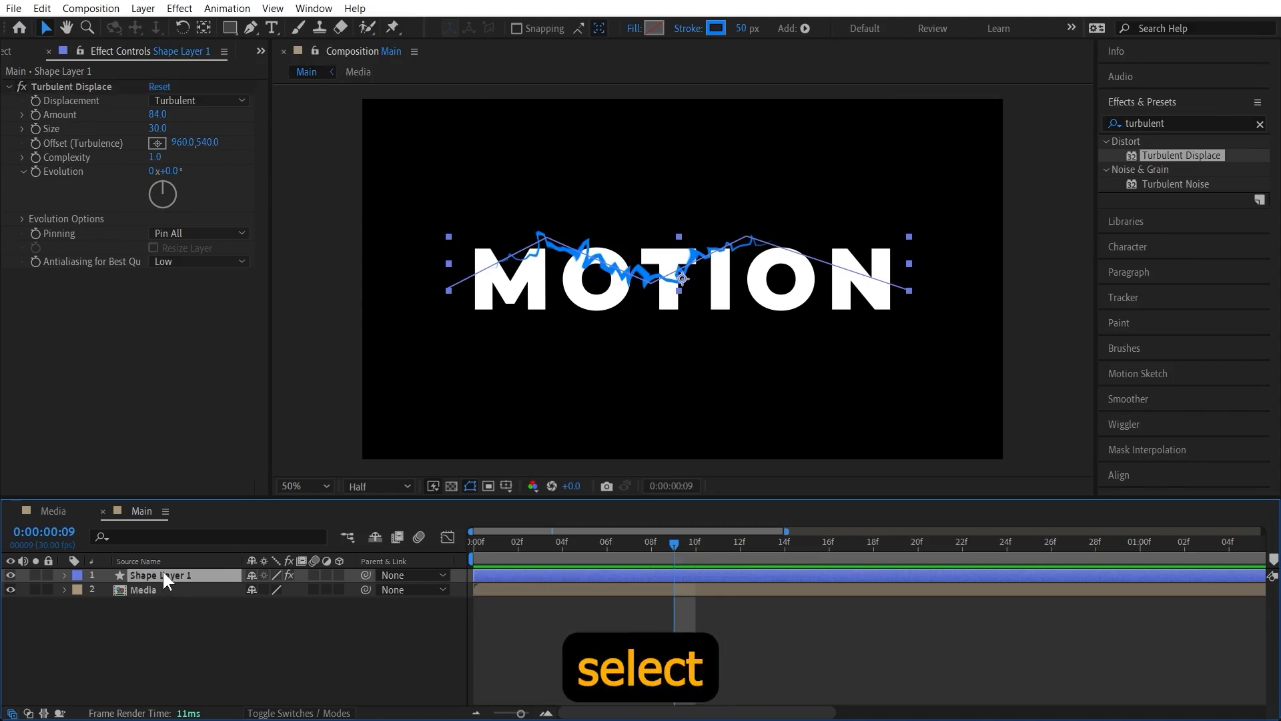
key("ctrl+d")
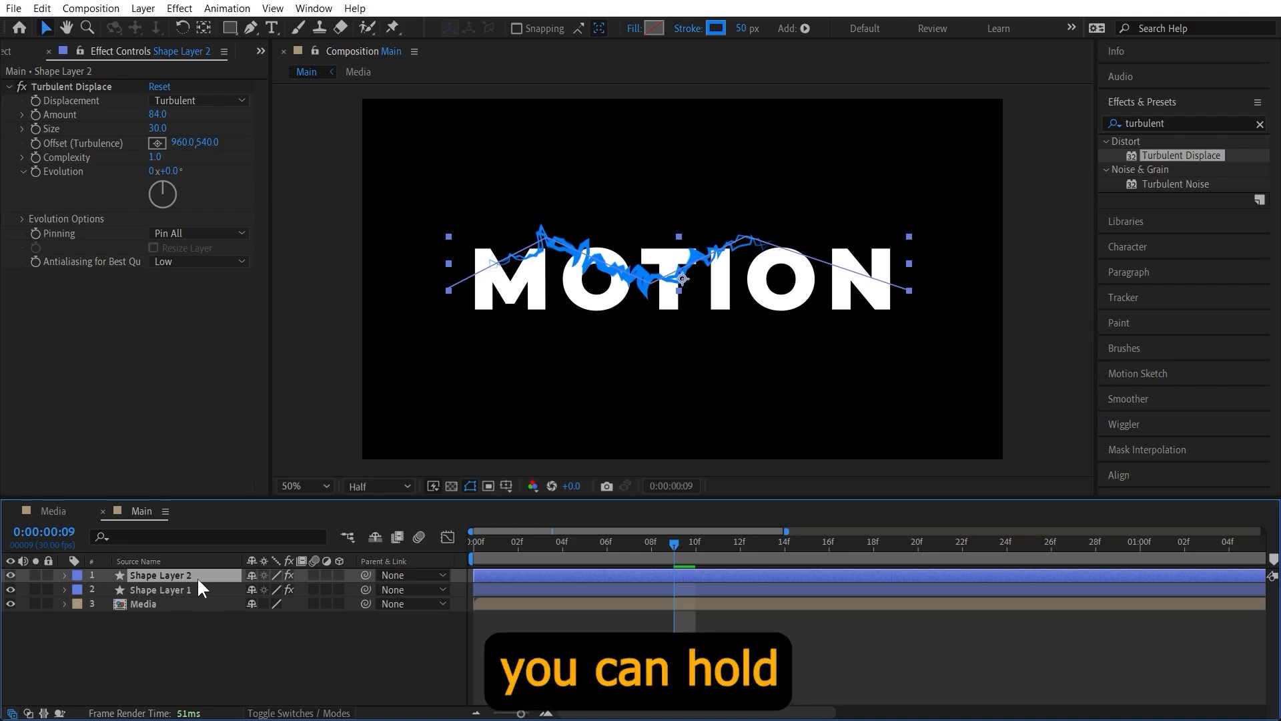
key("shift+Up")
key("shift+Up")
key("shift+Up")
key("shift+Up")
key("shift+Up")
key("shift+Up")
key("shift+Up")
key("shift+Up")
key("shift+Up")
key("shift+Up")
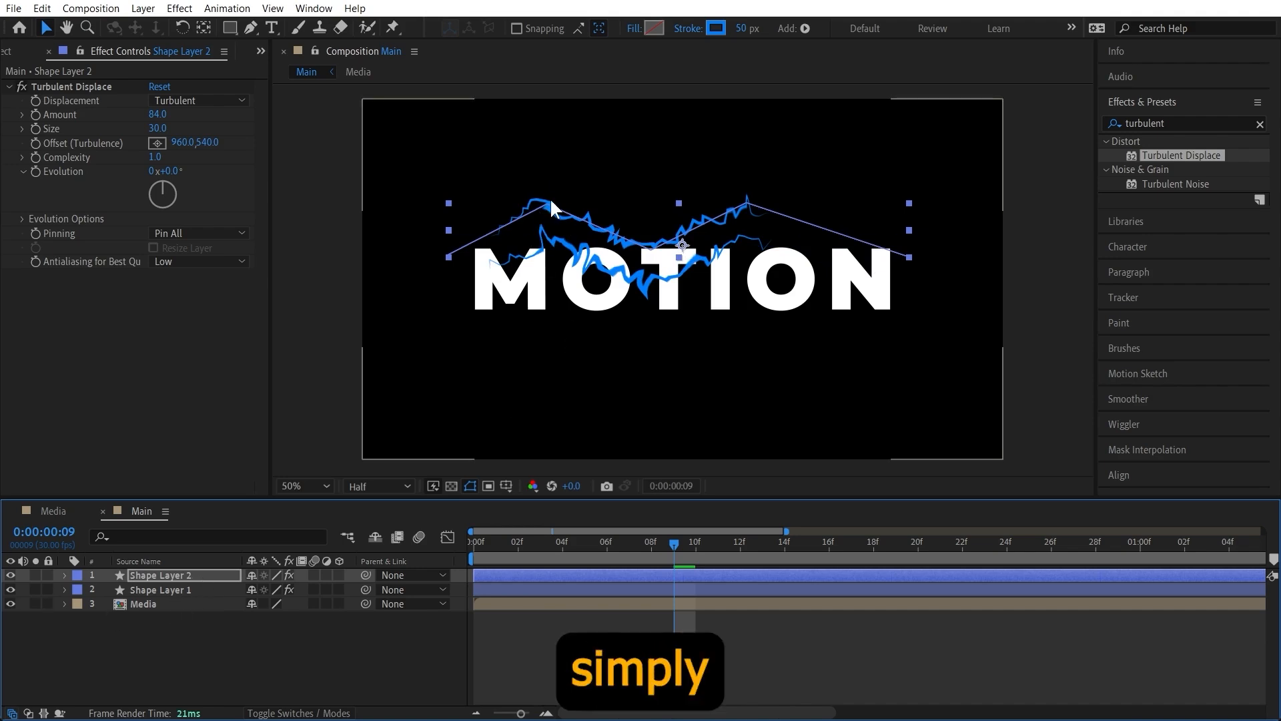
Step: Reshape Shape Layer 2's path with the Pen tool by pulling both upper peaks down into shallow valleys across the letters
left_click(250, 29)
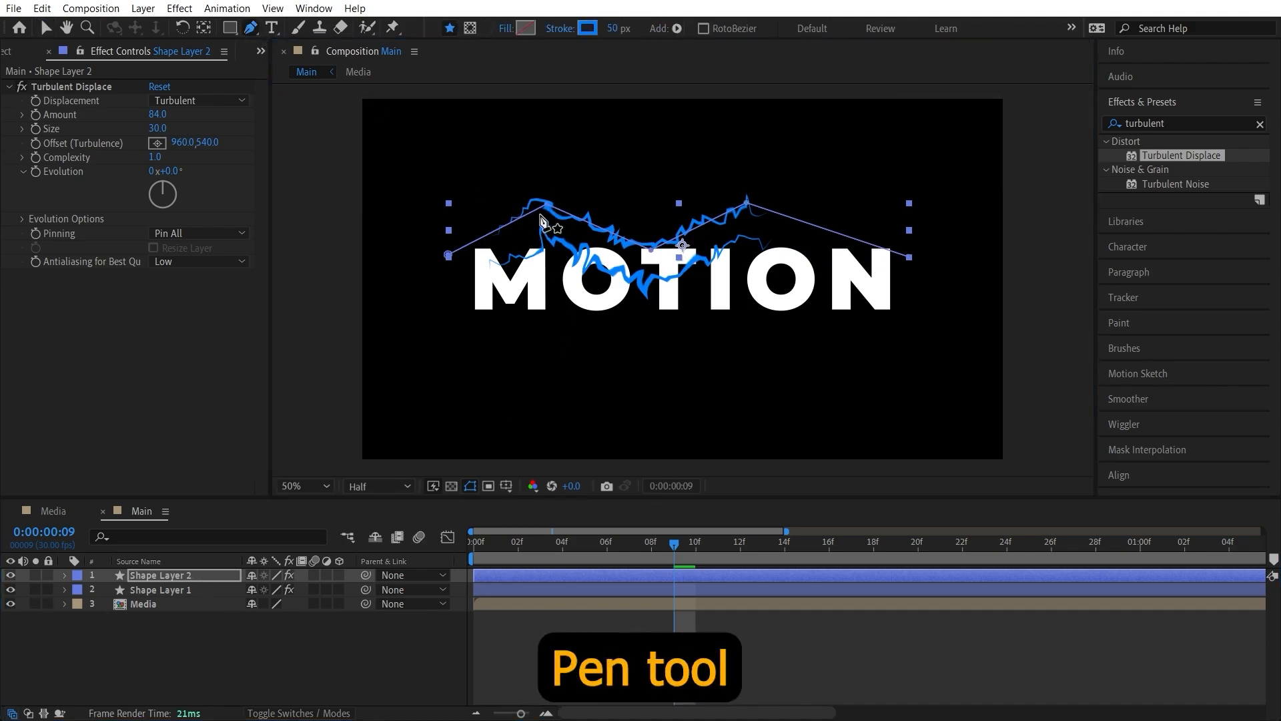
left_click_drag(546, 207, 557, 274)
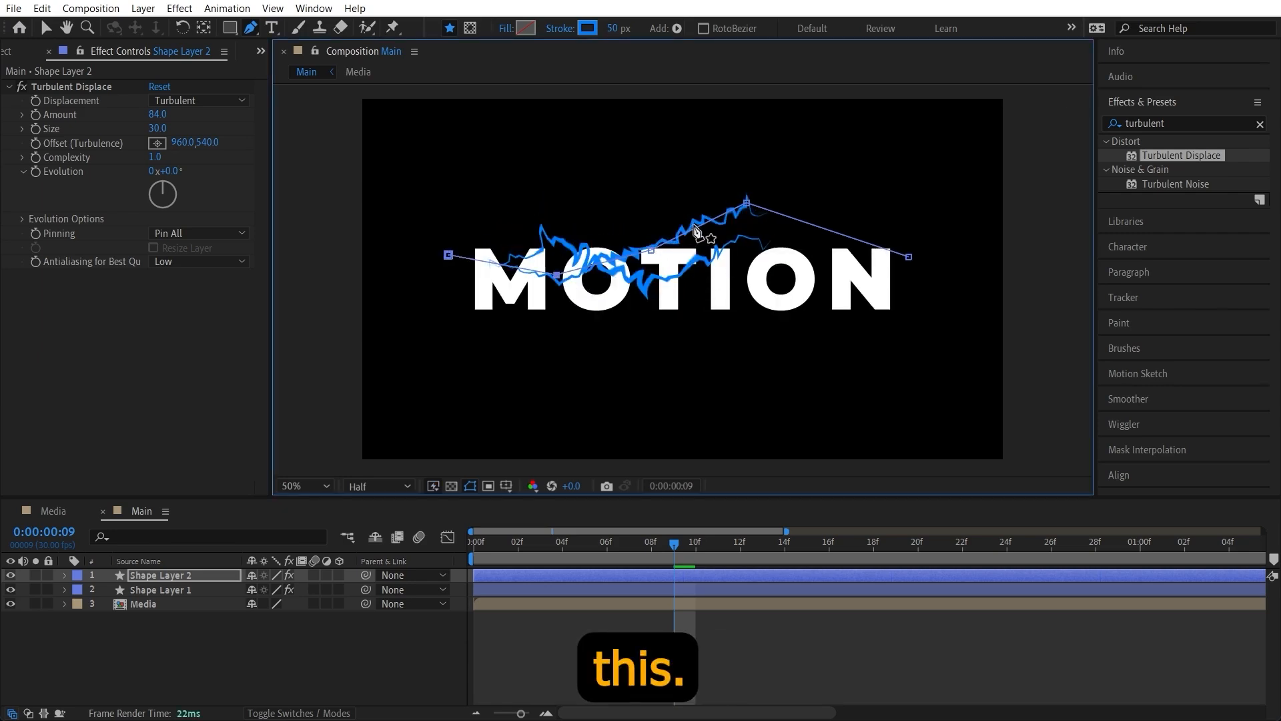
left_click_drag(747, 202, 758, 273)
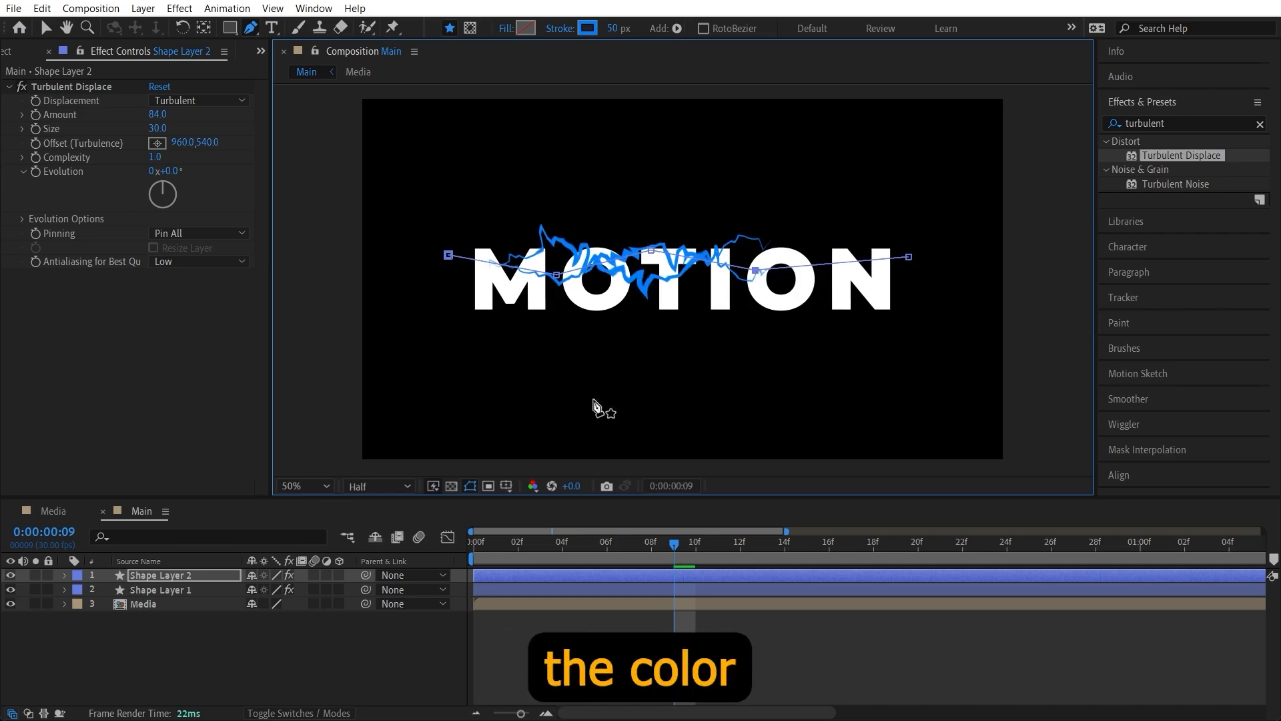
Step: Change Shape Layer 2's stroke color to yellow
left_click(592, 29)
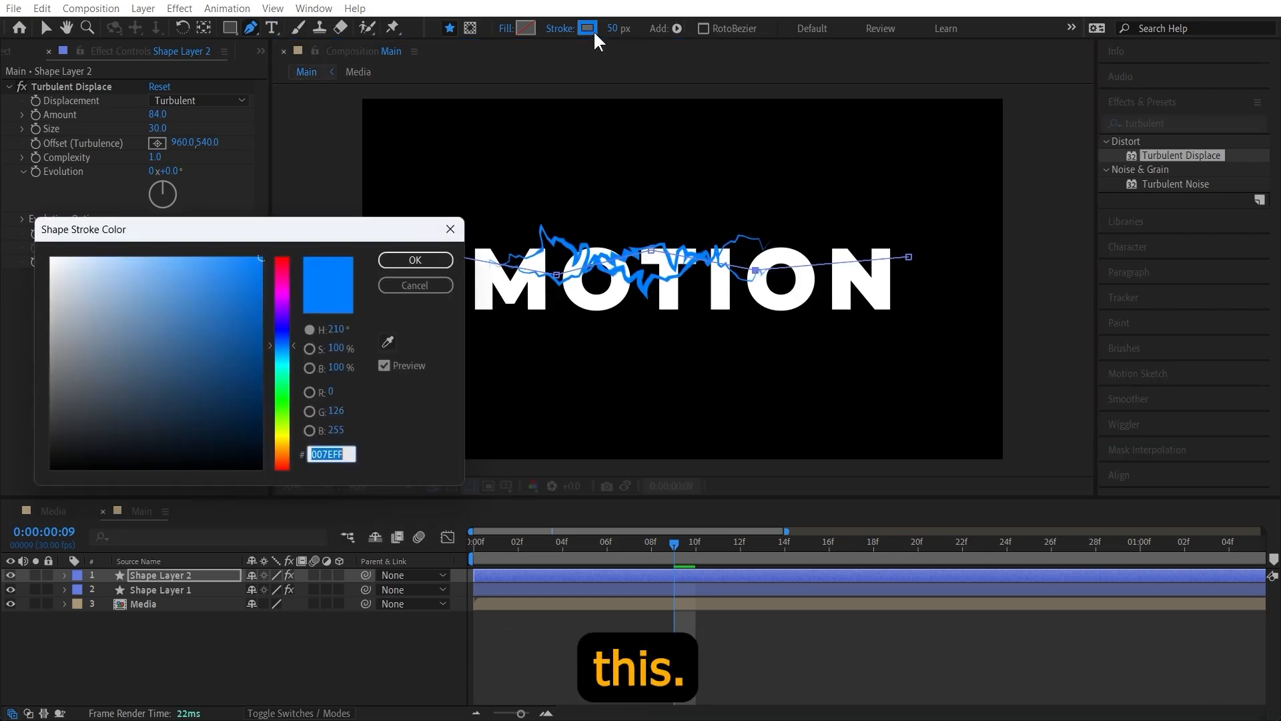
left_click(280, 435)
left_click(414, 261)
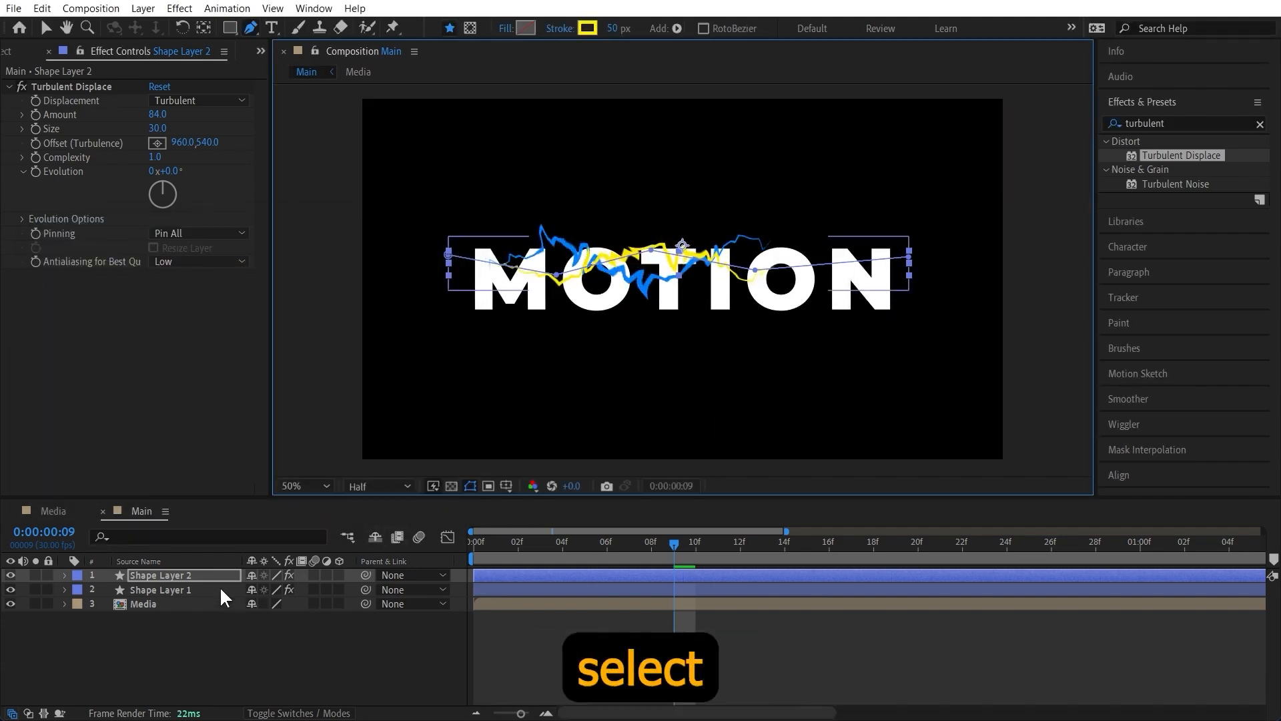
Step: Duplicate the yellow Shape Layer 2 and move the copy down about 140 px to the lower edge of the title
left_click(188, 575)
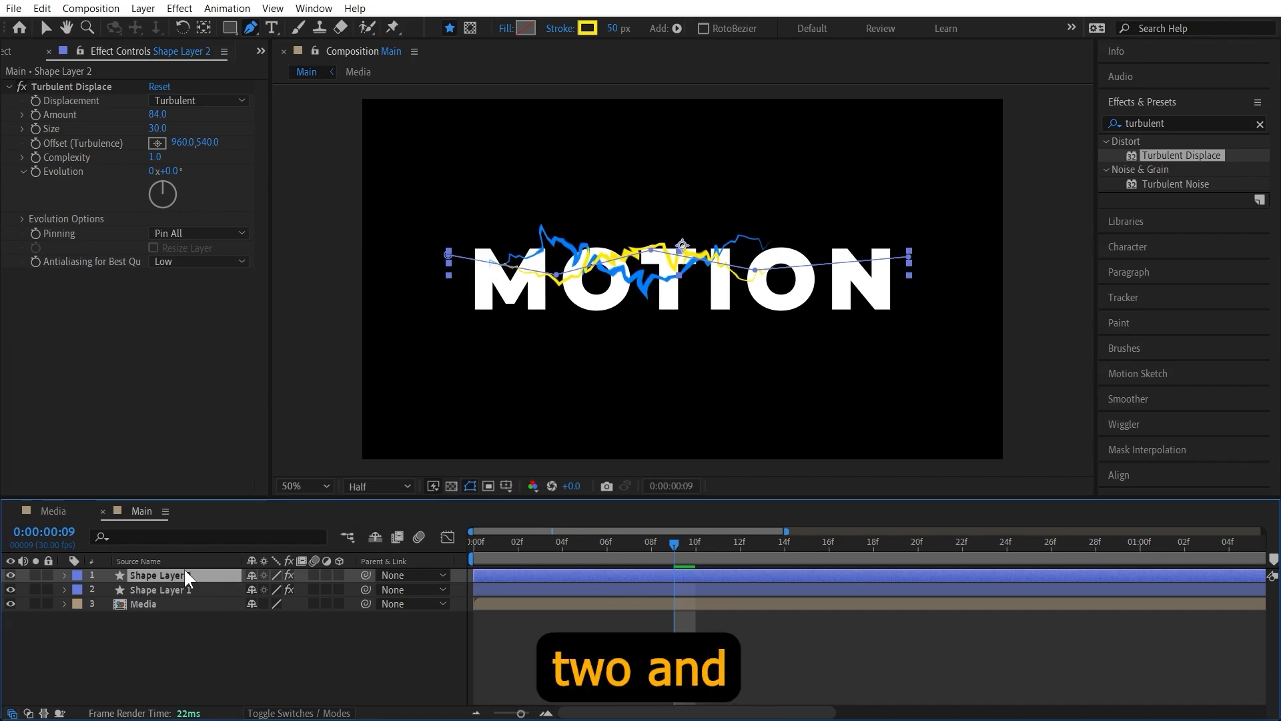
key("ctrl+d")
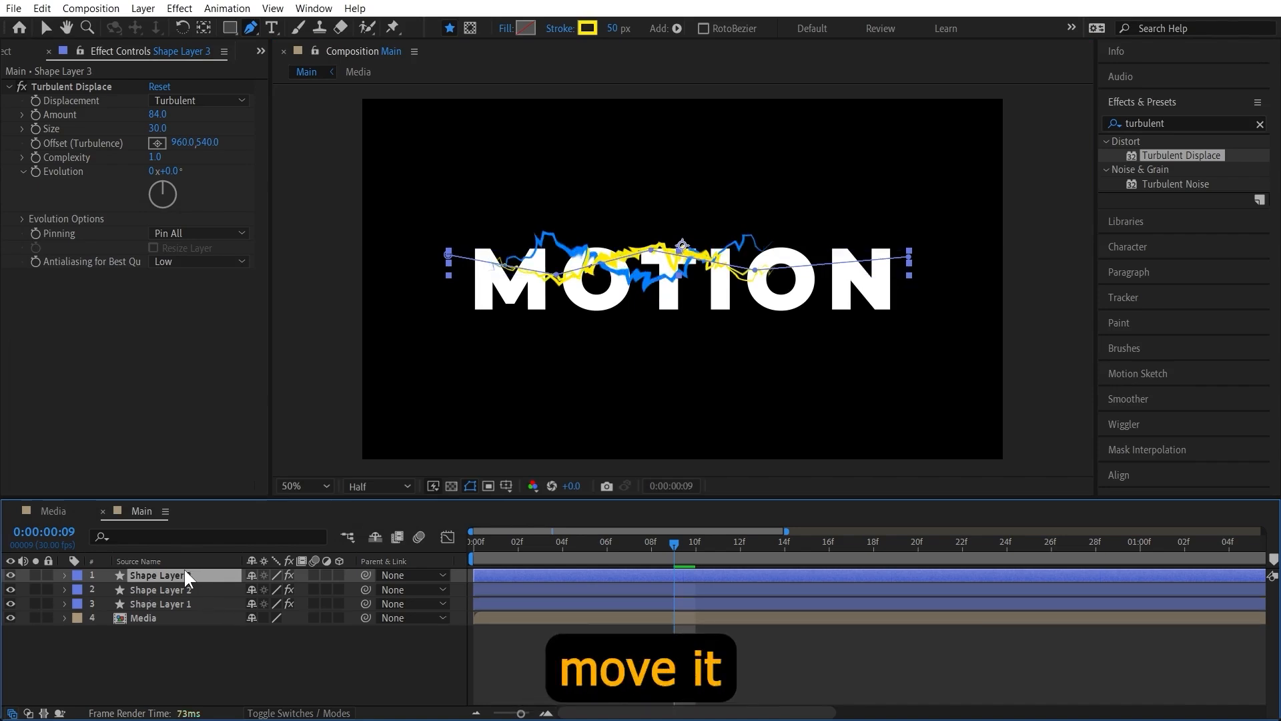
key("shift+Down")
key("shift+Down")
key("shift+Down")
key("shift+Down")
key("shift+Down")
key("shift+Down")
key("shift+Down")
key("shift+Down")
key("shift+Down")
key("shift+Down")
key("shift+Down")
key("shift+Down")
key("shift+Down")
key("shift+Down")
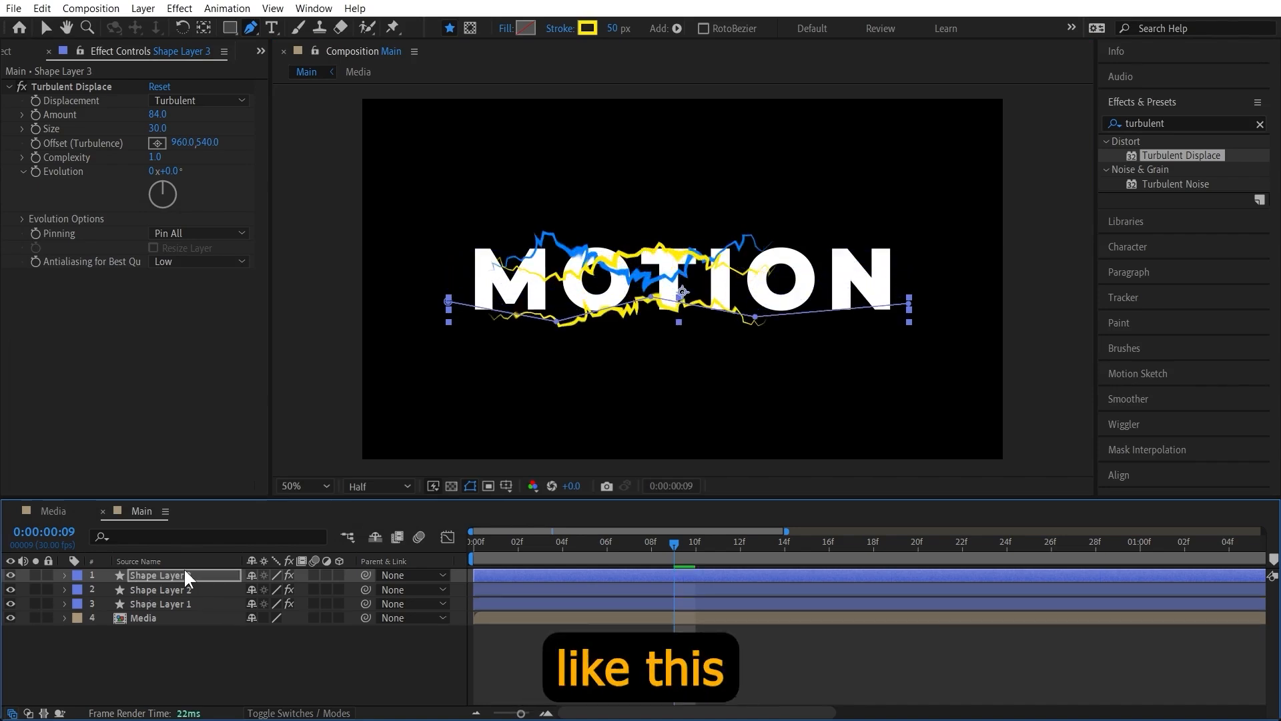
Step: Duplicate the blue Shape Layer 1 and move the copy up about 60 px above the original
left_click(193, 604)
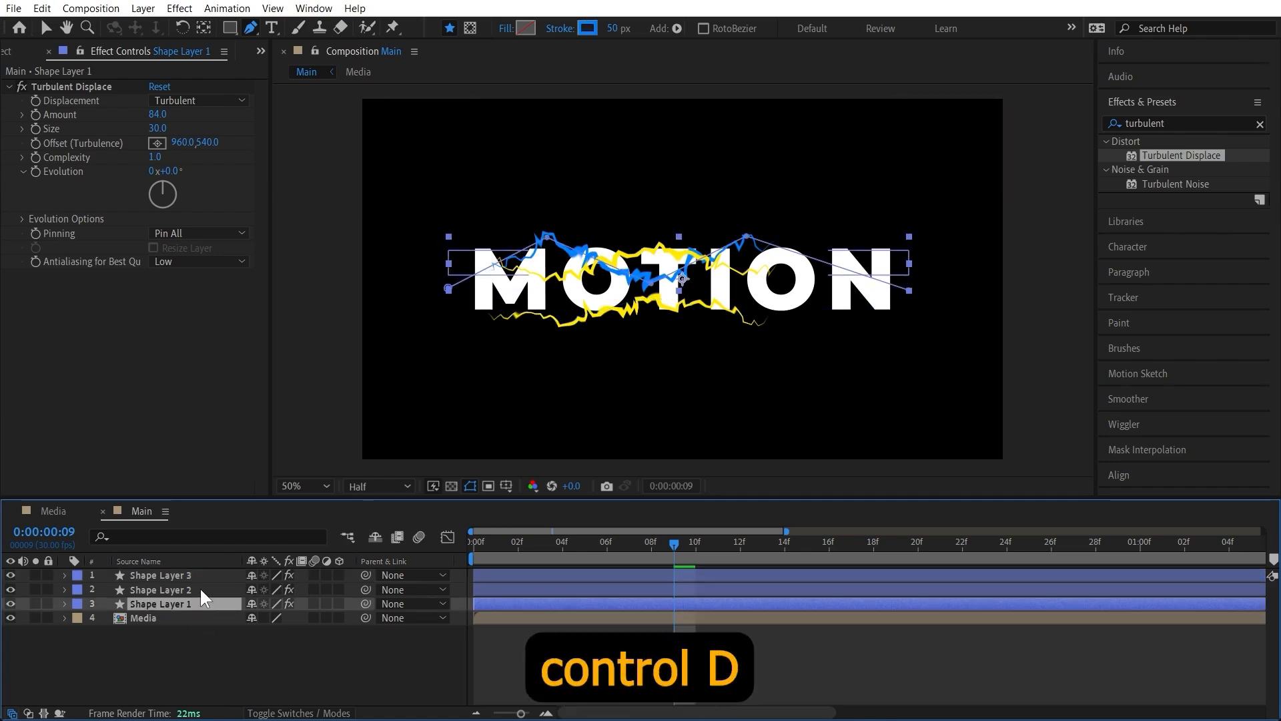
key("ctrl+d")
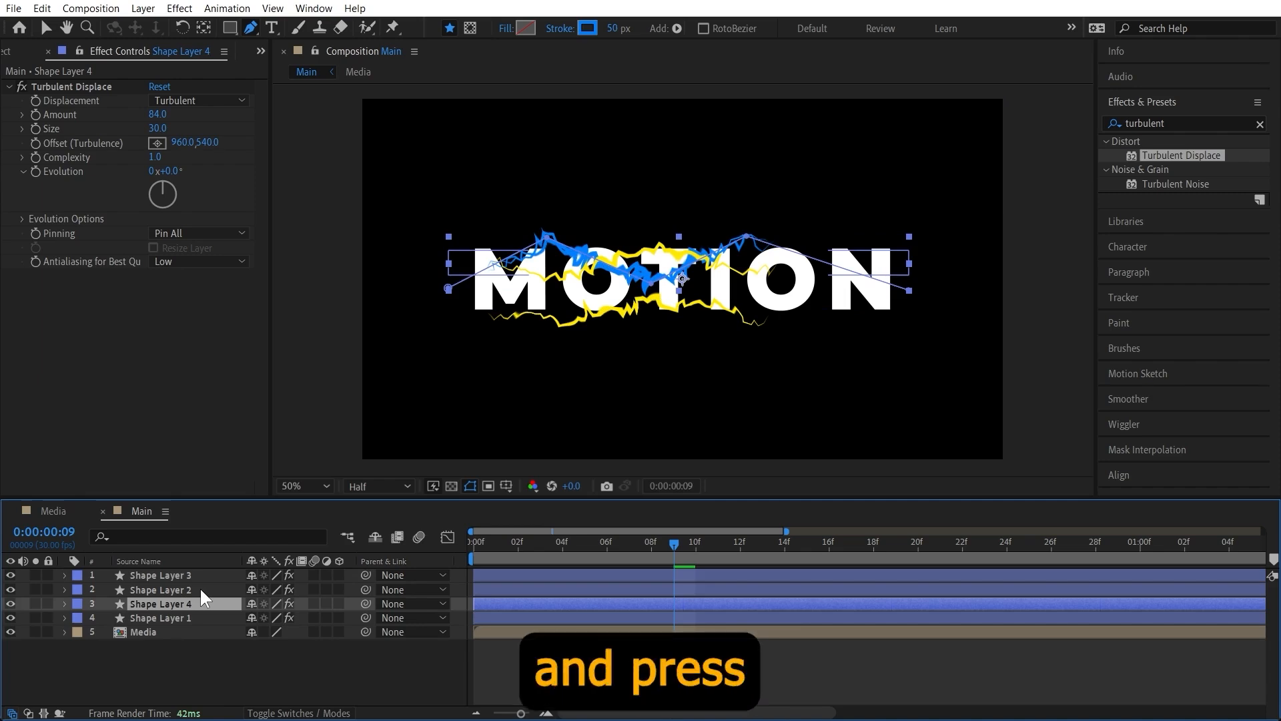
key("shift+Up")
key("shift+Up")
key("shift+Up")
key("shift+Up")
key("shift+Up")
key("shift+Up")
key("shift+Up")
key("shift+Up")
key("shift+Up")
key("shift+Up")
key("shift+Up")
key("shift+Up")
key("shift+Up")
key("shift+Up")
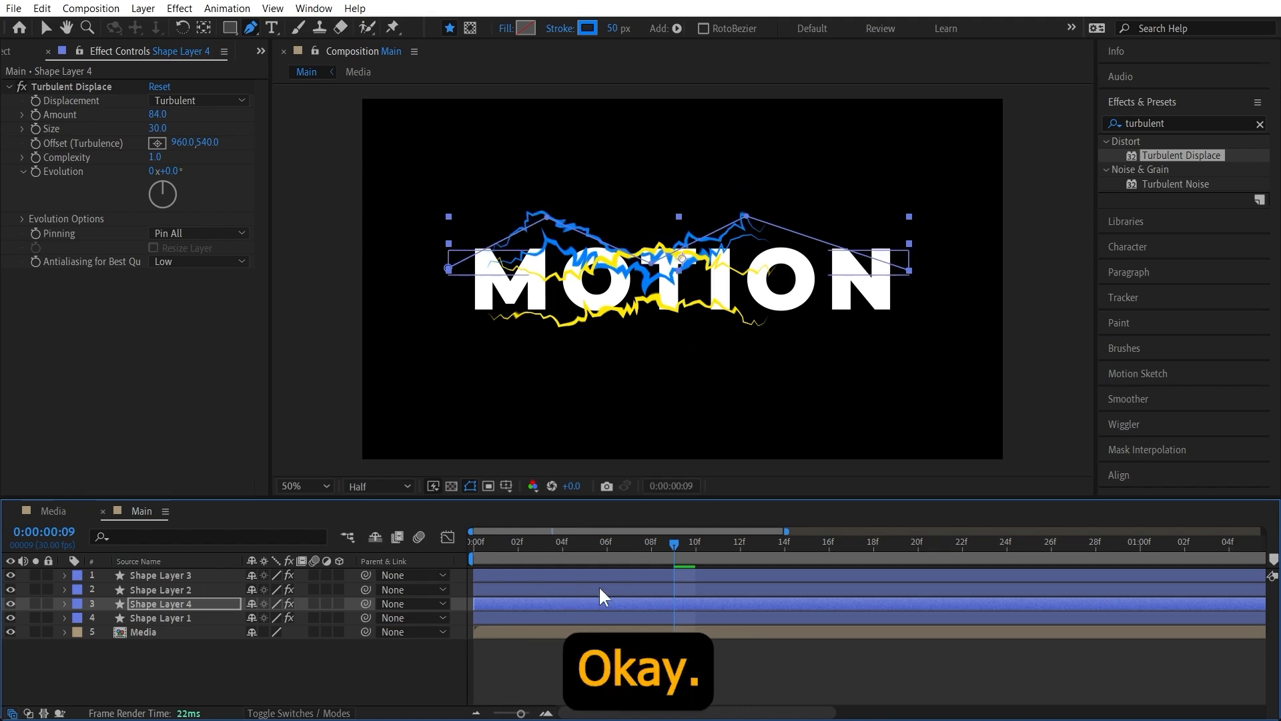
Step: Play back the four lightning lines from frame 2 and inspect them at frame 8
left_click(514, 541)
key("space")
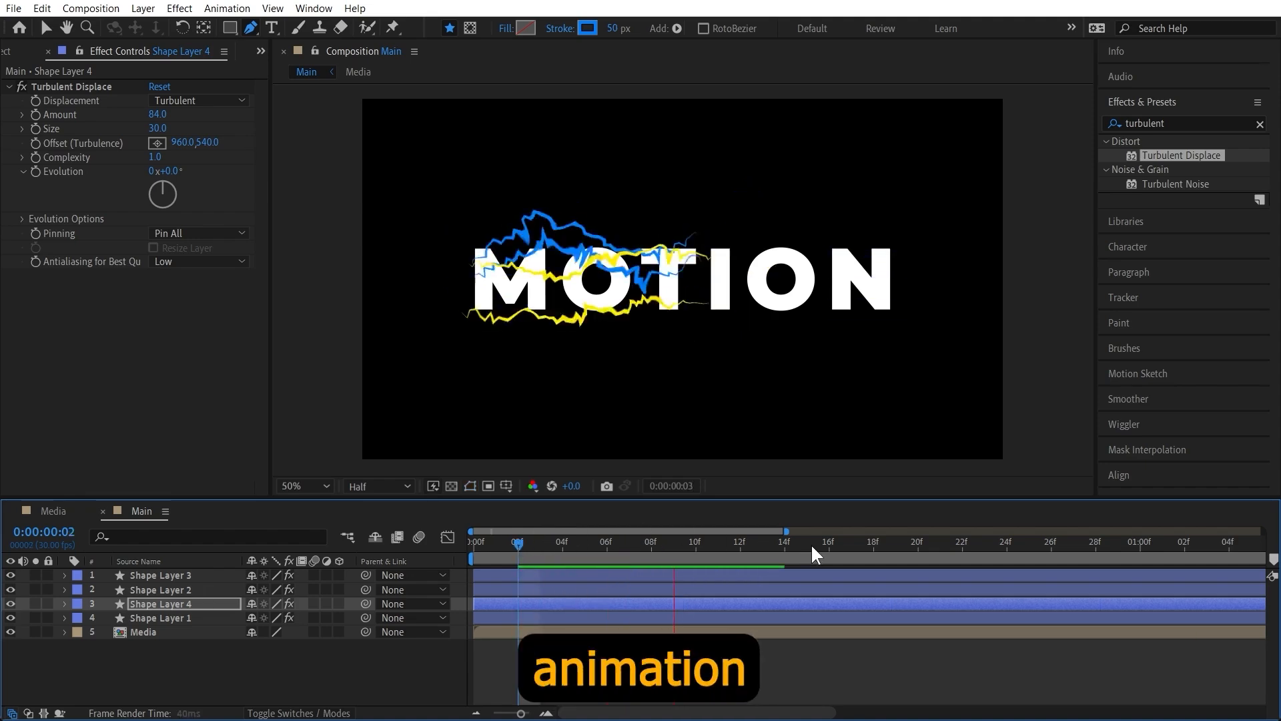
key("space")
left_click_drag(574, 539, 652, 543)
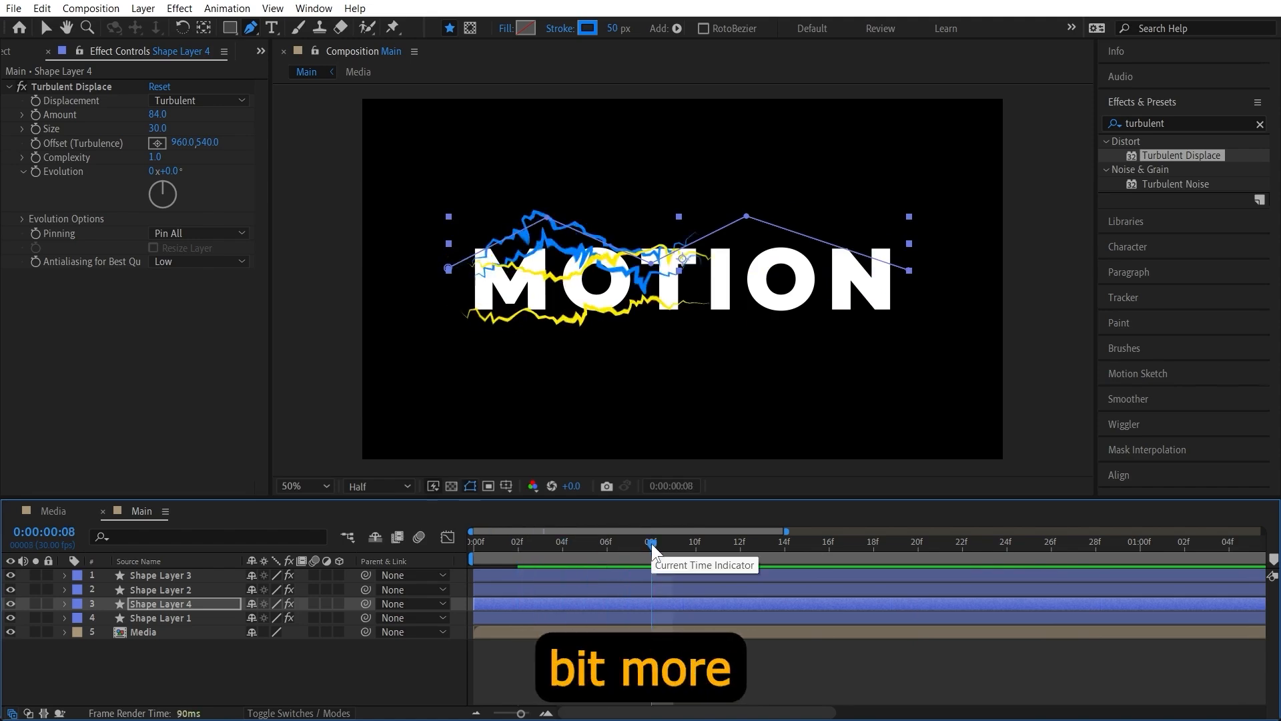
Step: Stagger the lightning by starting Shape Layers 3 and 4 at frame 5 and Shape Layer 1 at frame 2, and check frame 16
left_click(204, 575)
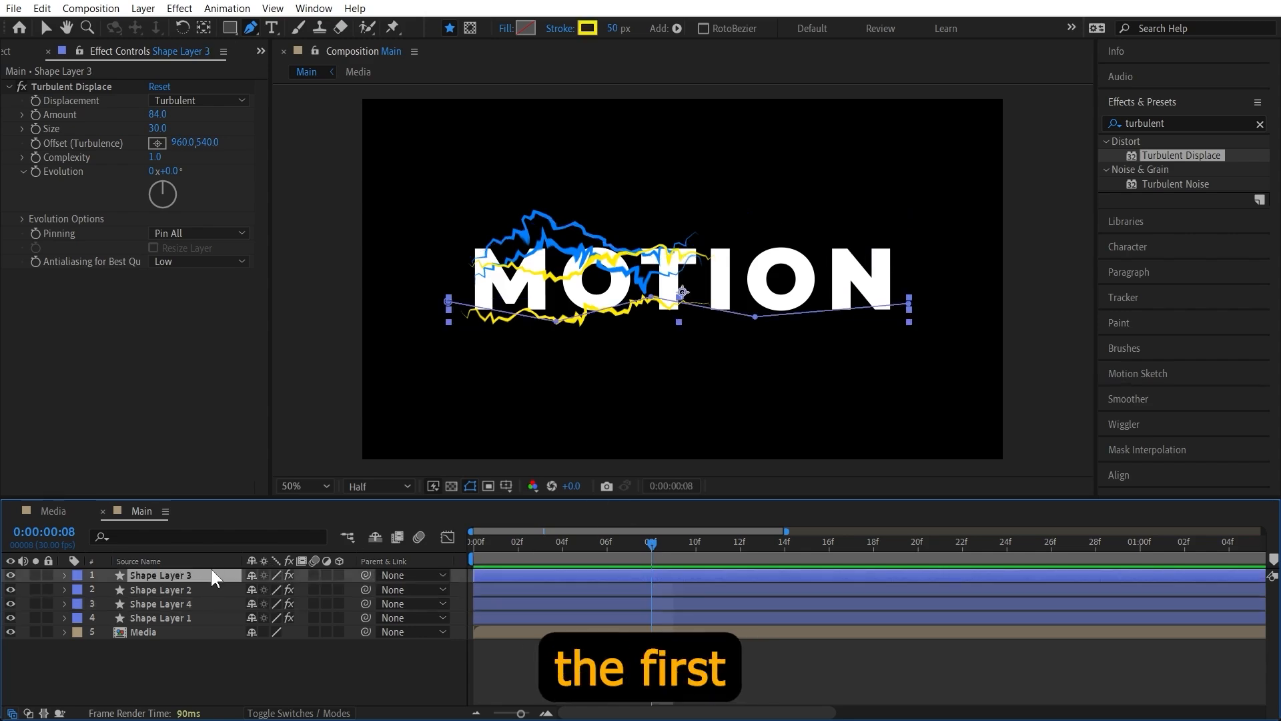
left_click(196, 602, "ctrl")
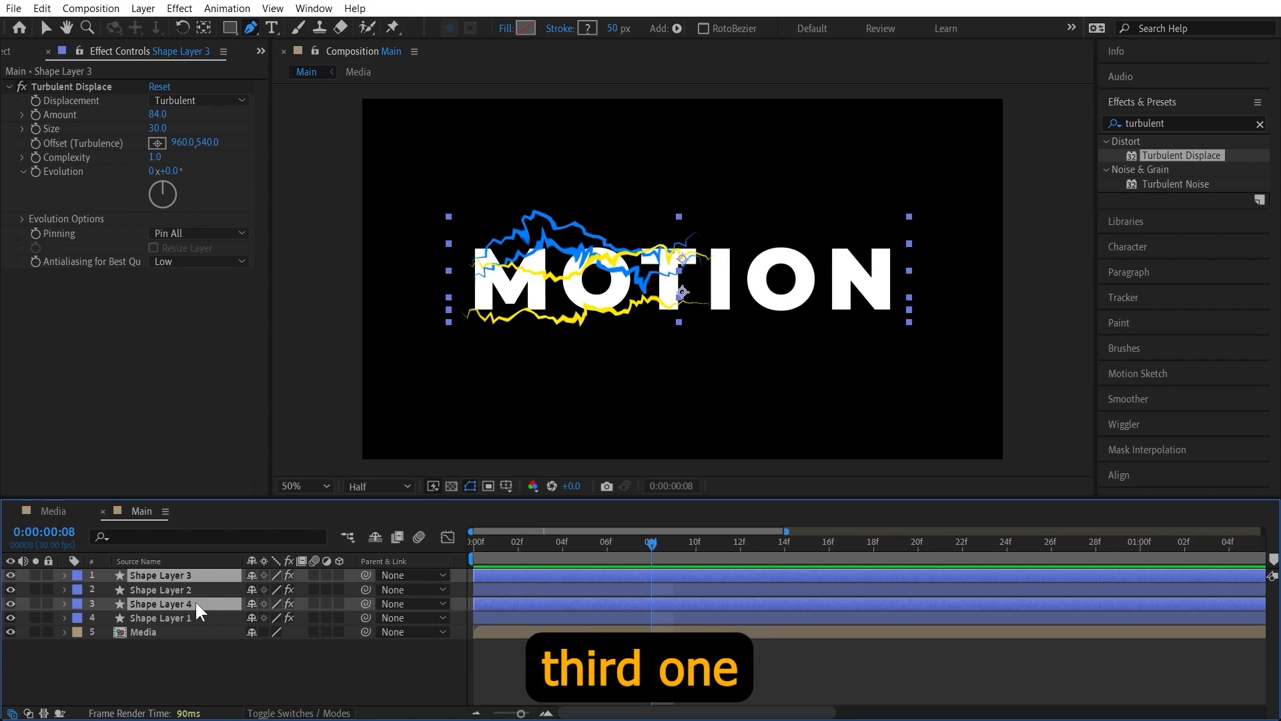
left_click_drag(507, 573, 550, 573)
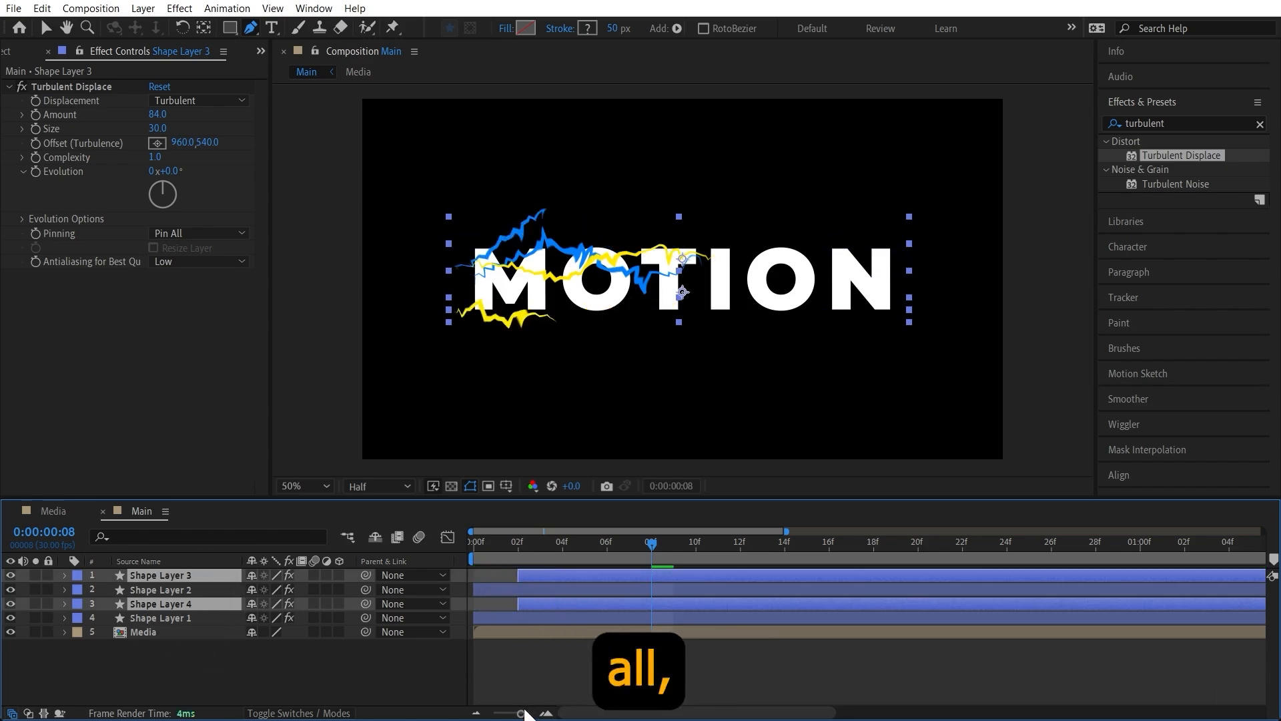
left_click_drag(520, 713, 481, 713)
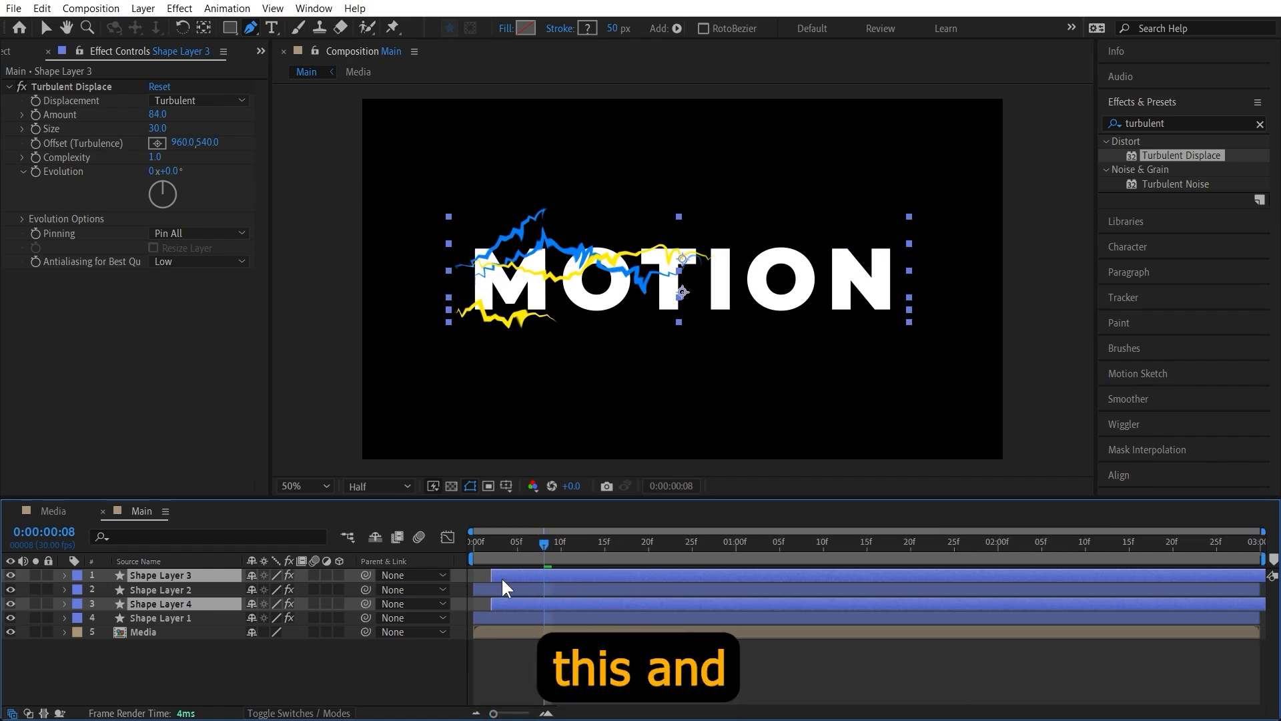
left_click_drag(502, 573, 527, 571)
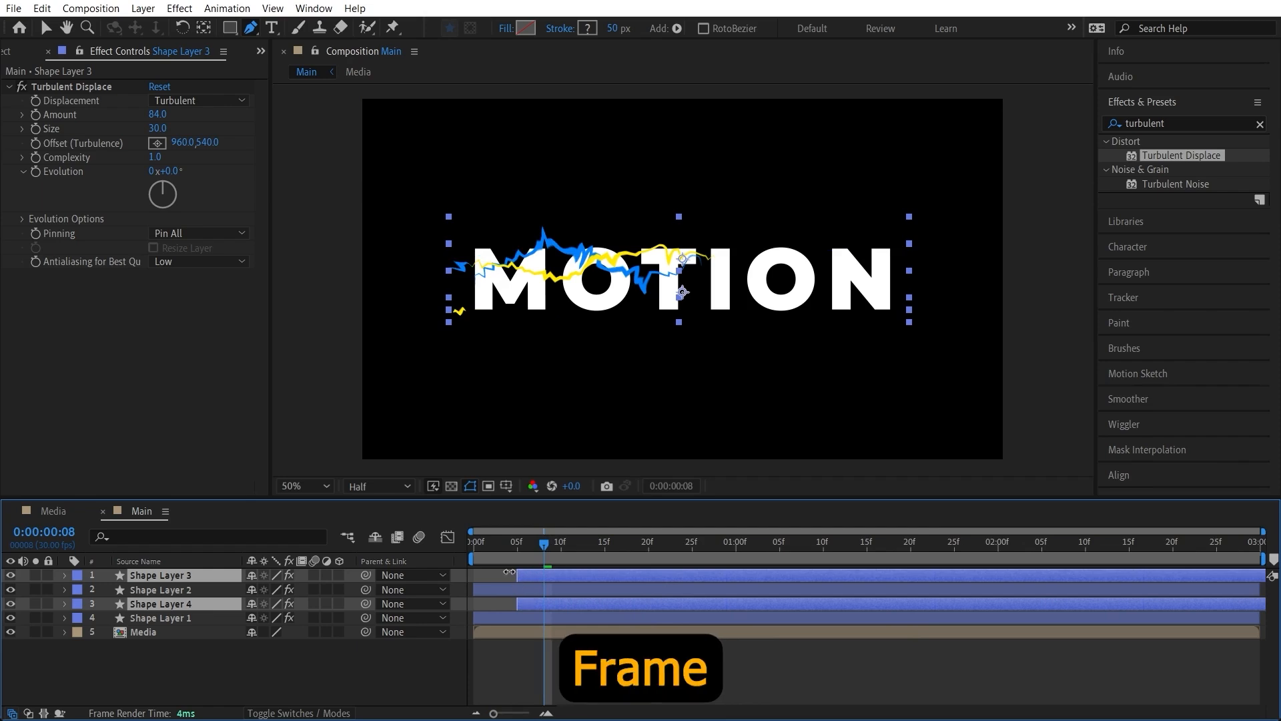
left_click_drag(490, 621, 502, 615)
left_click(607, 543)
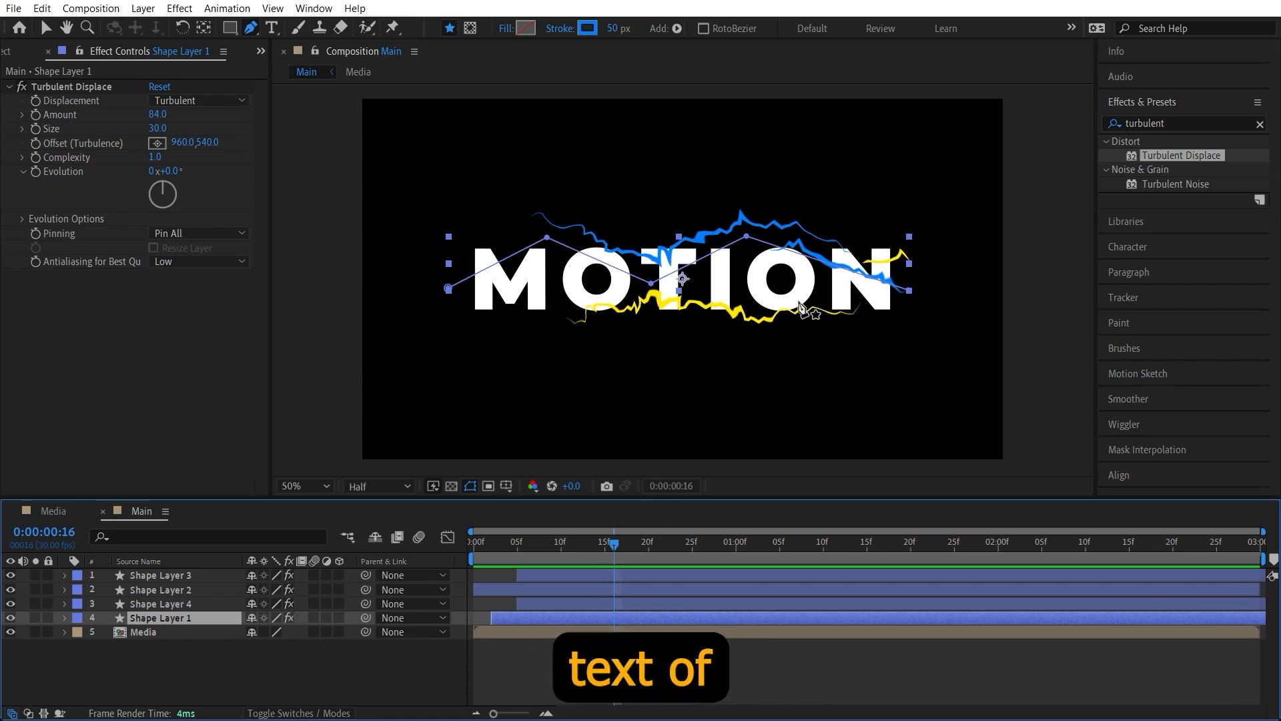
Step: Apply the Linear Wipe transition effect to the Media layer and set its Transition Completion to 49%
left_click(142, 633)
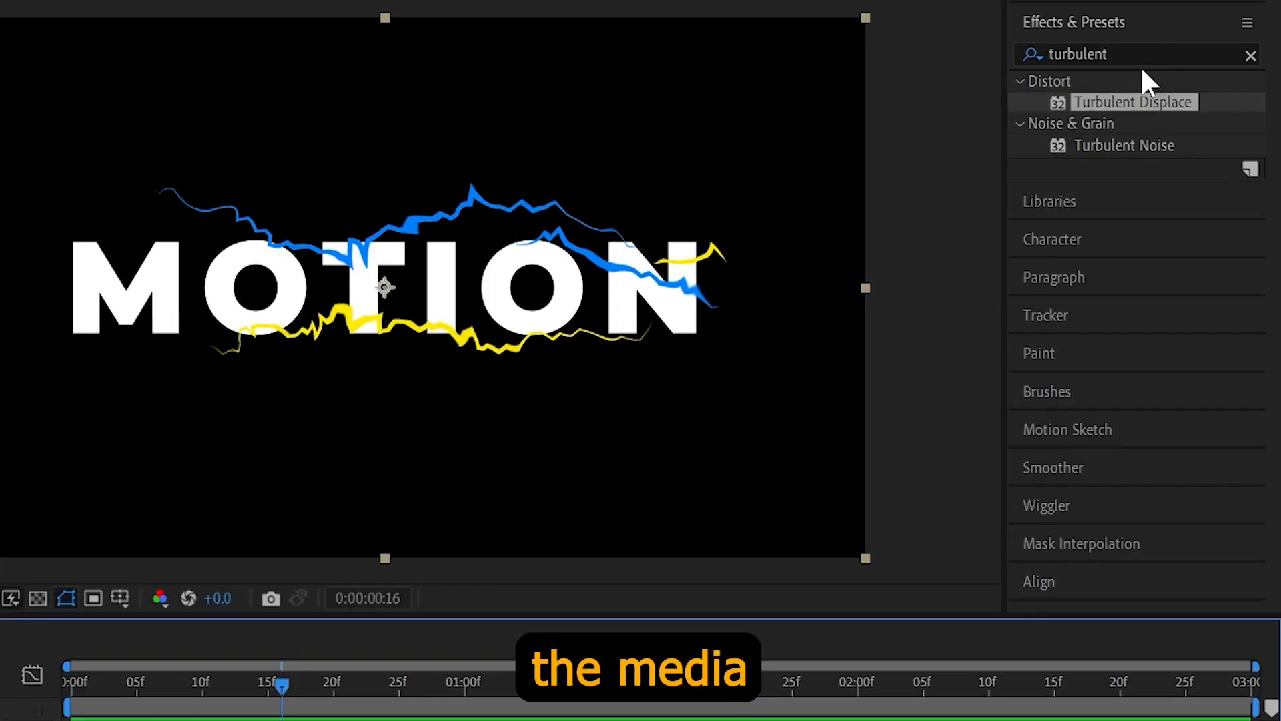
left_click(1134, 123)
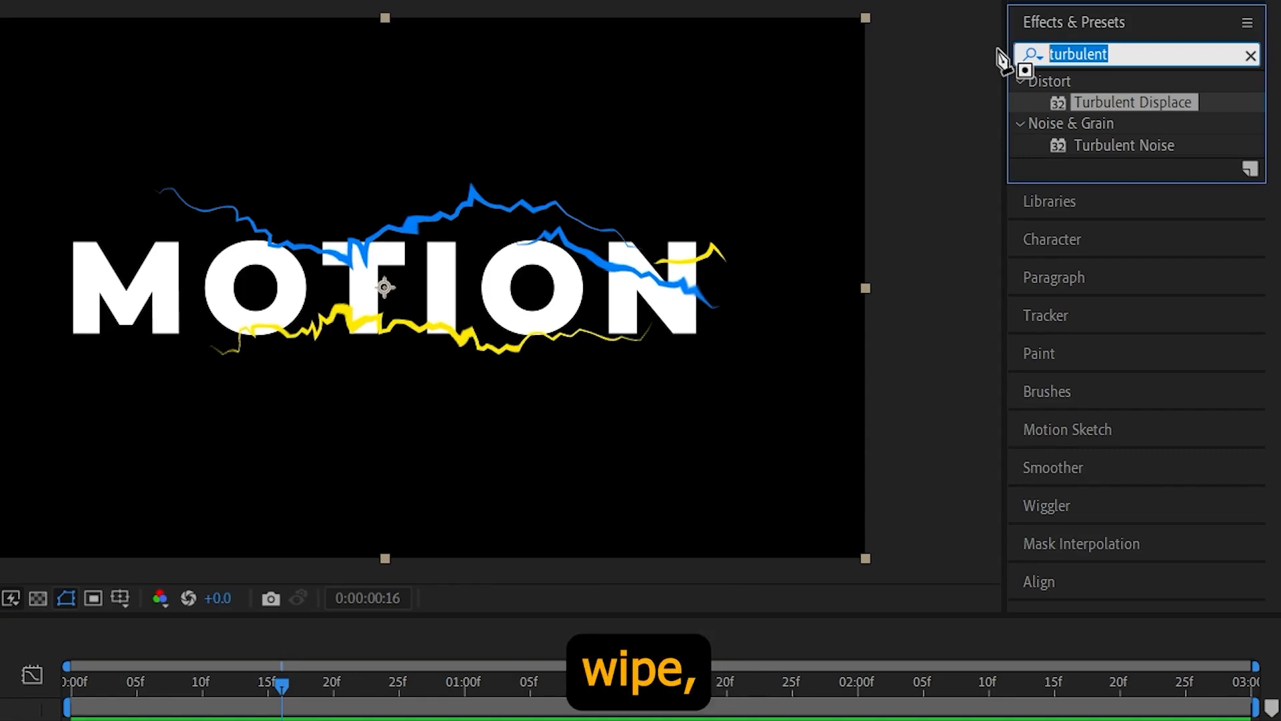
type("linear")
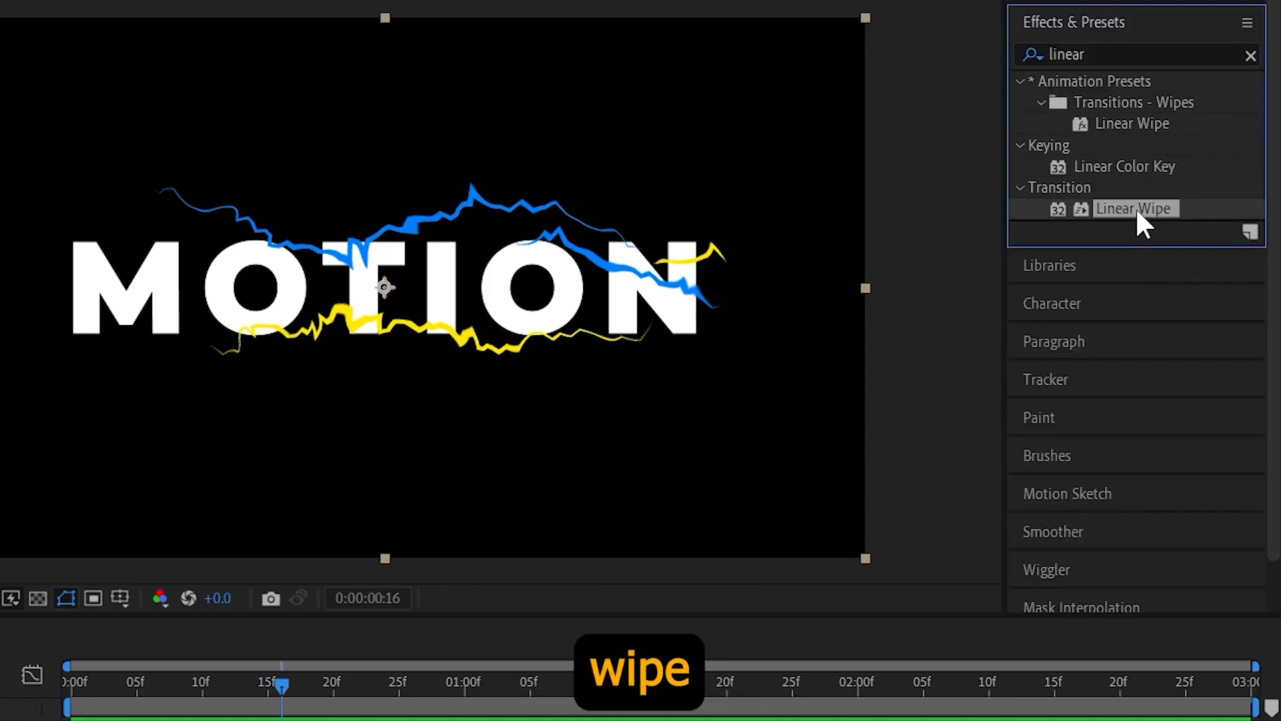
left_click_drag(1135, 207, 0, 720)
left_click_drag(366, 659, 134, 665)
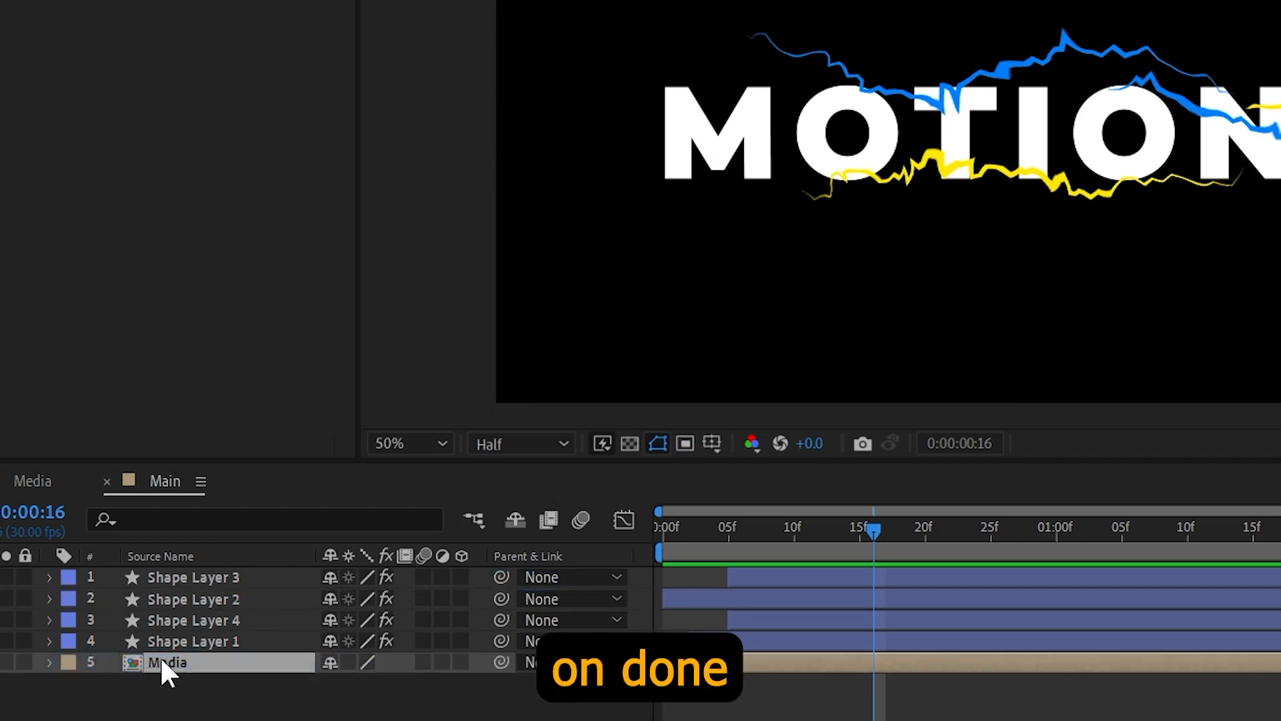
left_click(158, 656)
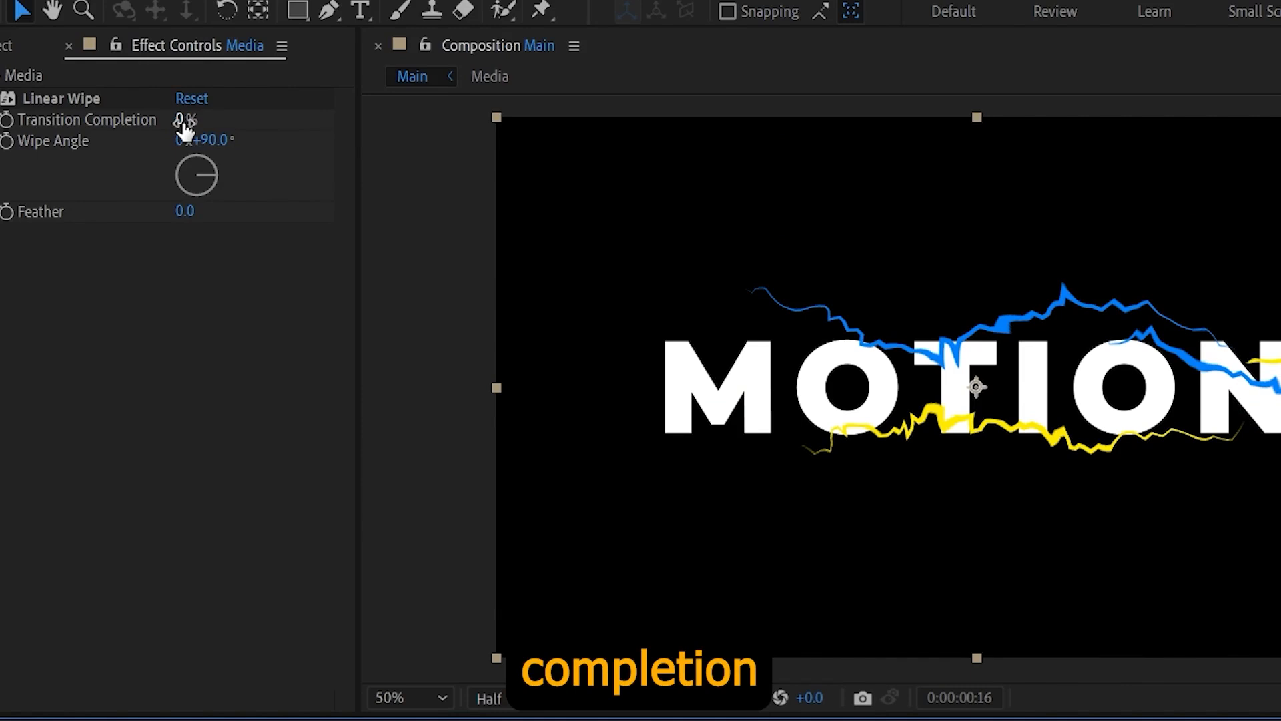
left_click_drag(185, 130, 245, 121)
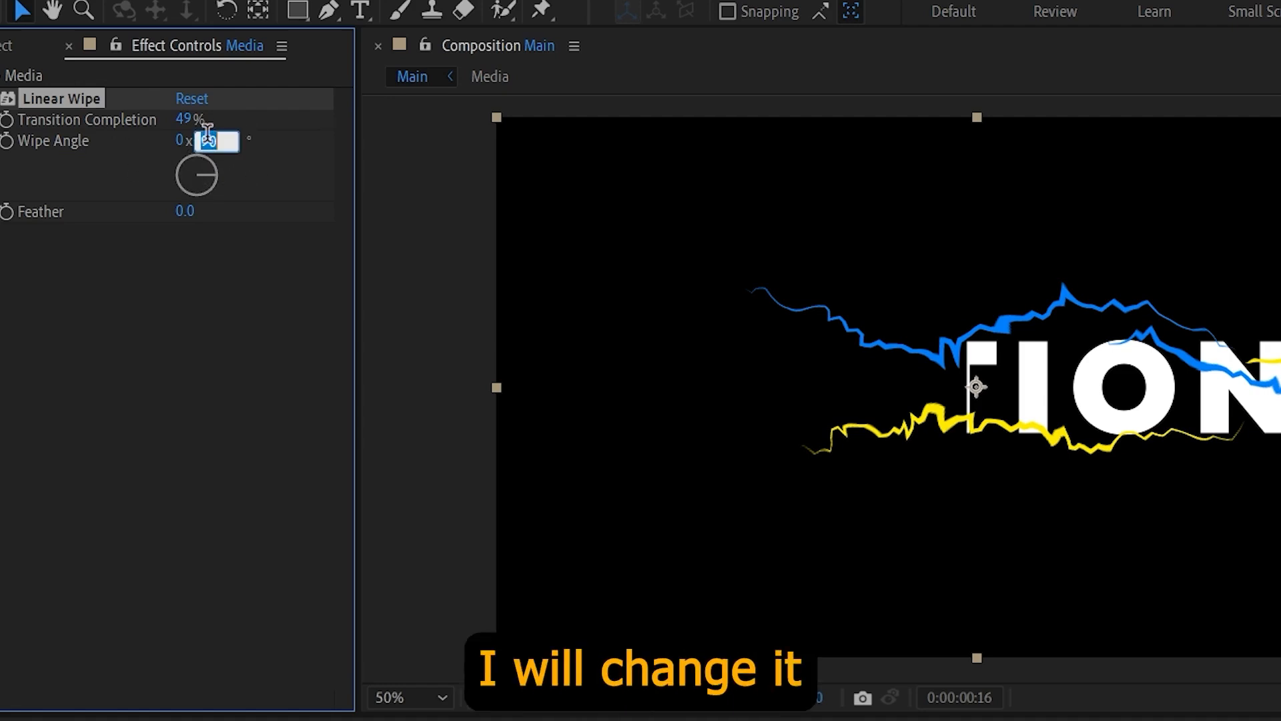
Step: Reverse the Linear Wipe on the Media layer with a Wipe Angle of -90° and set Transition Completion to 57%
type("-90")
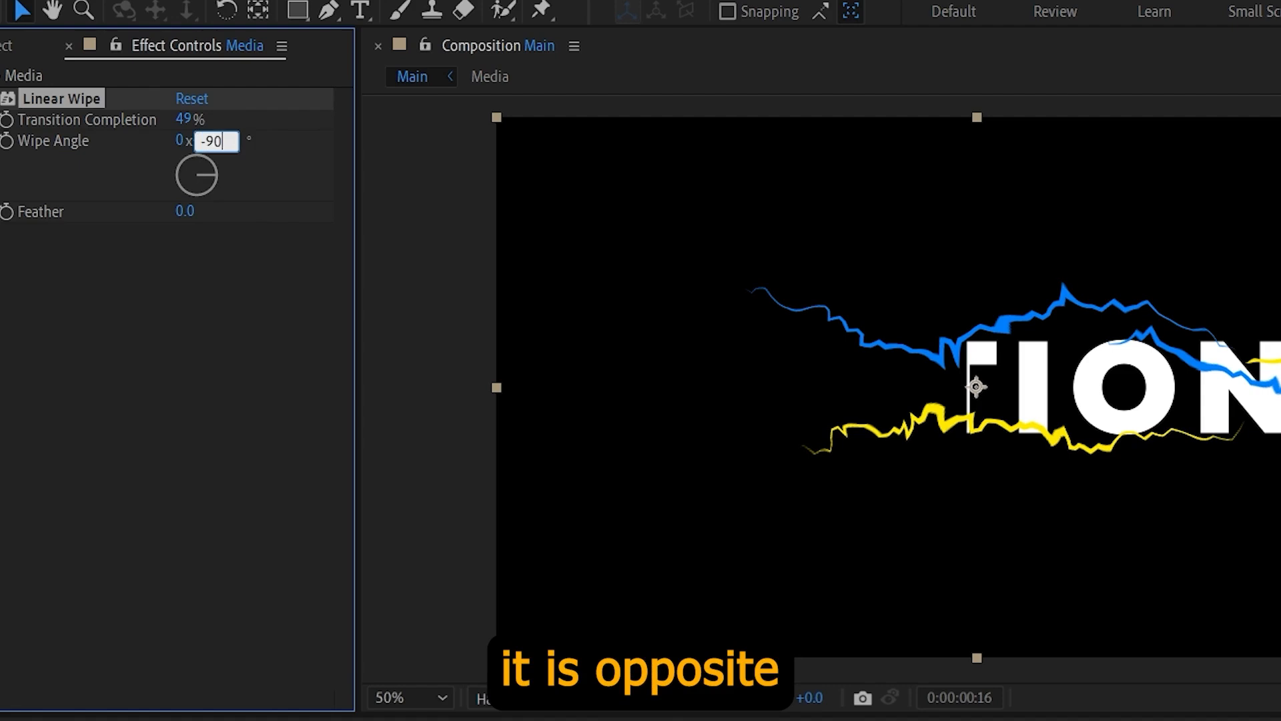
key("Return")
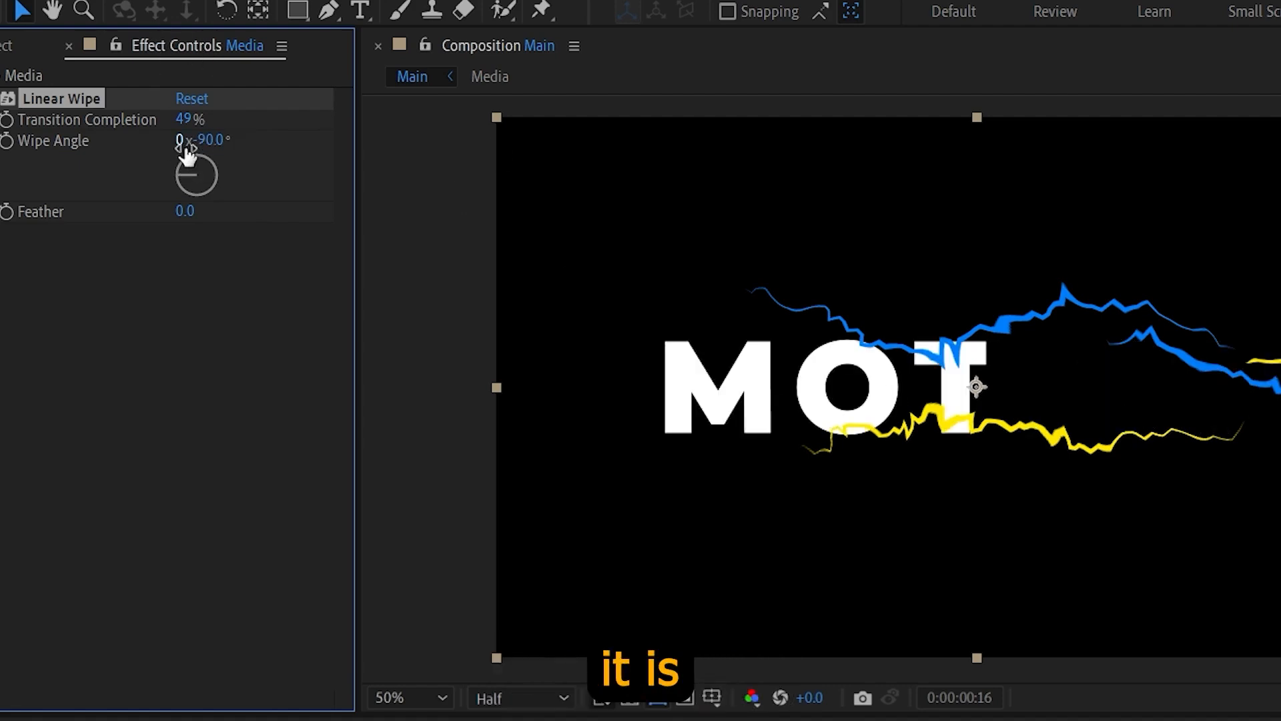
mouse_move(184, 119)
left_mouse_down()
mouse_move(215, 113)
mouse_move(195, 114)
left_mouse_up()
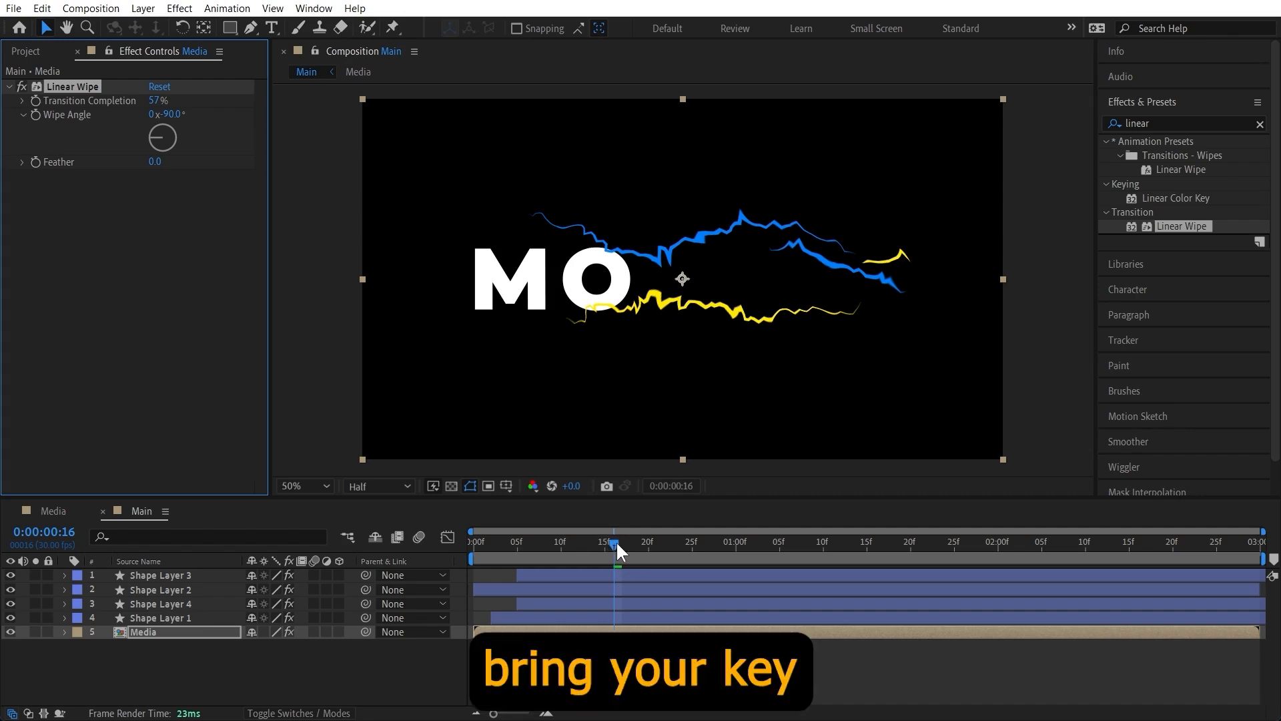
Step: Keyframe the Media layer's Transition Completion from 100% at frame 0 to 0% at frame 21, and reveal its keyframes in the timeline
left_click_drag(615, 542, 471, 537)
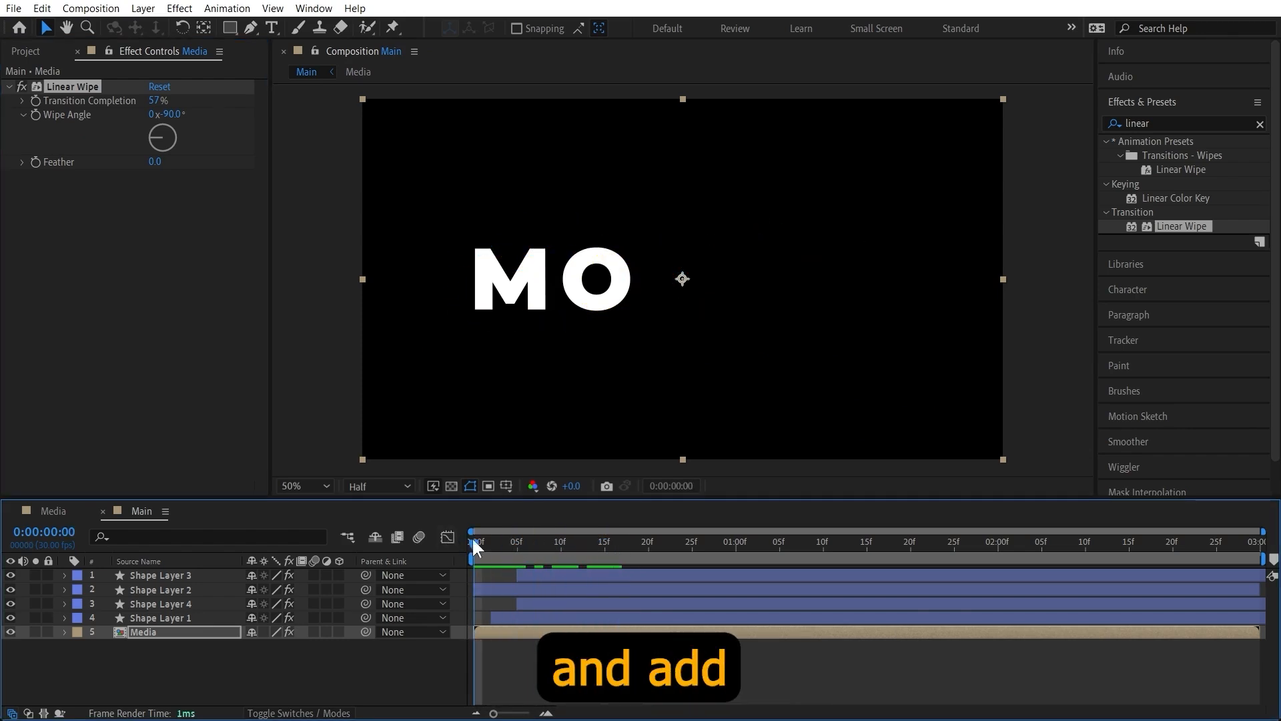
left_click(35, 100)
left_click_drag(148, 106, 220, 112)
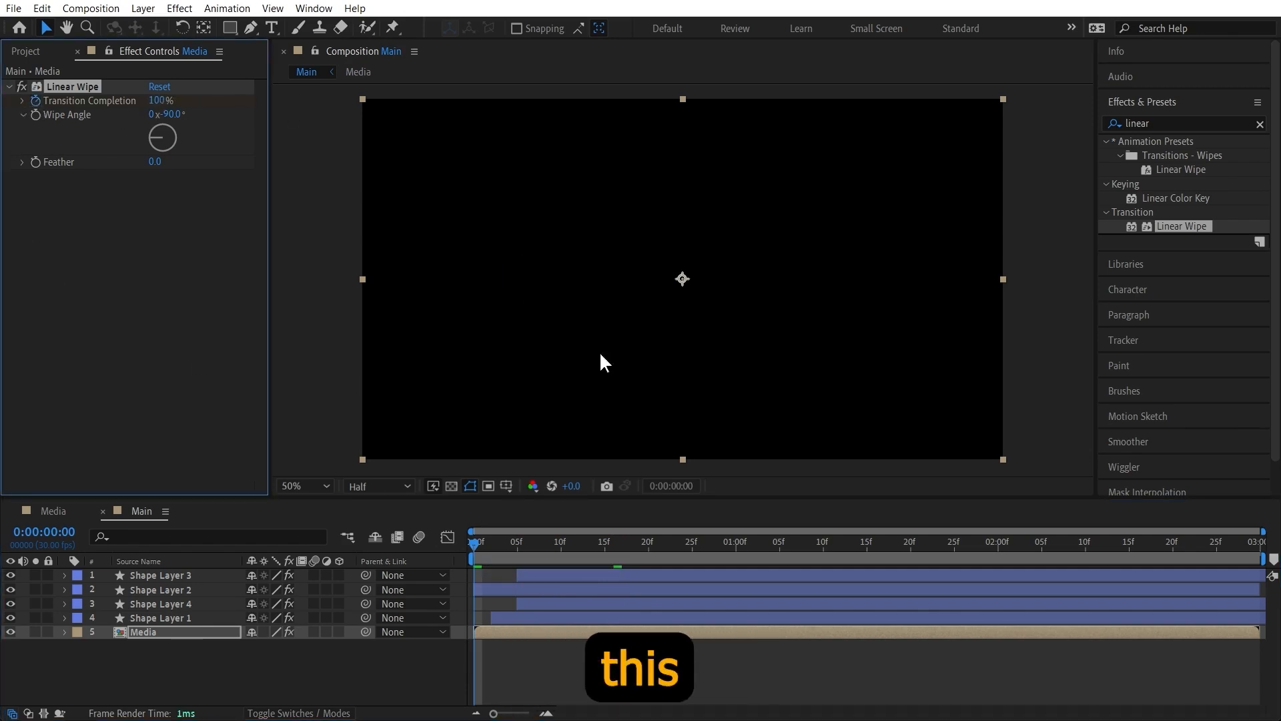
left_click_drag(474, 542, 662, 546)
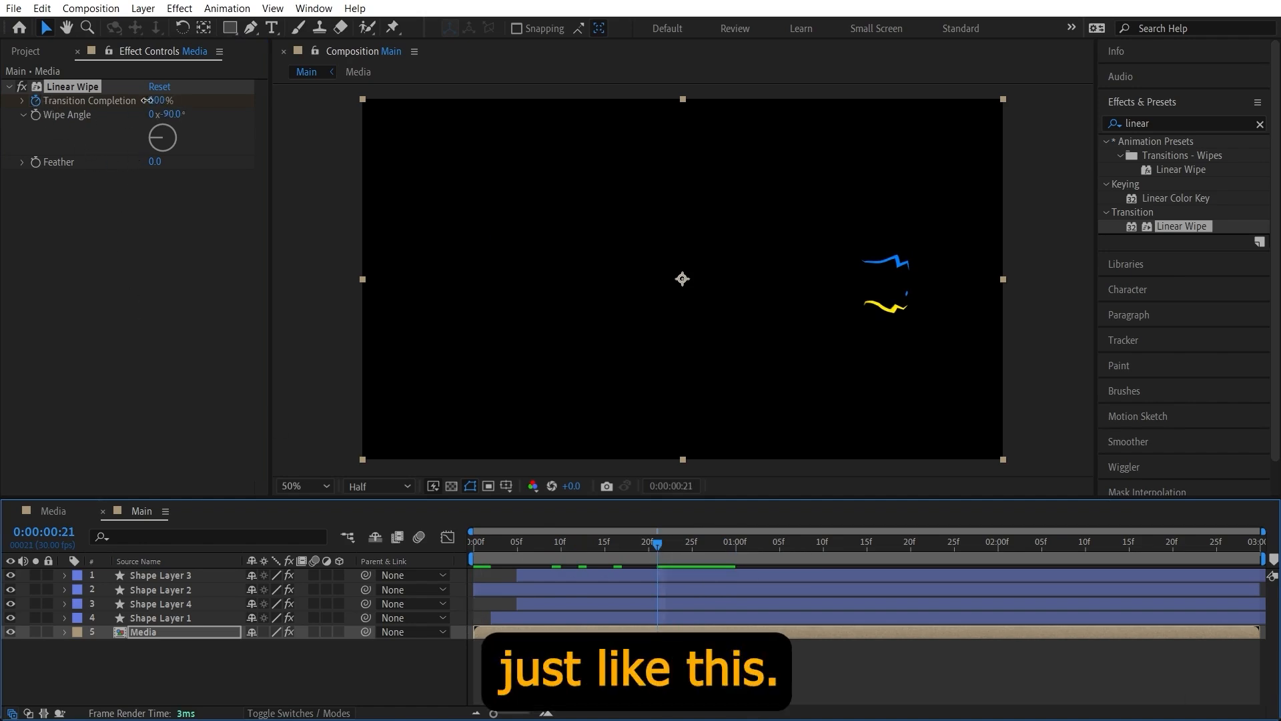
left_click_drag(145, 100, 79, 101)
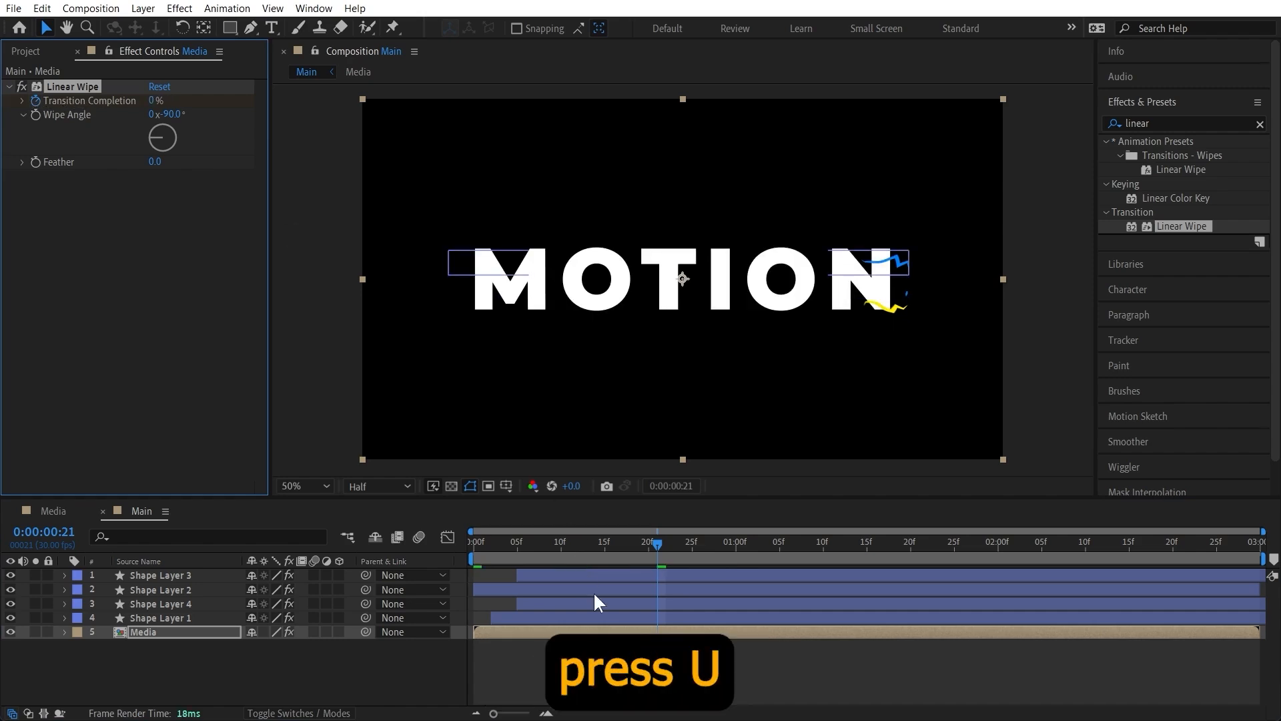
key("u")
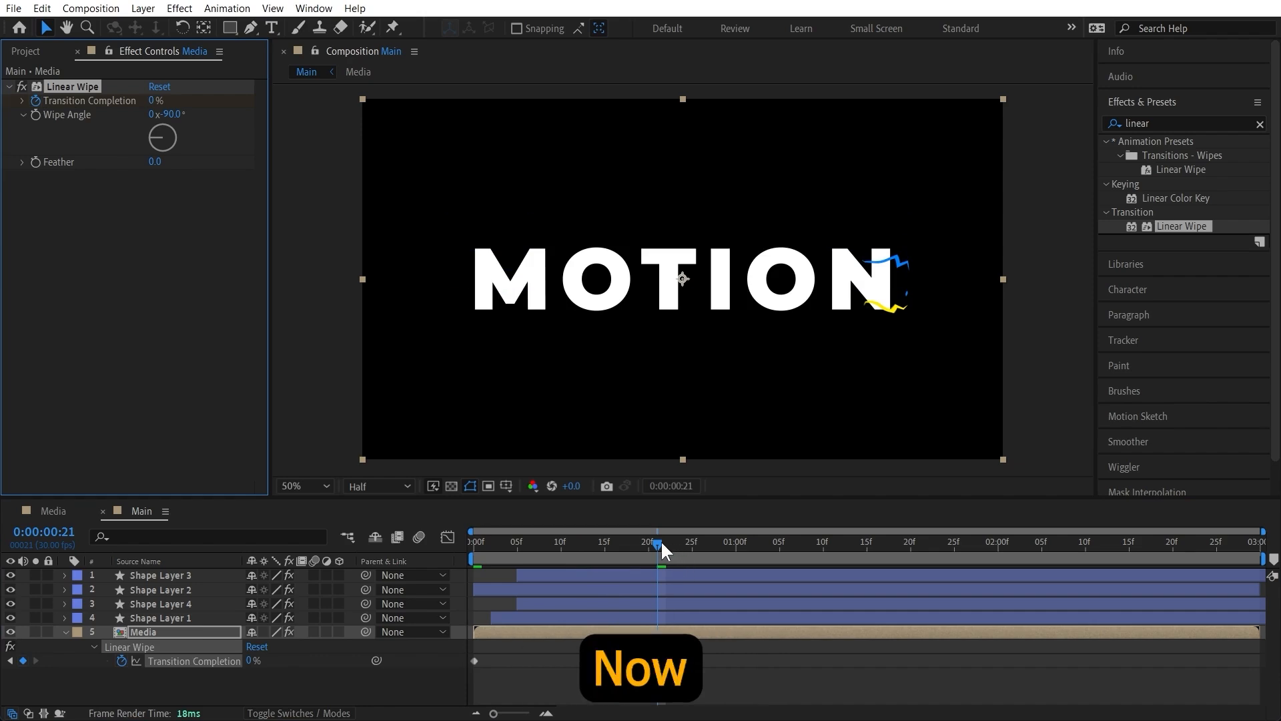
Step: Inspect the wipe edge at frame 8, set the Linear Wipe Feather to 50, and check the reveal at frame 13
left_click_drag(661, 539, 552, 537)
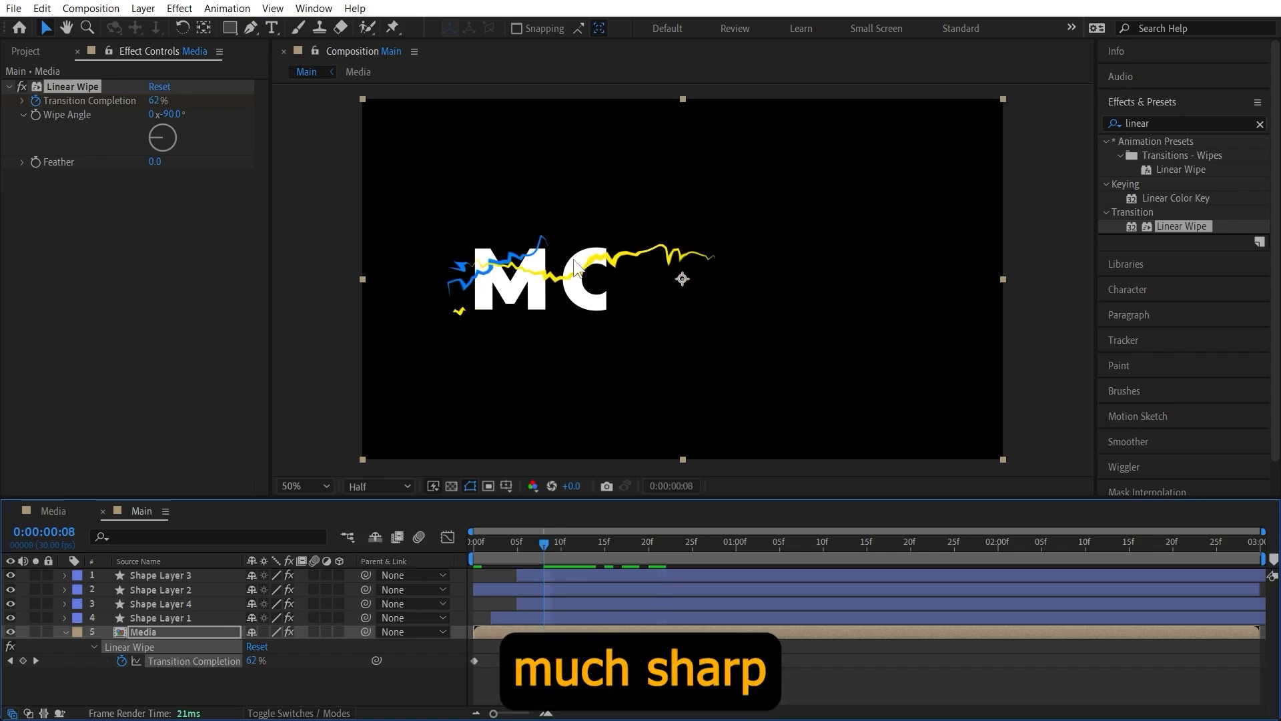
left_click(153, 162)
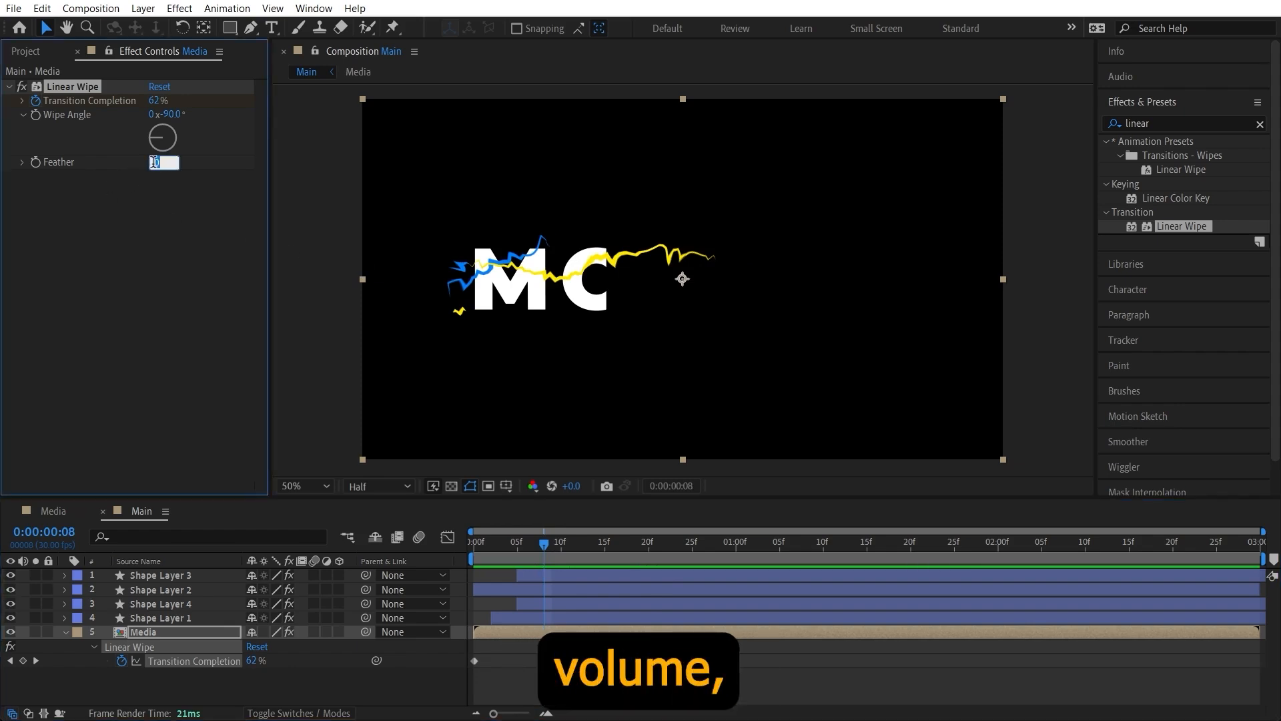
key("Return")
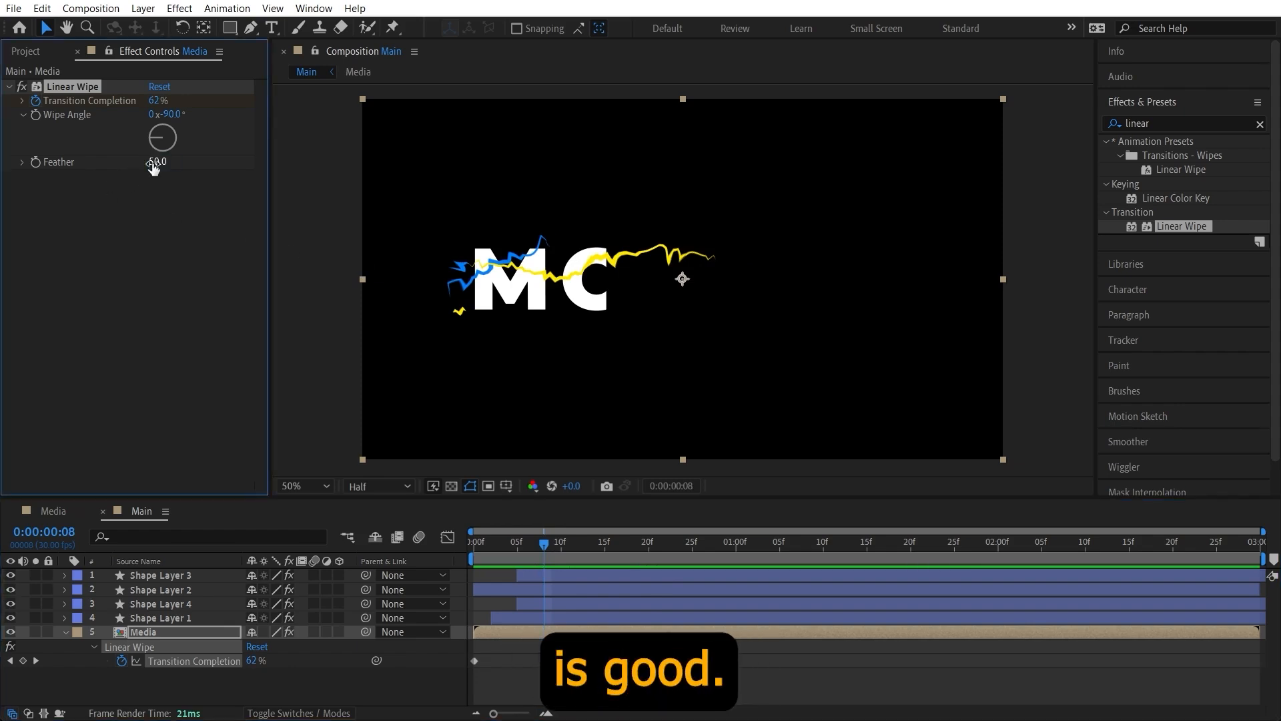
left_click_drag(158, 164, 207, 169)
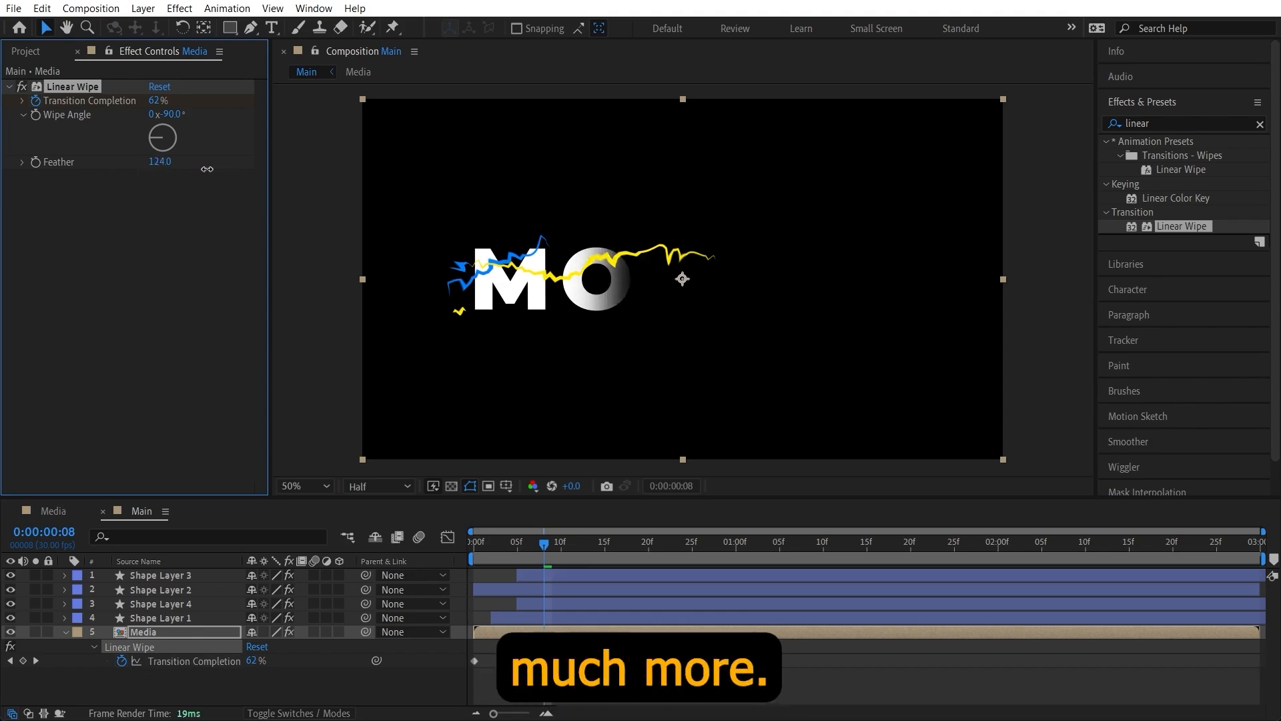
left_click(157, 161)
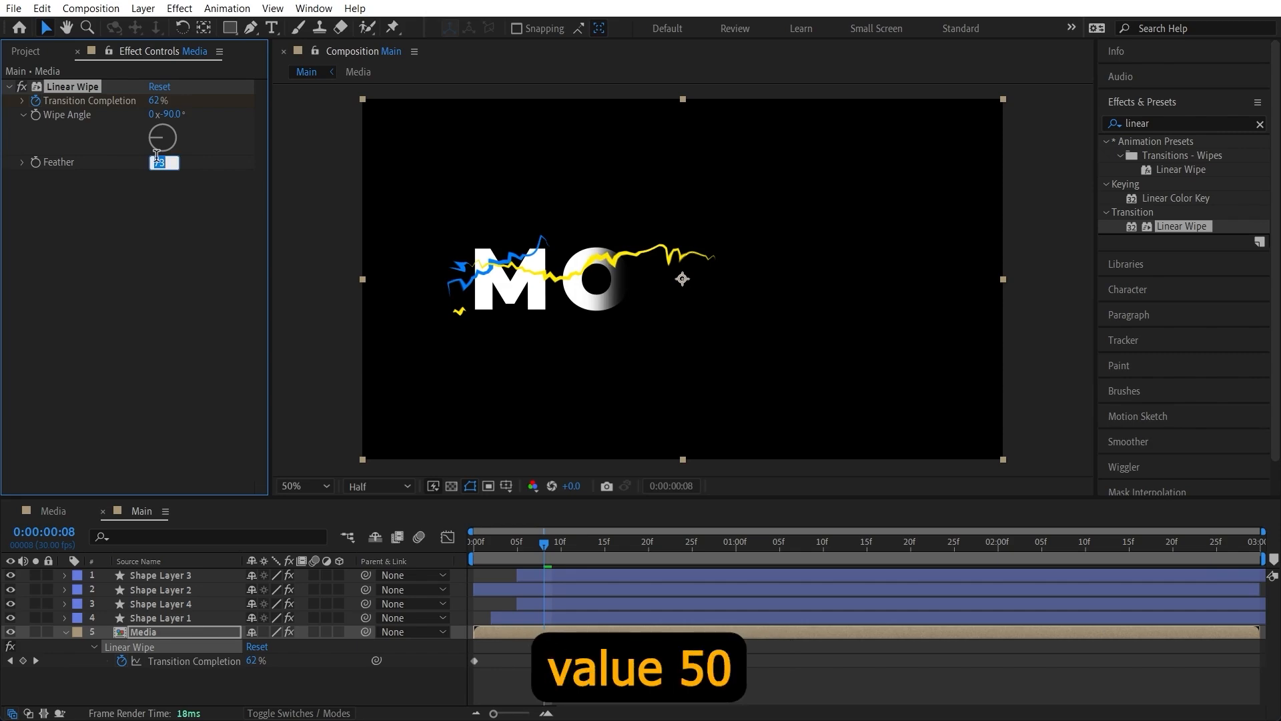
left_click(610, 535)
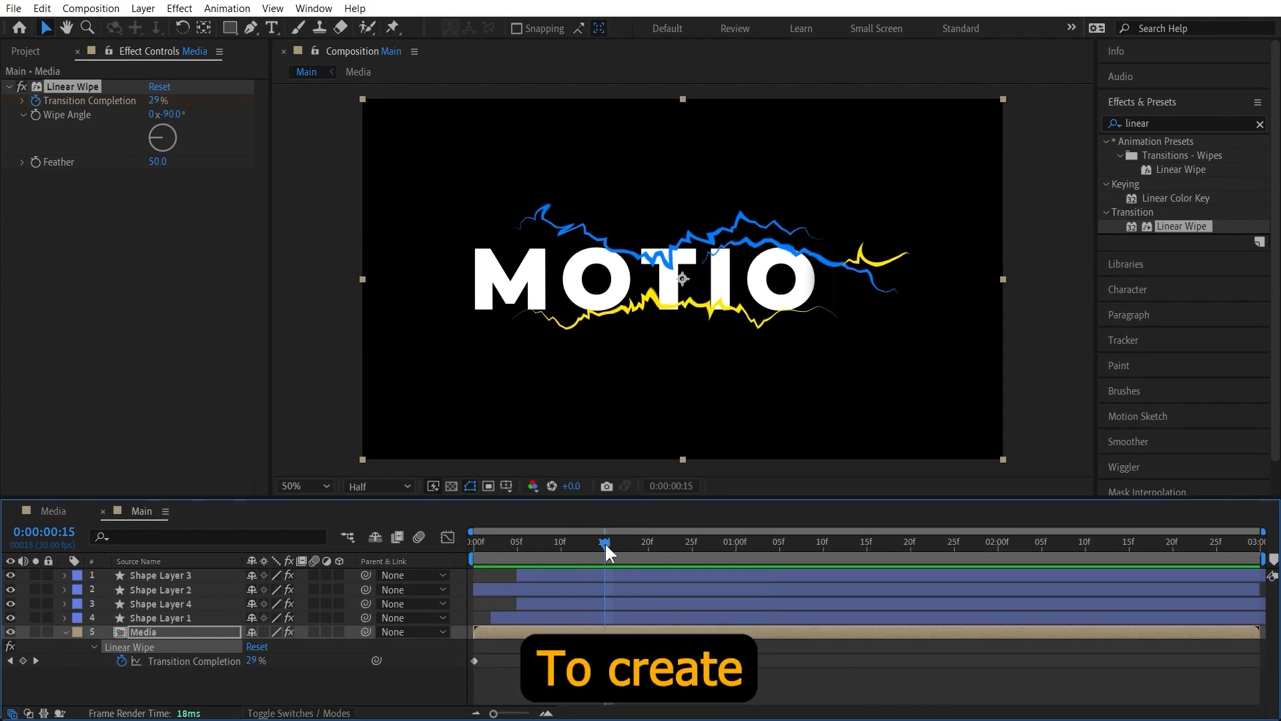
left_click_drag(605, 542, 588, 541)
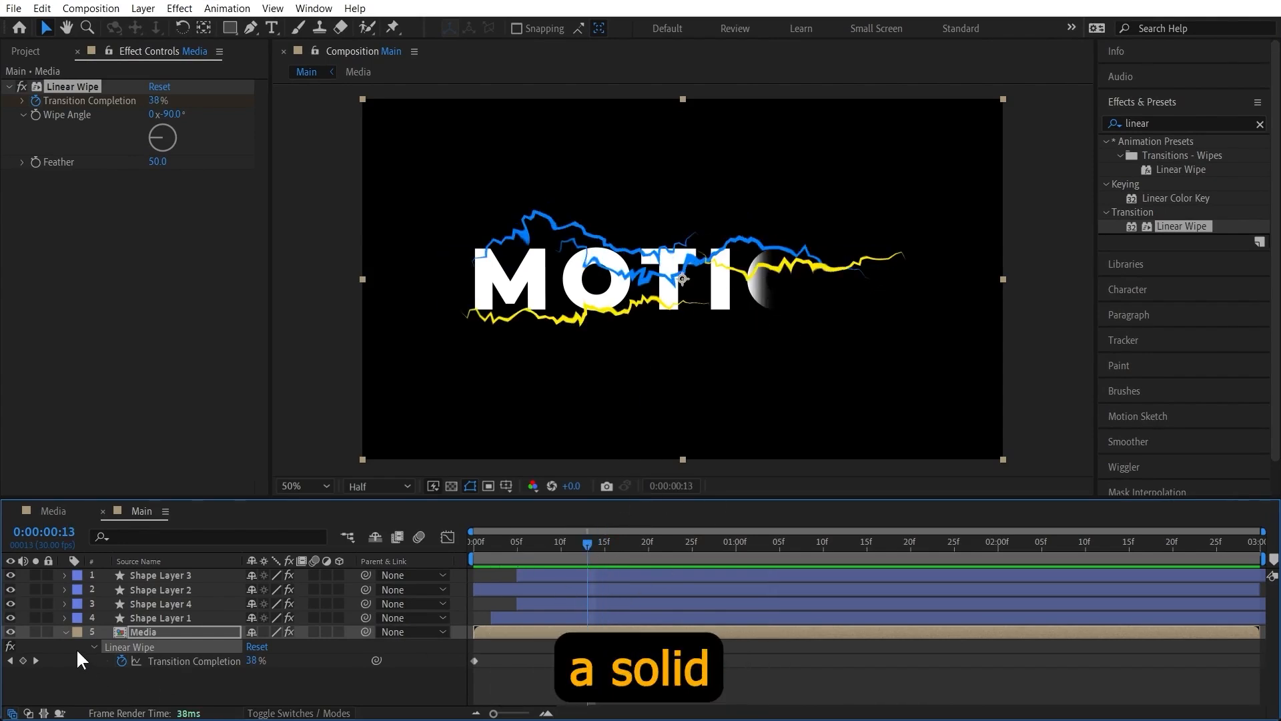
Step: Collapse the Media layer, create a black 1920 × 1080 px solid named Dist, and place it above all other layers
left_click(64, 631)
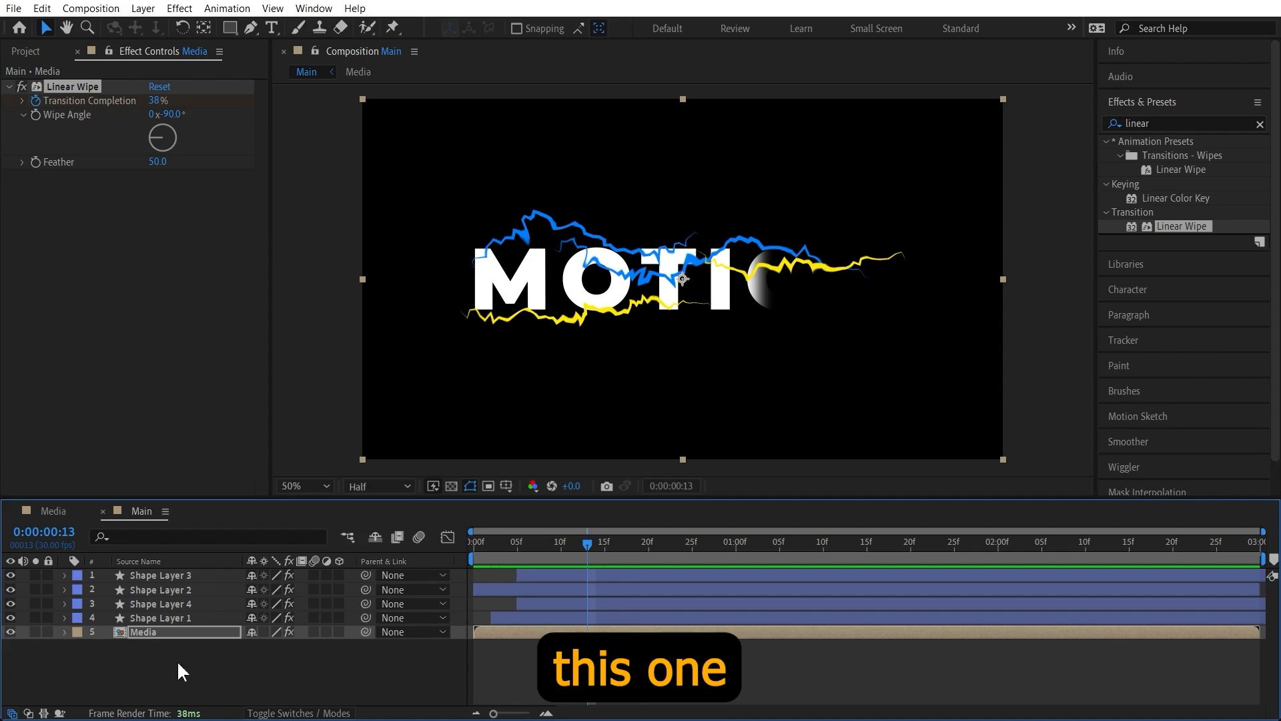
right_click(259, 650)
mouse_move(447, 463)
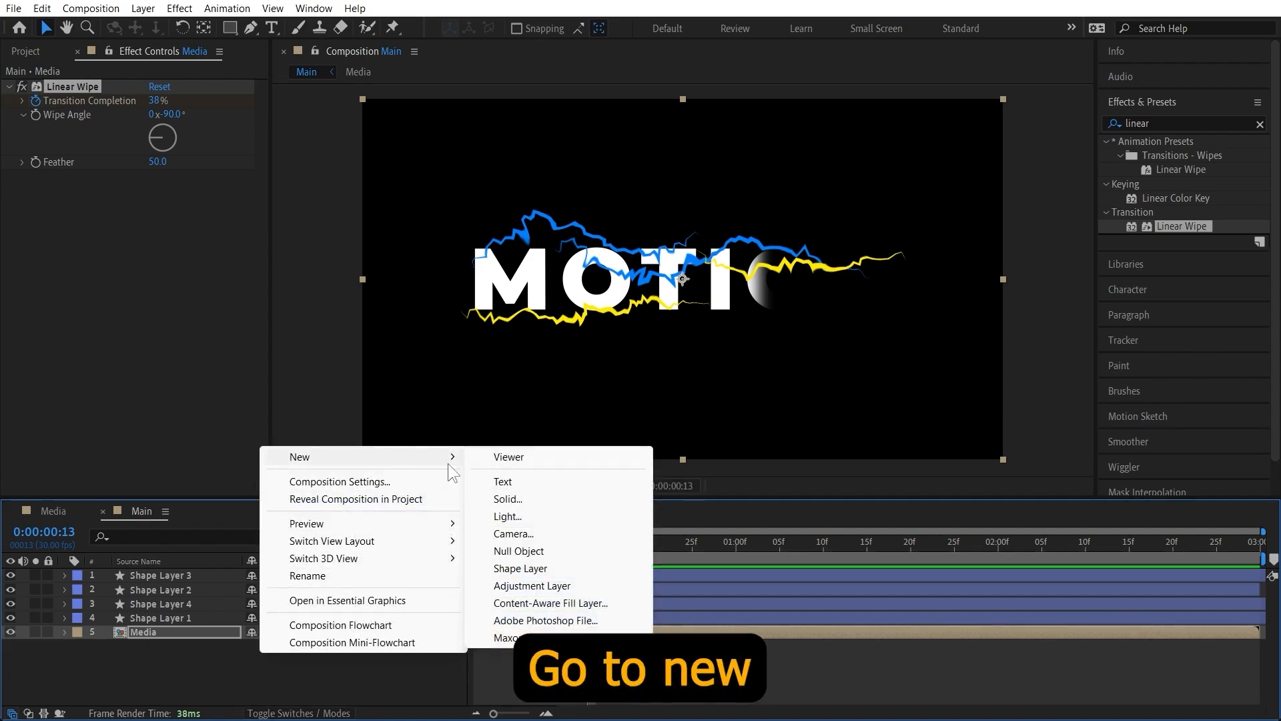
left_click(542, 506)
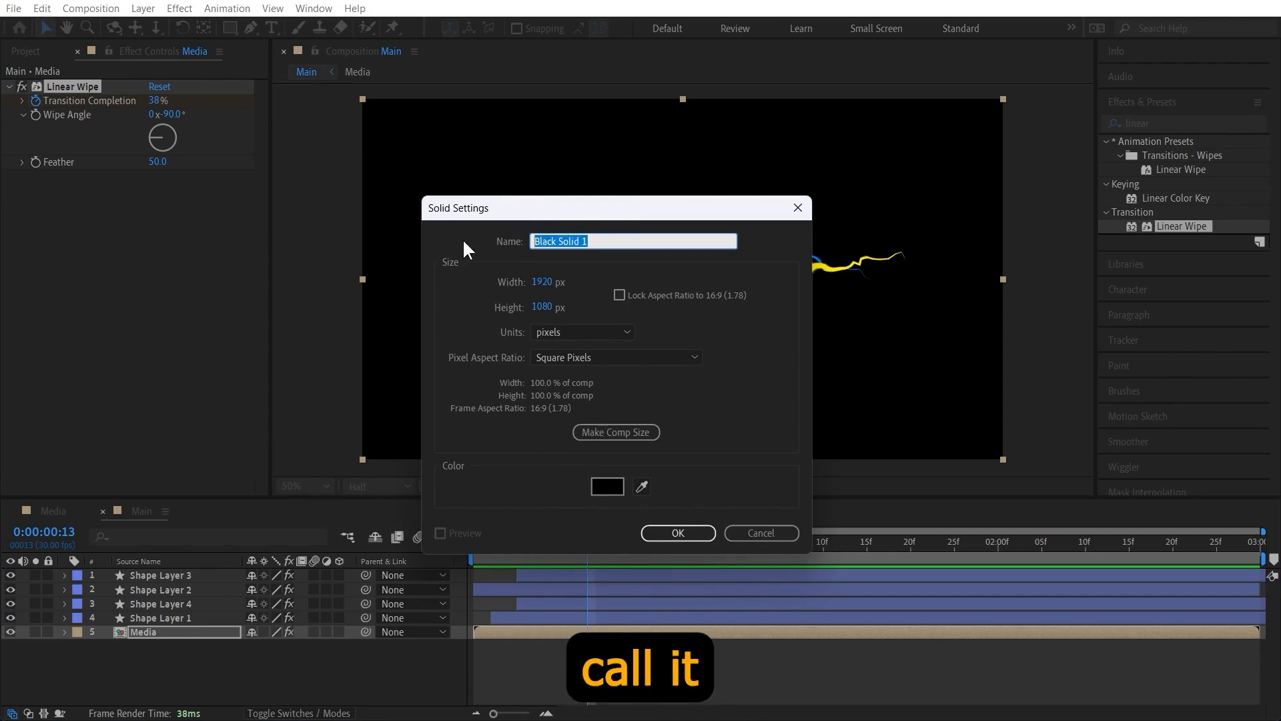
type("Dist")
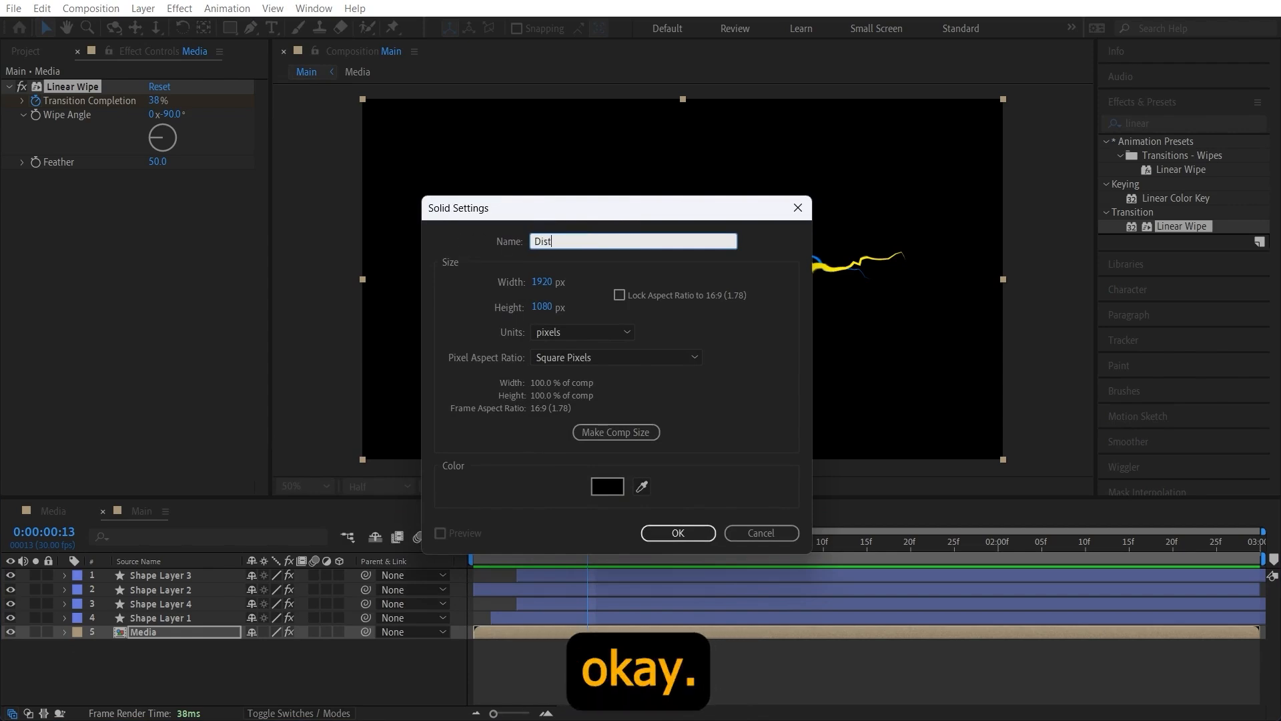
key("Return")
left_click_drag(122, 628, 131, 570)
Step: Find the Fractal Noise effect and apply it to the Dist solid
left_click(1161, 123)
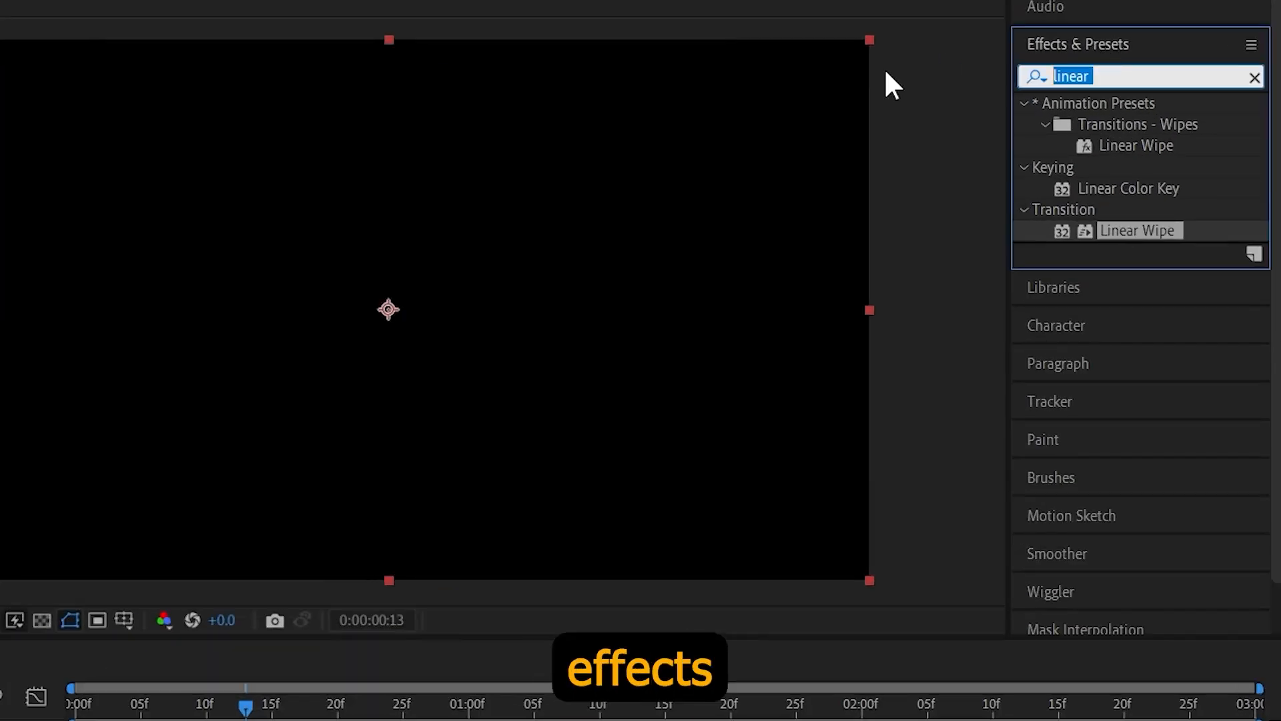
type("frac")
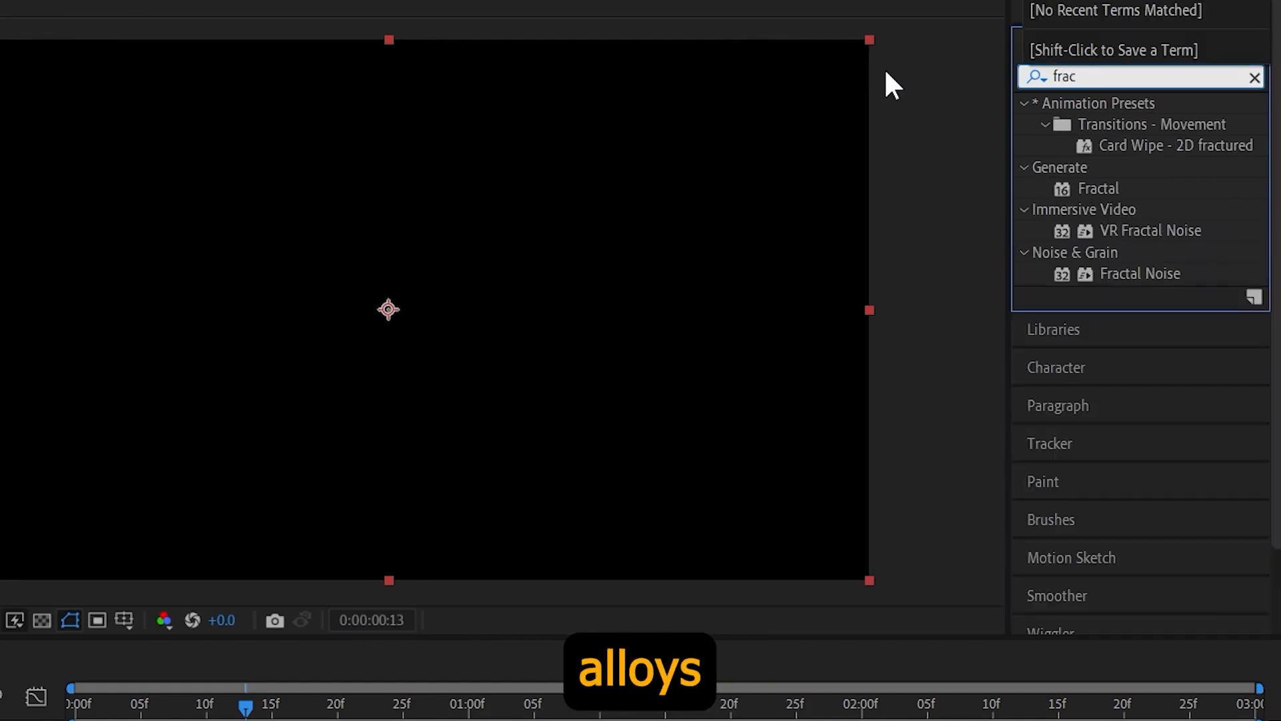
left_click(1125, 279)
left_click_drag(1134, 272, 102, 581)
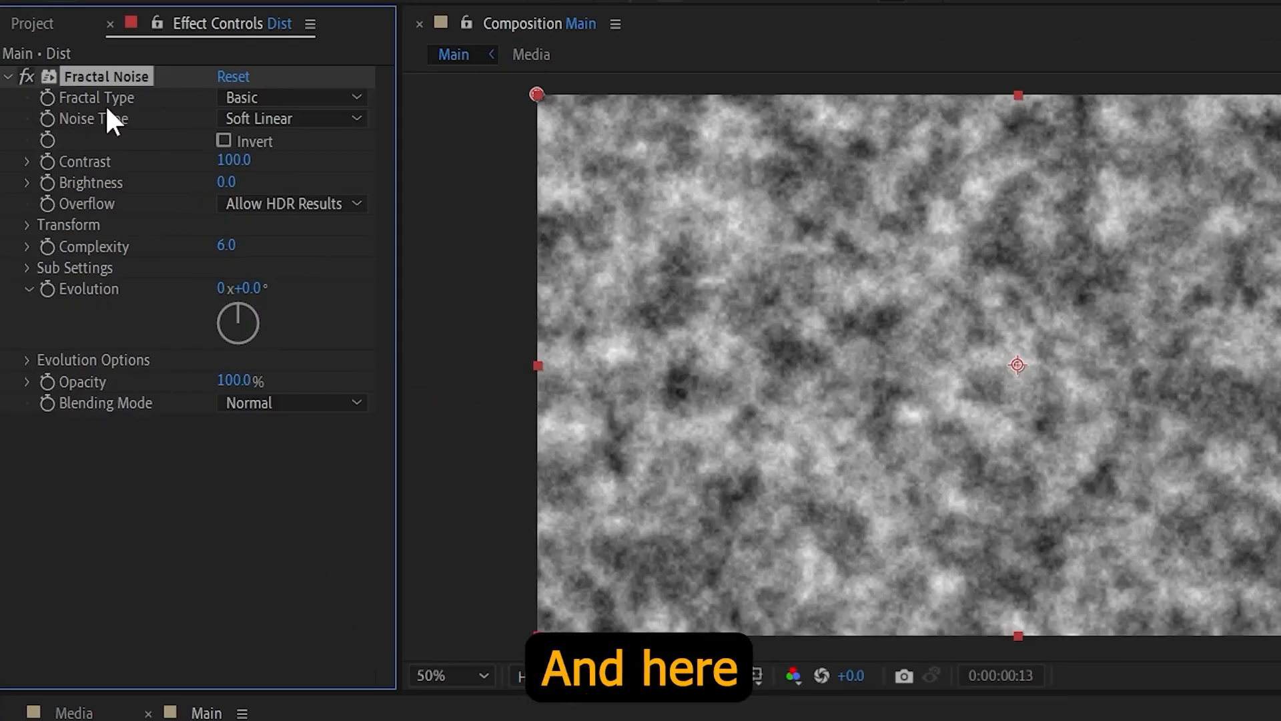
Step: Try the Dynamic Twist and Subscale fractal types on the Dist layer's Fractal Noise and return to Basic
left_click(287, 100)
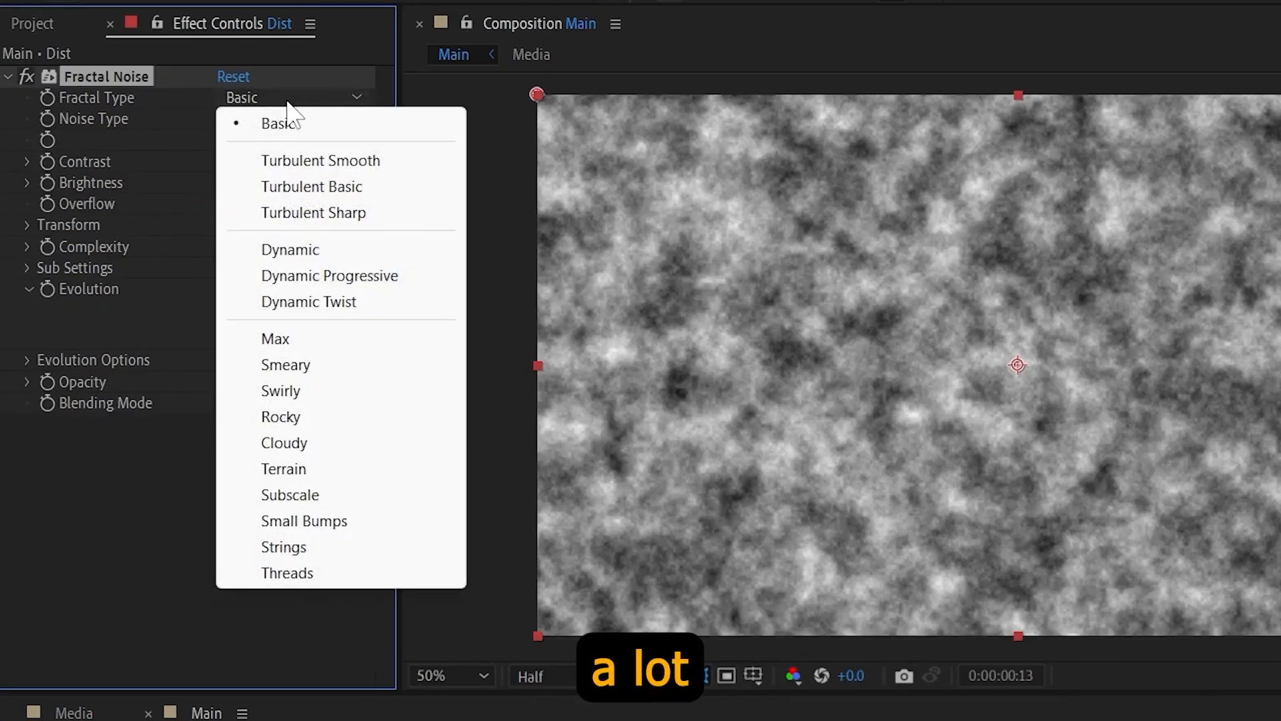
left_click(355, 301)
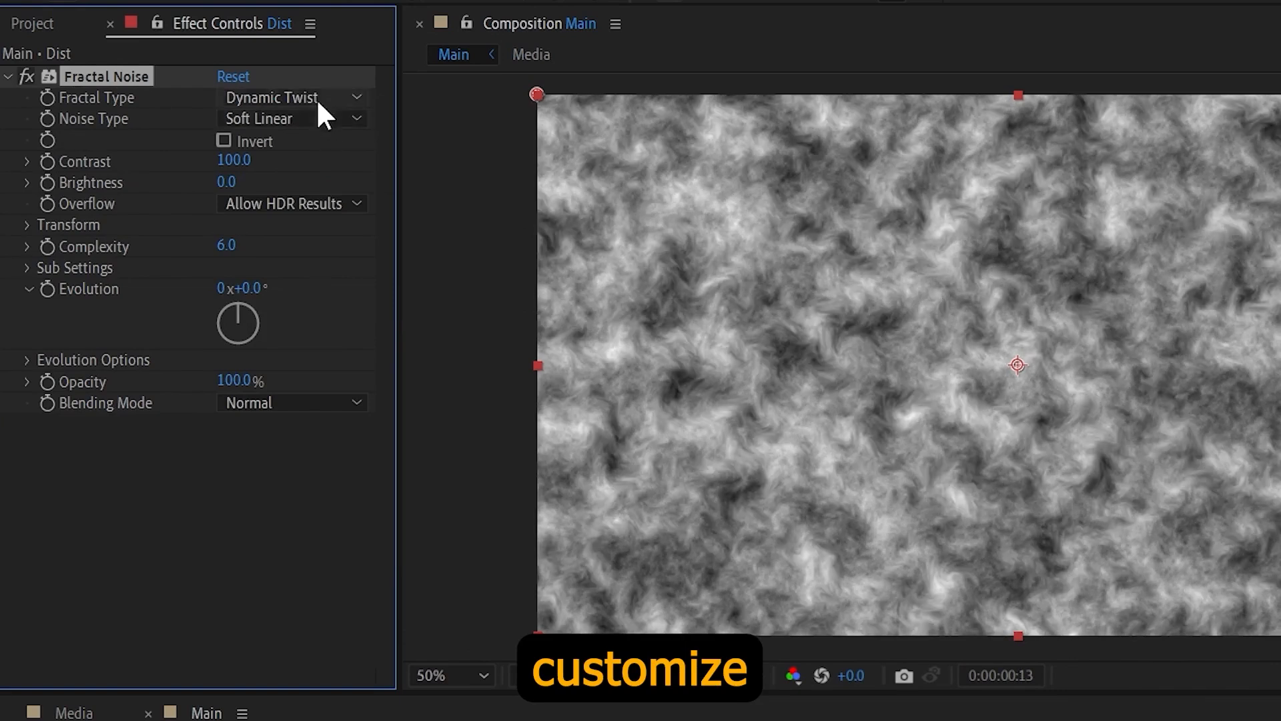
left_click(316, 98)
left_click(302, 496)
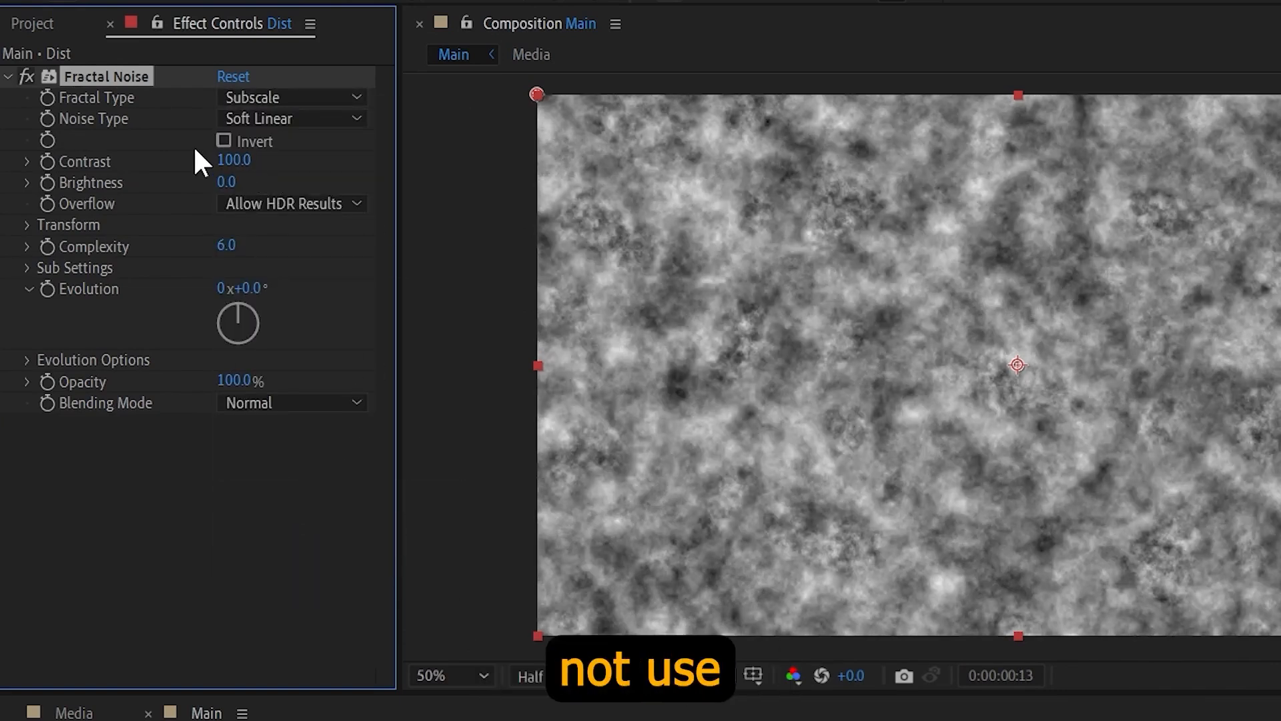
left_click(267, 99)
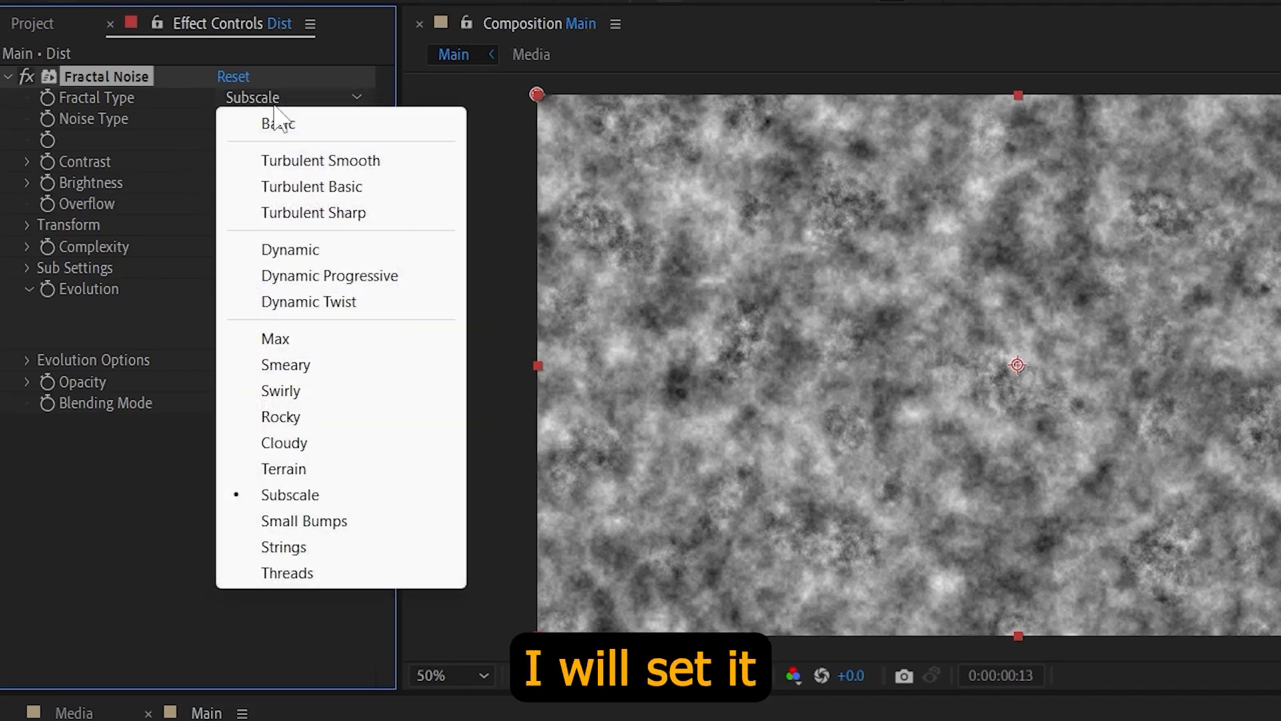
left_click(278, 124)
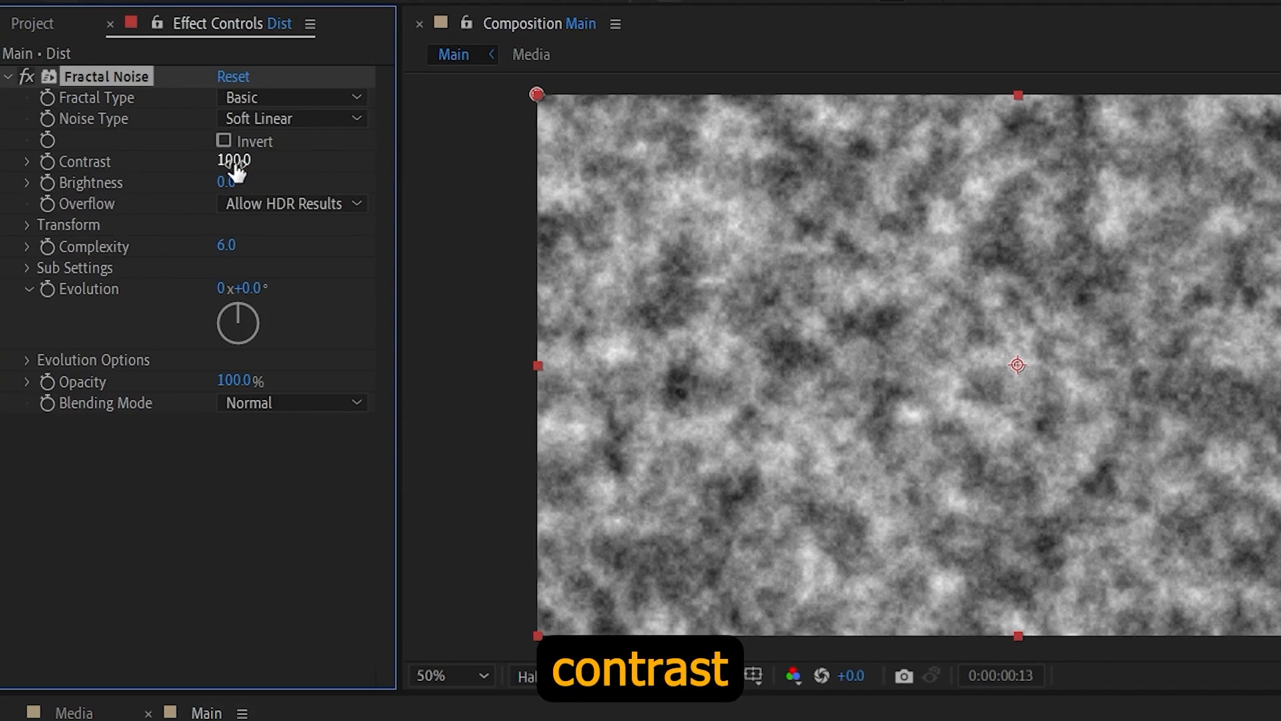
Step: Set the Fractal Noise Contrast to 246 and put the Dist layer, hidden, below Media
left_click_drag(235, 163, 423, 171)
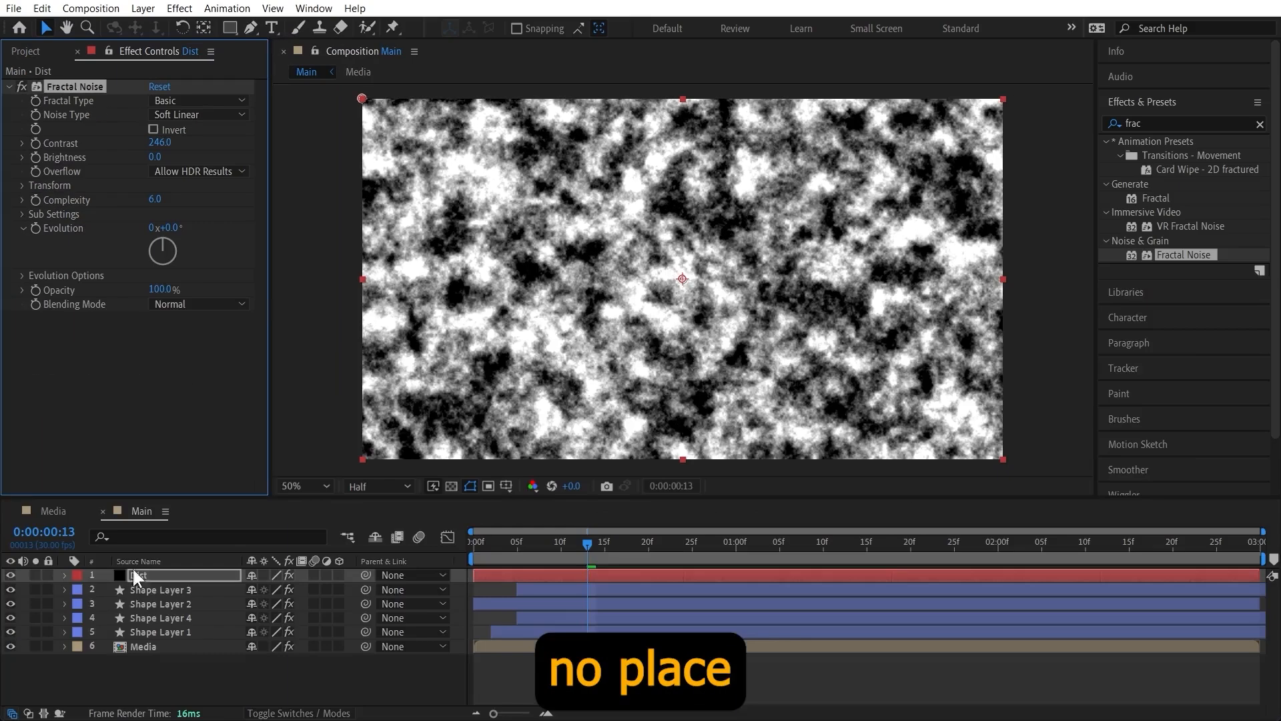
left_click_drag(155, 575, 144, 664)
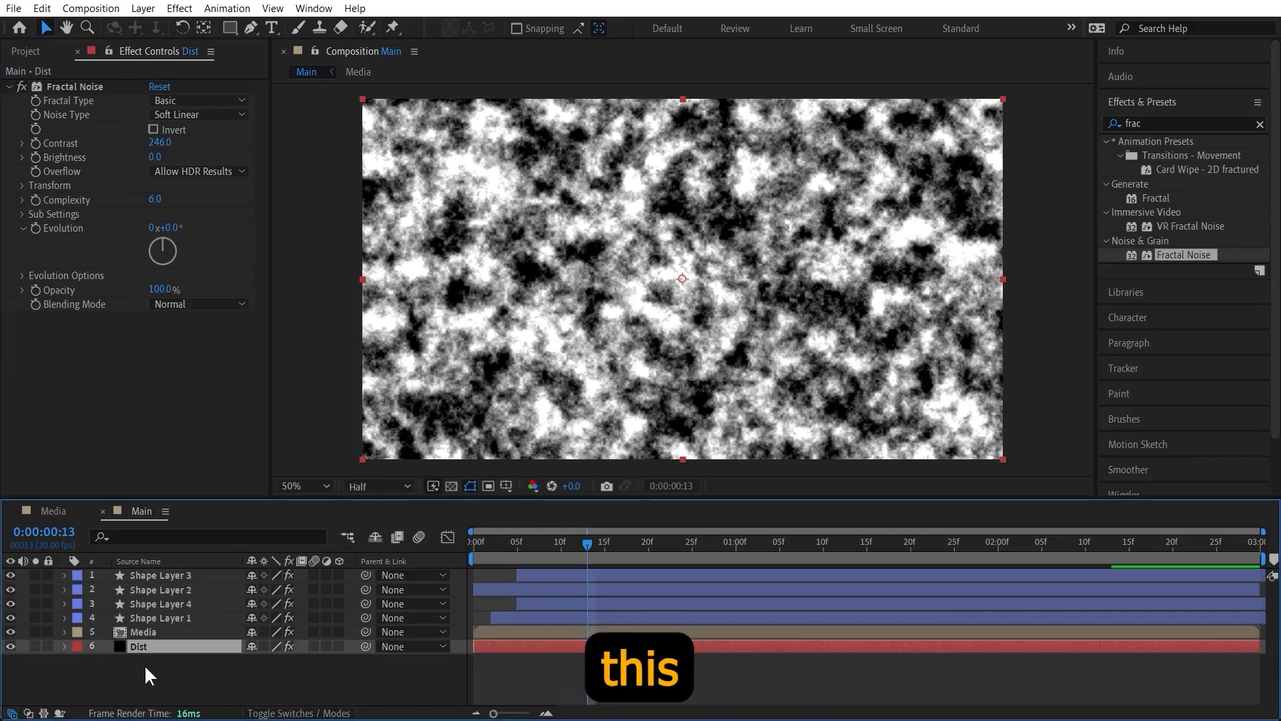
left_click(10, 646)
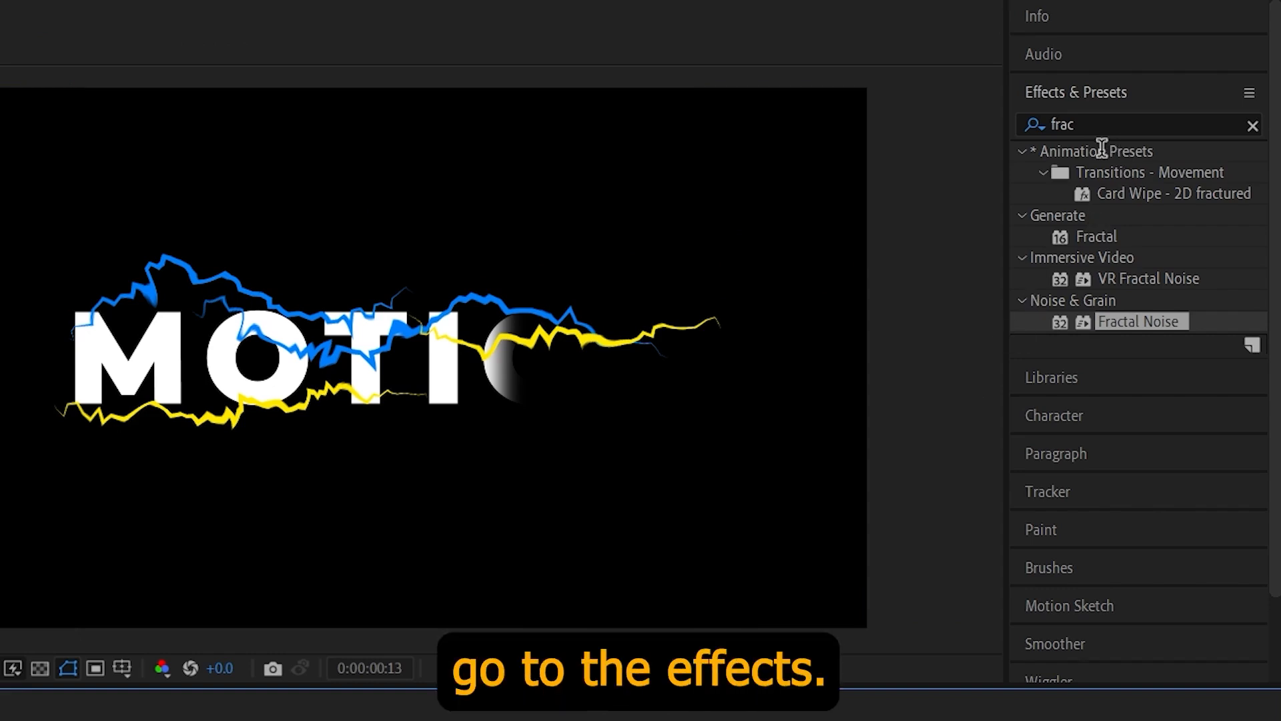
Step: Find the Displacement Map effect, apply it to the Media layer, and use the Dist layer with Effects & Masks as its map source
left_click(1102, 119)
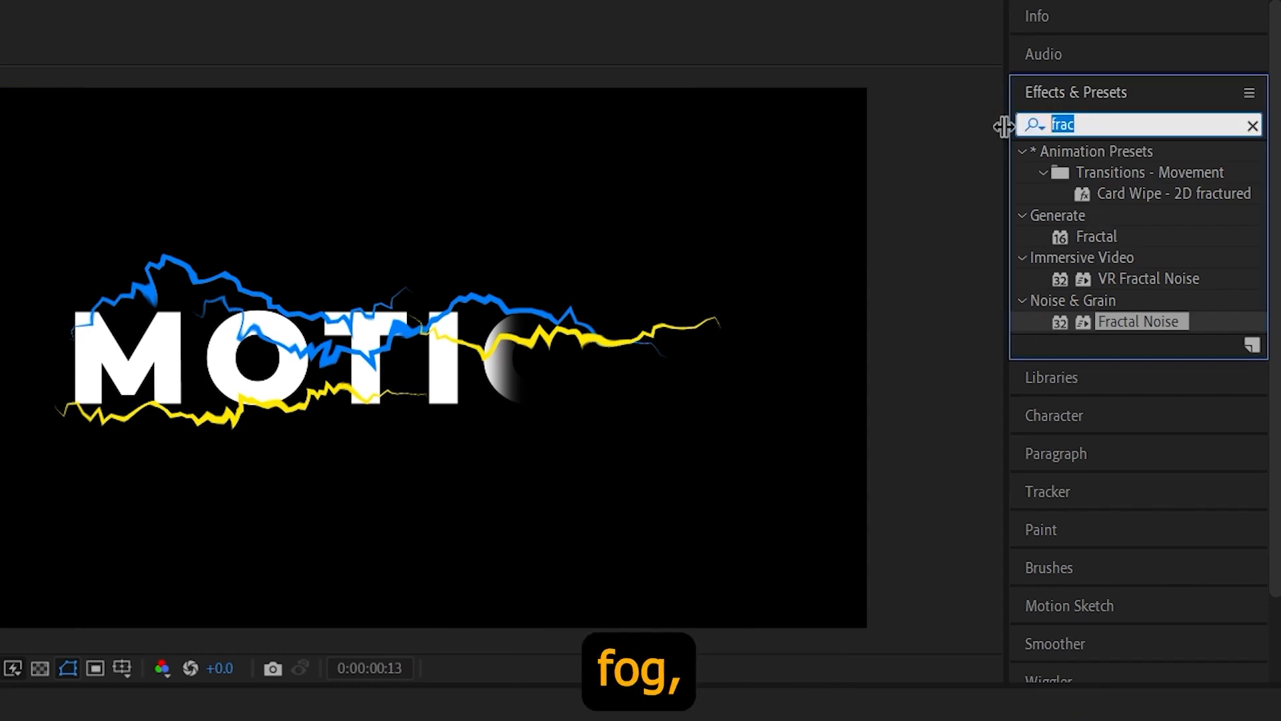
type("displa")
left_click_drag(1144, 256, 207, 660)
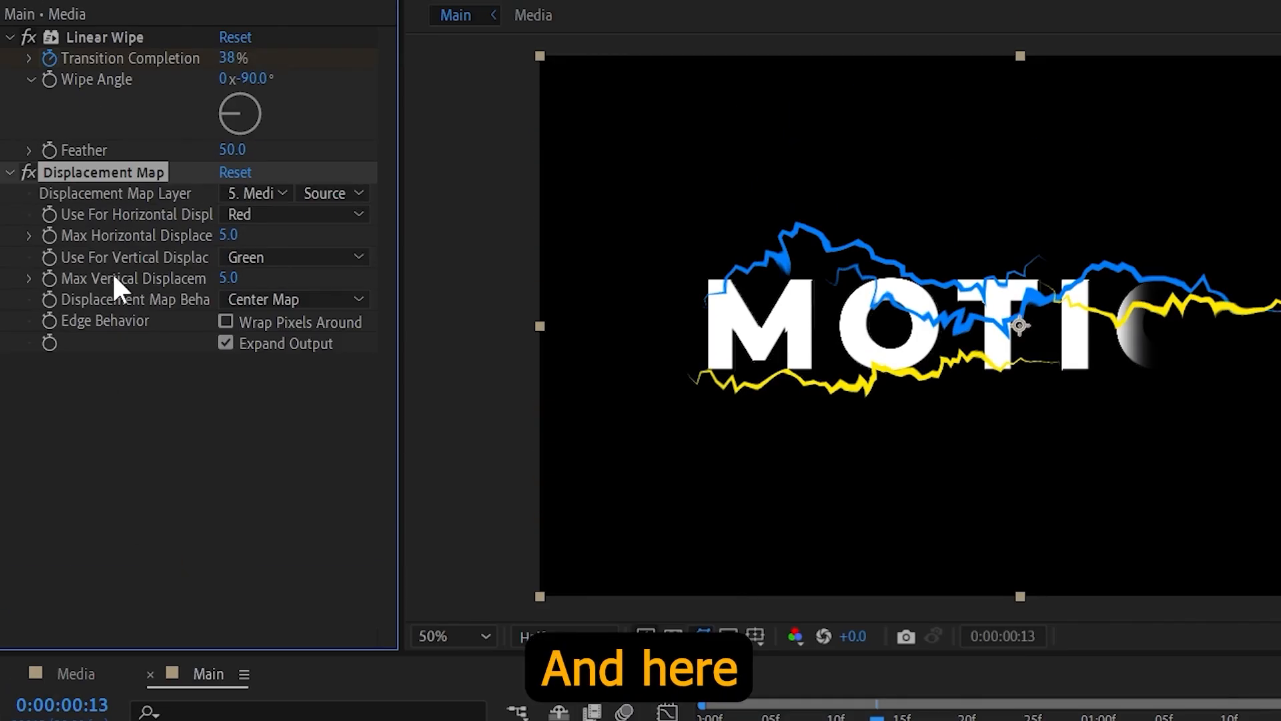
left_click(260, 193)
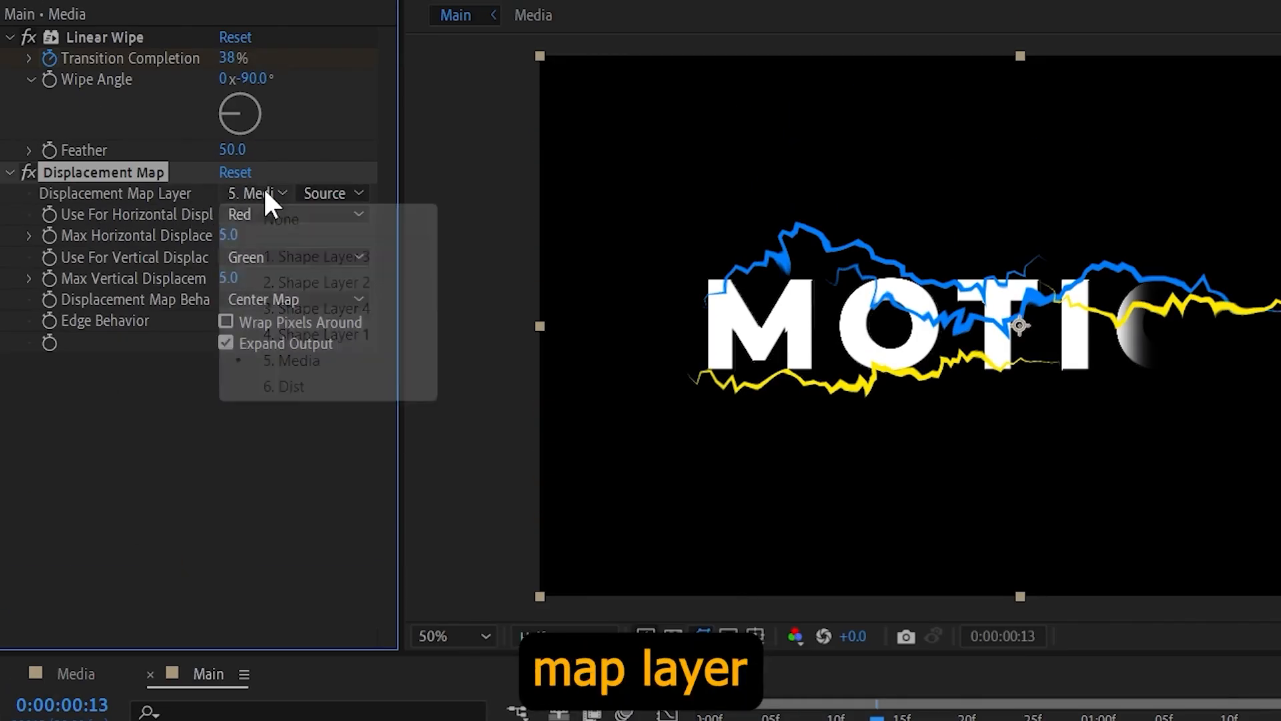
left_click(320, 388)
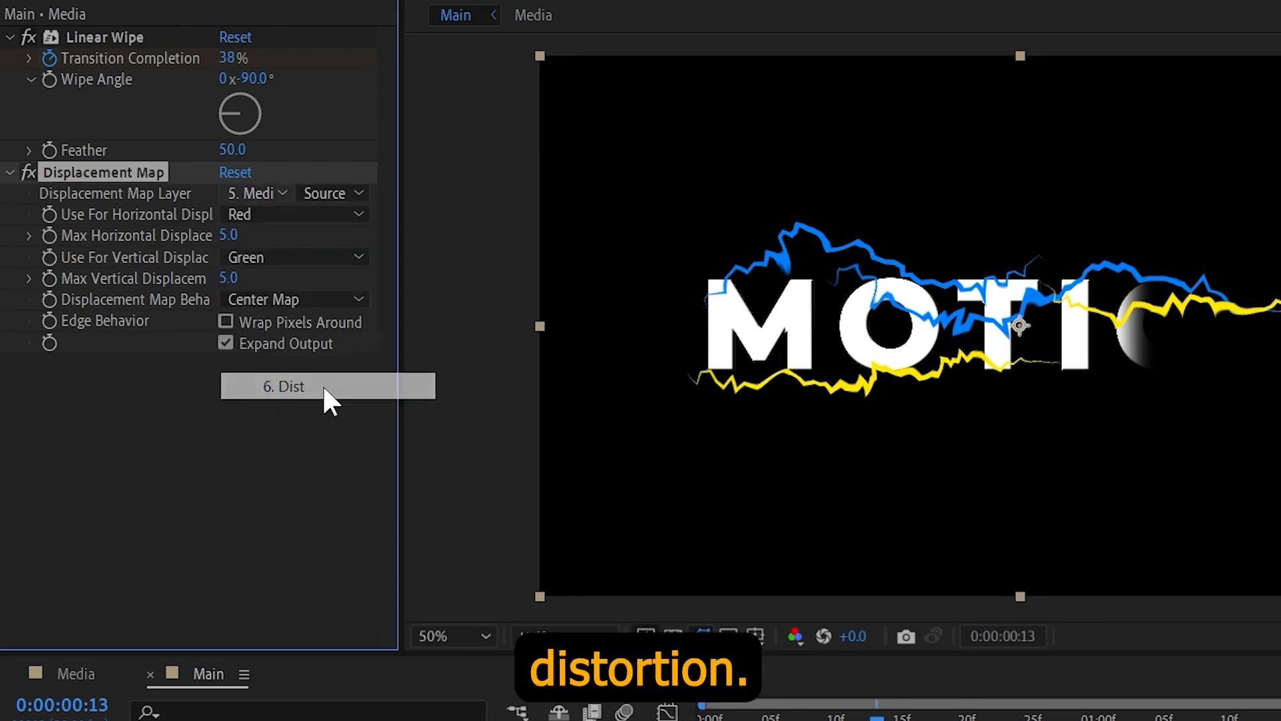
left_click(347, 194)
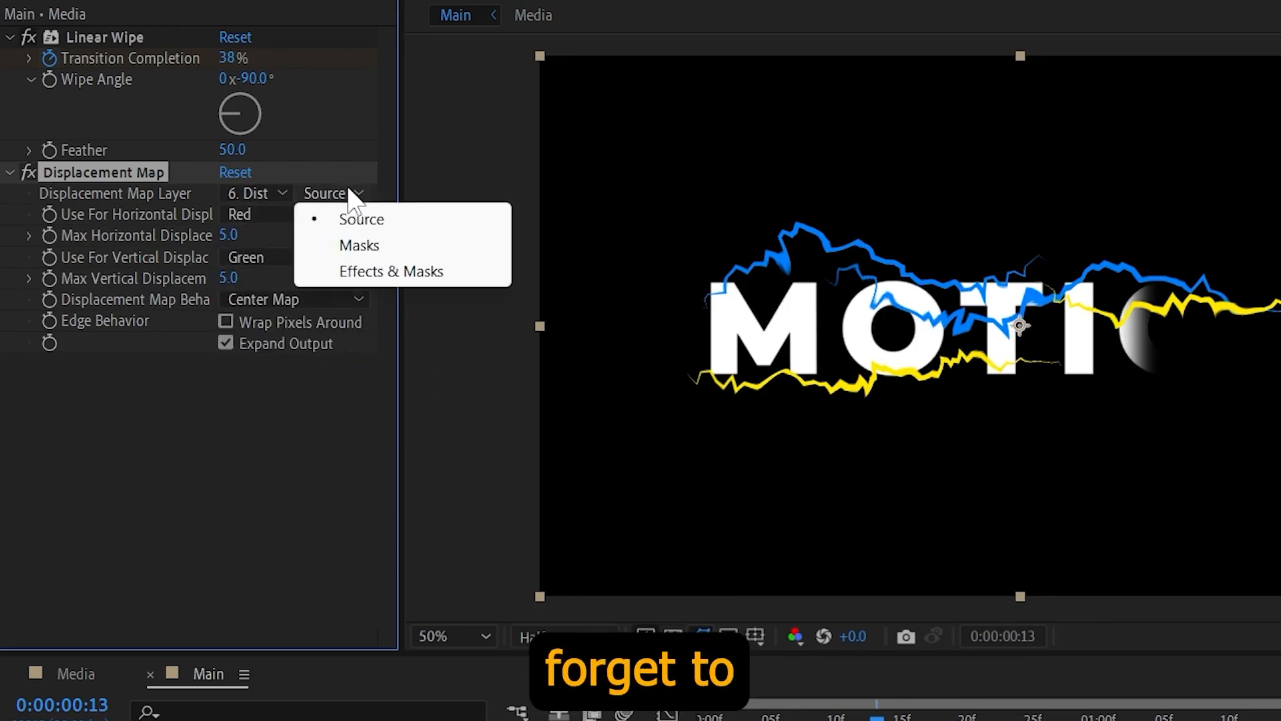
left_click(413, 273)
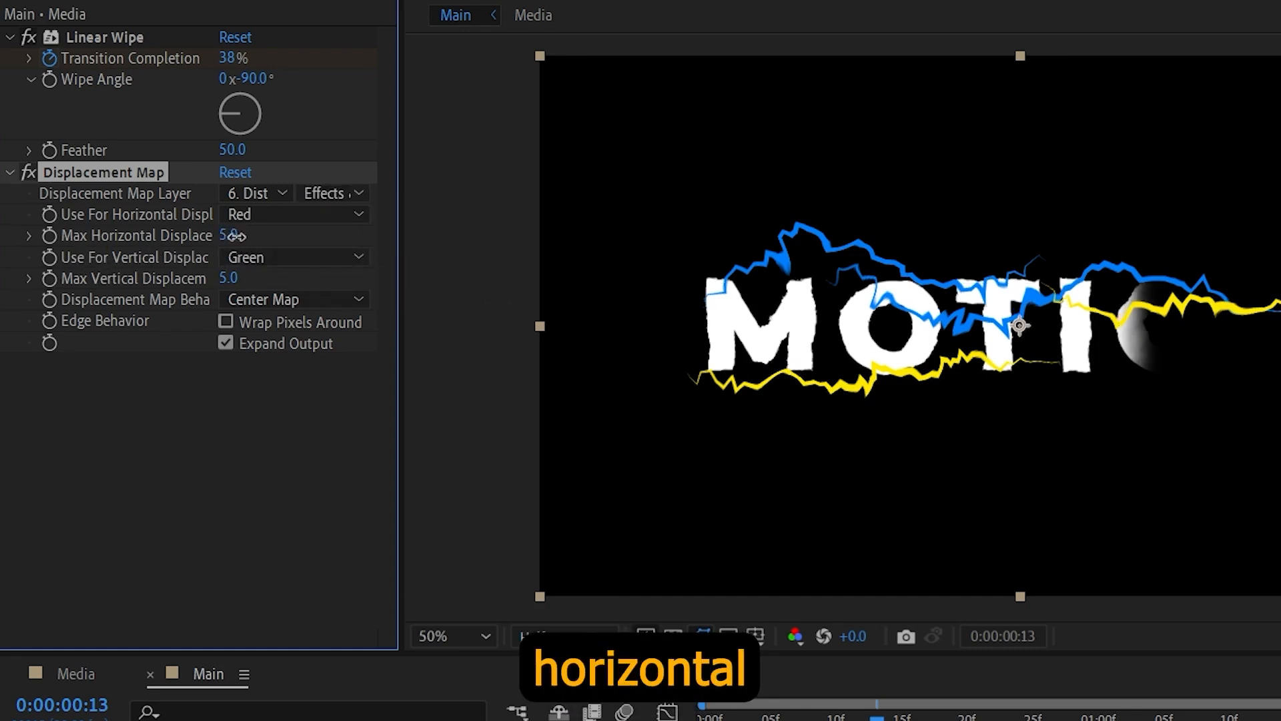
Step: Set the Media layer's Max Horizontal Displacement to 119 and Max Vertical Displacement to 43, and check the distortion along the timeline
left_click_drag(235, 235, 364, 231)
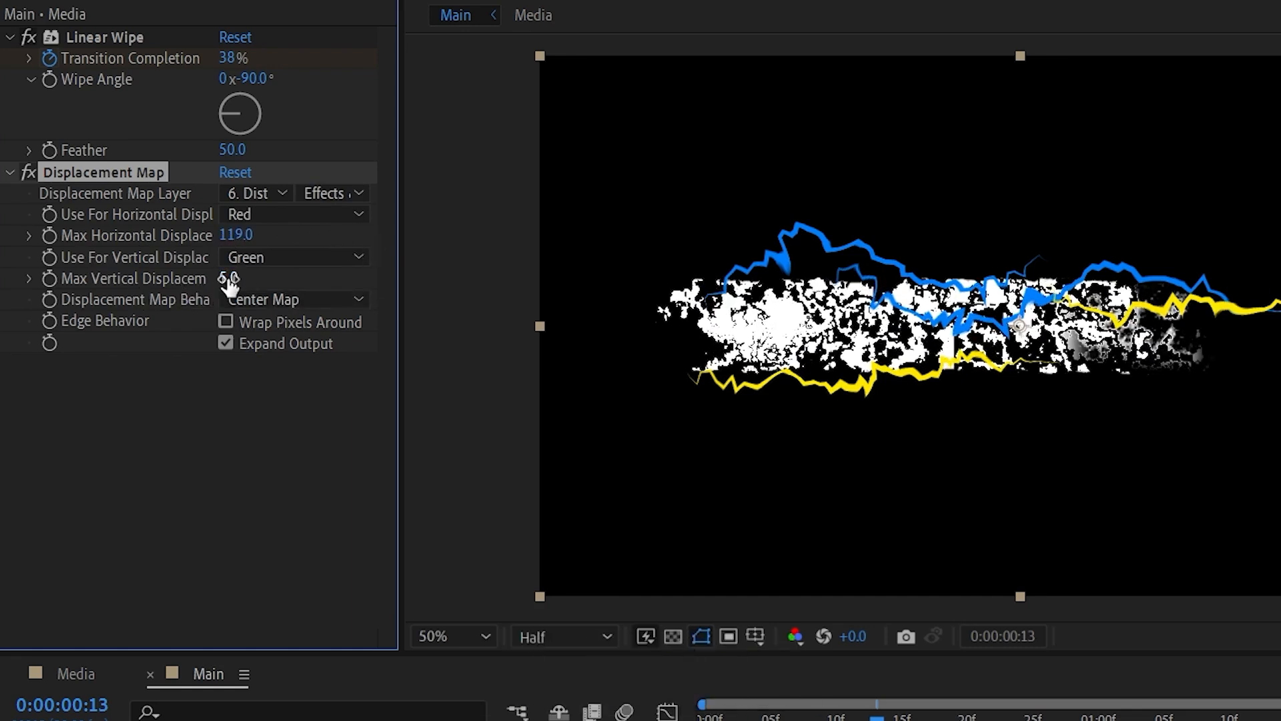
left_click_drag(231, 284, 279, 280)
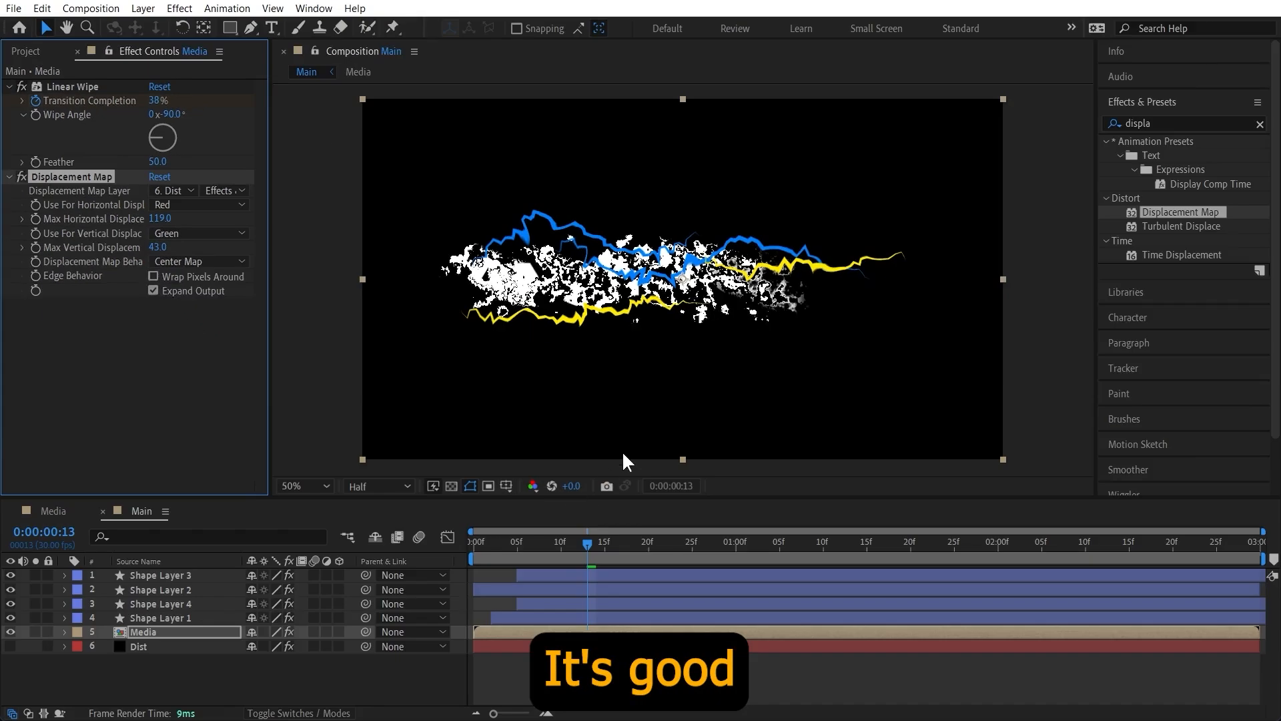
left_click_drag(737, 718, 990, 718)
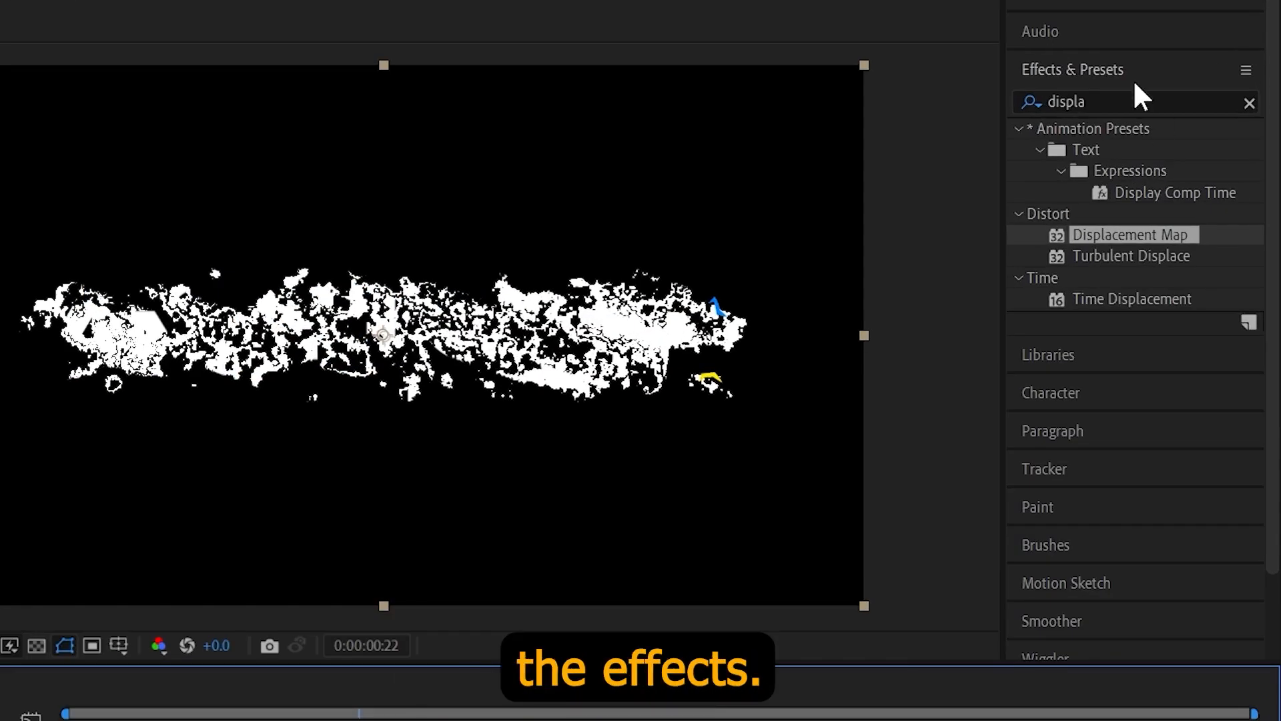
Step: Find the Linear Wipe effect, apply it to the Dist layer, and show that layer
left_click(1171, 120)
type("linear")
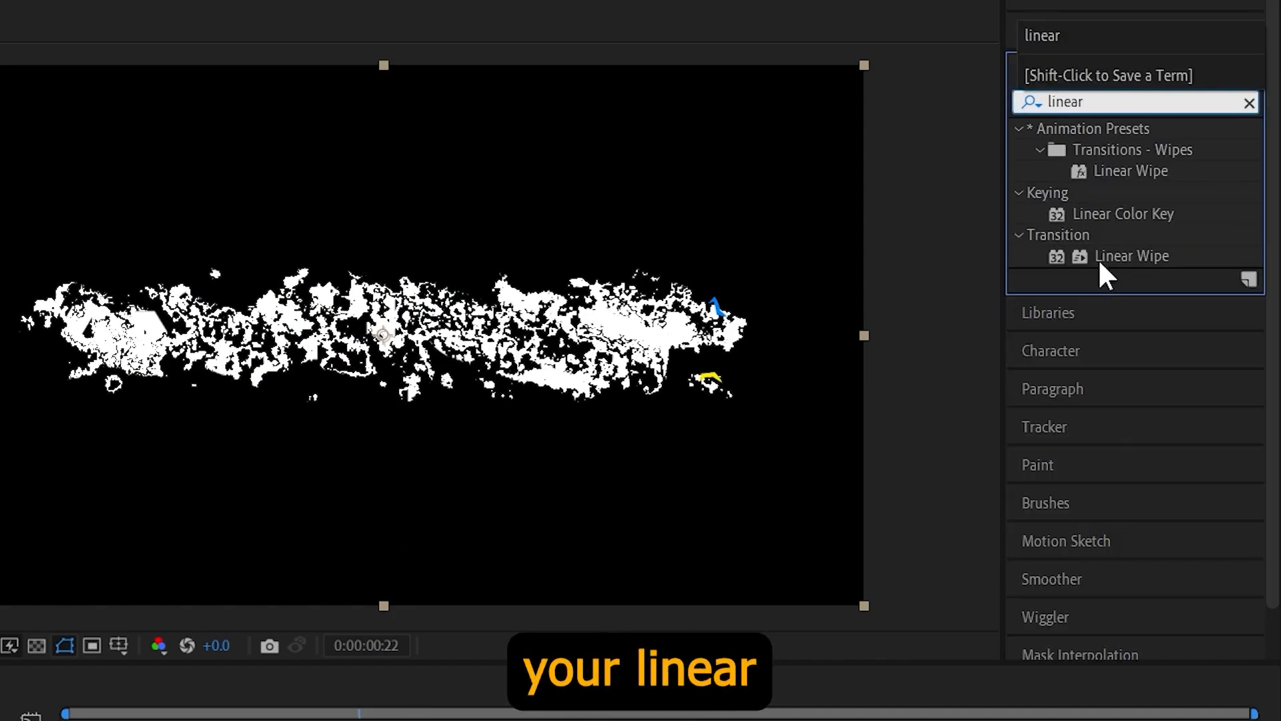
left_click_drag(1105, 256, 212, 689)
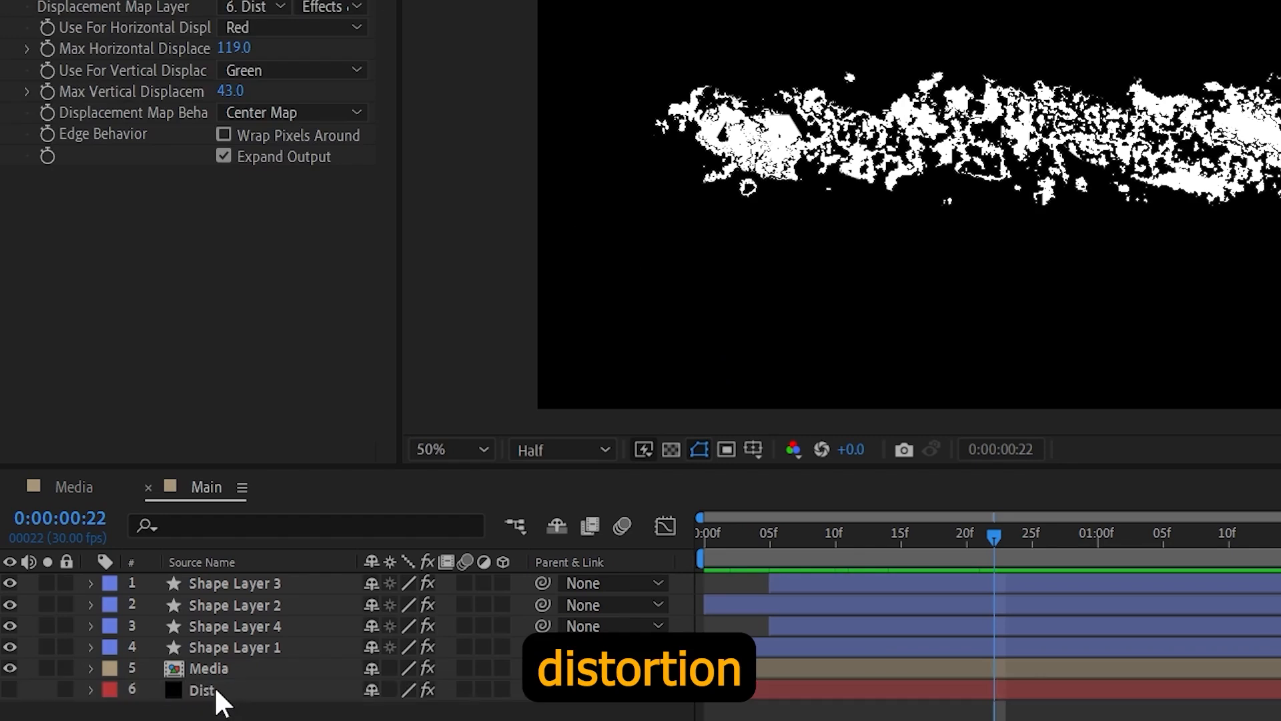
left_click(212, 688)
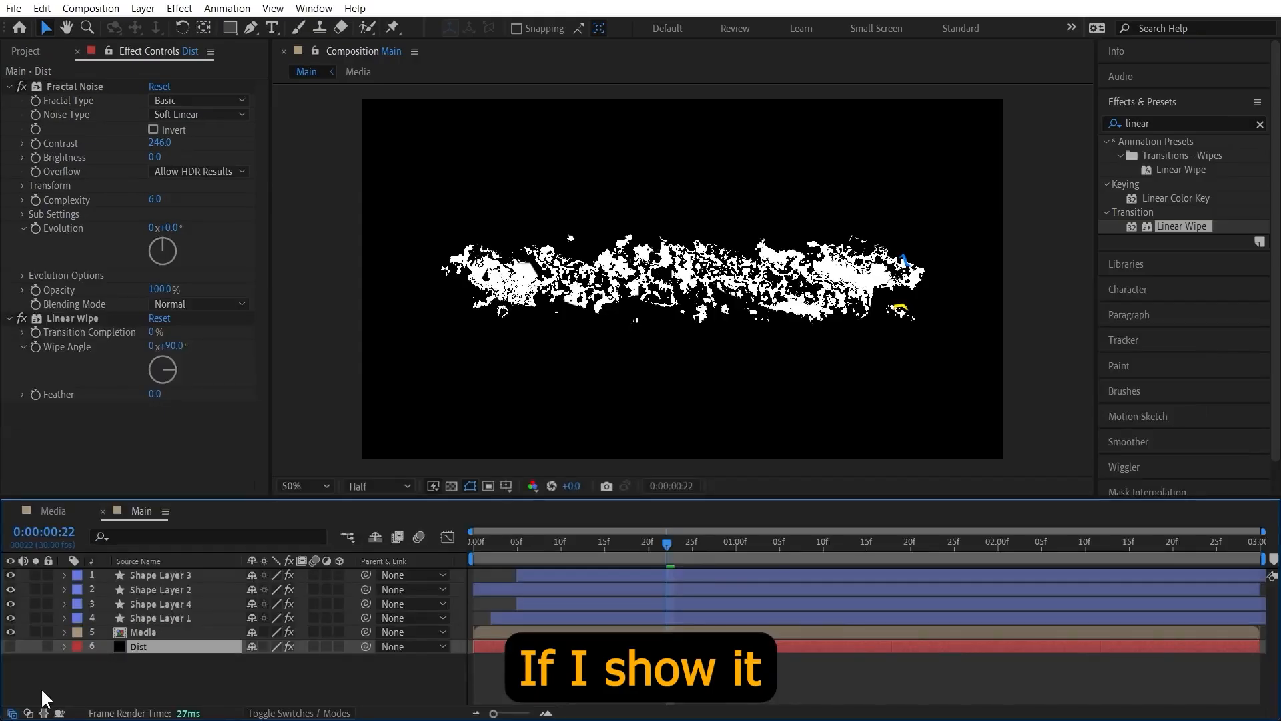
left_click(9, 645)
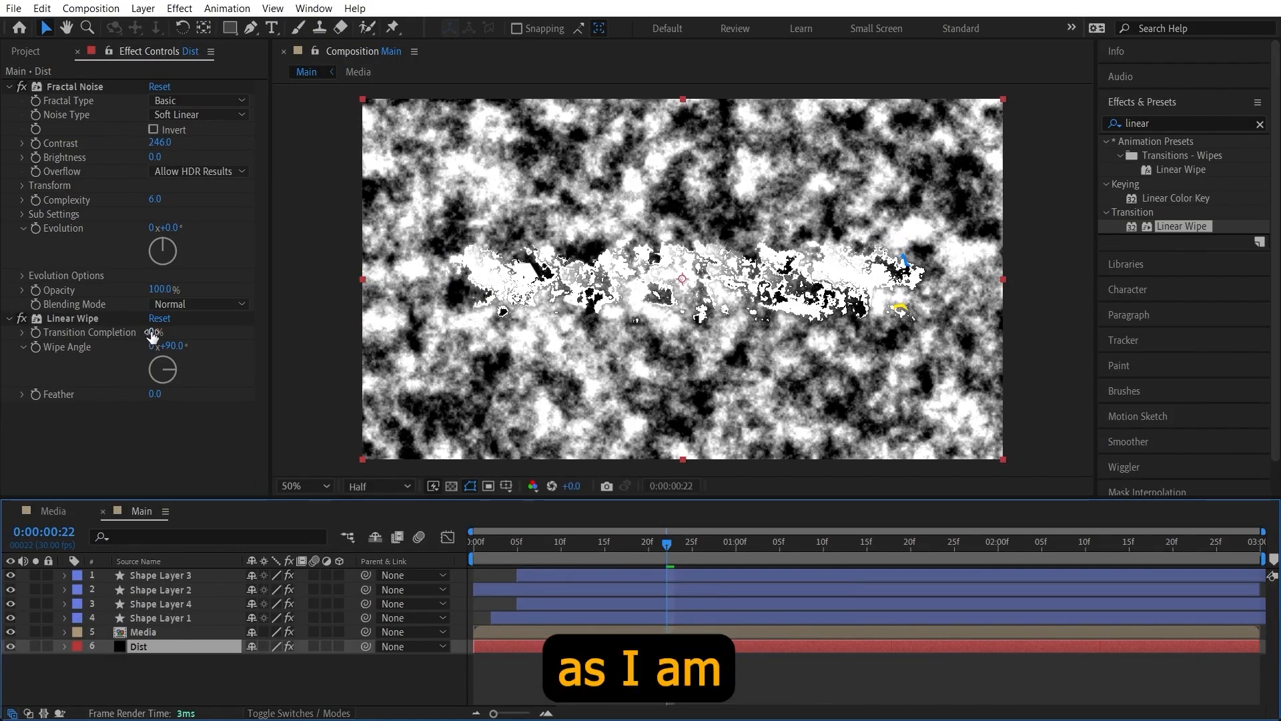
Step: Try out the Dist layer's wipe, then keyframe its Transition Completion at 0% on frame 0:00:00:00 and reveal the keyframe
left_click_drag(152, 332, 193, 333)
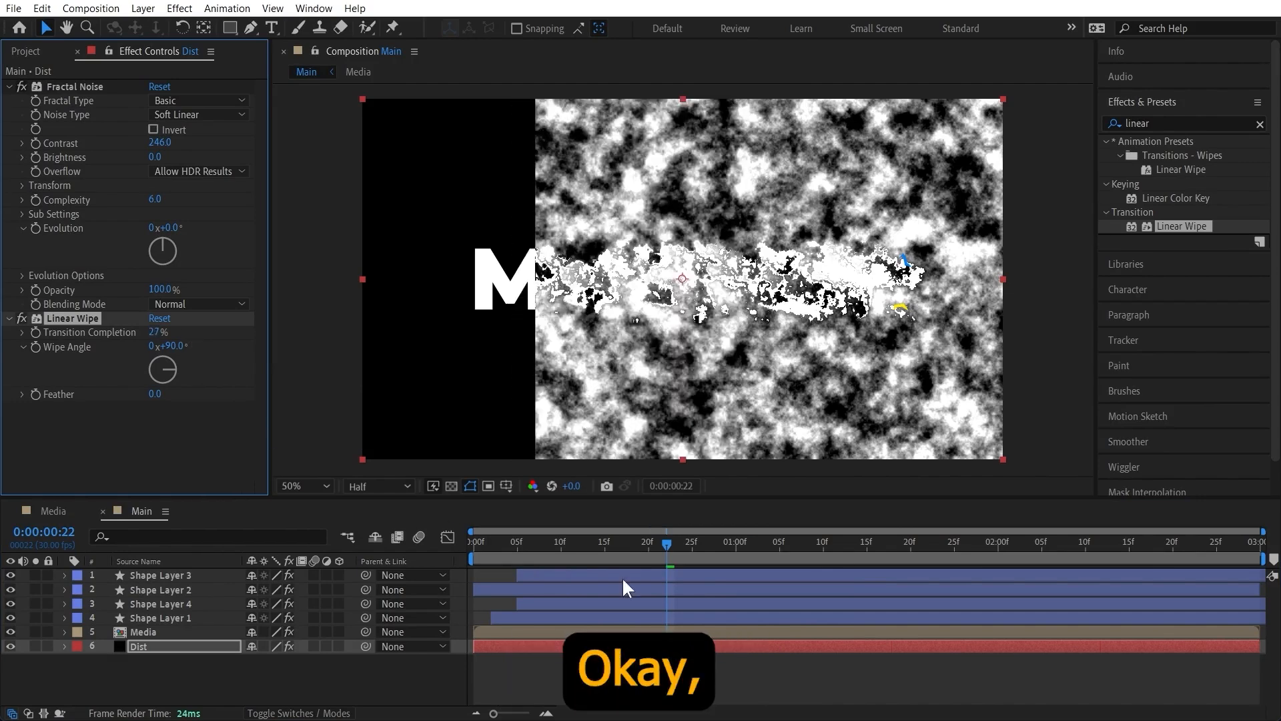
left_click_drag(666, 542, 462, 556)
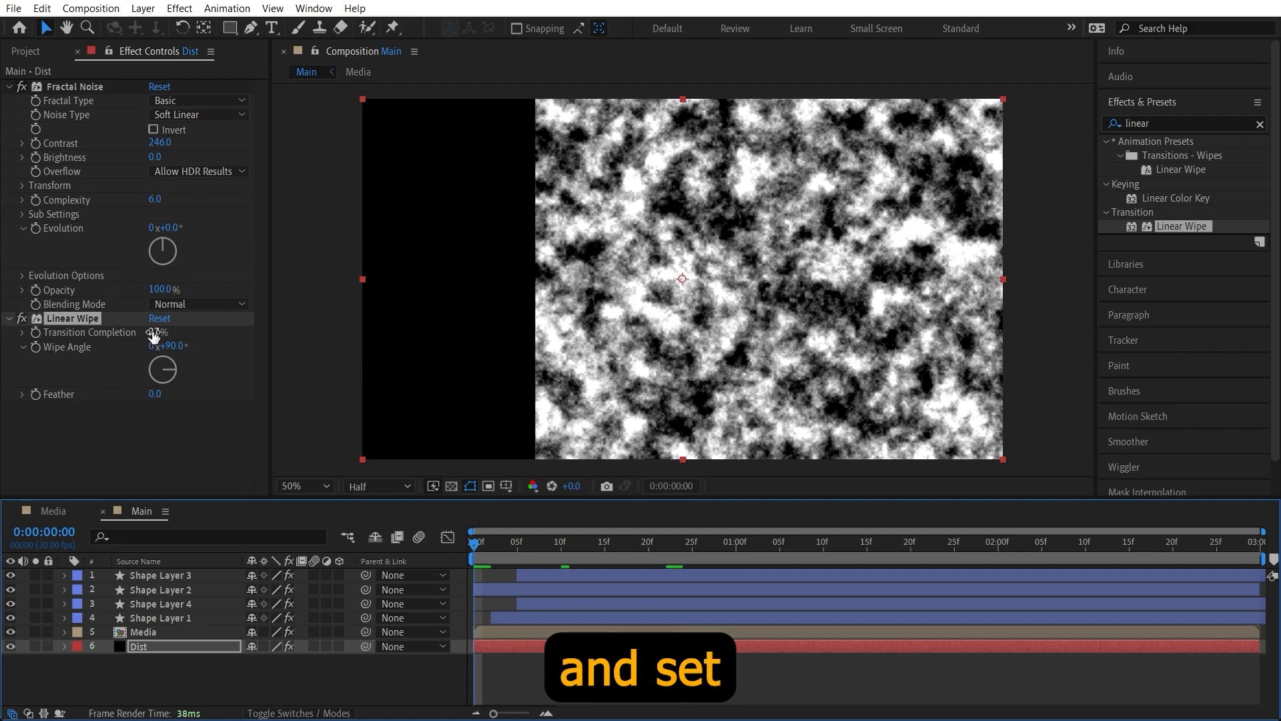
left_click_drag(152, 333, 123, 329)
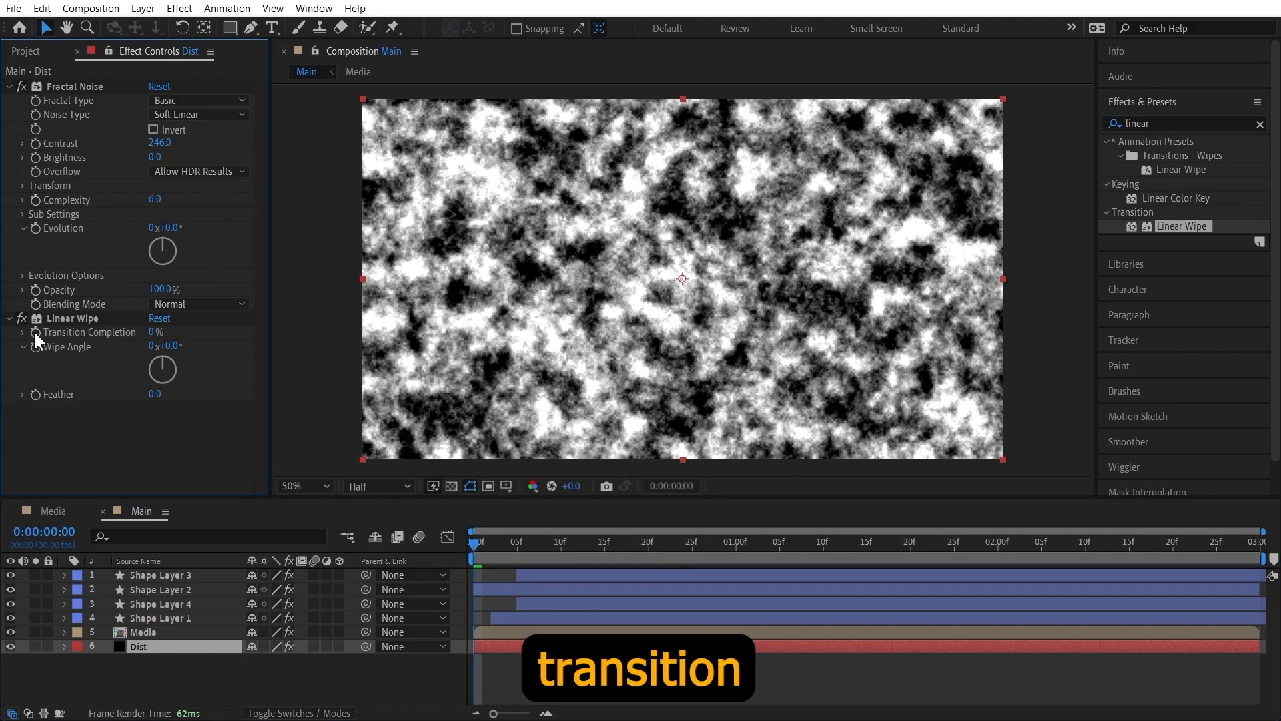
left_click(35, 332)
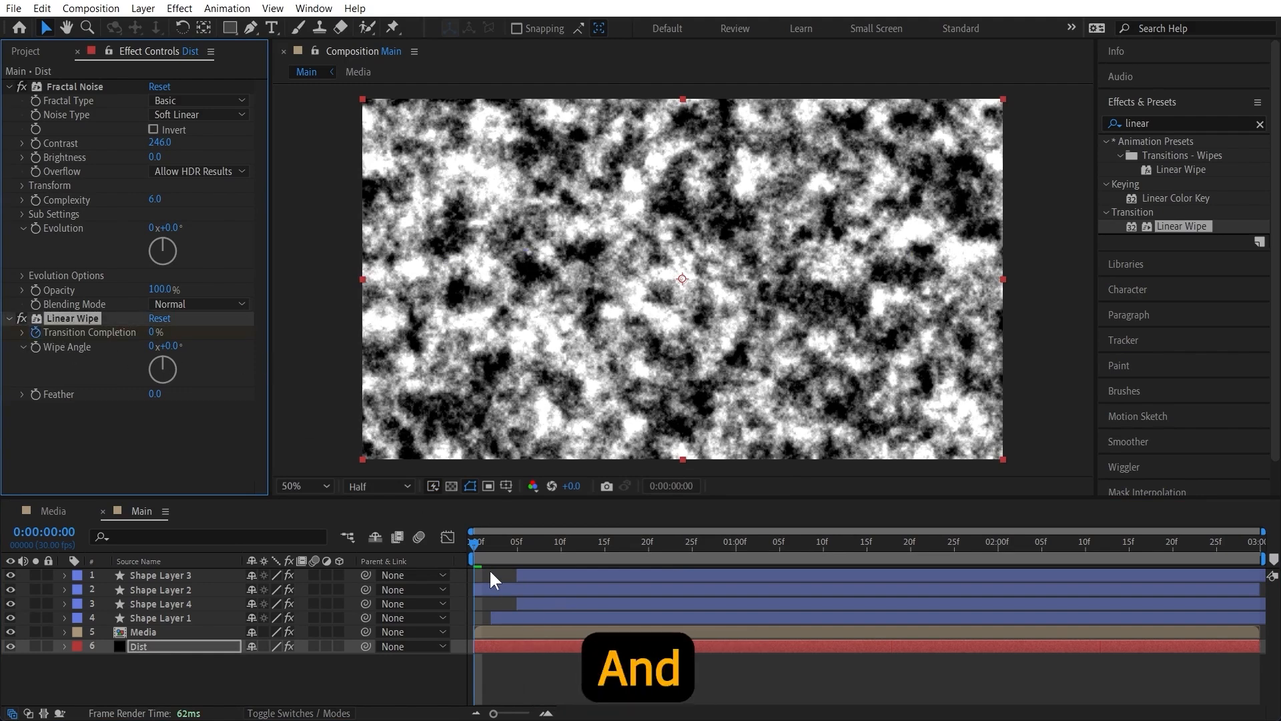
key("u")
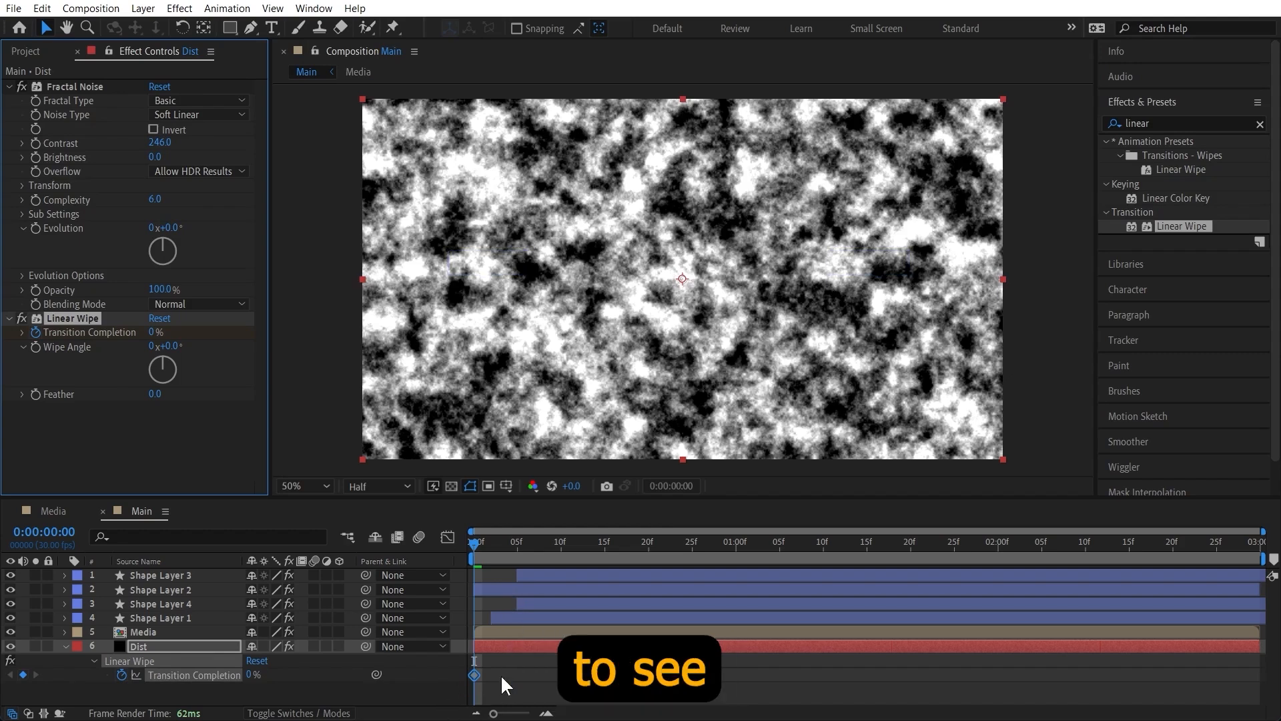
Step: Keyframe the Dist layer's Linear Wipe Transition Completion at 100% on frame 0:00:00:25 and preview the wipe
left_click(474, 544)
left_click_drag(474, 543, 692, 538)
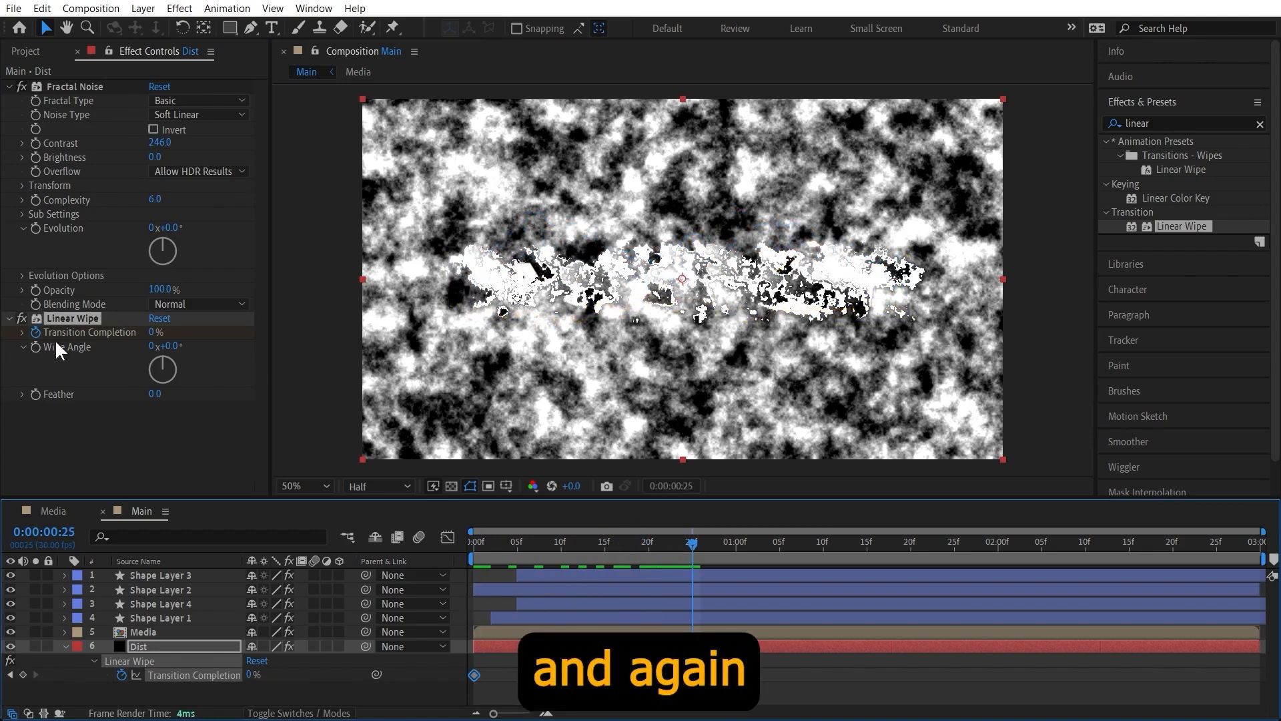
left_click_drag(157, 333, 265, 334)
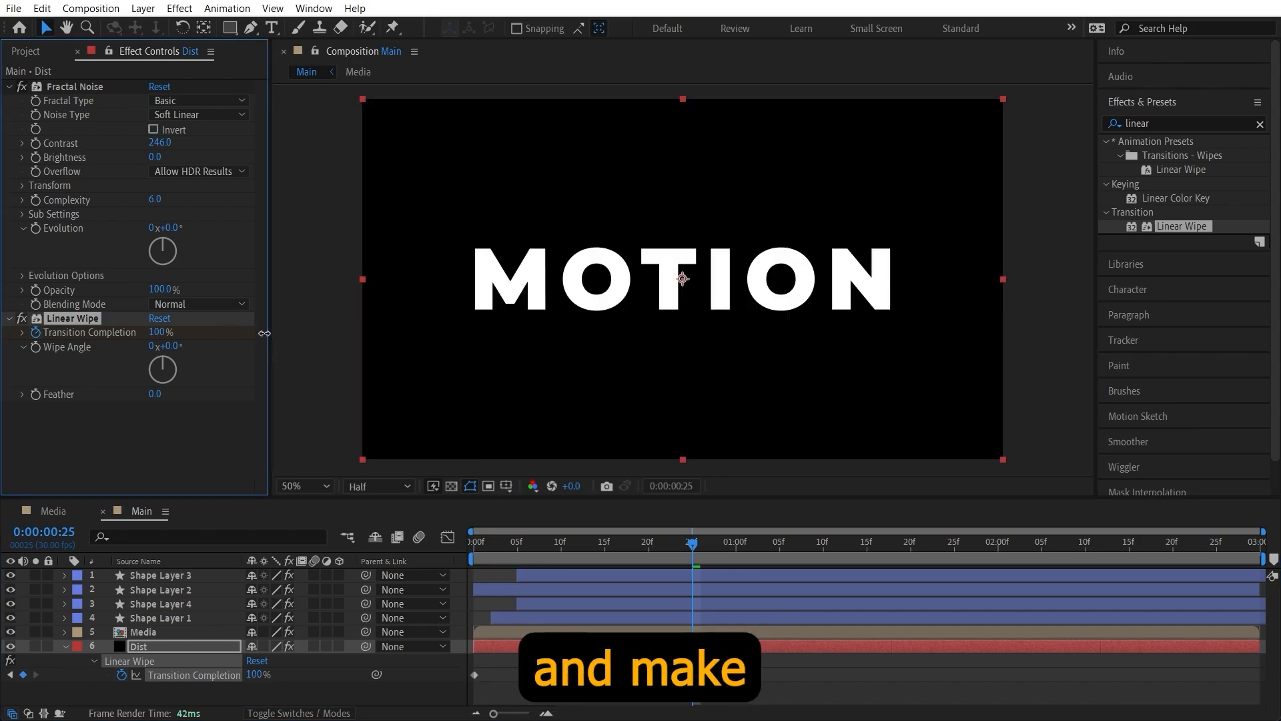
left_click_drag(695, 542, 435, 533)
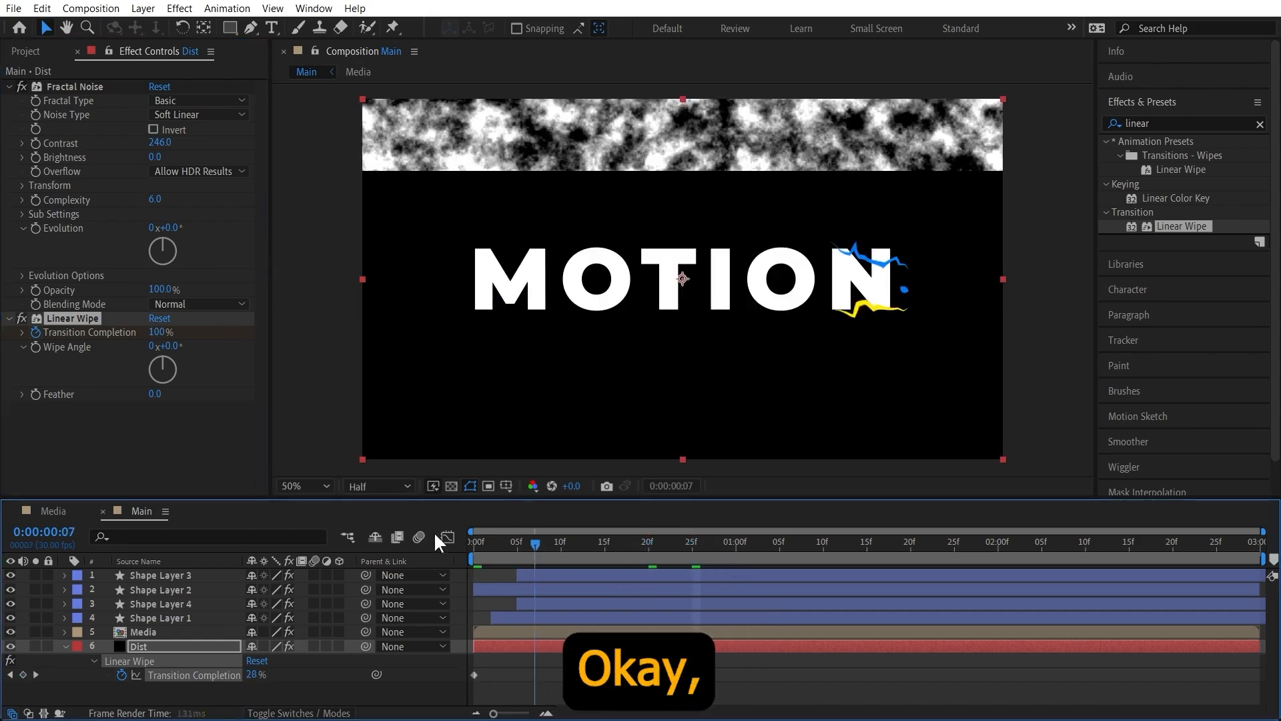
key("space")
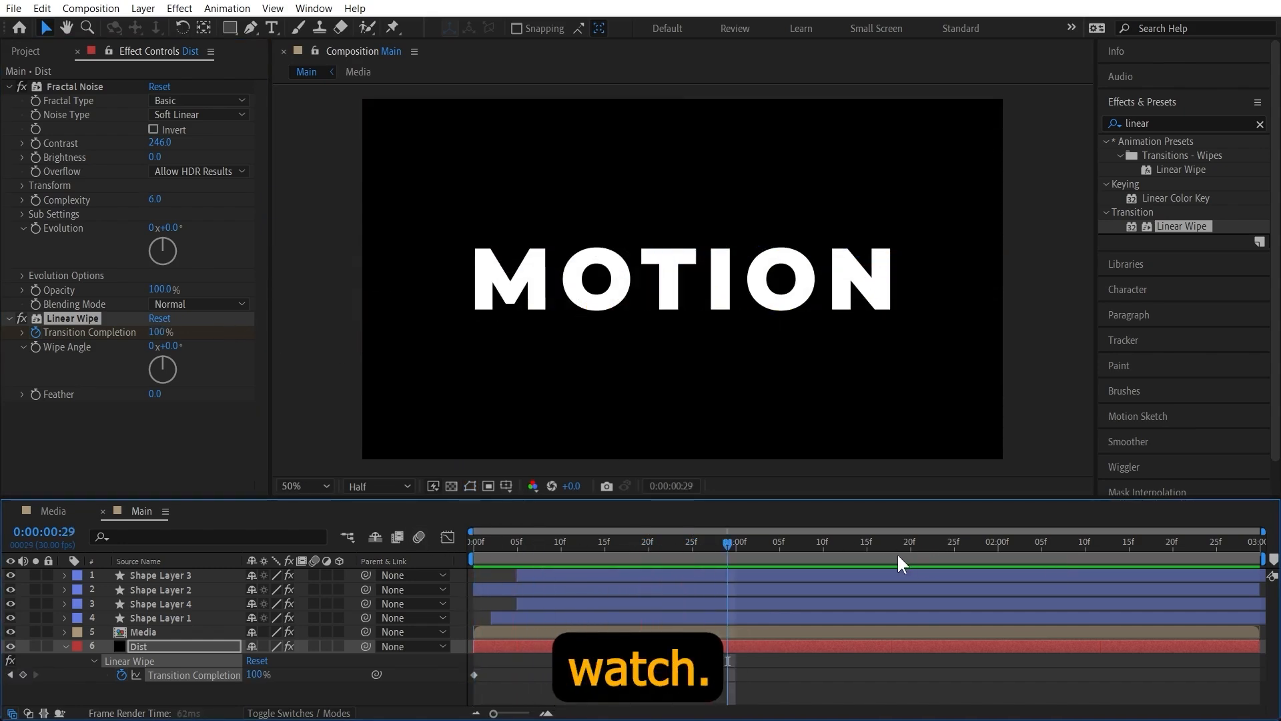
Step: Set the Wipe Angle of the Dist layer's Linear Wipe to 90° and play back the animation
left_click(605, 542)
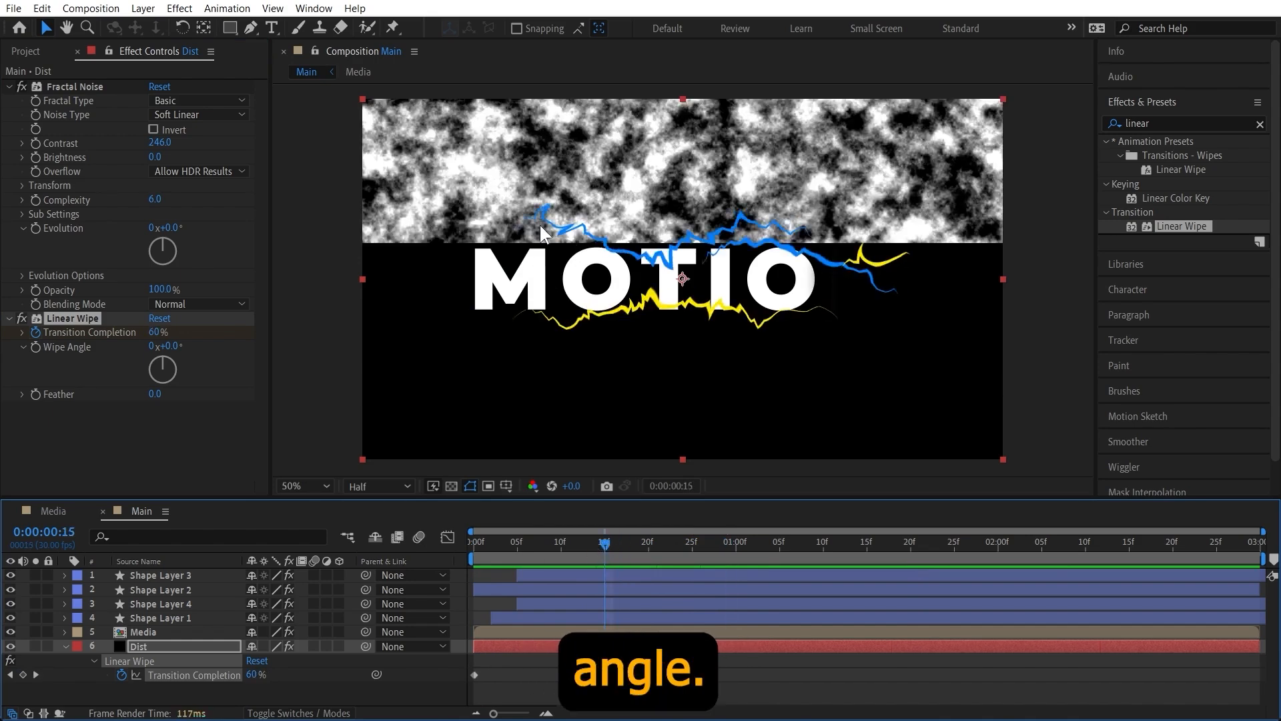
left_click(172, 346)
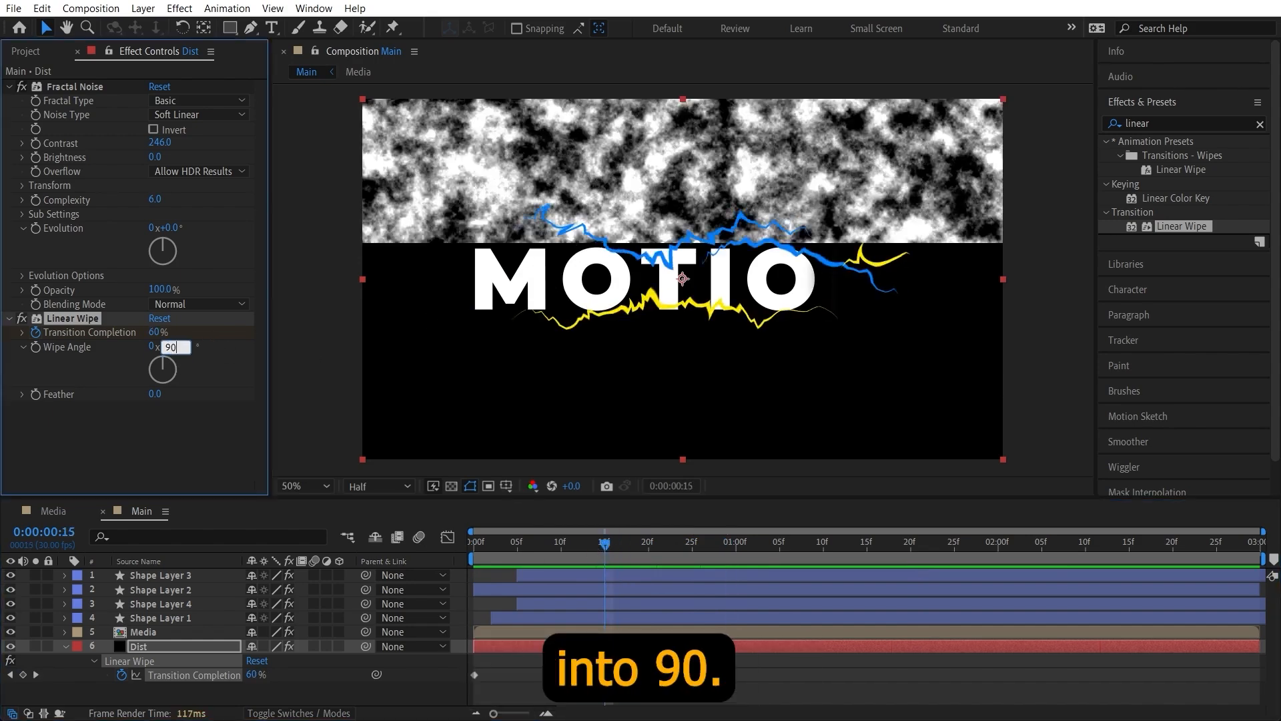
key("Return")
left_click_drag(598, 540, 482, 542)
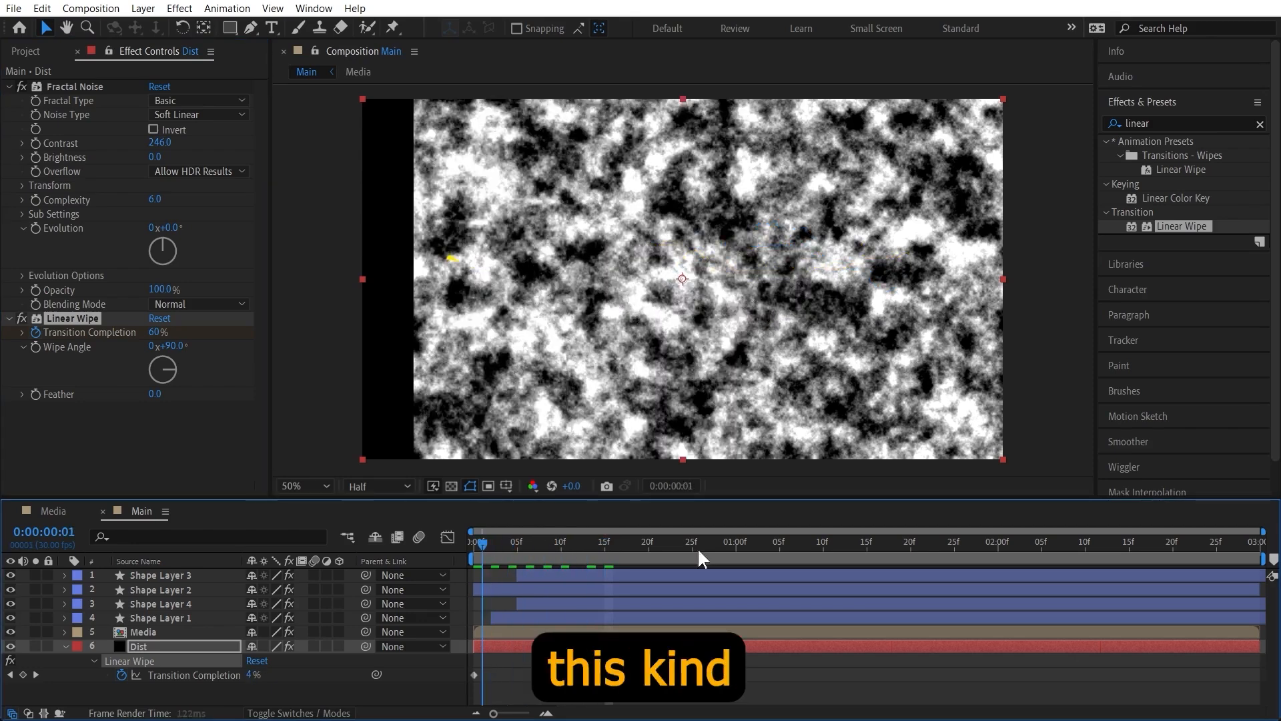
key("space")
key("space")
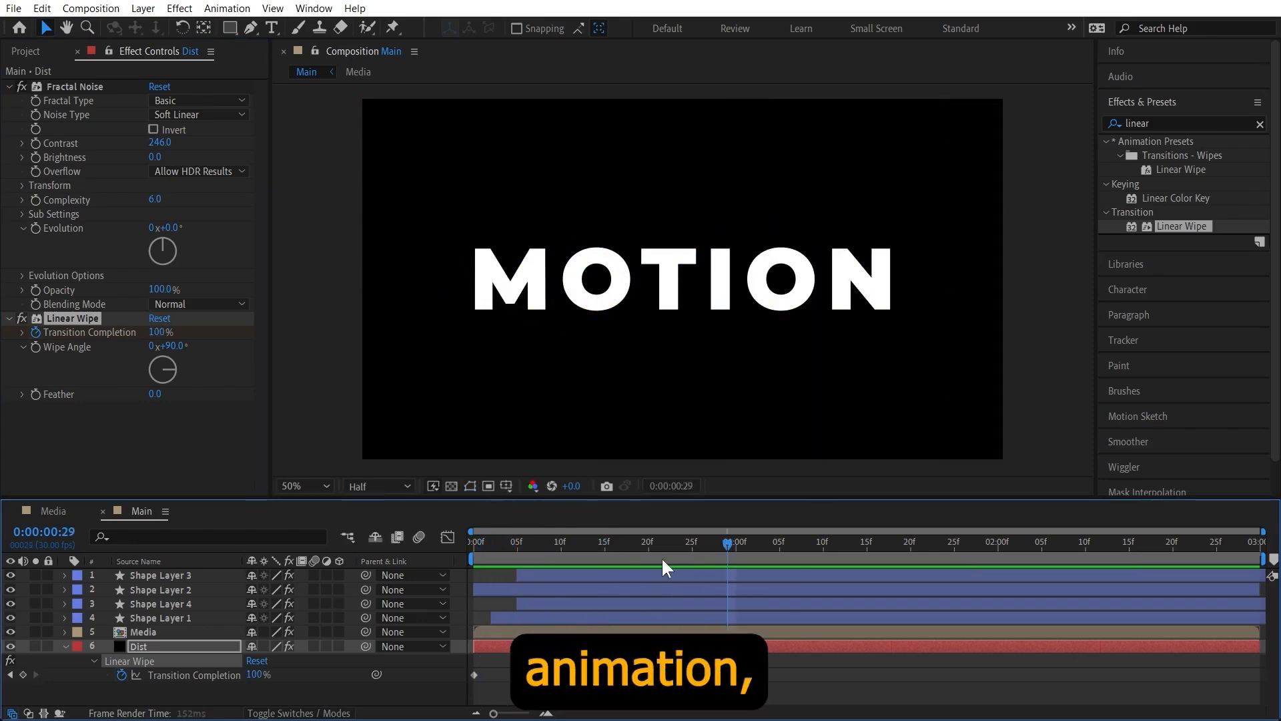
Step: Hide the Dist layer and check the distortion dissolving into clean MOTION text along the timeline
left_click_drag(606, 539, 578, 532)
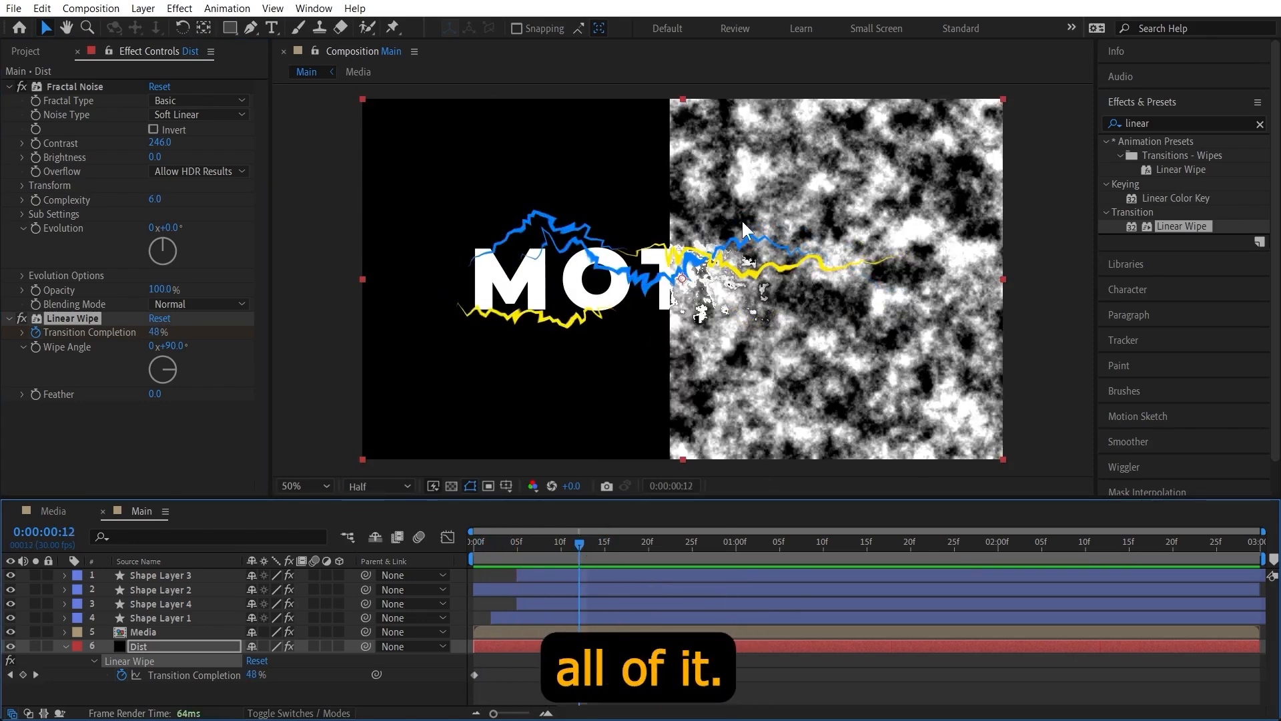
left_click(10, 646)
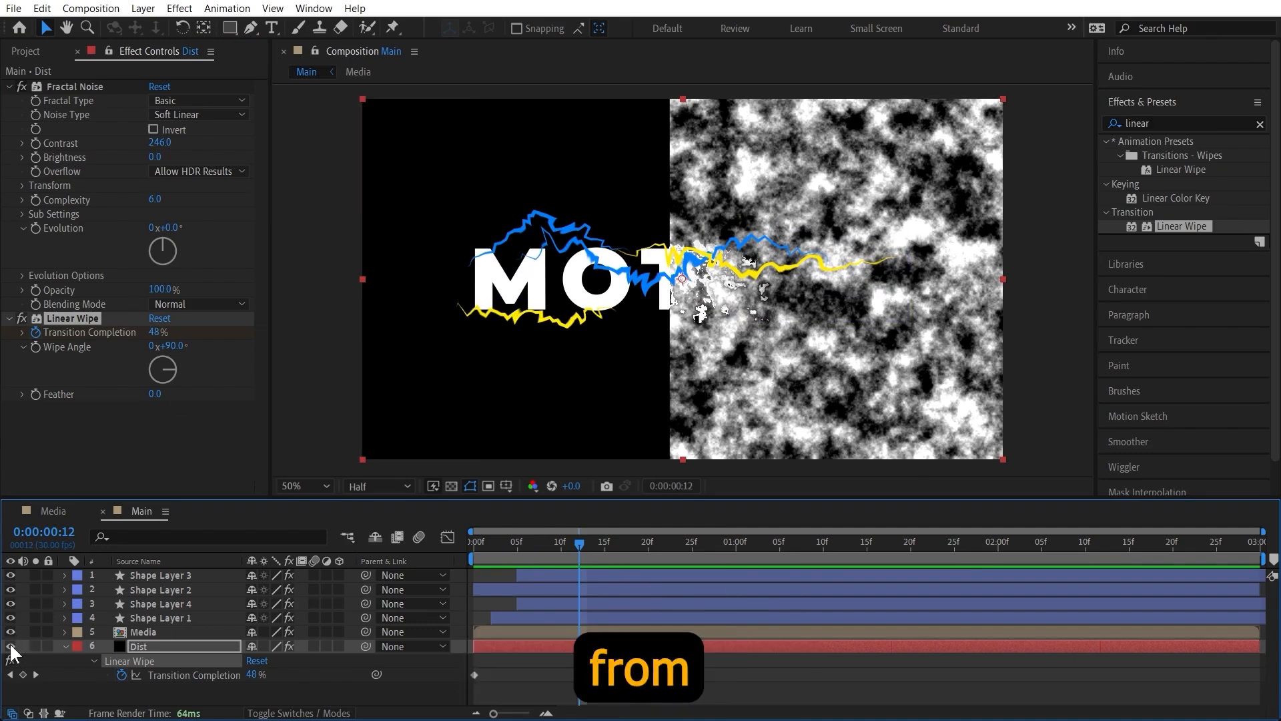
left_click_drag(584, 542, 614, 530)
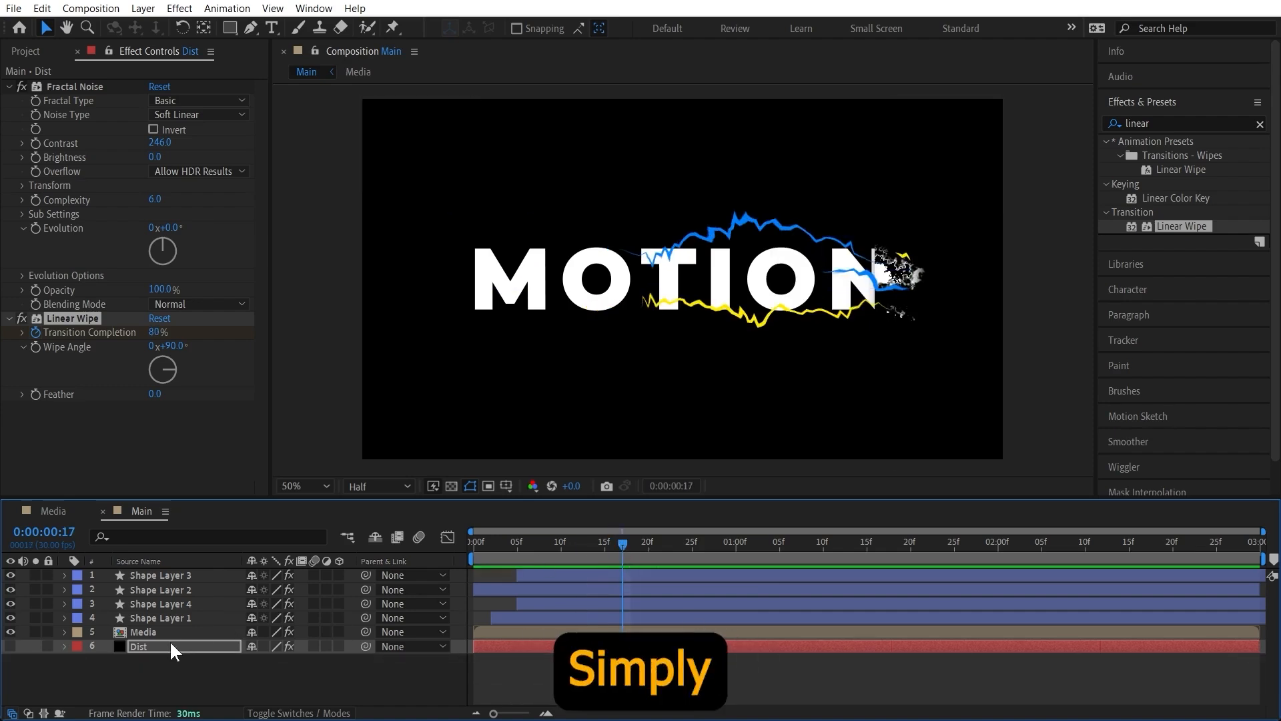
Step: Duplicate the Media layer twice to stack three copies above Dist
left_click(156, 632)
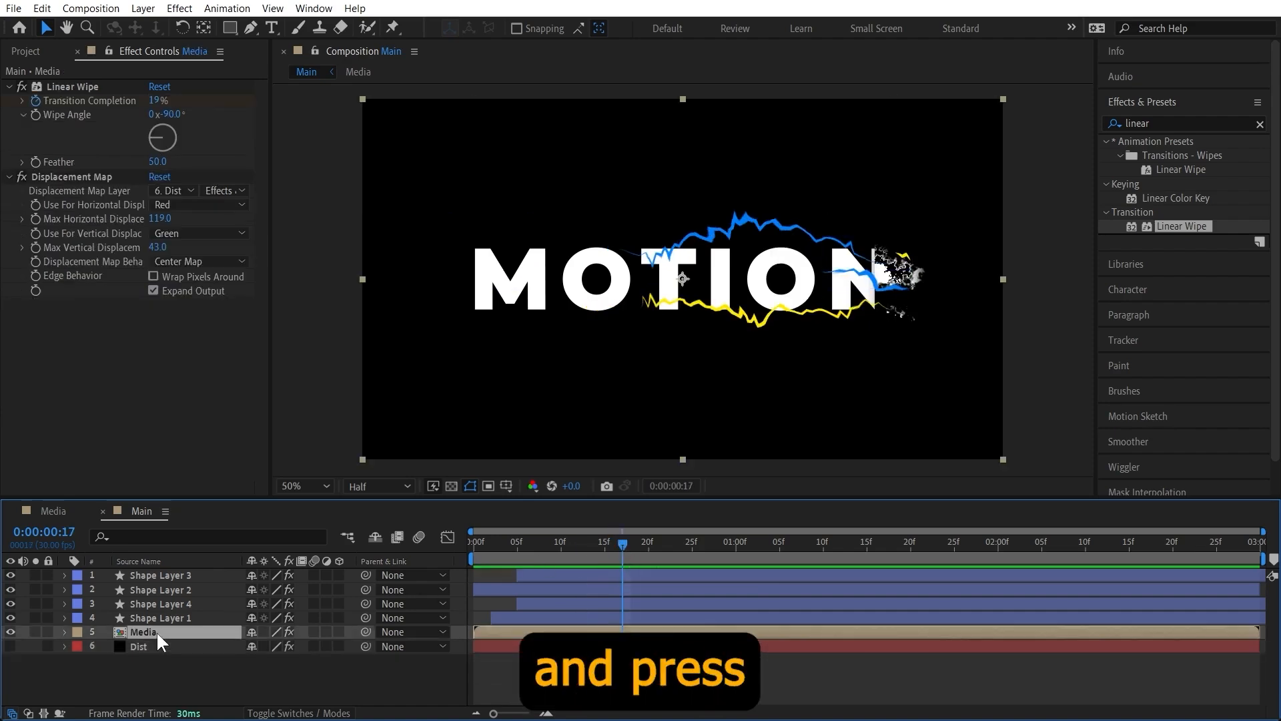
key("ctrl+d")
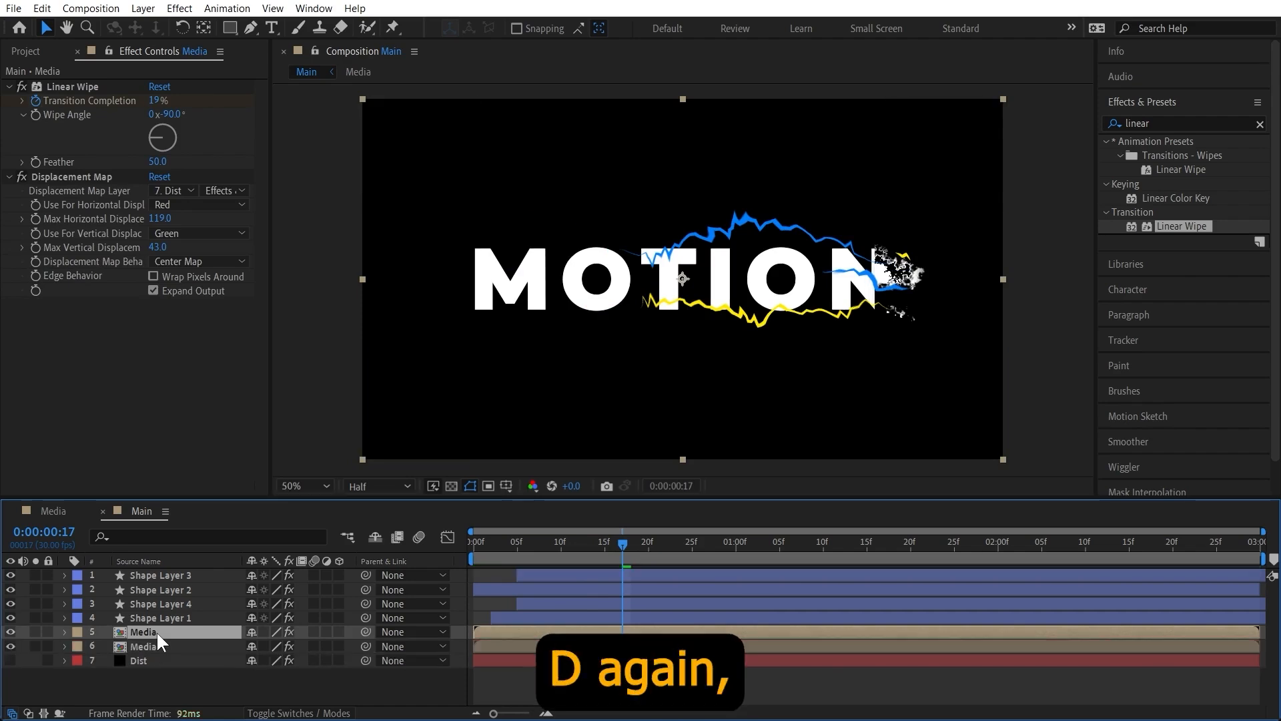
key("ctrl+d")
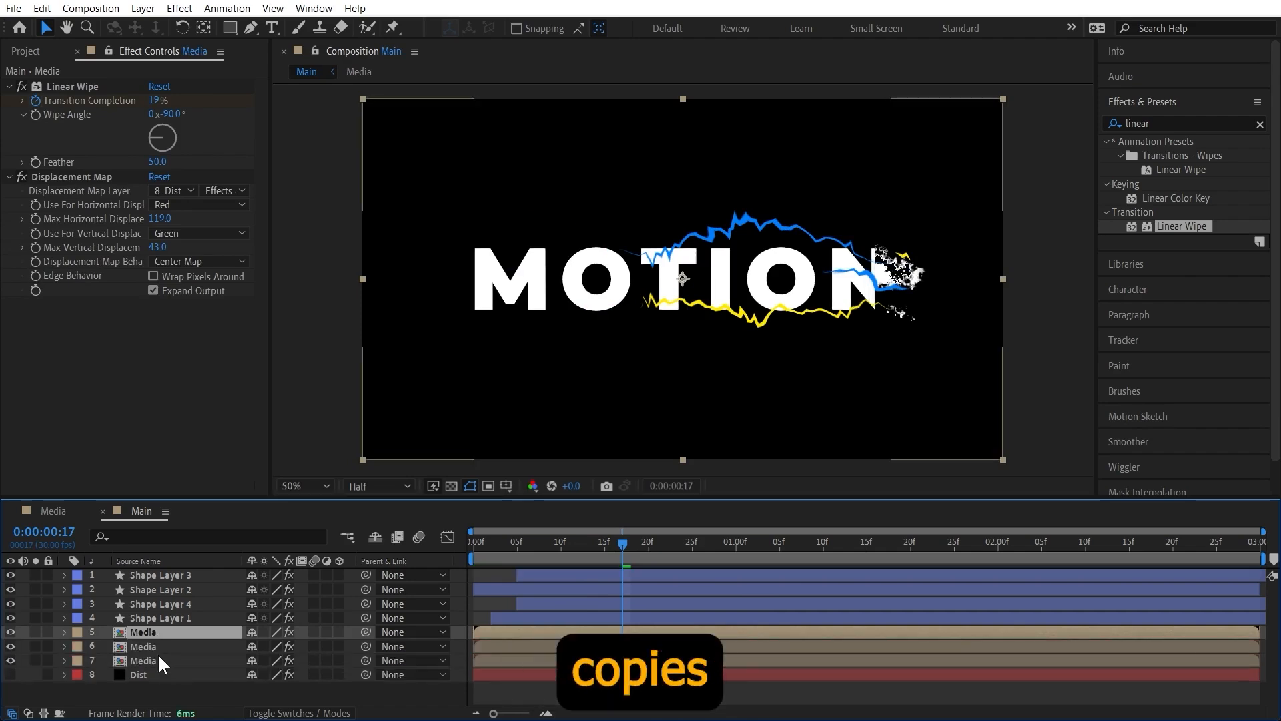
Step: Find the Fill effect and apply it to the lowest Media layer
left_click(164, 659)
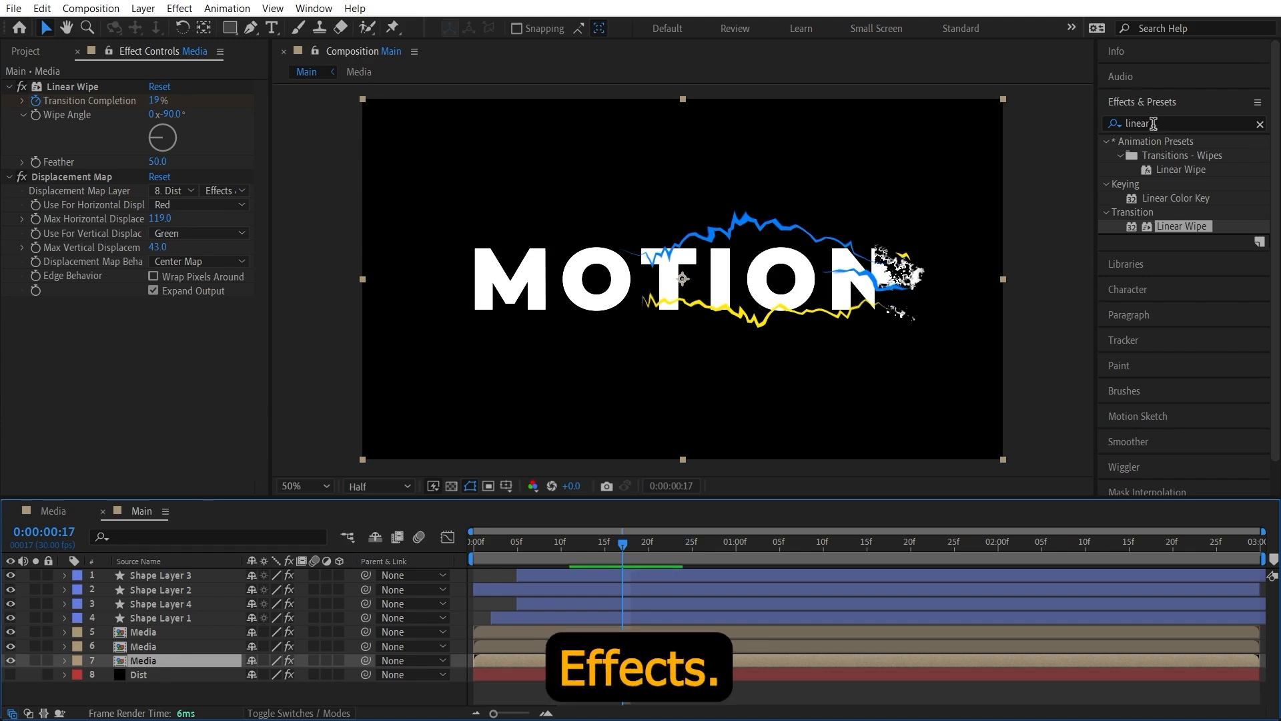
key("ctrl+7")
type("fill")
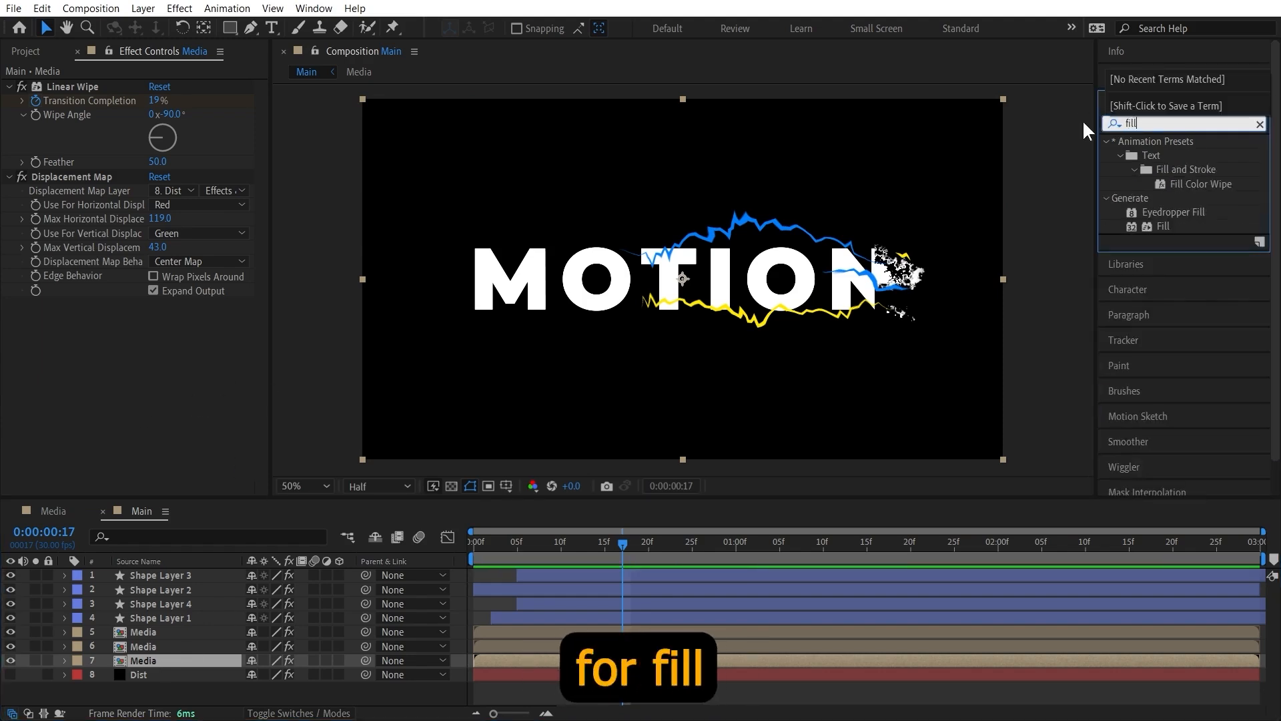
left_click_drag(1159, 231, 187, 661)
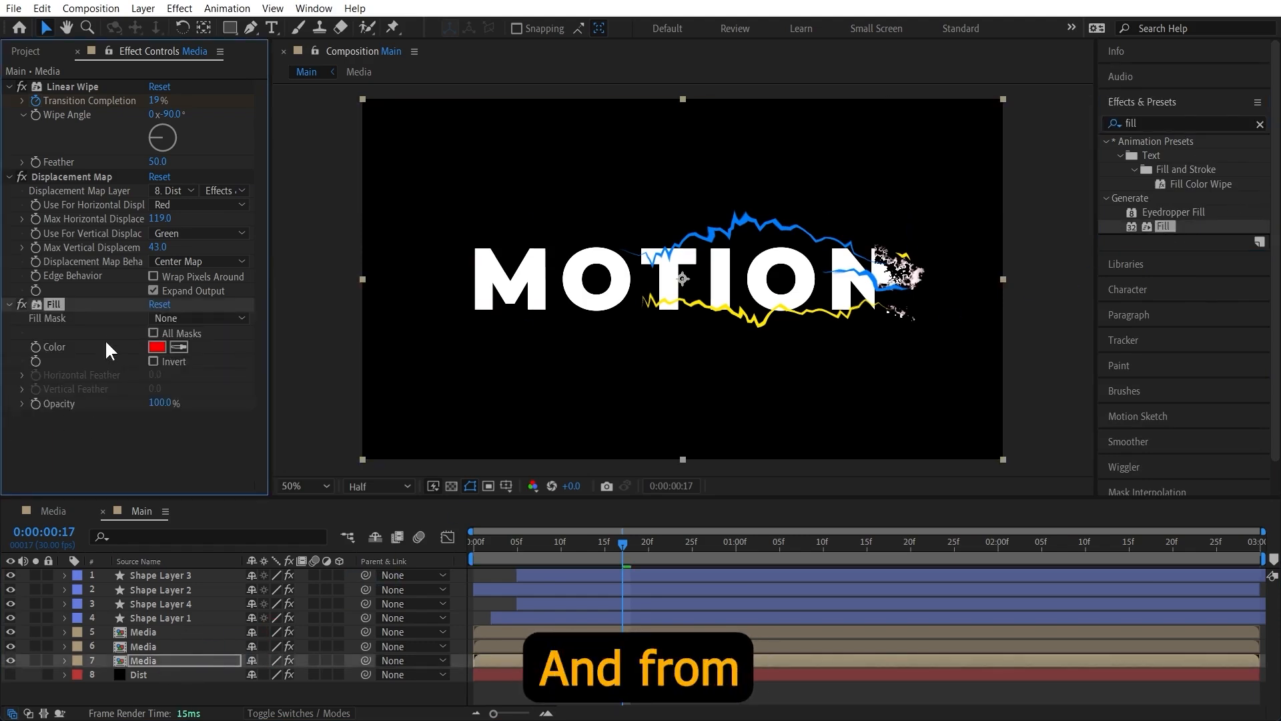
Step: Sample the yellow bolt's color for the lowest Media layer's Fill and shift the two upper Media layers a few frames later
left_click(179, 347)
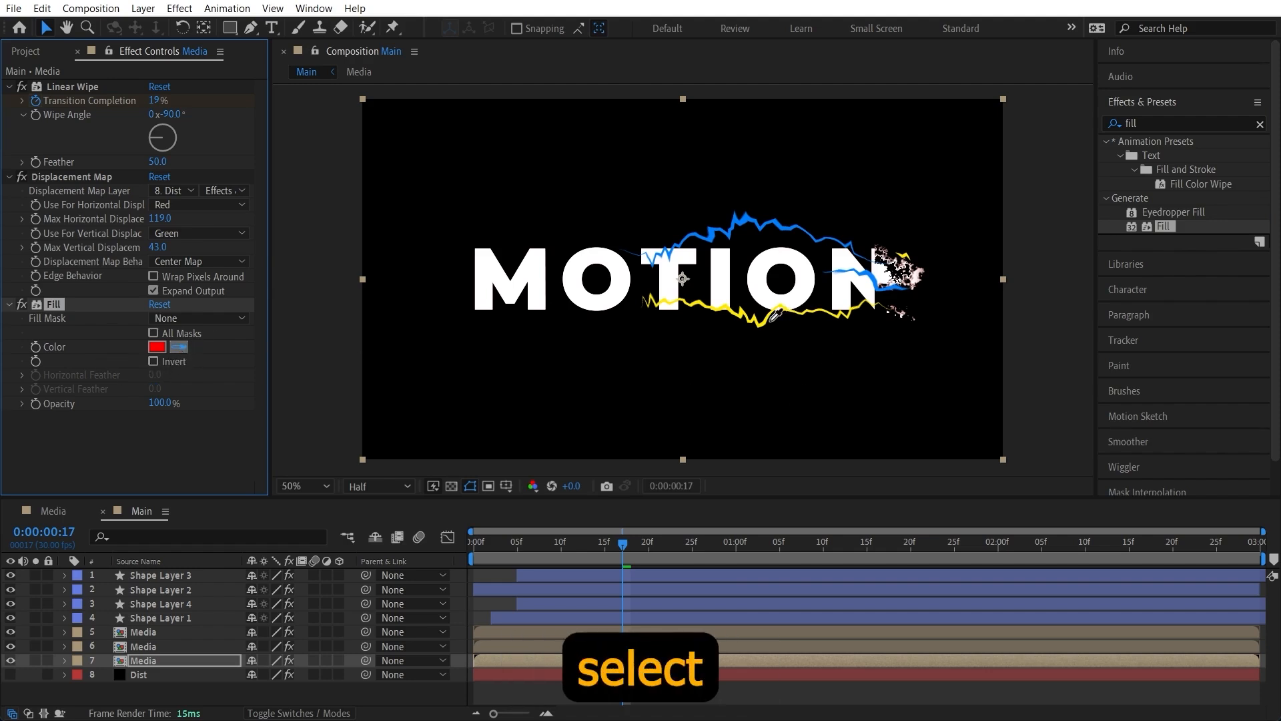
left_click(766, 318)
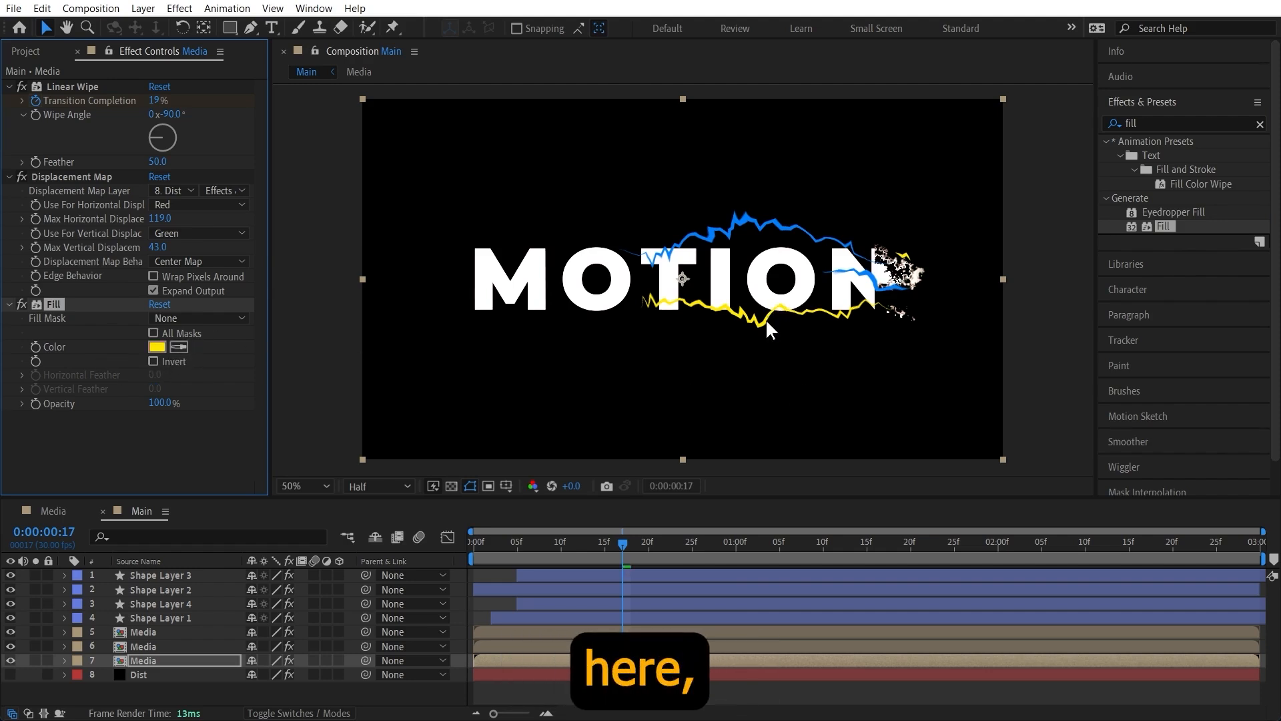
left_click_drag(628, 547, 599, 541)
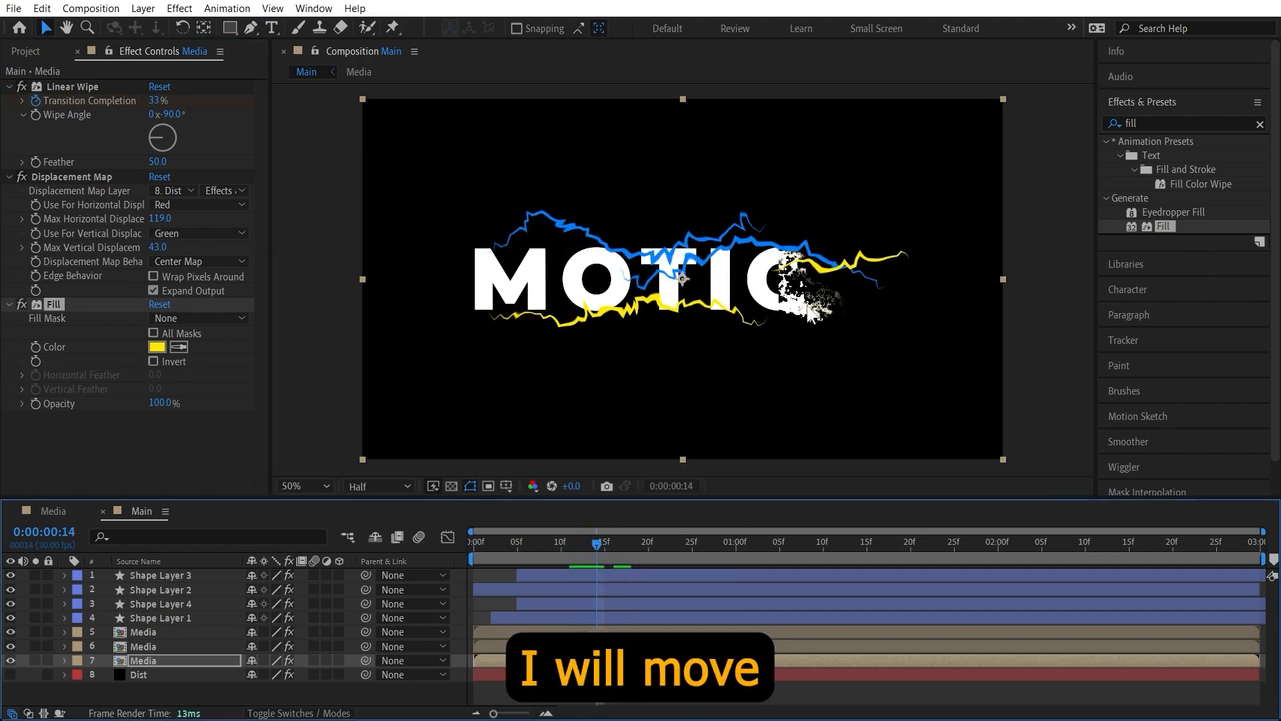
mouse_move(484, 628)
left_mouse_down()
mouse_move(515, 630)
mouse_move(486, 645)
mouse_move(500, 645)
left_mouse_up()
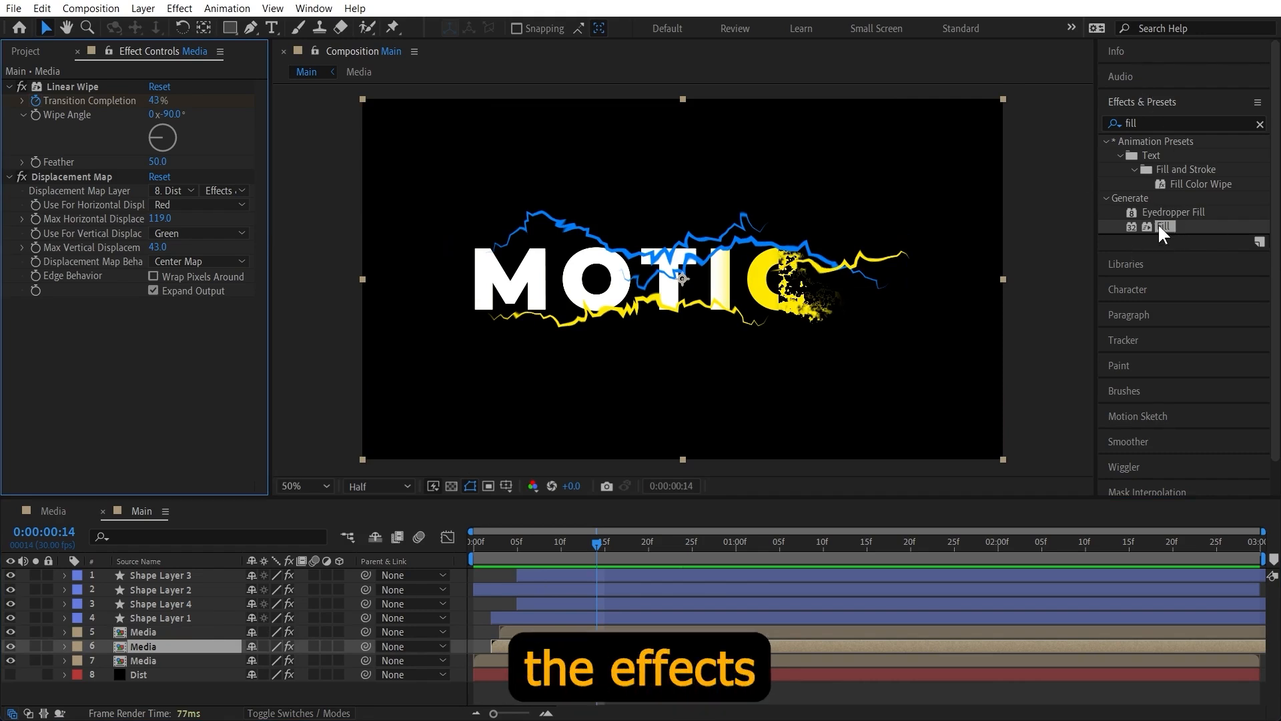
Step: Apply the Fill effect to the middle Media layer and sample its color from the blue bolt
left_click_drag(1165, 225, 142, 642)
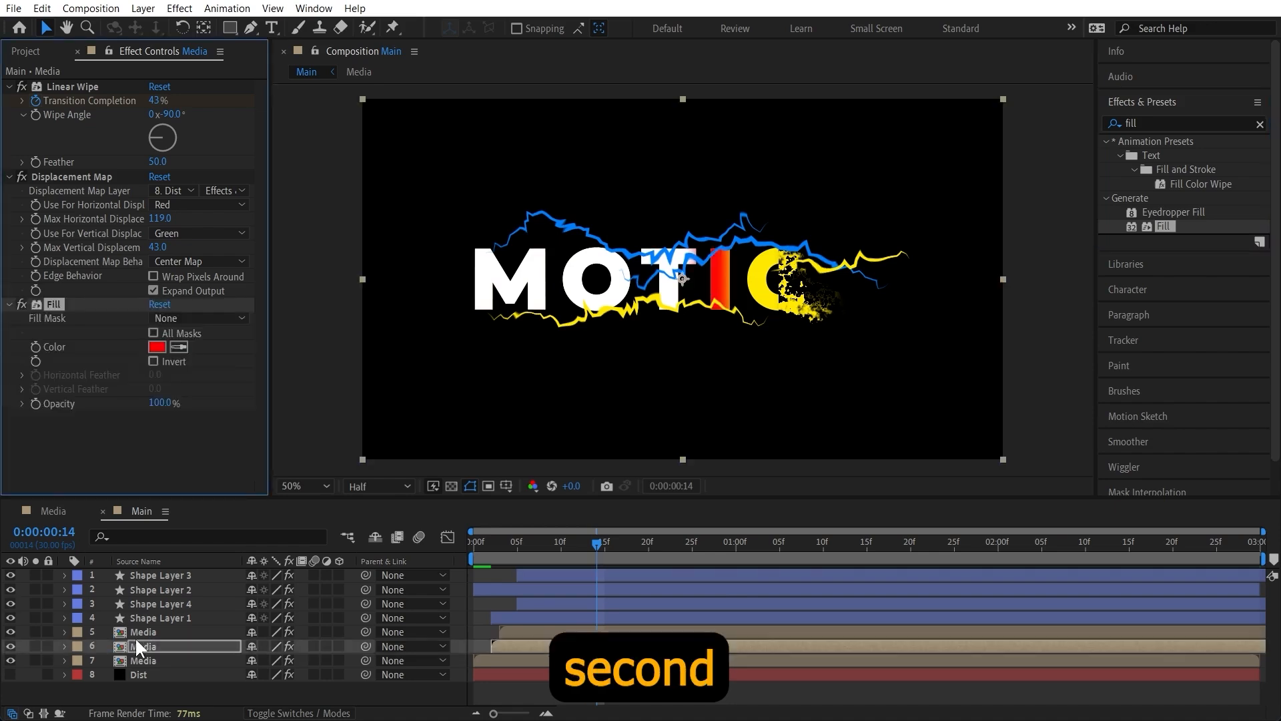
left_click(182, 347)
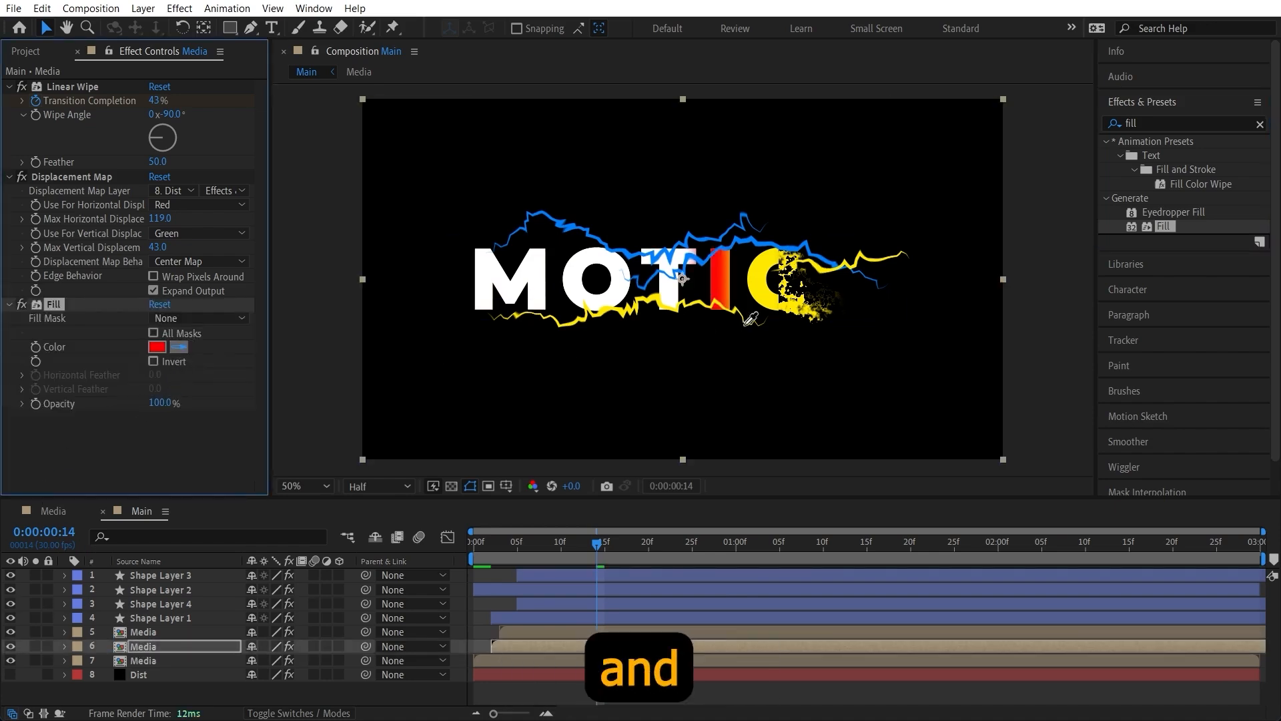
left_click(655, 275)
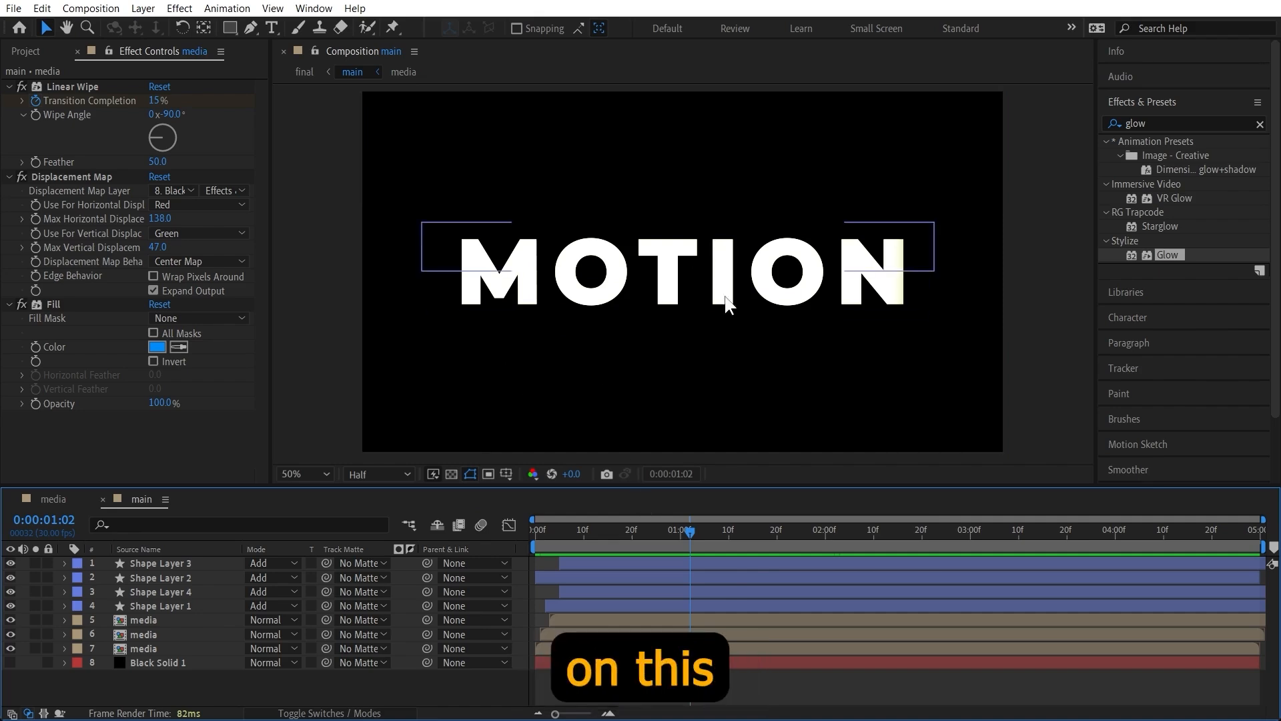
Step: Add a null object to the main composition and parent all the other layers to it
left_click(574, 530)
left_click(564, 530)
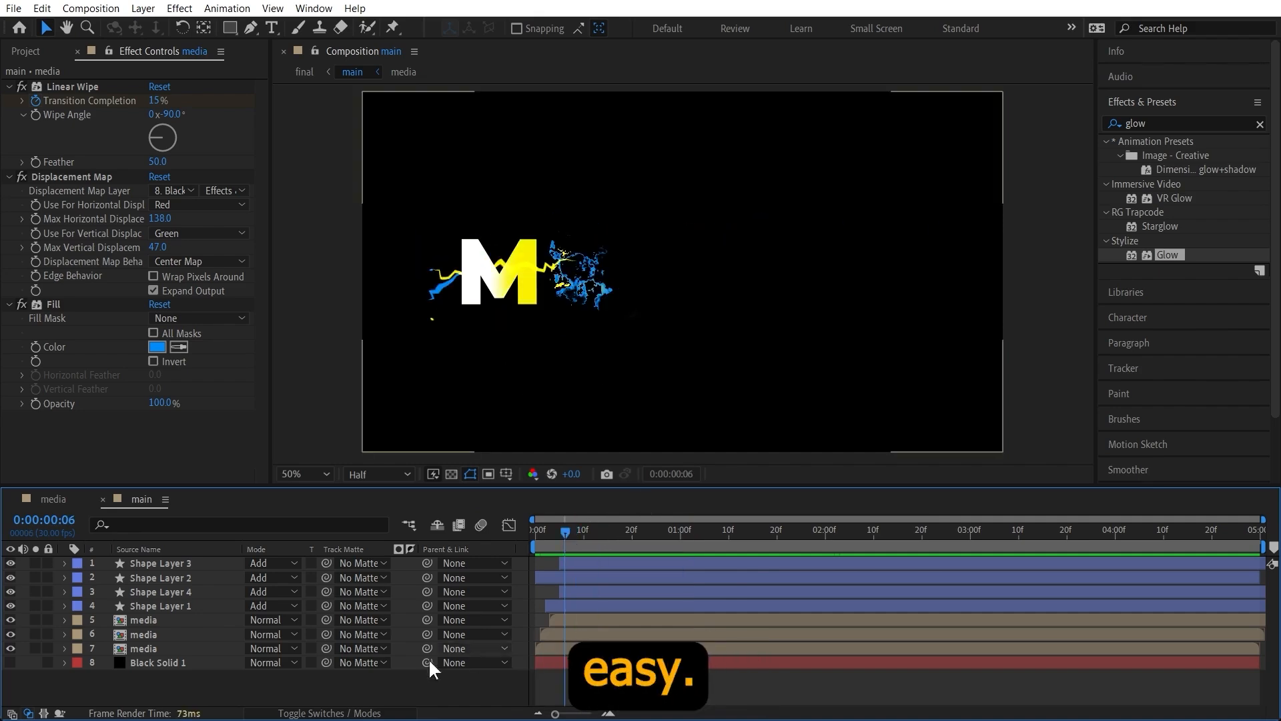
right_click(295, 686)
mouse_move(413, 490)
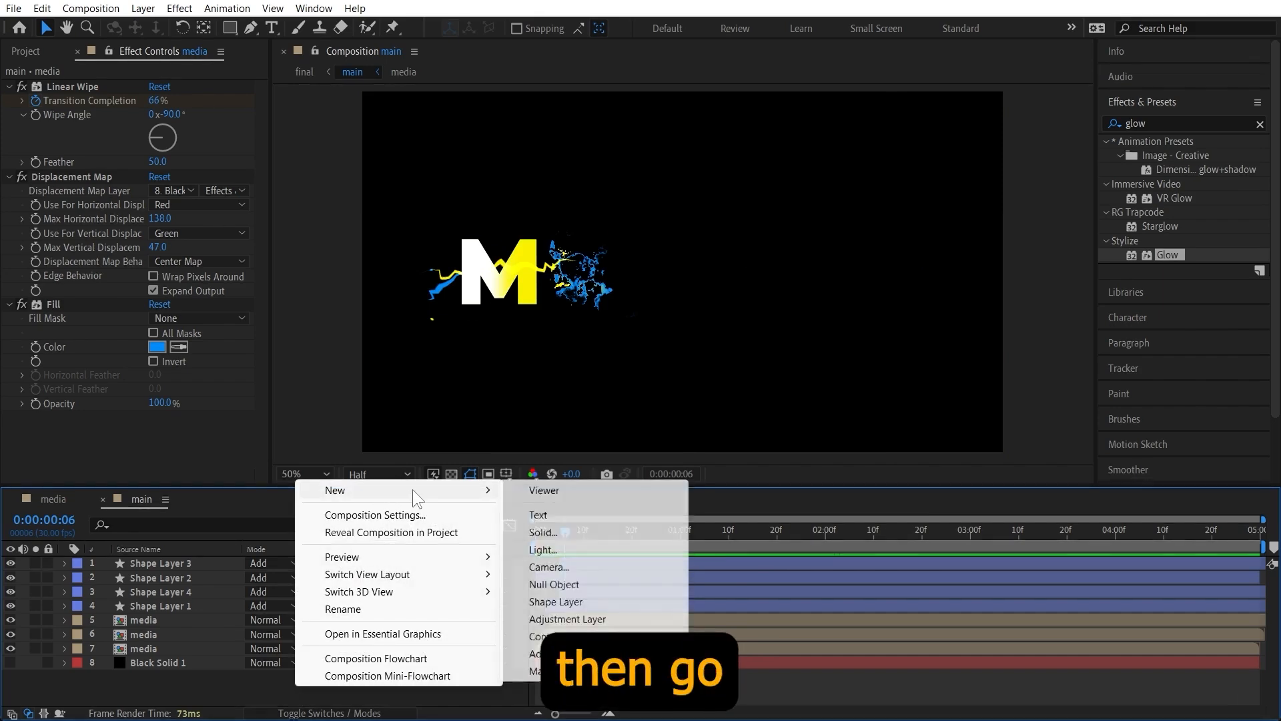
left_click(554, 584)
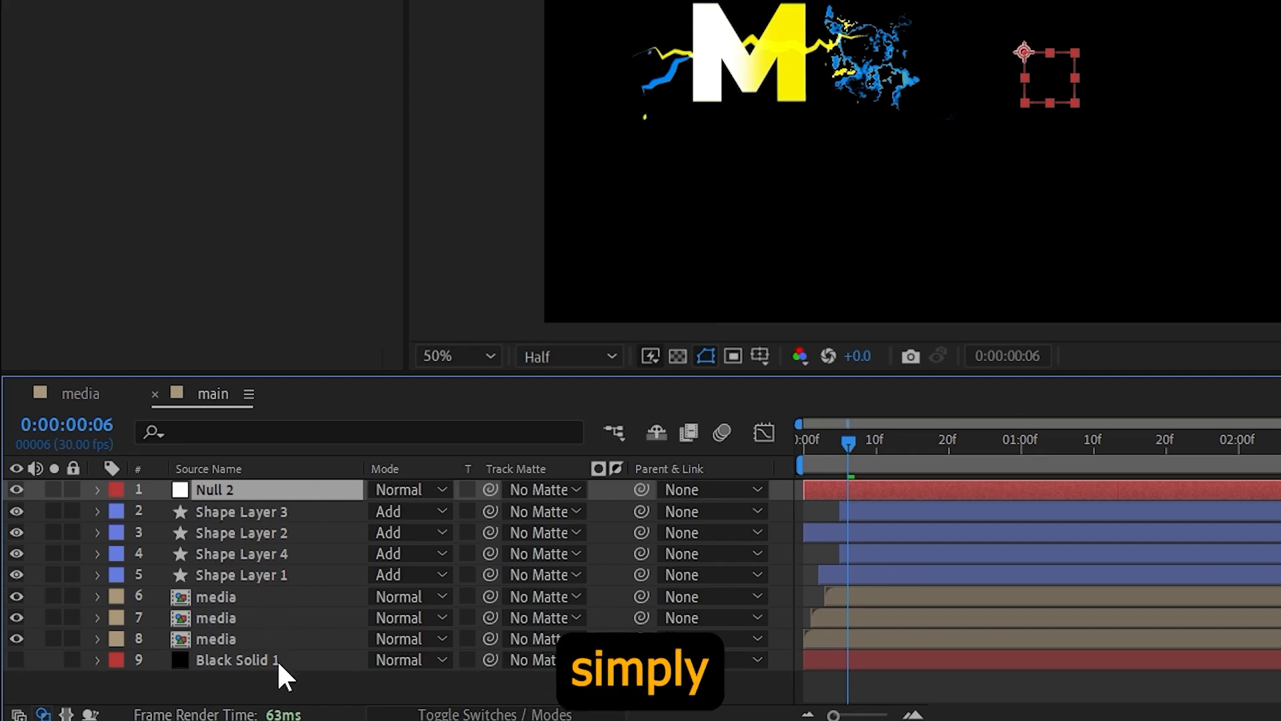
left_click_drag(283, 675, 158, 507)
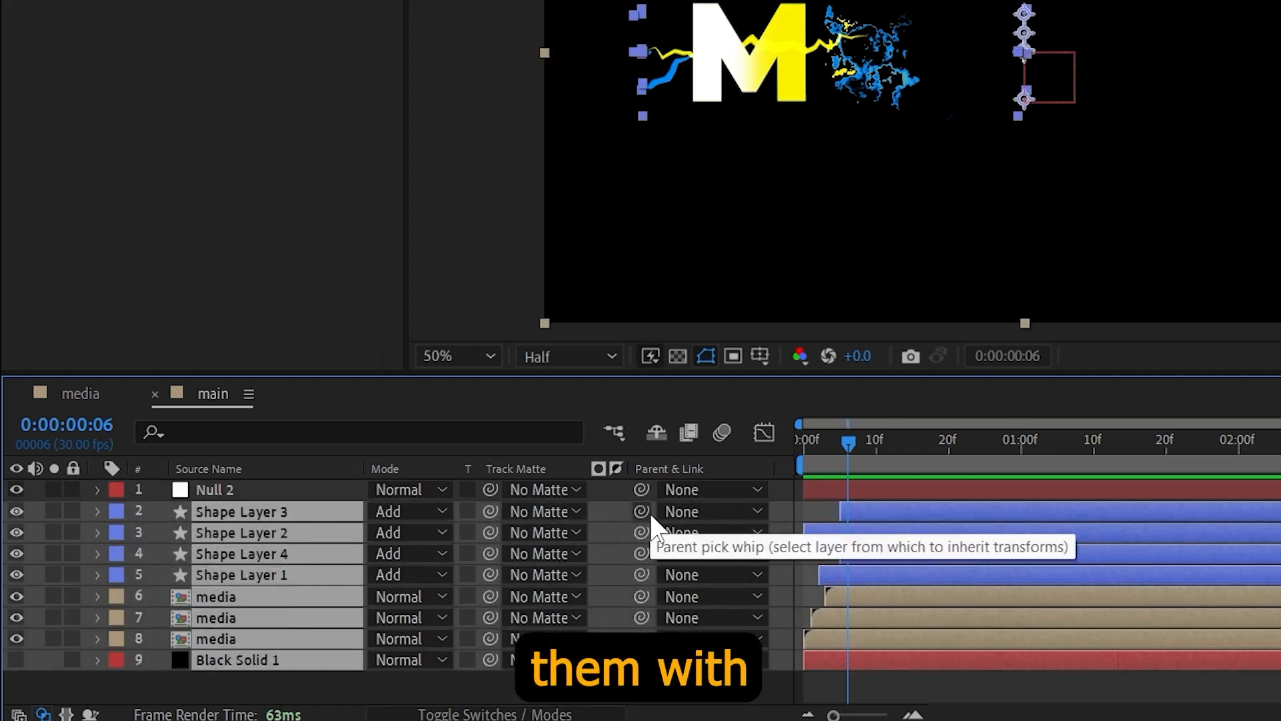
left_click_drag(639, 518, 270, 487)
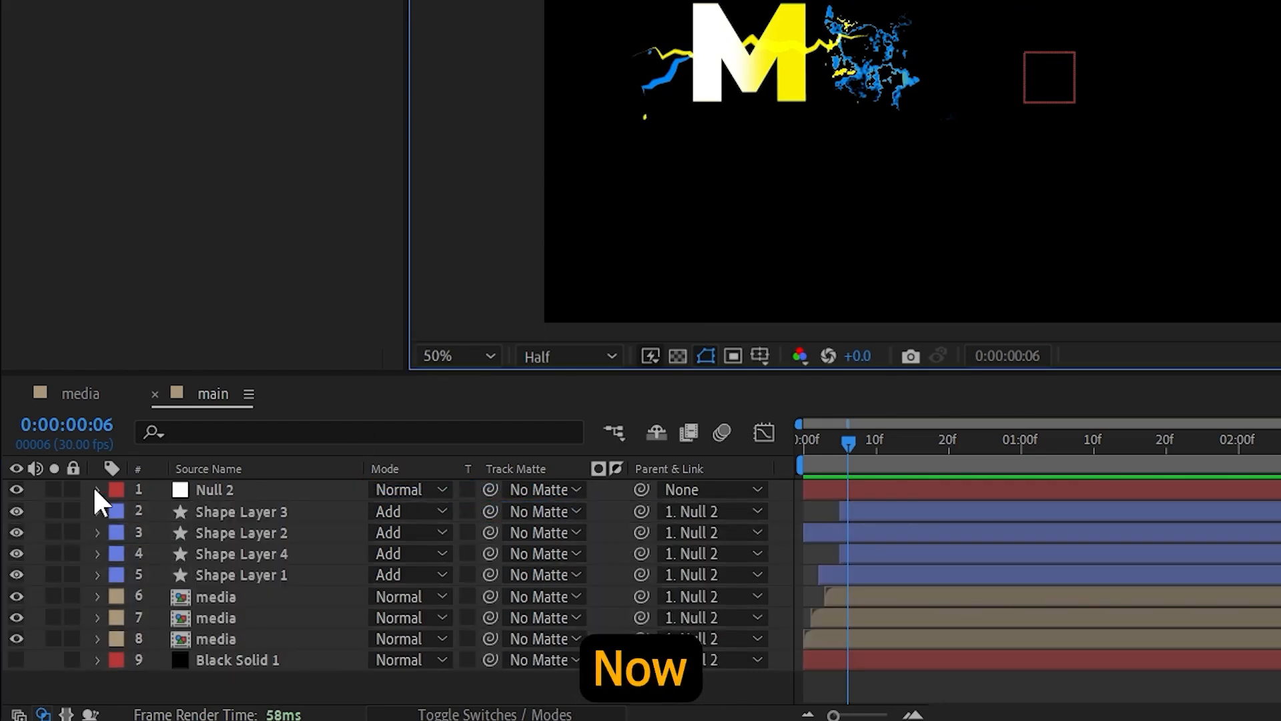
Step: Find the Slider Control effect, apply it to the null layer and duplicate it there
left_click(248, 486)
left_click_drag(1109, 57, 1022, 63)
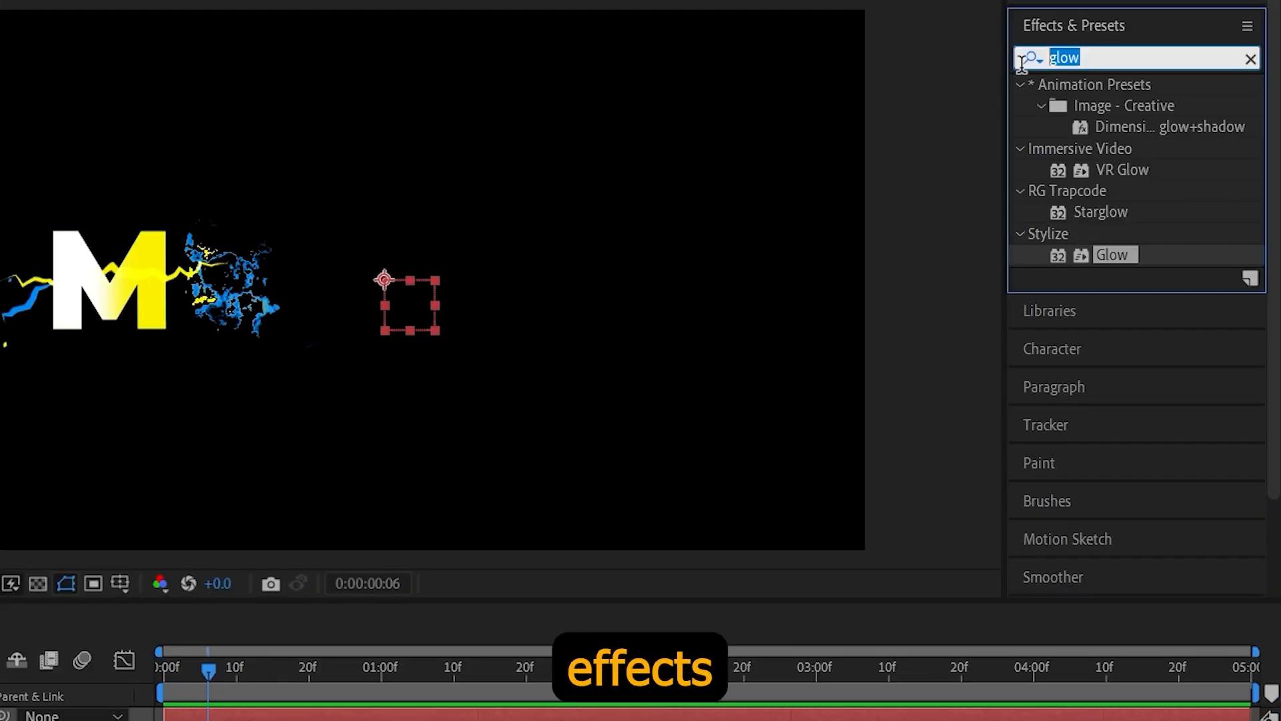
type("slider")
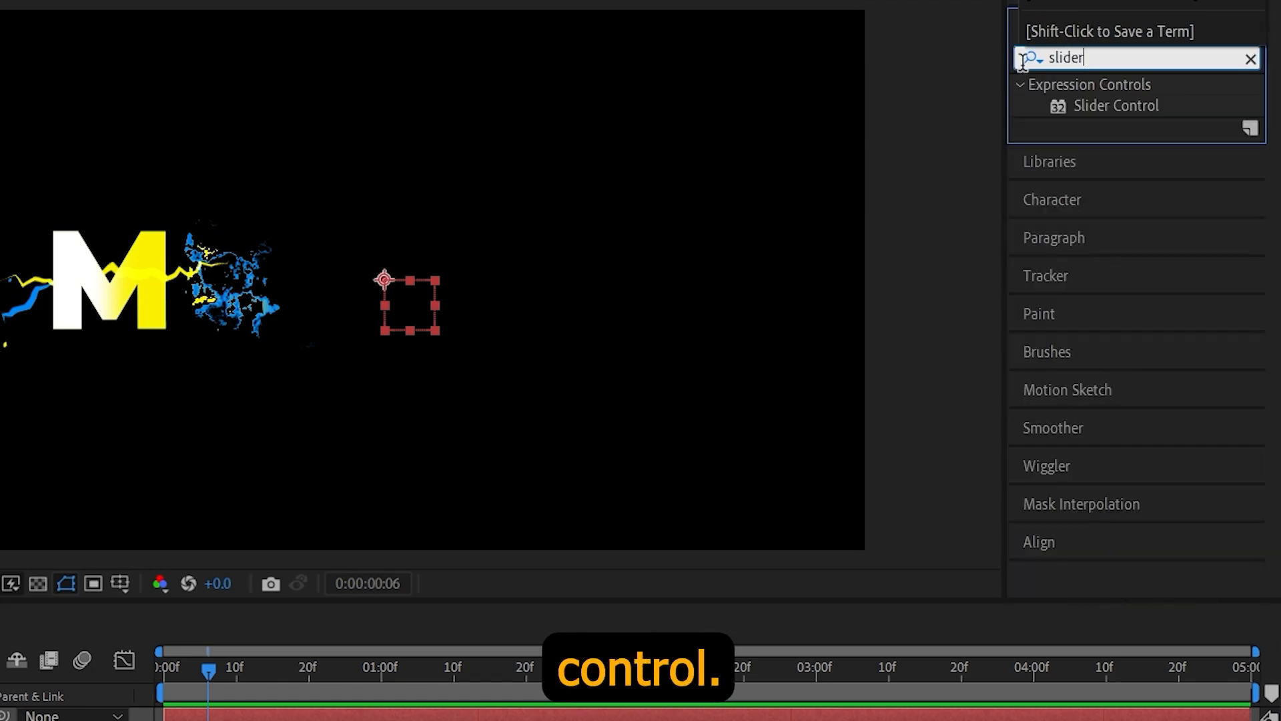
left_click_drag(1124, 109, 241, 510)
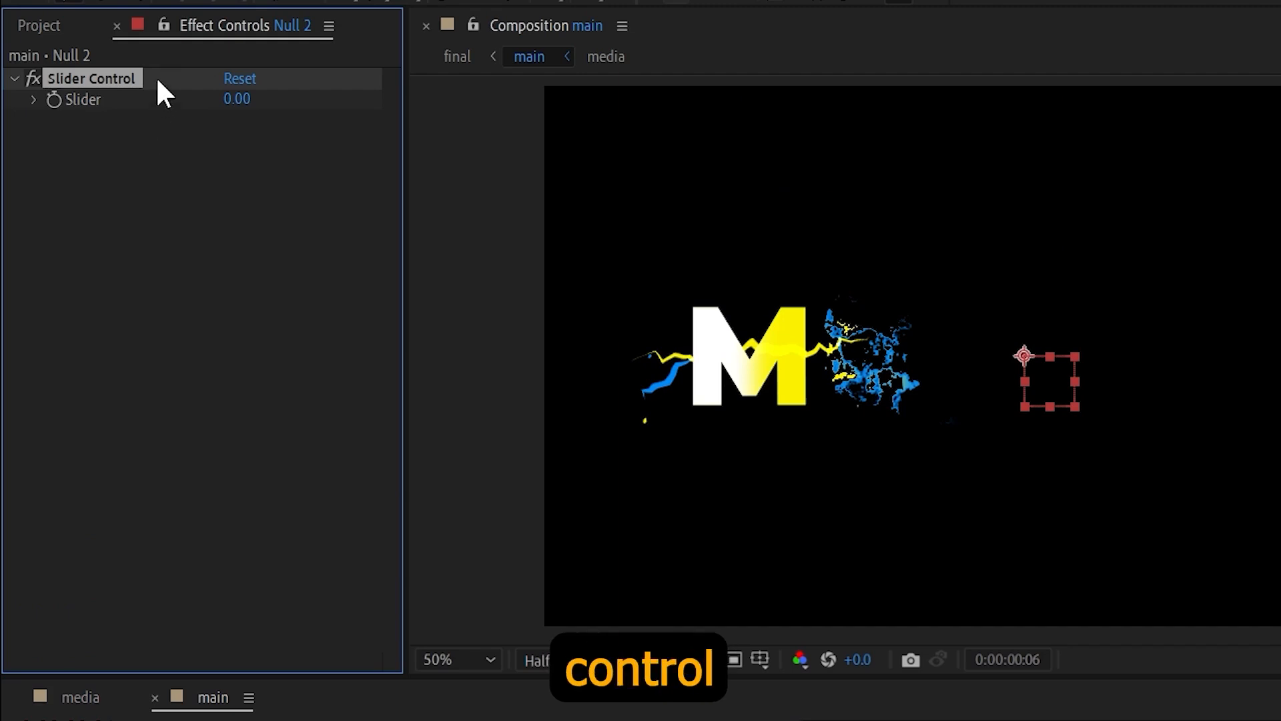
key("ctrl+d")
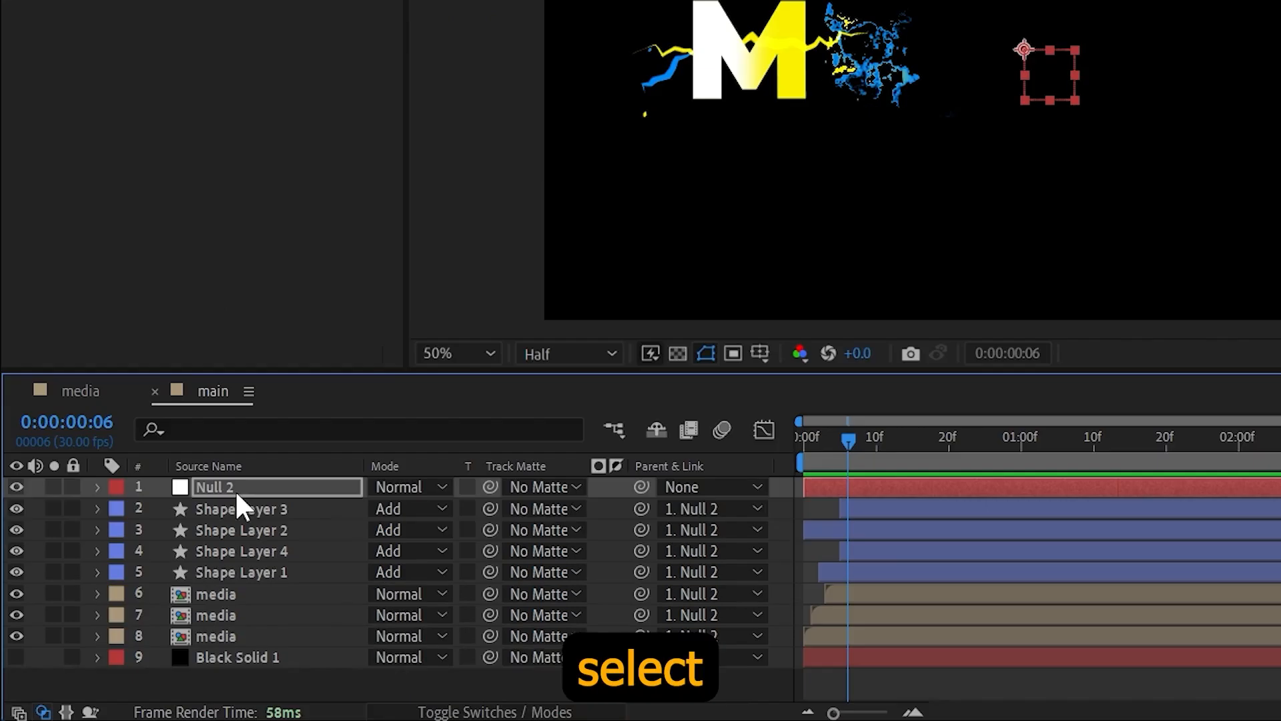
Step: Give the null's Position the expression wiggle(effect("Slider Control")("Slider"),effect("Slider Control 2")("Slider")) and play back the animation
left_click(224, 486)
key("p")
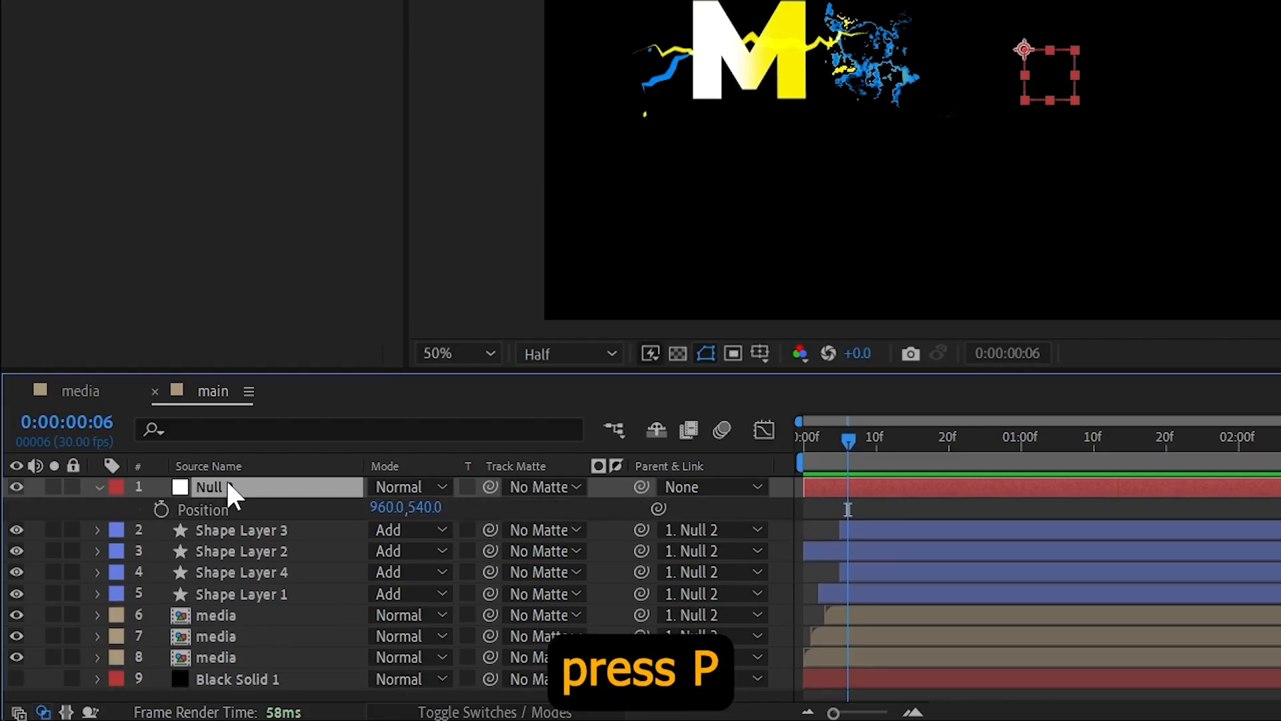
left_click(161, 507, "alt")
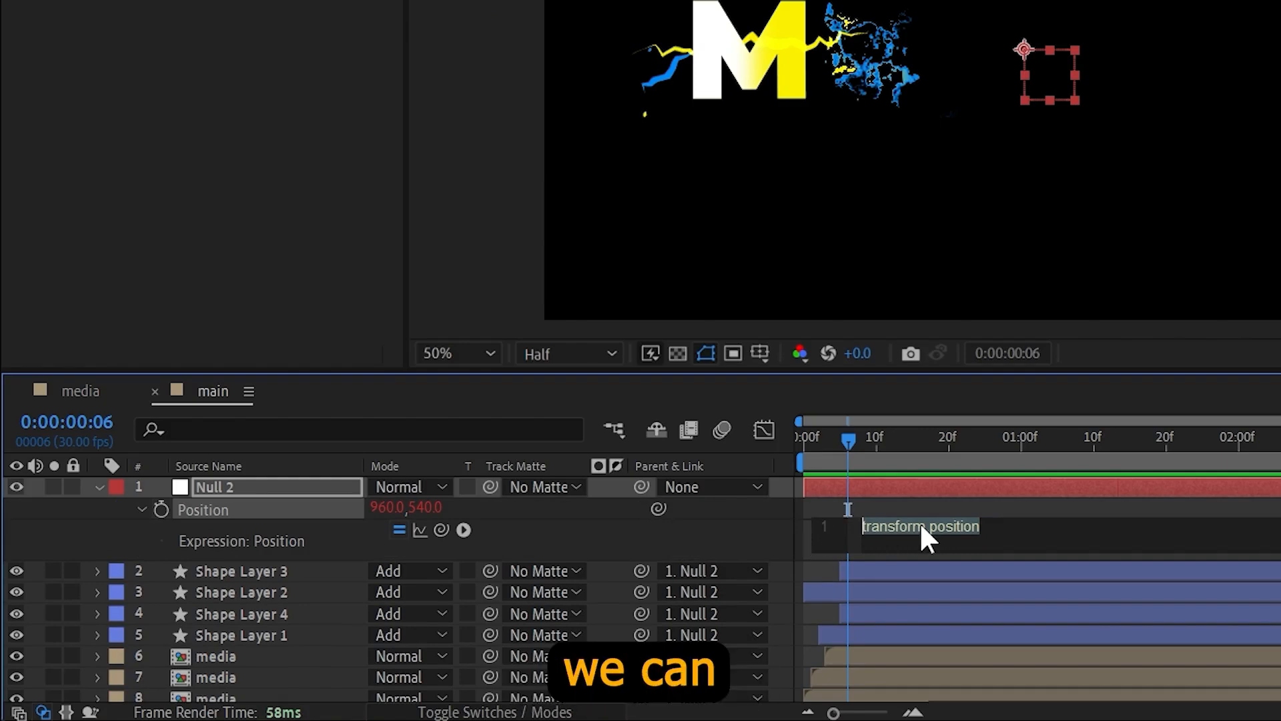
type("wig")
key("Return")
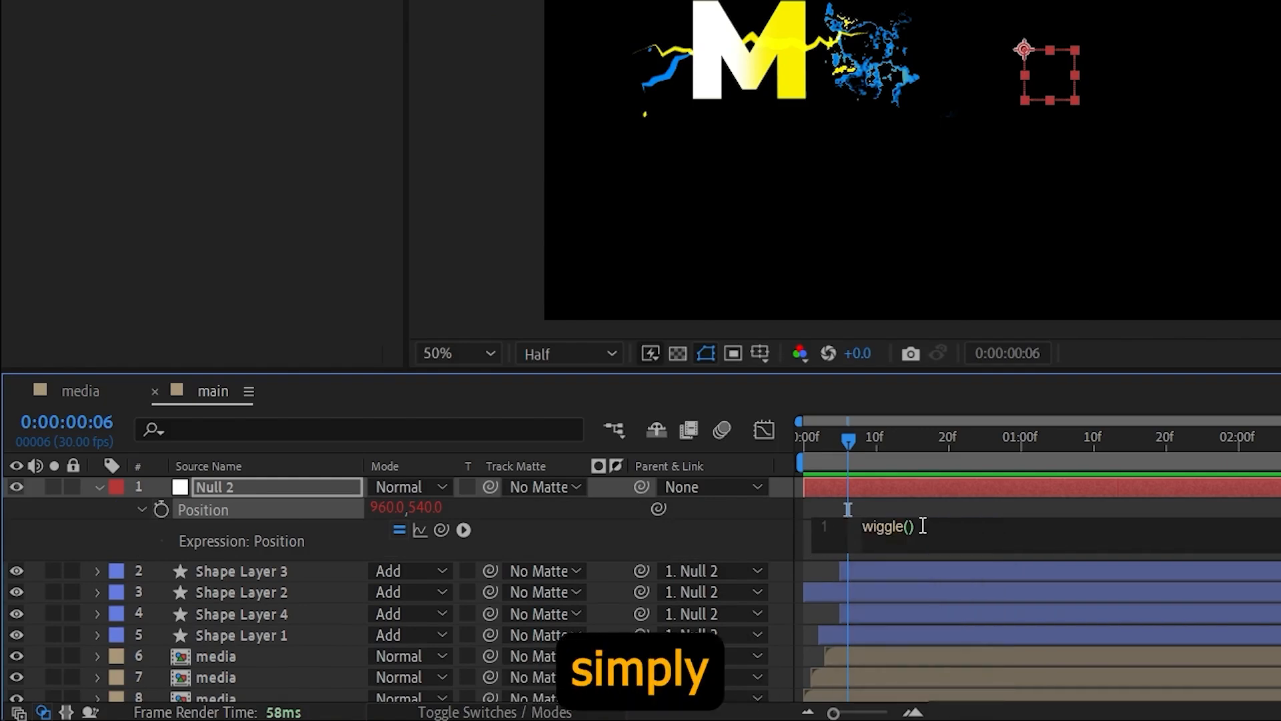
left_click_drag(441, 530, 107, 69)
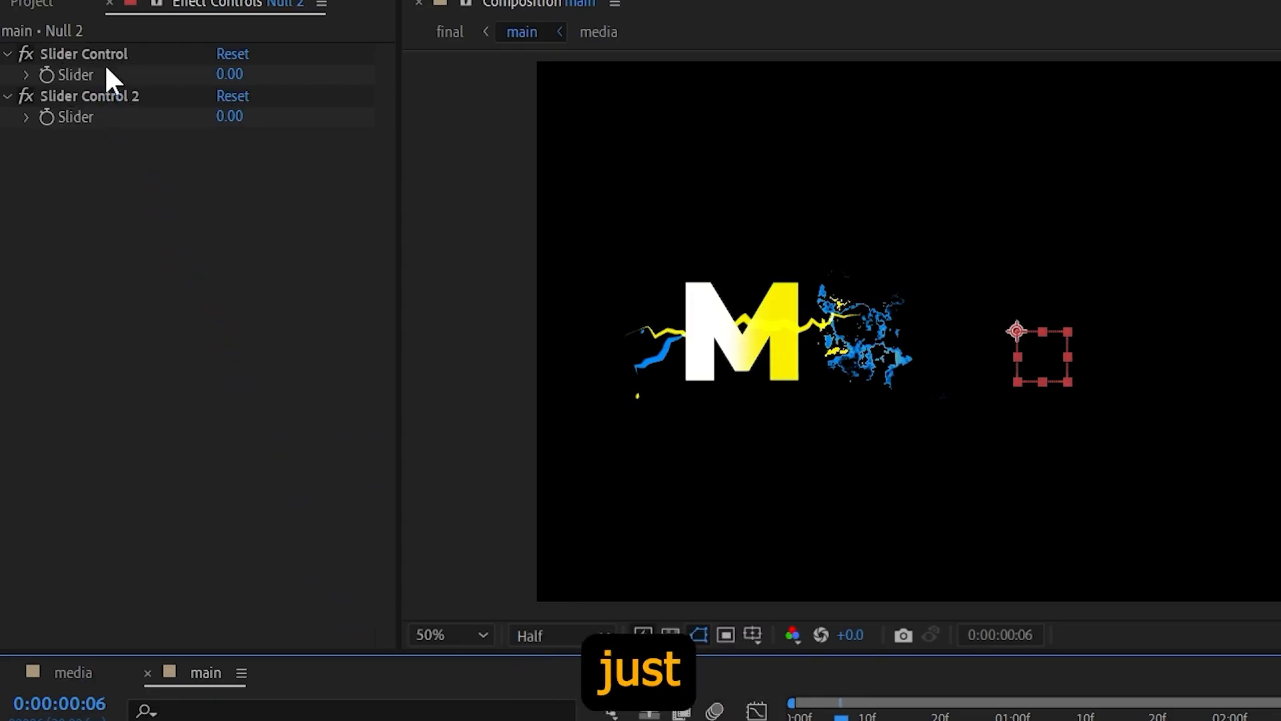
type(",")
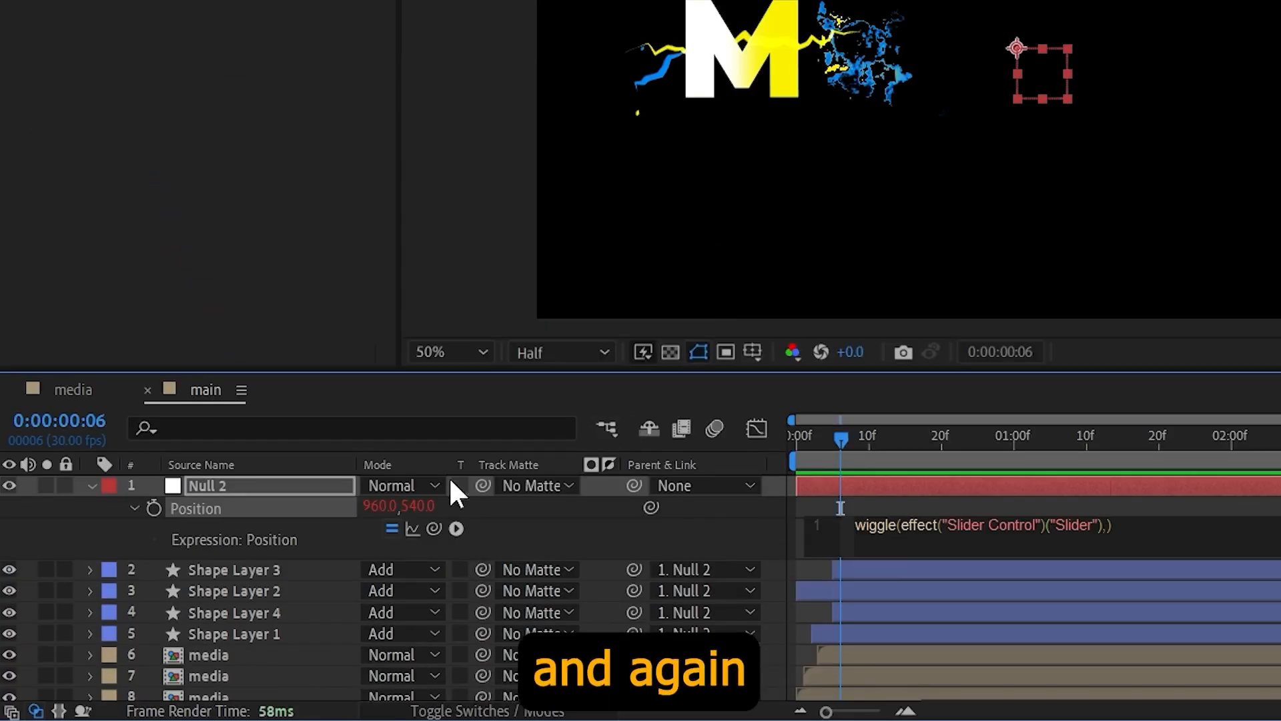
left_click_drag(433, 528, 74, 136)
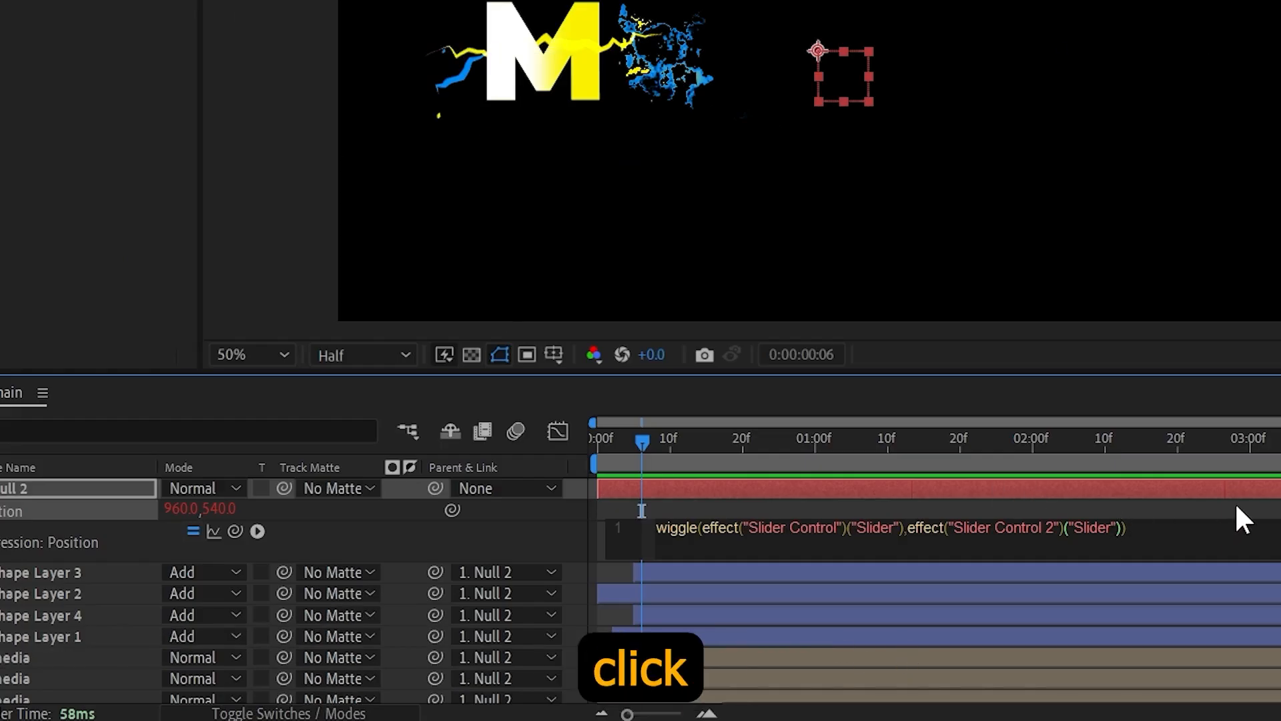
left_click(1240, 478)
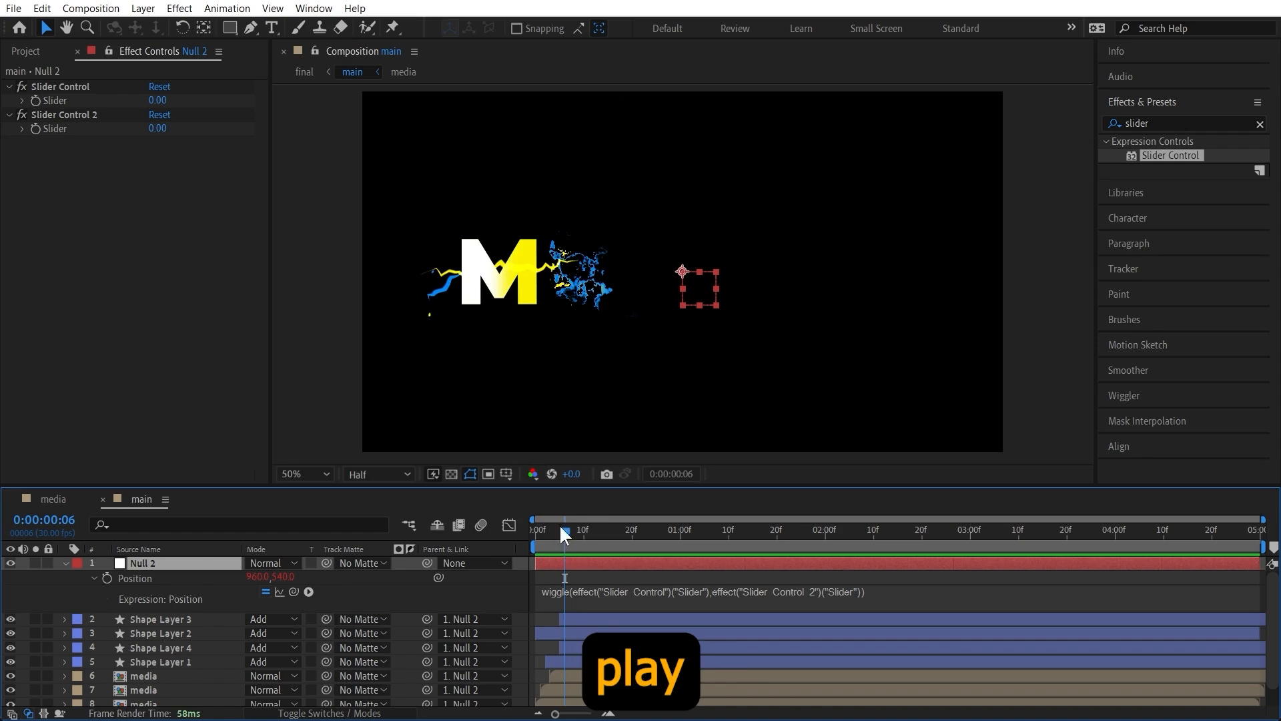
key("space")
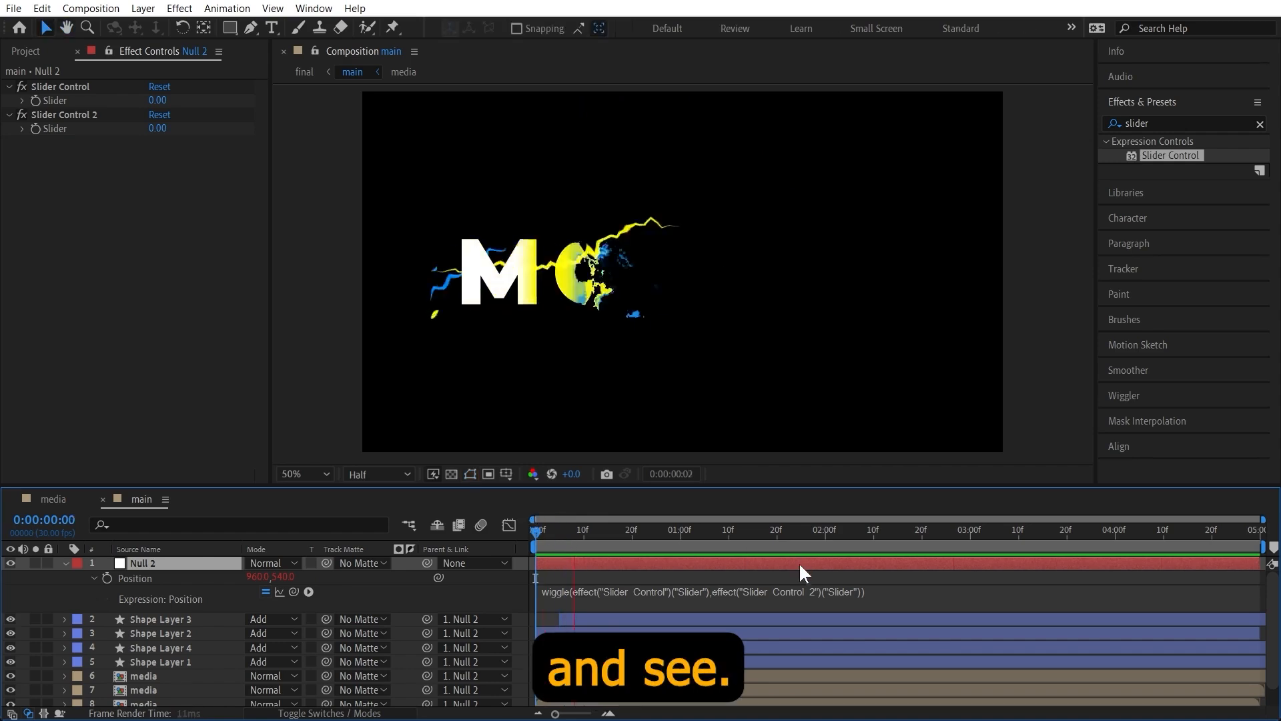
Step: Start keyframing both null sliders at 0:00:00:22 and reveal their keyframes in the timeline
left_click(626, 531)
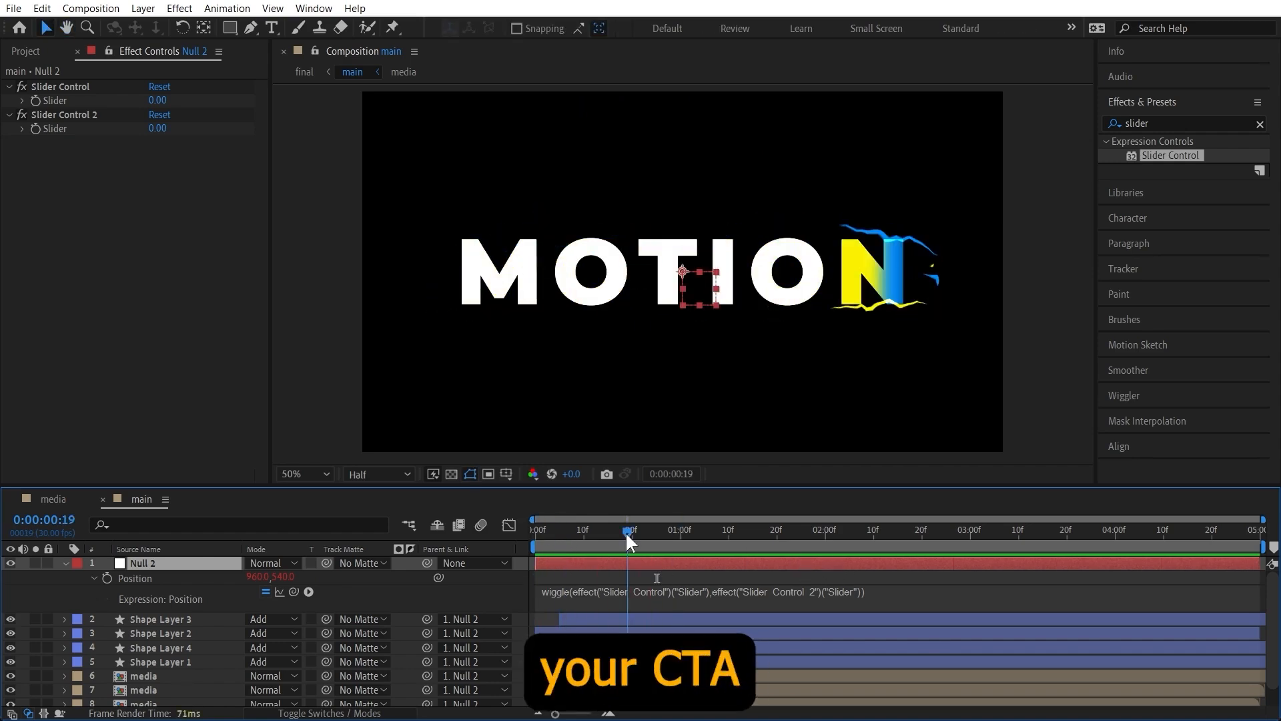
left_click_drag(624, 530, 642, 534)
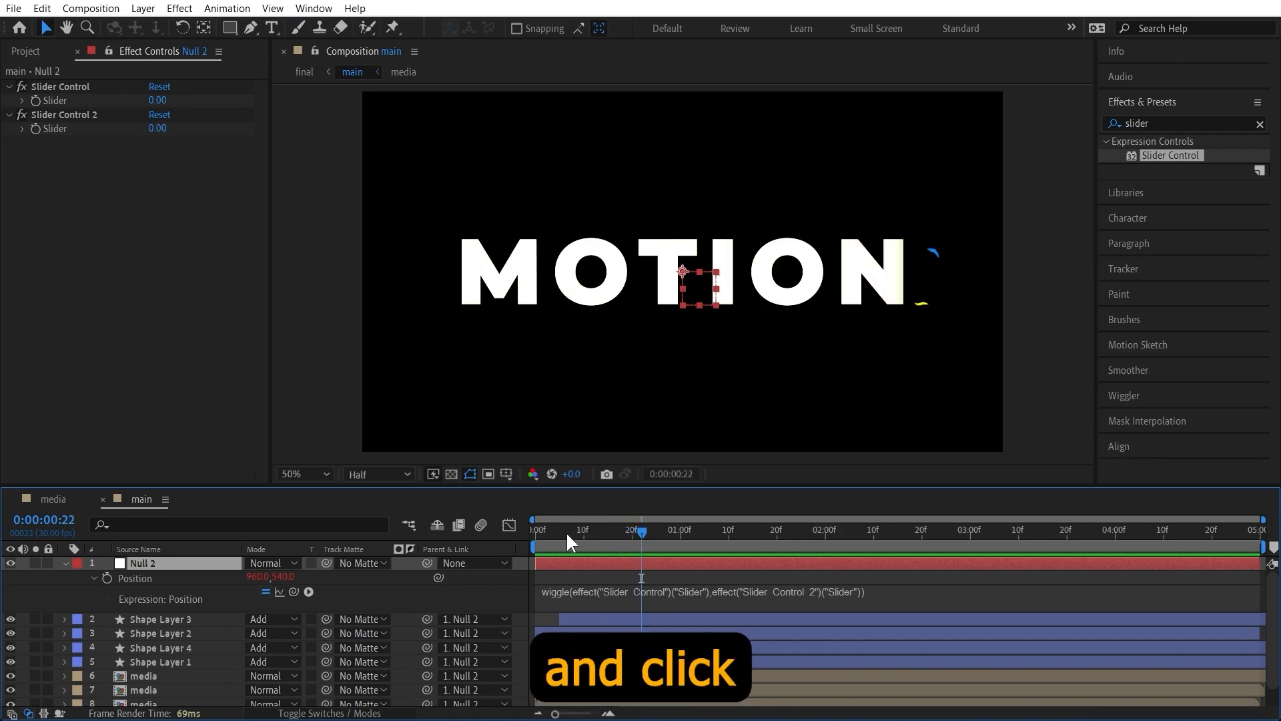
left_click(40, 87)
left_click(37, 116)
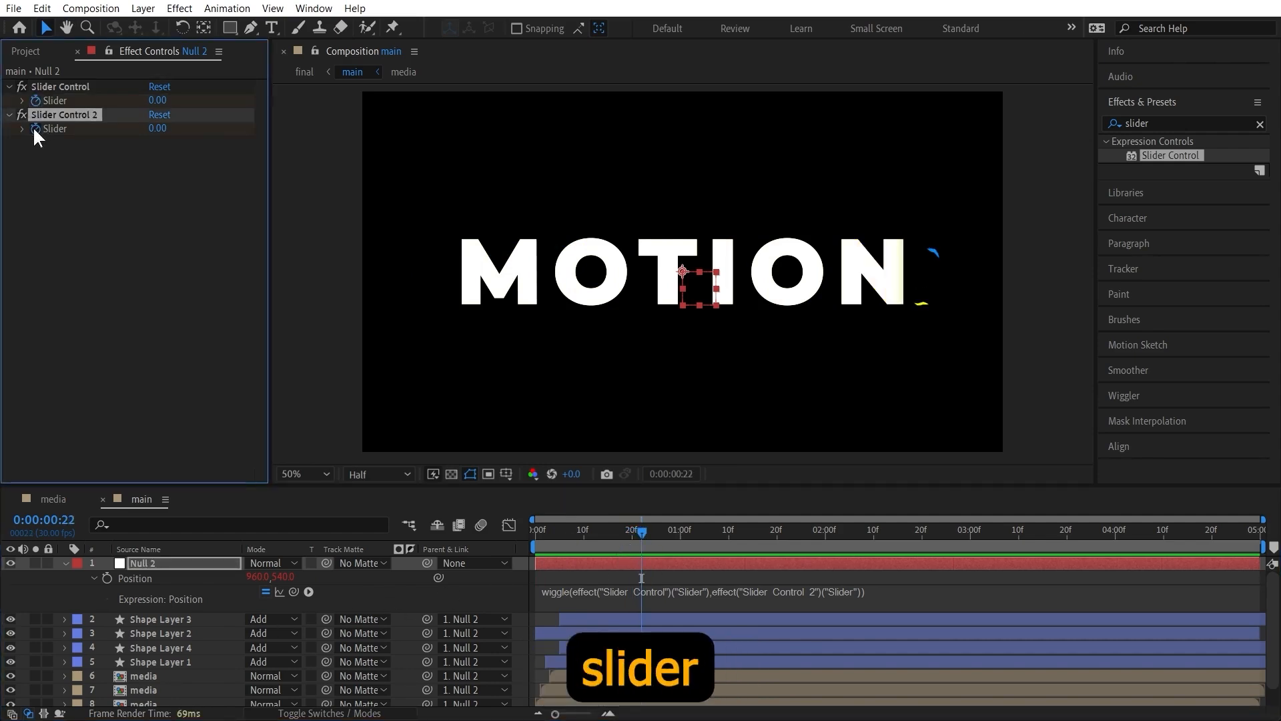
key("u")
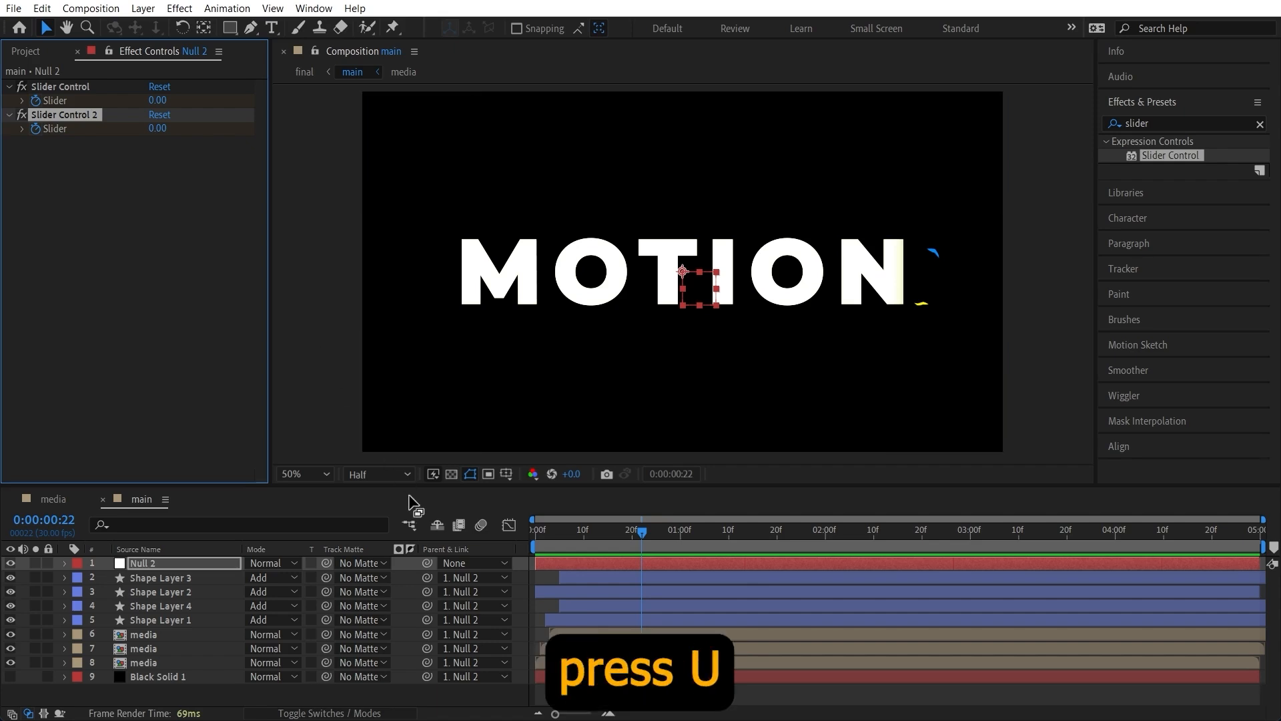
key("u")
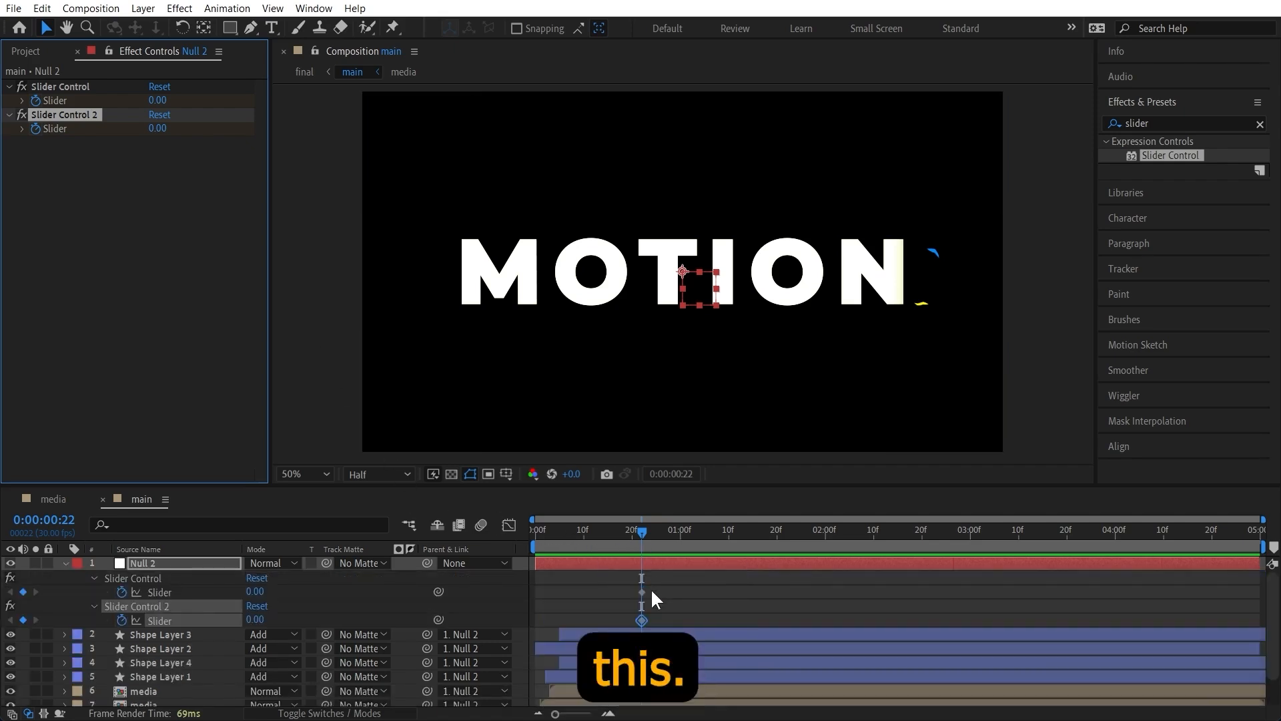
Step: Keyframe Slider Control at 100 and Slider Control 2 at 20, with both keyframes placed at the composition's start
left_click_drag(633, 530, 543, 530)
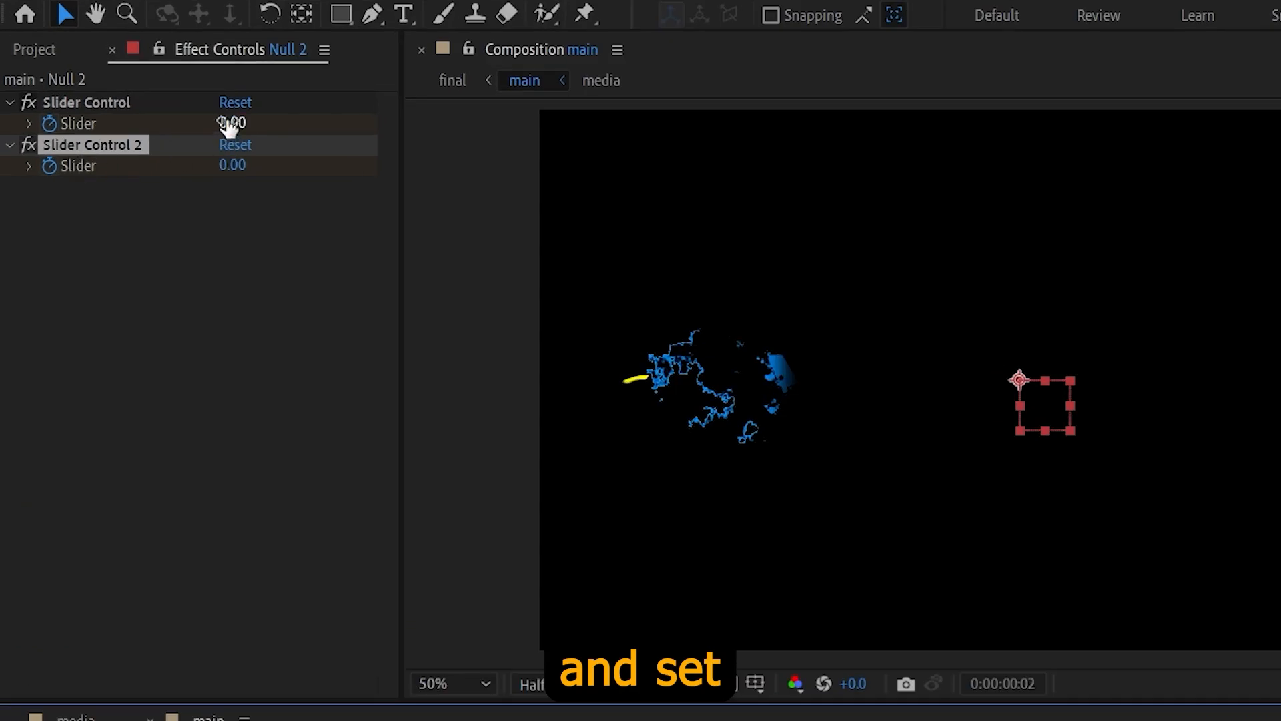
left_click(230, 125)
type("100")
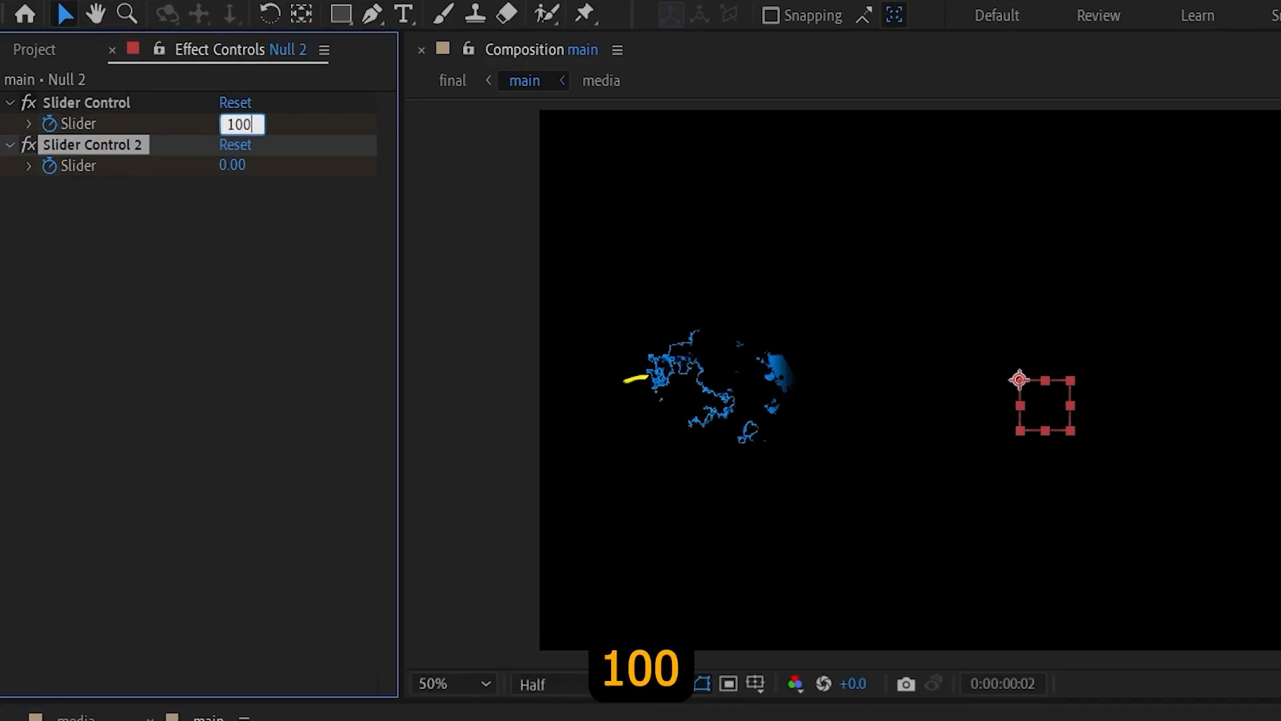
key("Return")
left_click(228, 165)
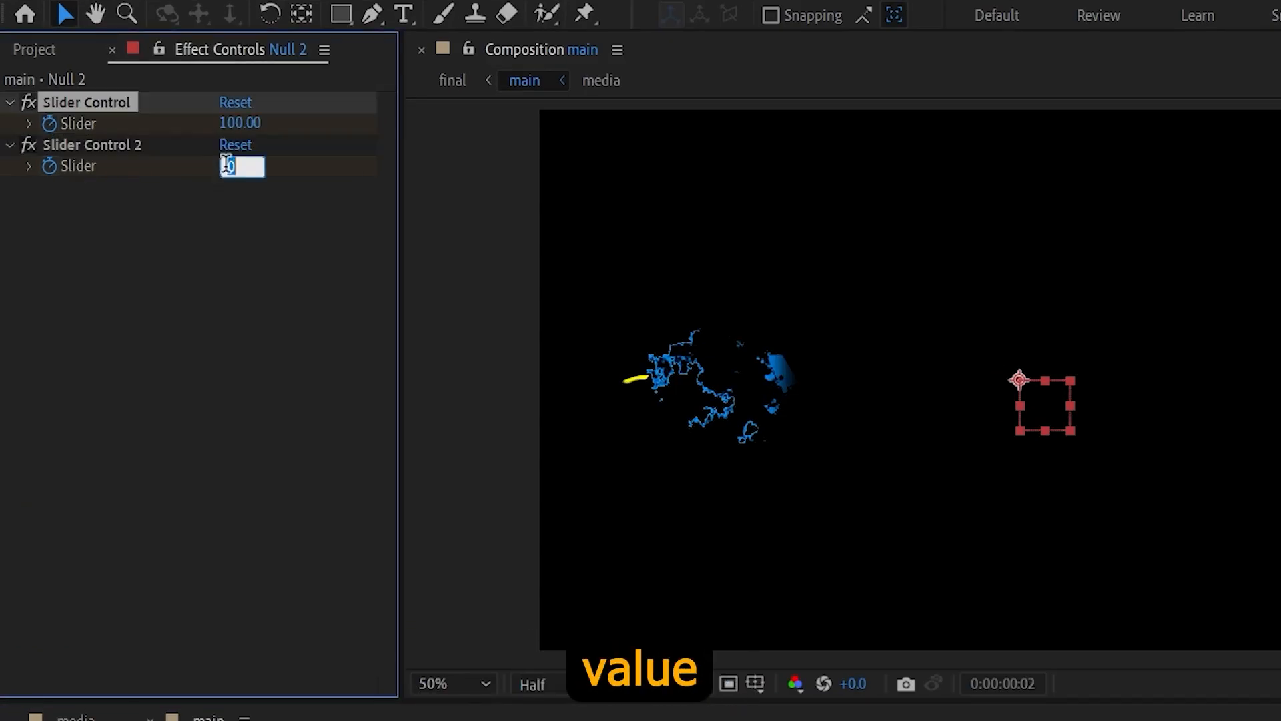
type("20")
key("Return")
left_click_drag(578, 575, 535, 619)
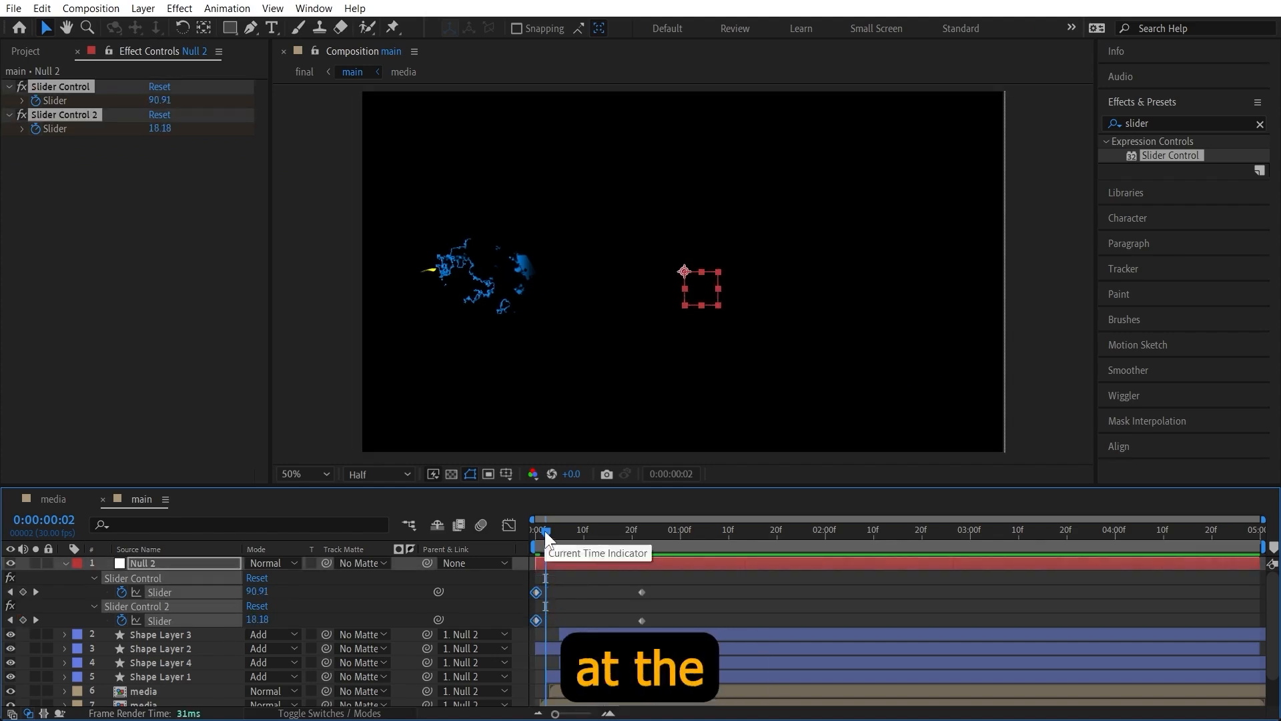
Step: Play back the animation from the first frame to check the shake settling on the MOTION text
left_click_drag(544, 530, 536, 531)
key("space")
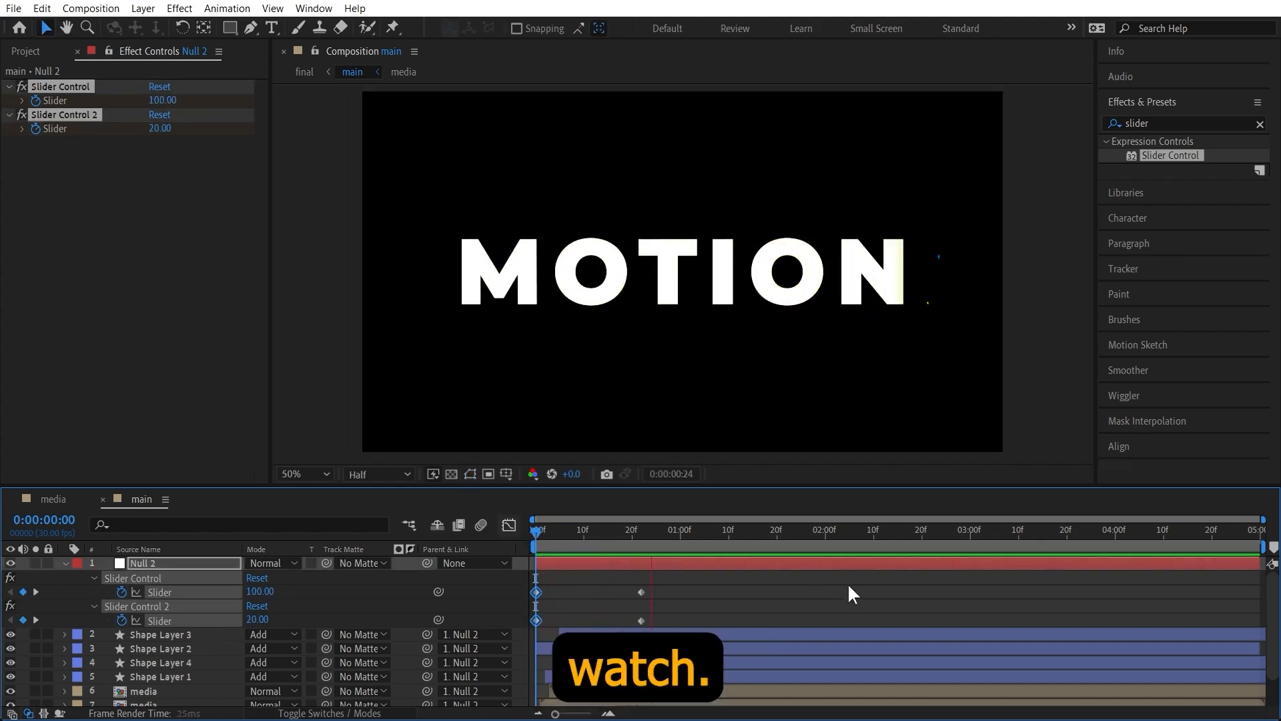
key("space")
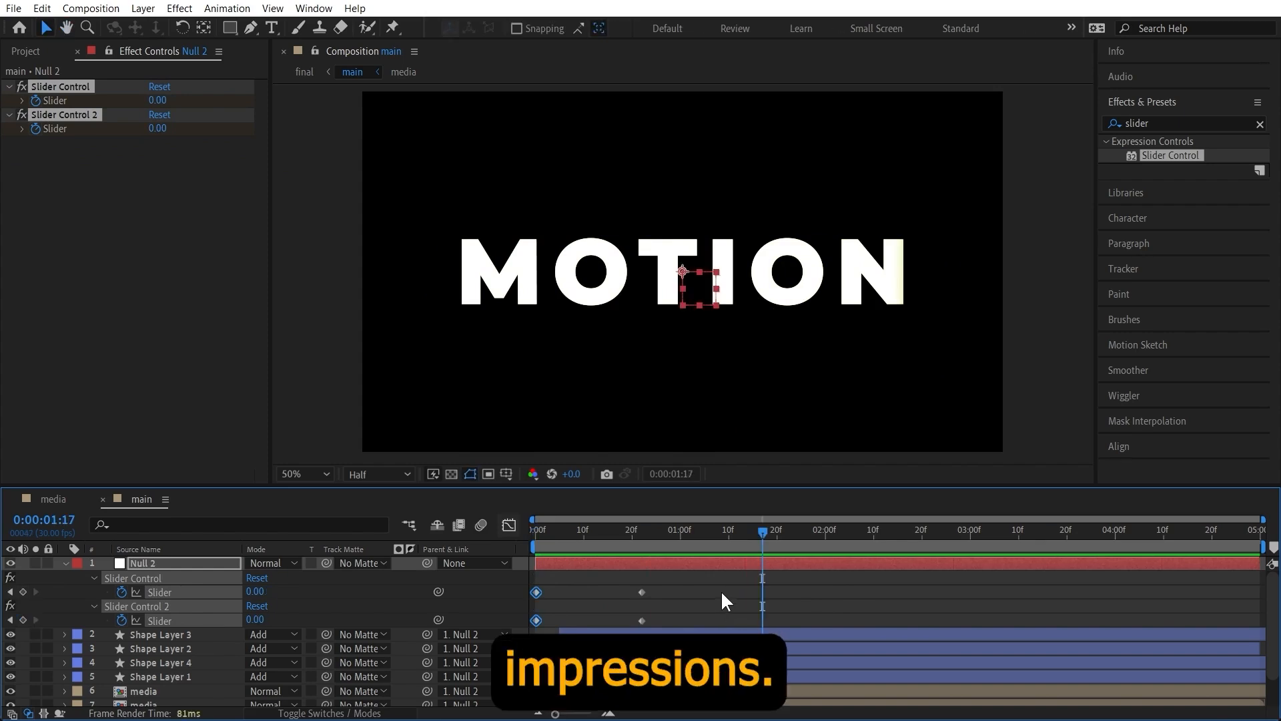
Step: Collapse the null layer's properties and create a 1920x1080, 30 fps, 3-second composition named final
left_click(65, 563)
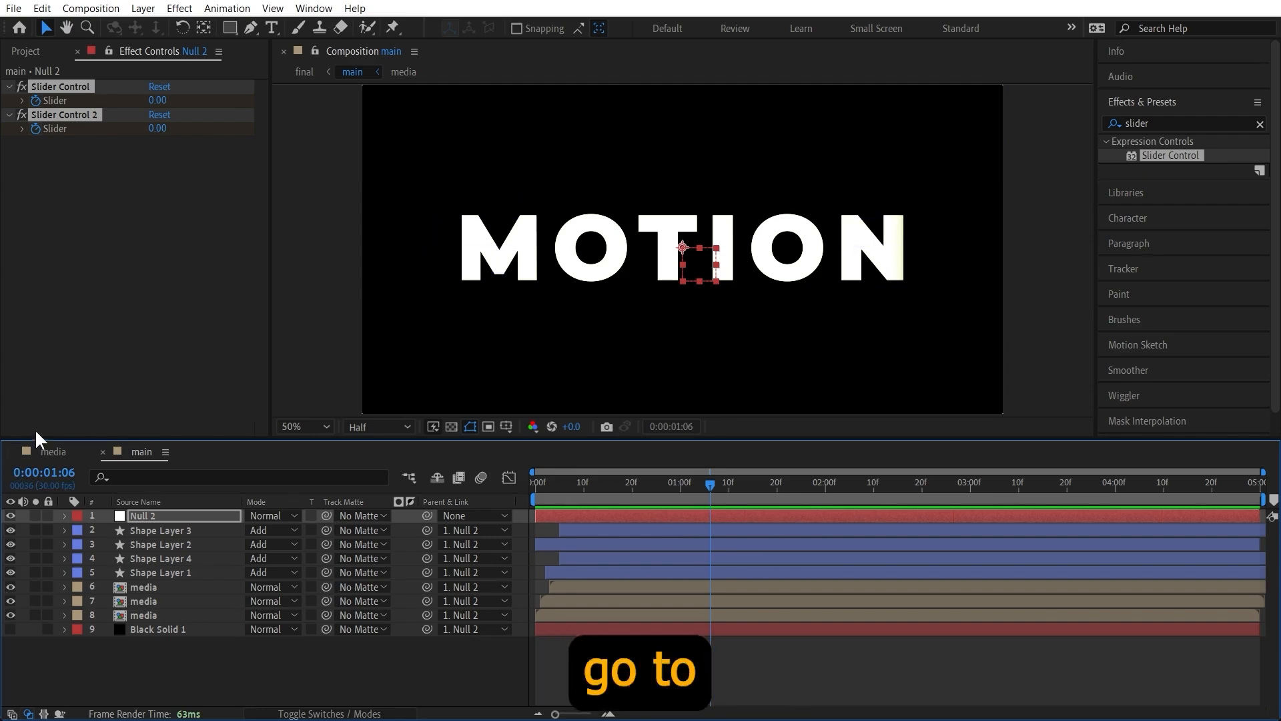
left_click(39, 51)
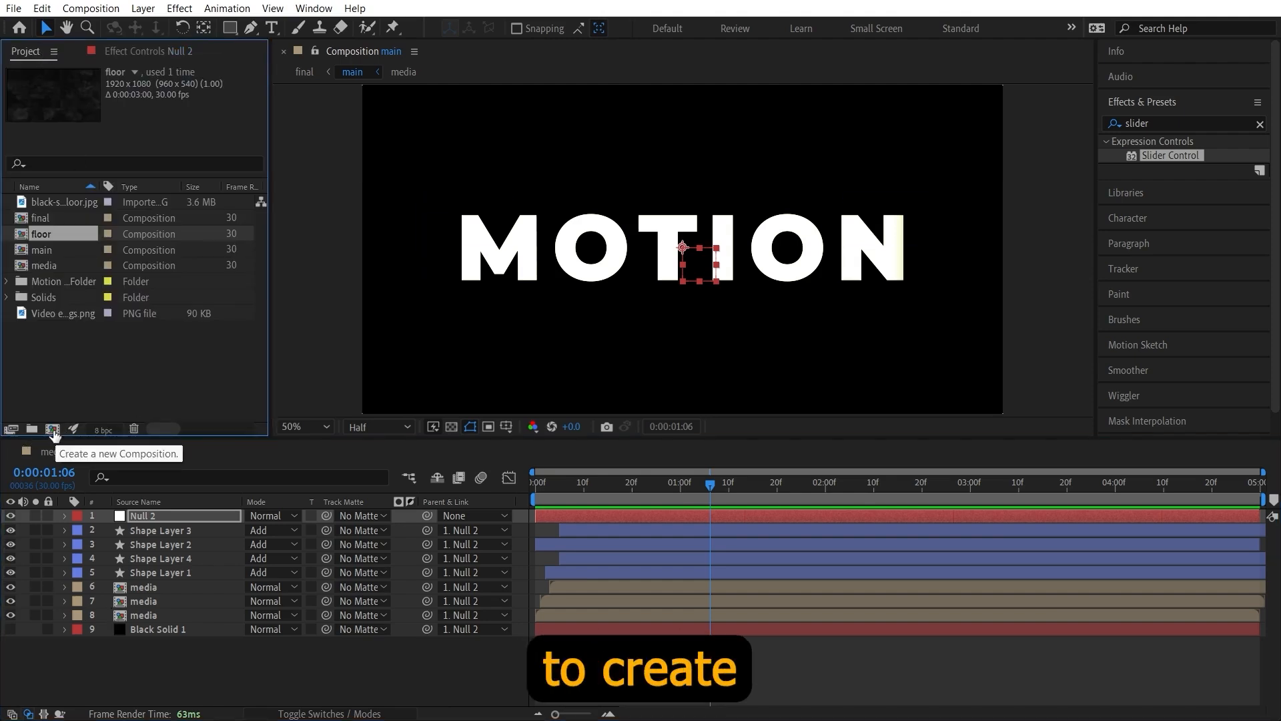
left_click(54, 431)
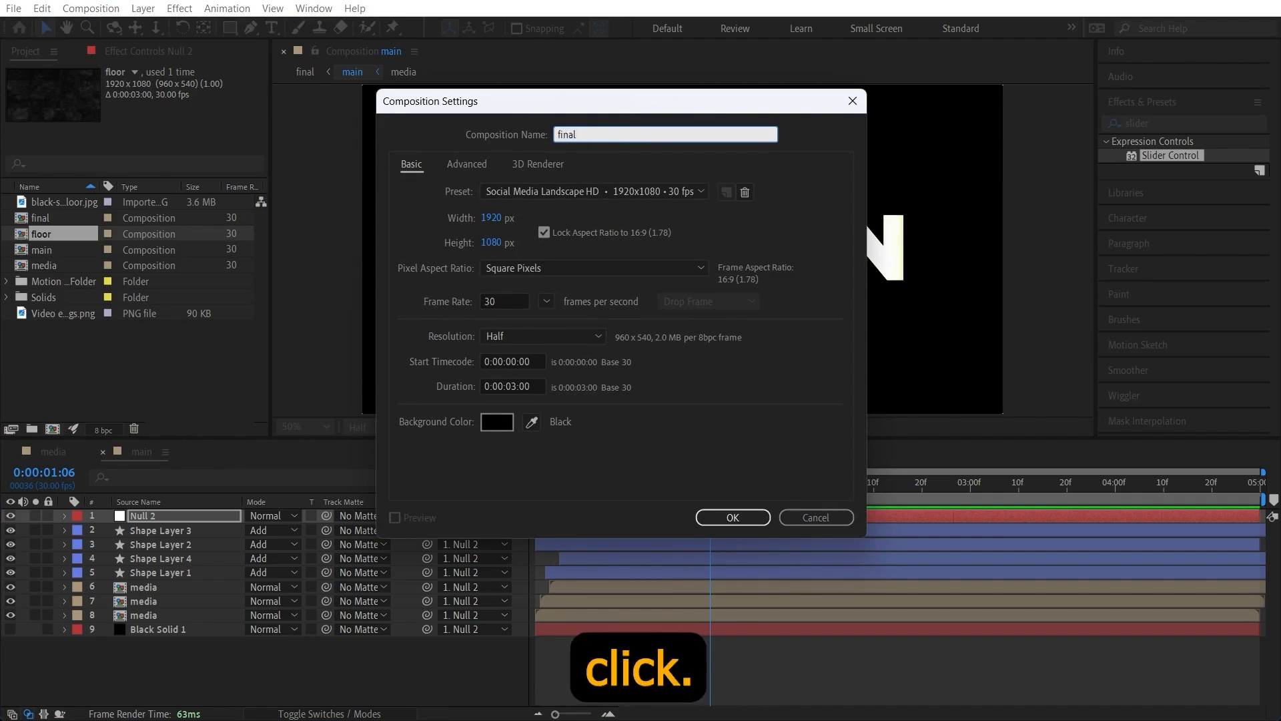
key("Return")
Step: Place the main composition in the final composition as a layer and play back the animation
left_click(90, 352)
left_click_drag(40, 234, 212, 535)
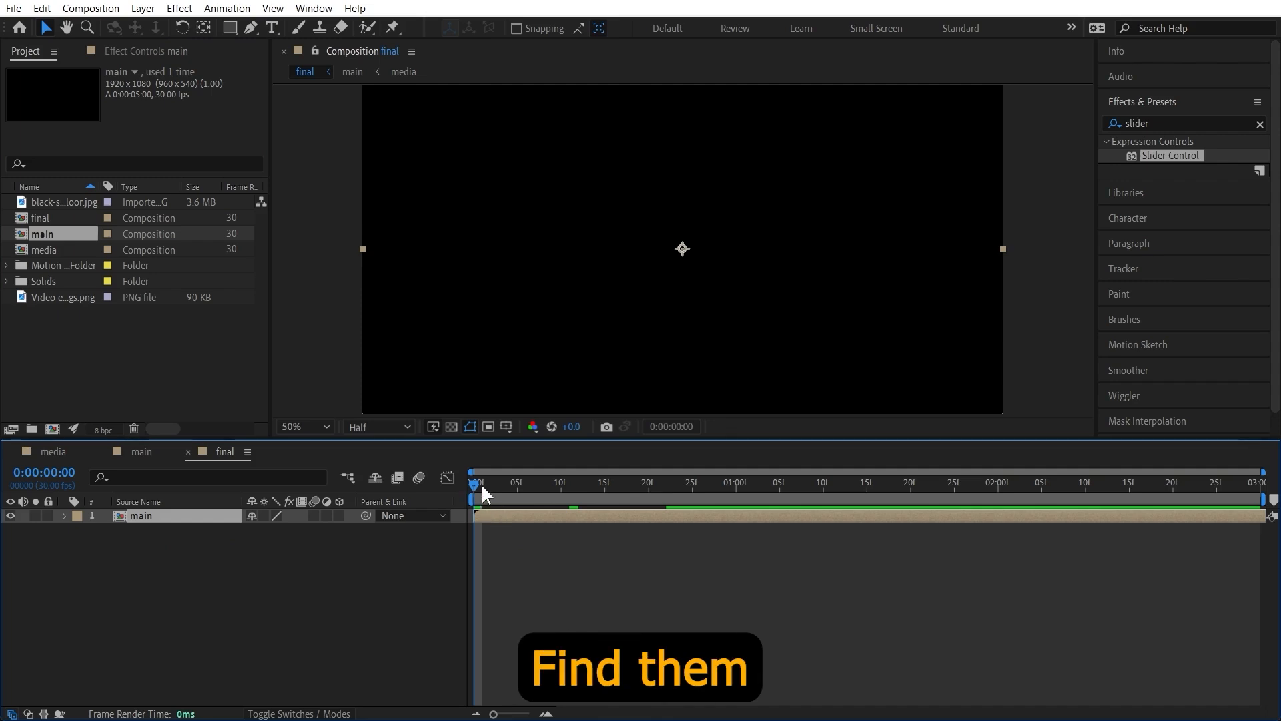
key("space")
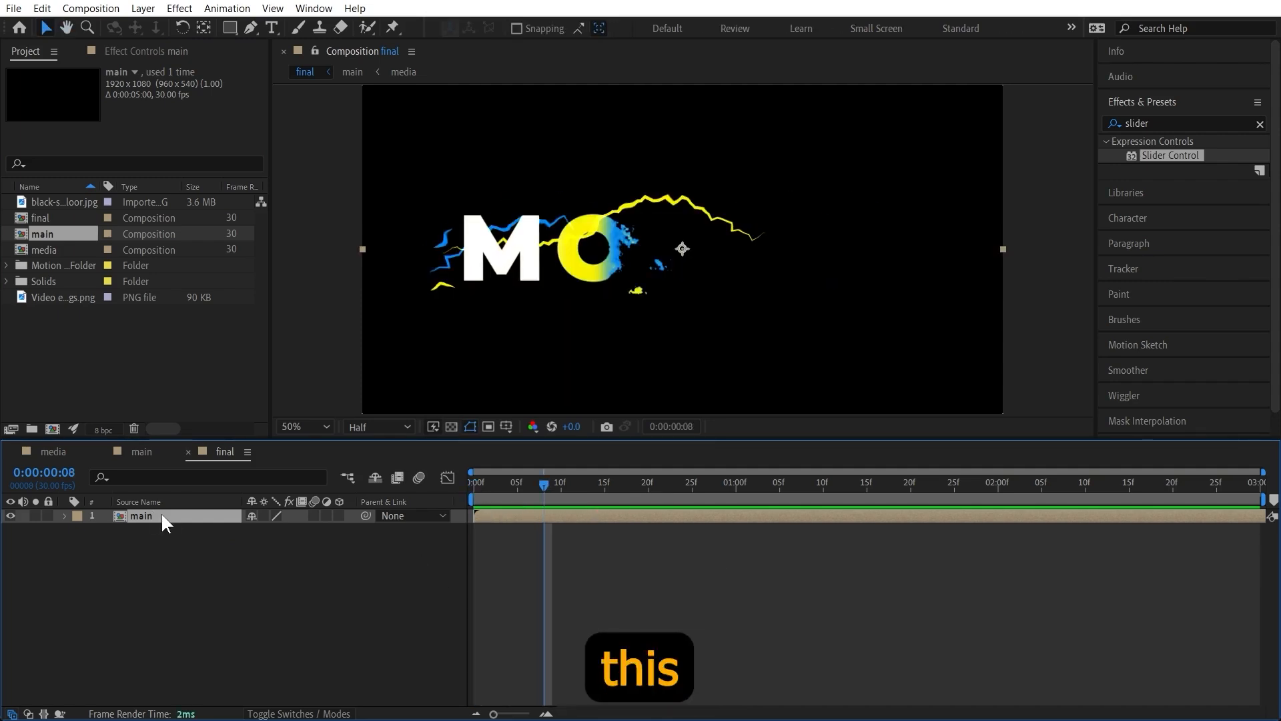
Step: Duplicate the main layer in the final composition and turn both copies into 3D layers
key("ctrl+d")
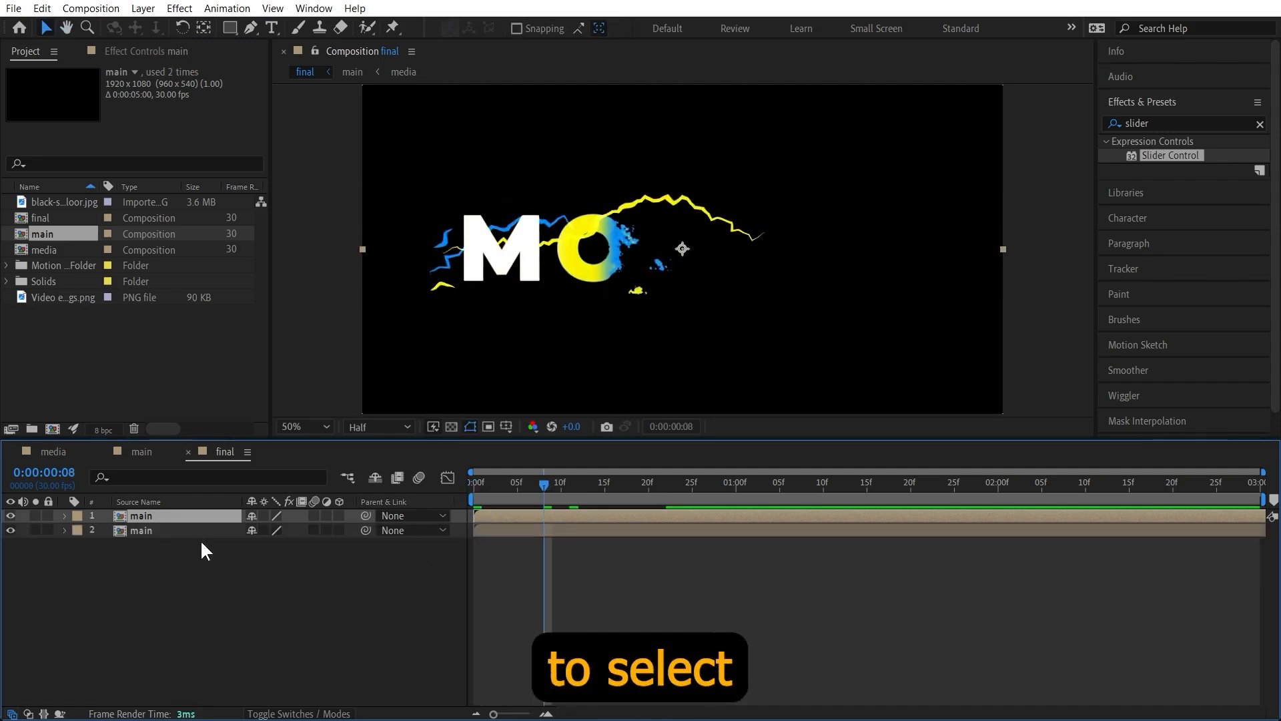
left_click(139, 527)
left_click(180, 415, "shift")
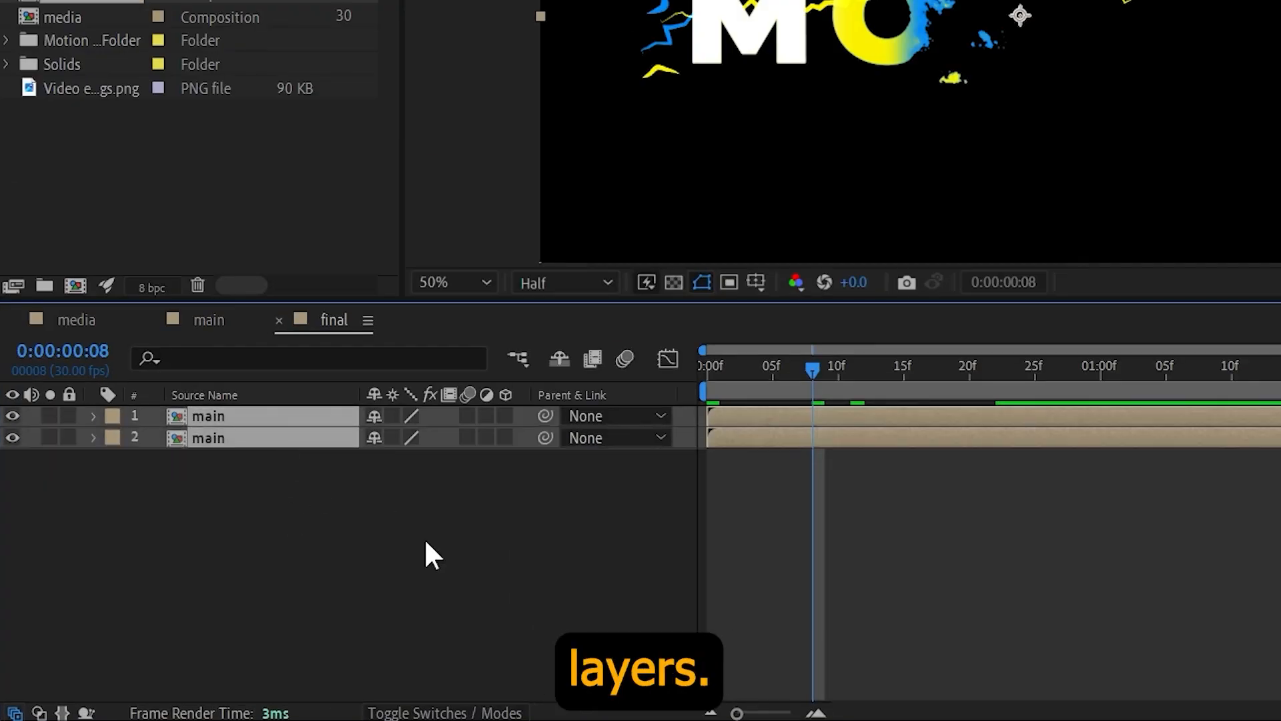
left_click(440, 713)
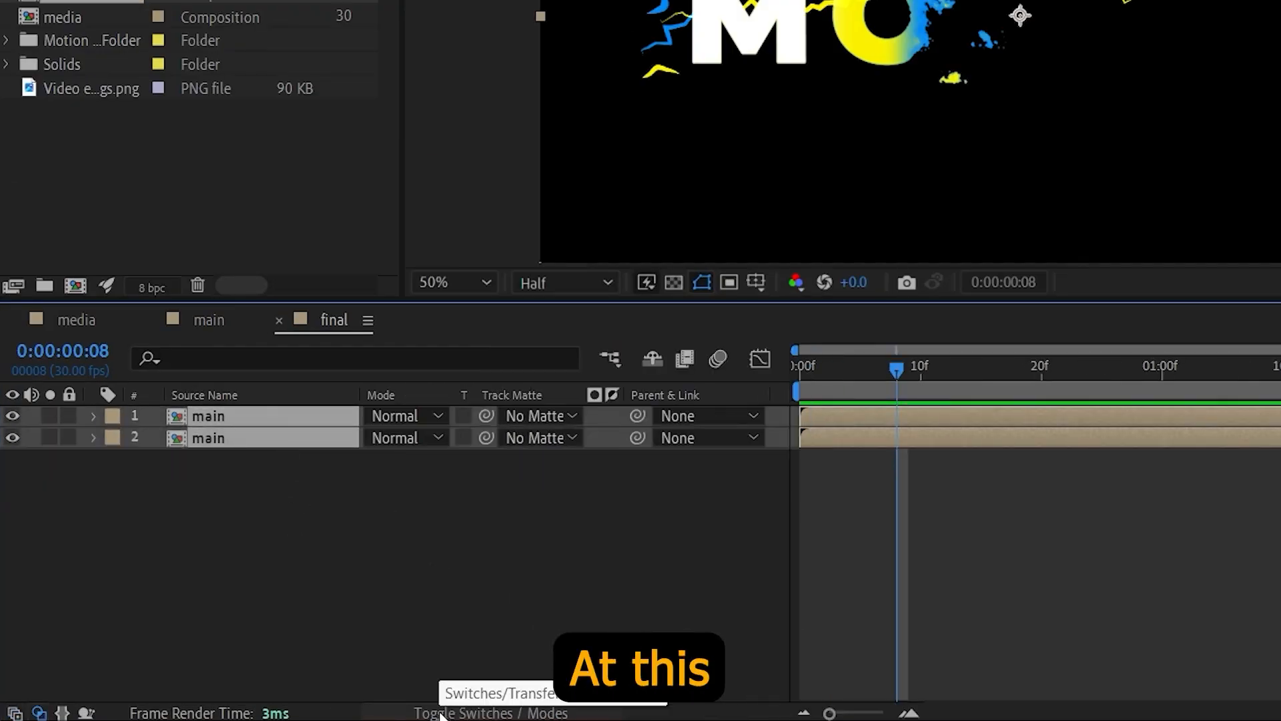
left_click(441, 713)
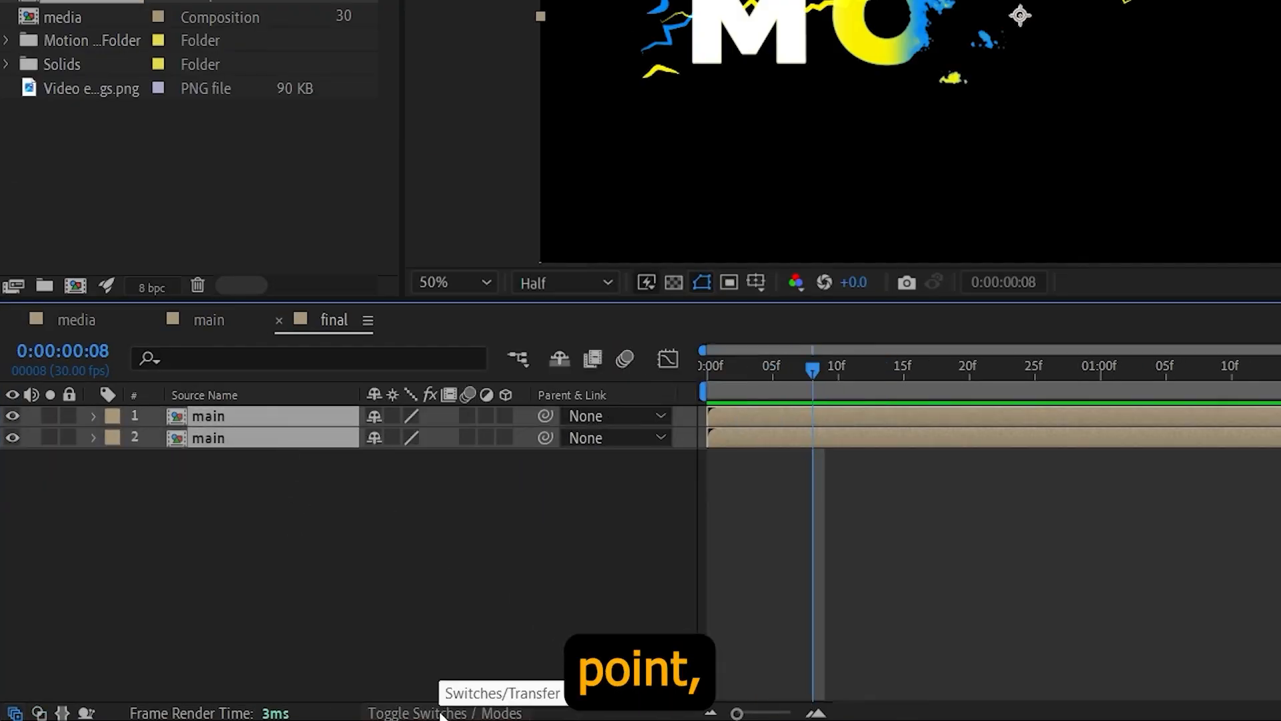
left_click(505, 415)
left_click(223, 469)
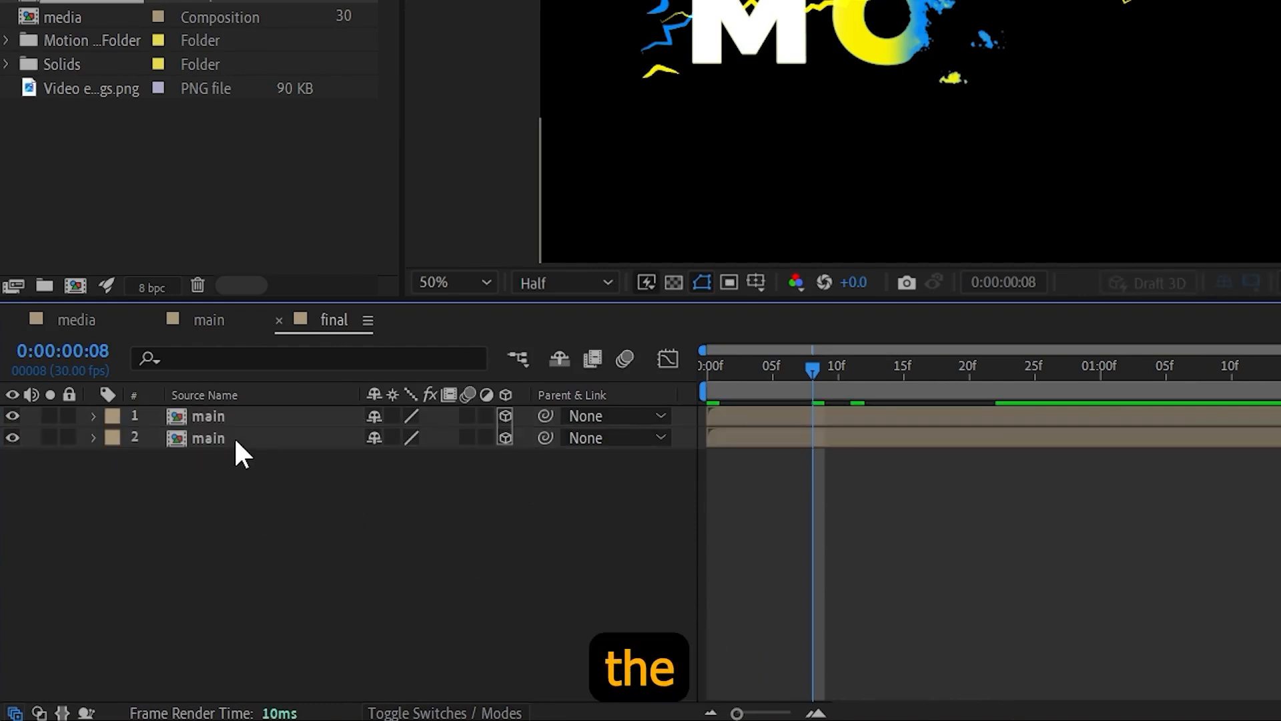
Step: Set the lower main layer's X Rotation to -85° and move it down along its Z axis beneath the upright MOTION text
left_click(235, 441)
key("r")
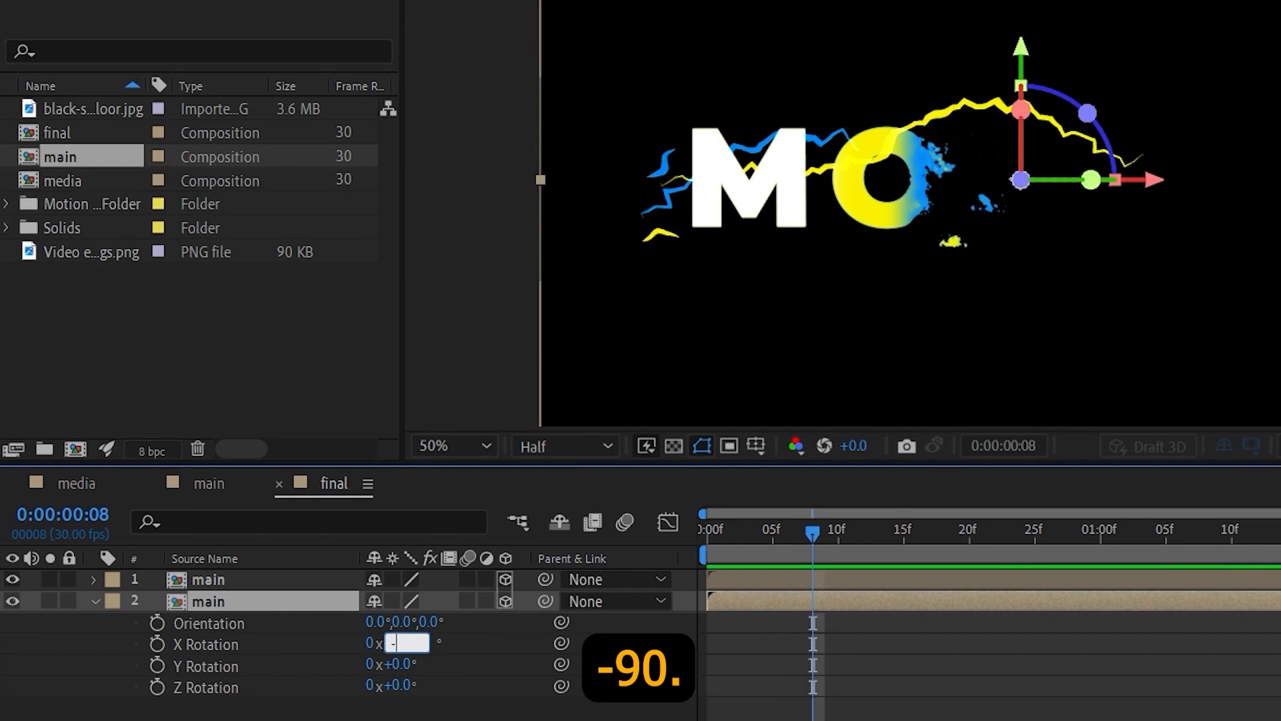
key("Return")
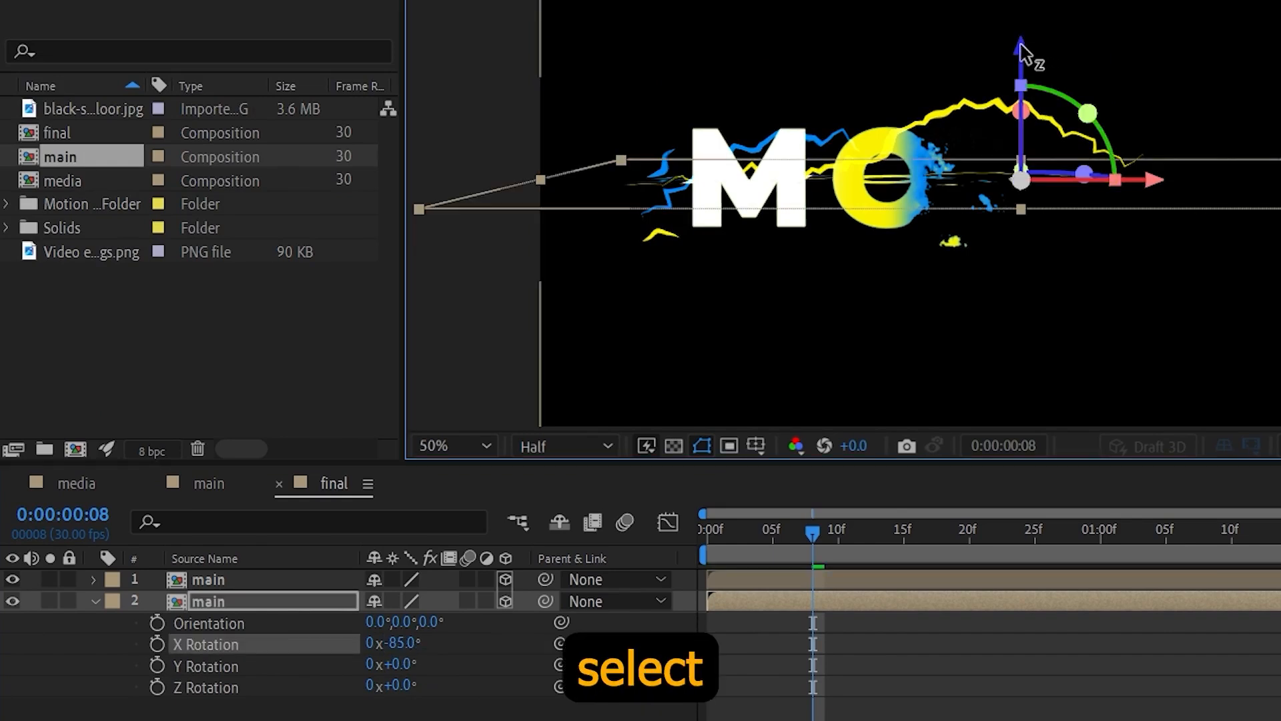
left_click_drag(1028, 70, 1025, 194)
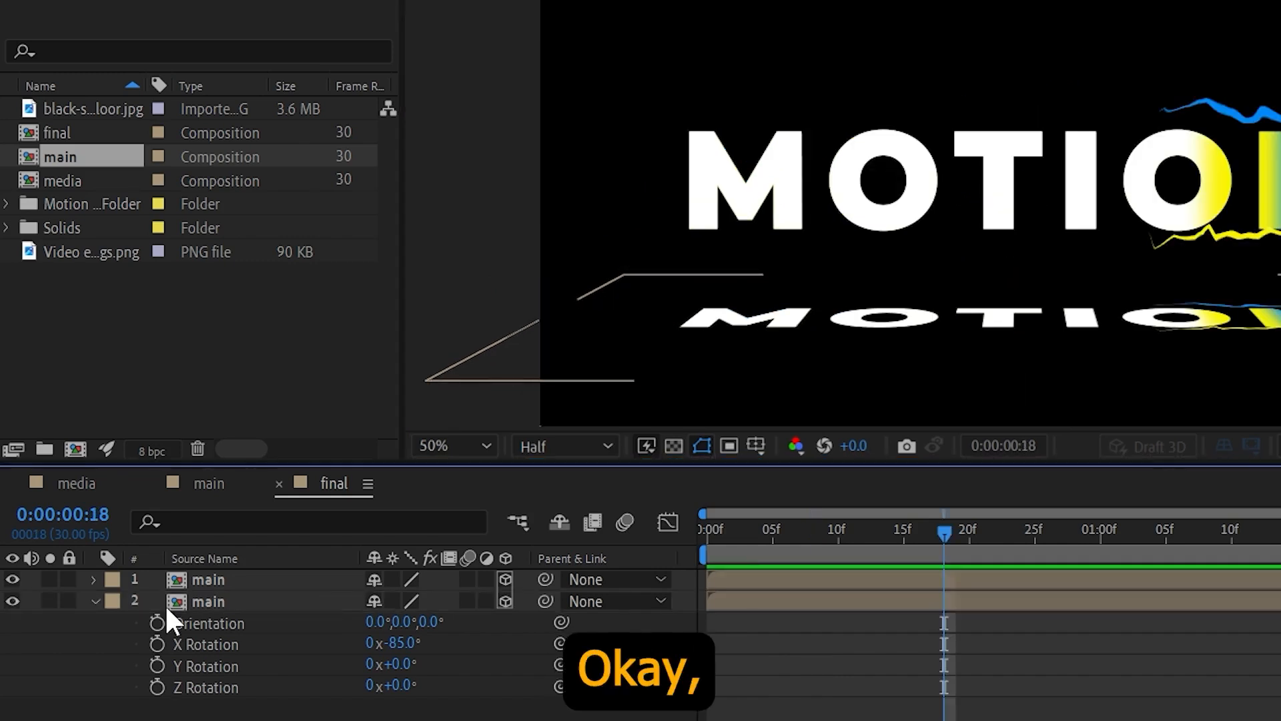
left_click(94, 601)
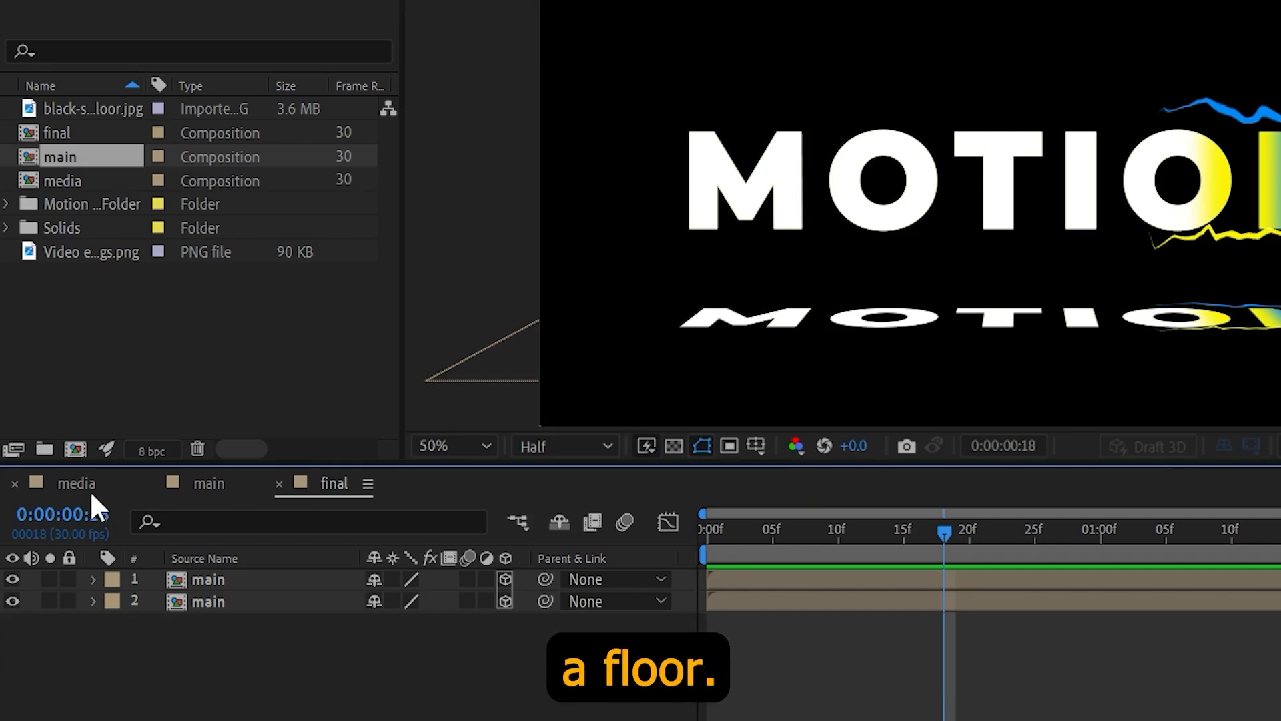
Step: Create a new 1920x1080, 30 fps, 3-second composition named floor
left_click(76, 449)
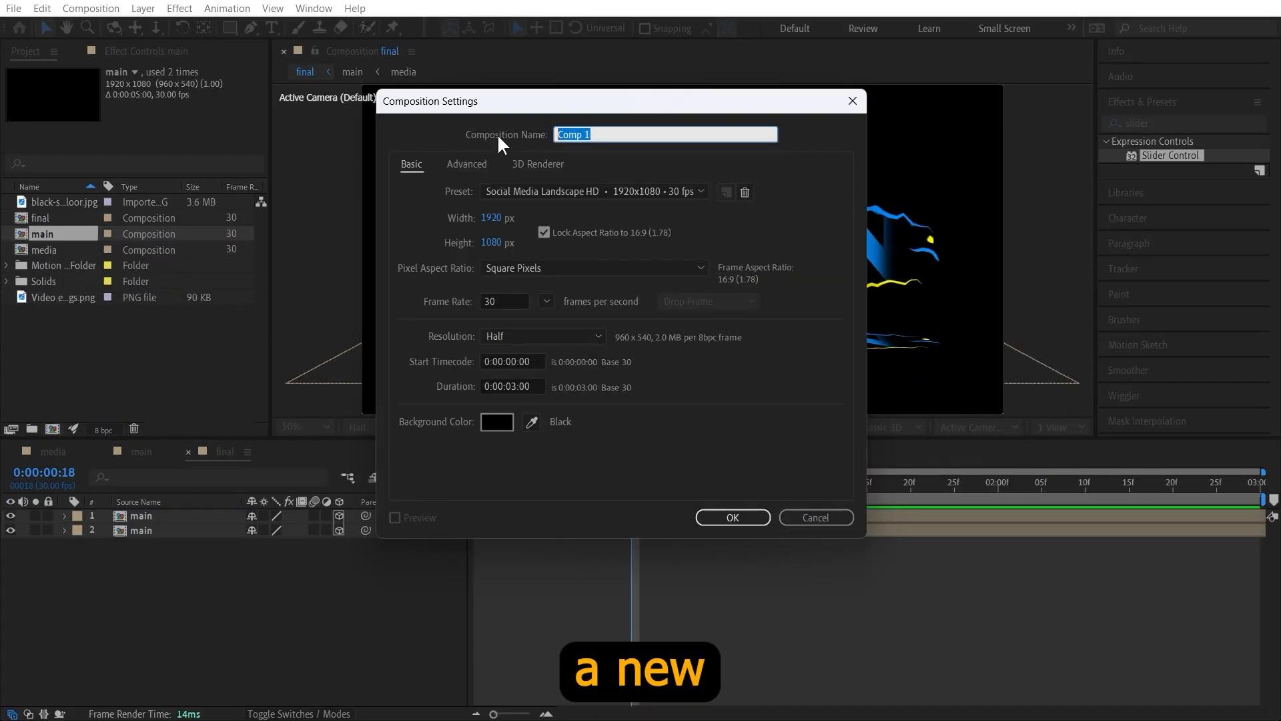
type("floor")
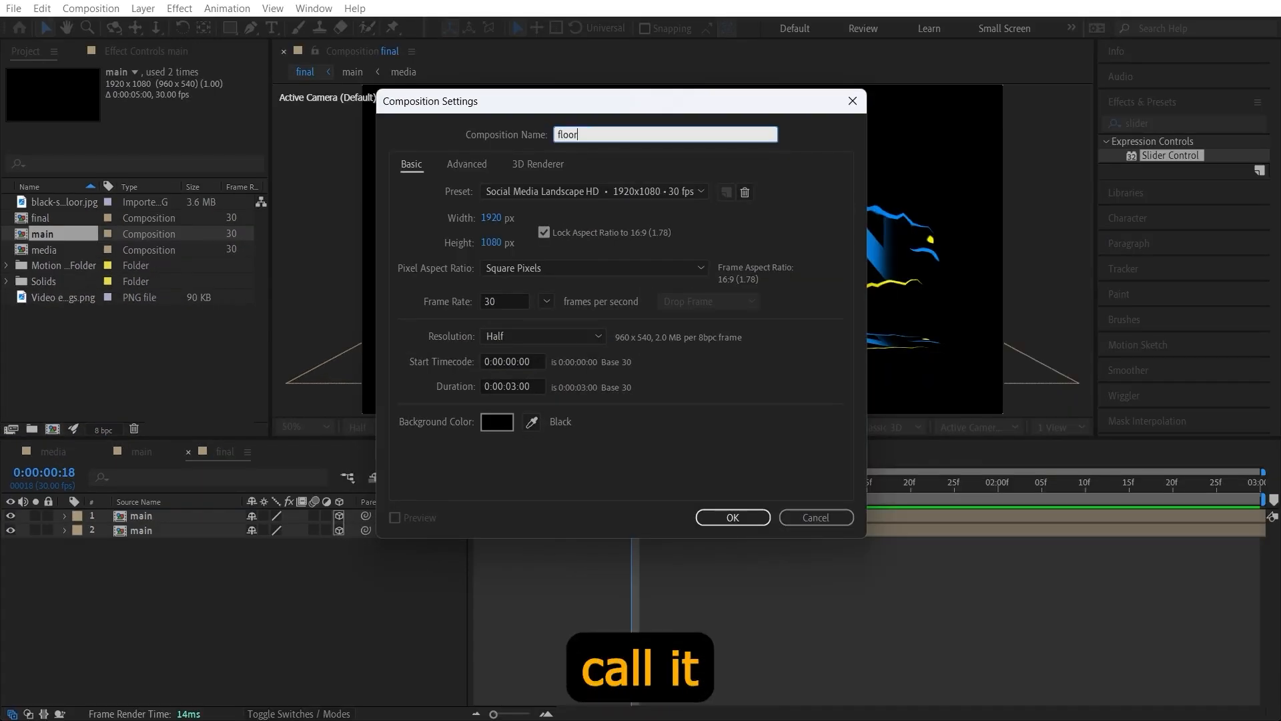
key("Return")
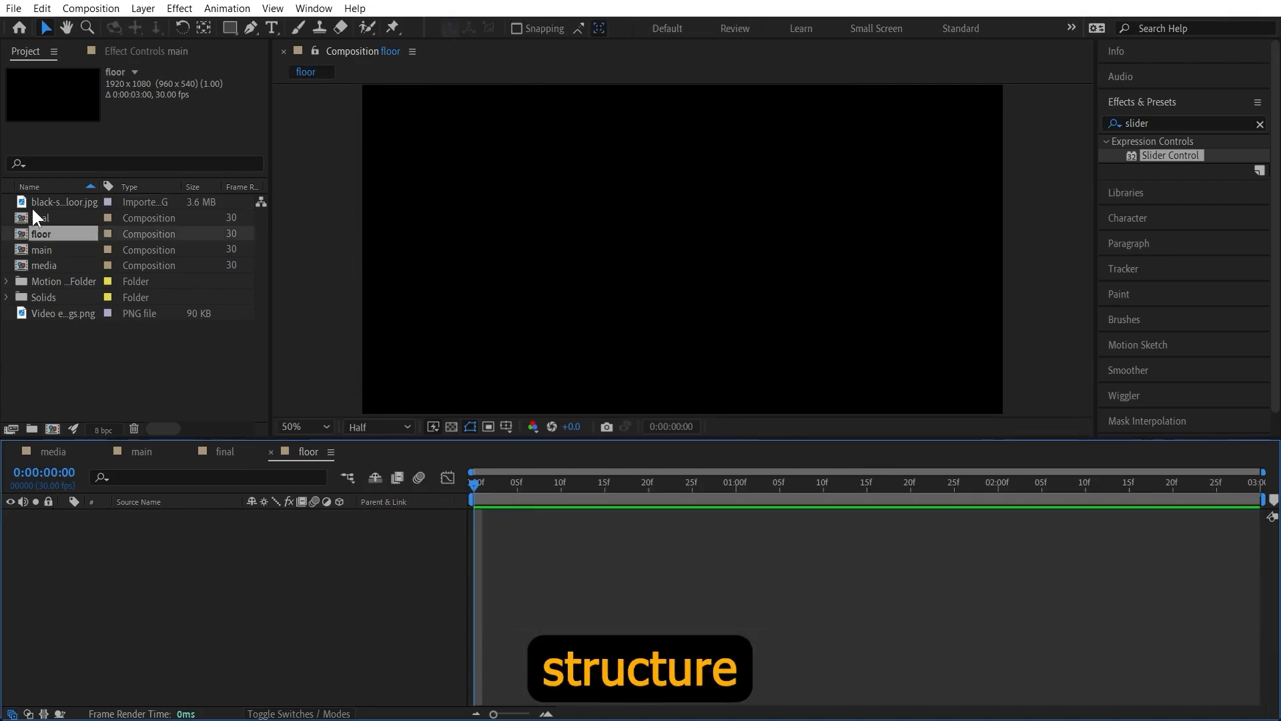
Step: Preview the black-stones-tiled-floor.jpg footage and add it to the floor composition as a layer
left_click(35, 201)
double_click(25, 203)
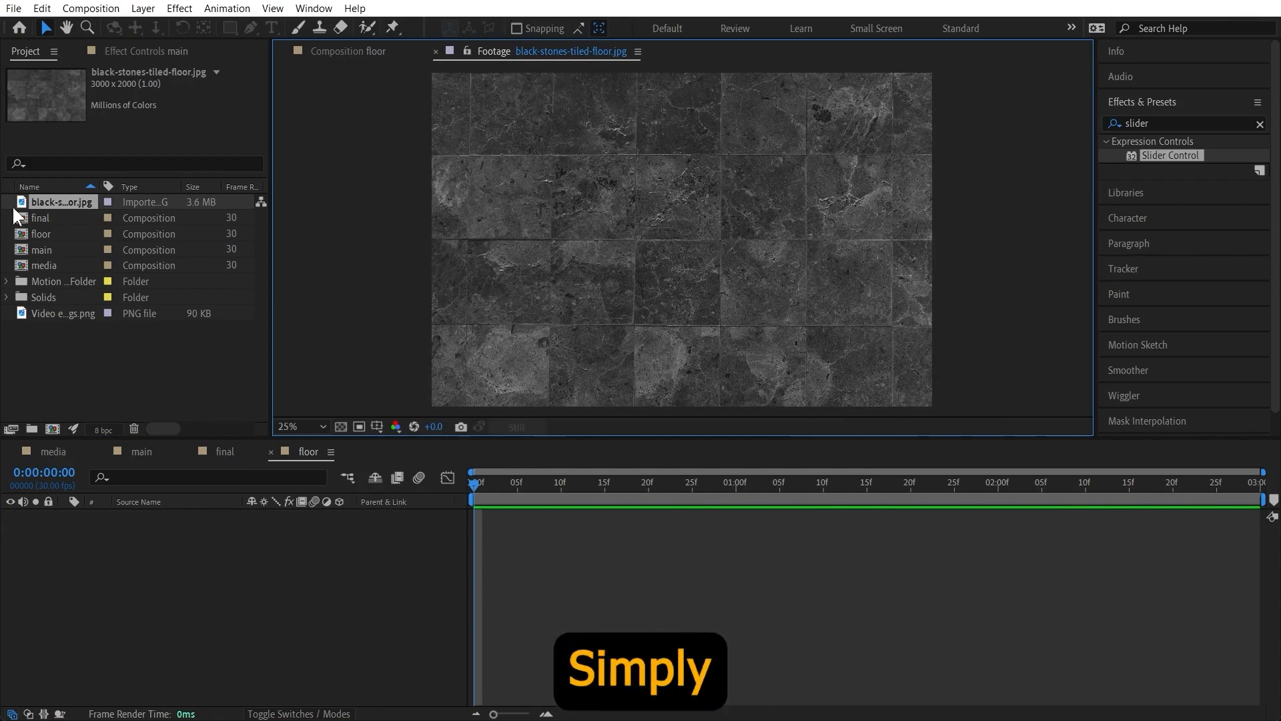
left_click_drag(20, 207, 228, 523)
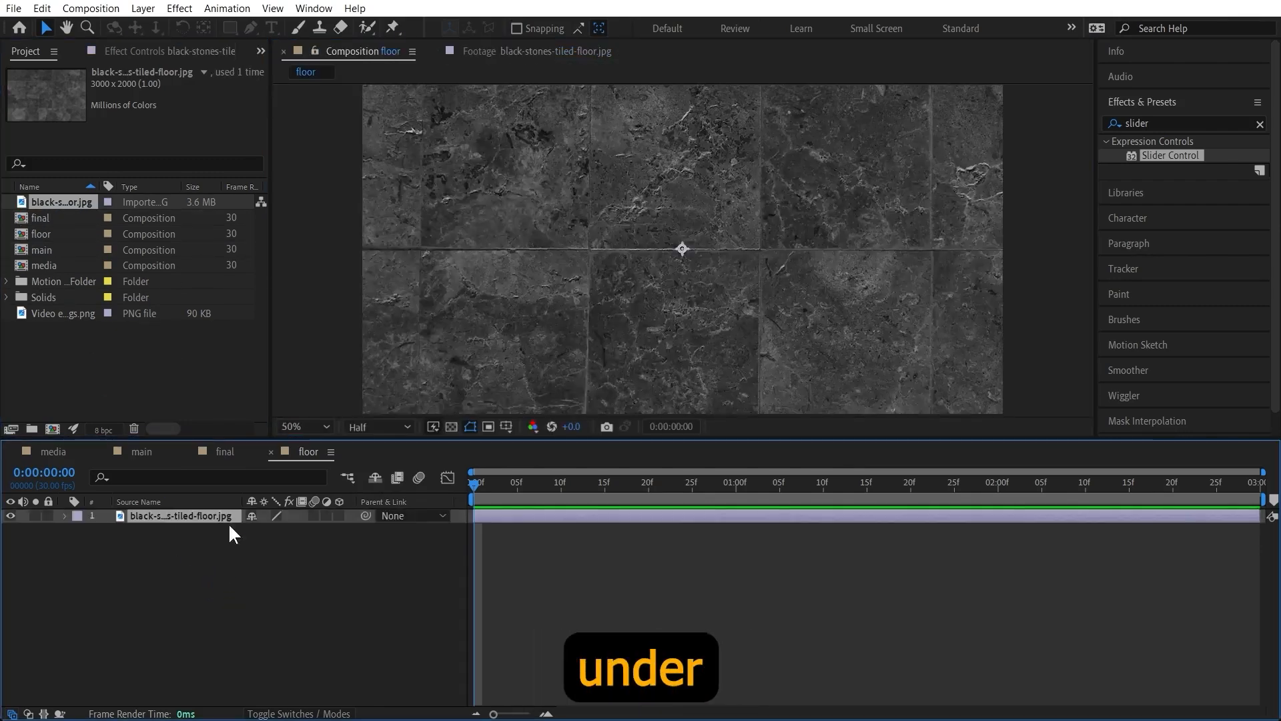
Step: Fit the tiled-floor image layer to the composition with the Fit to Comp transform
scroll(699, 243, "down", 4)
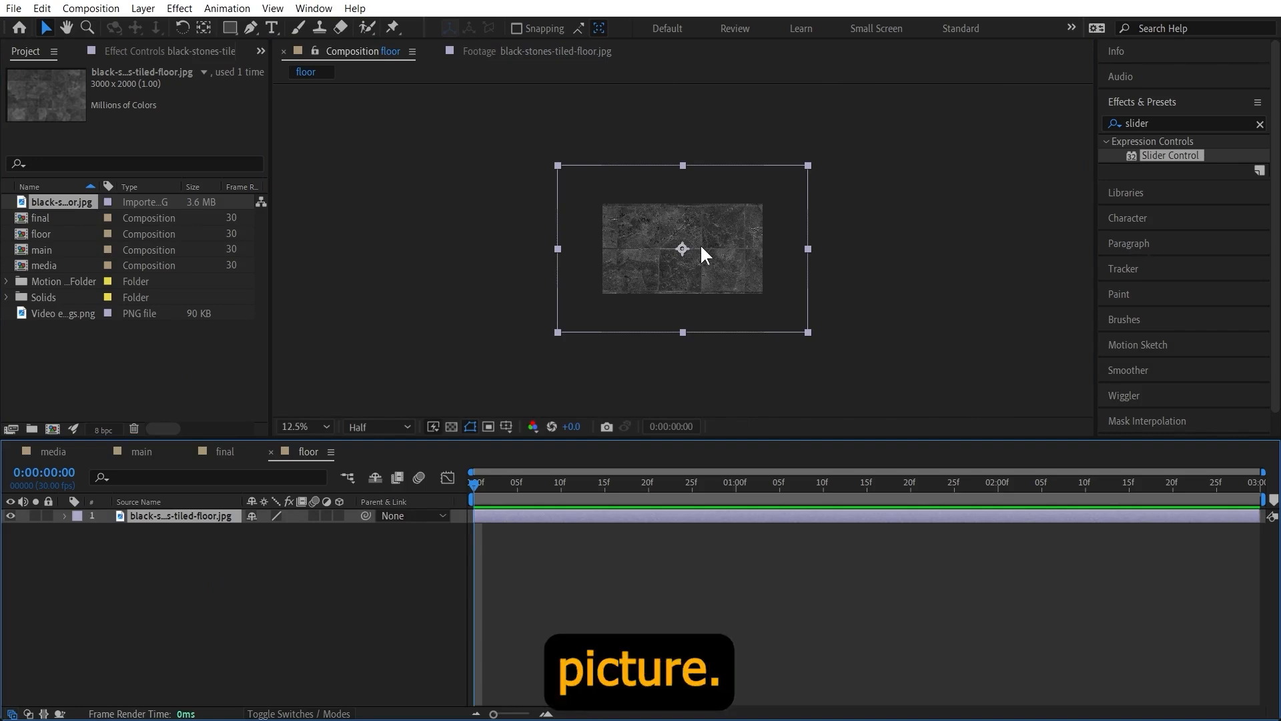
right_click(701, 247)
mouse_move(782, 299)
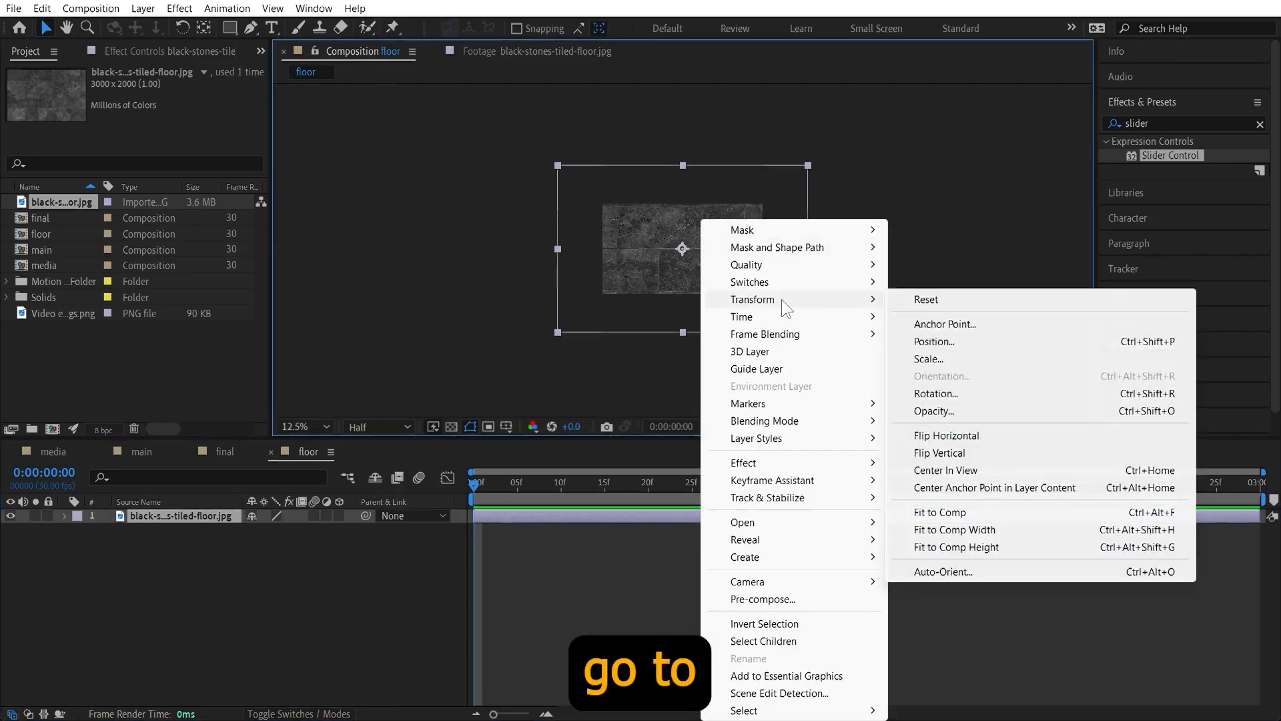
left_click(958, 518)
scroll(634, 257, "up", 4)
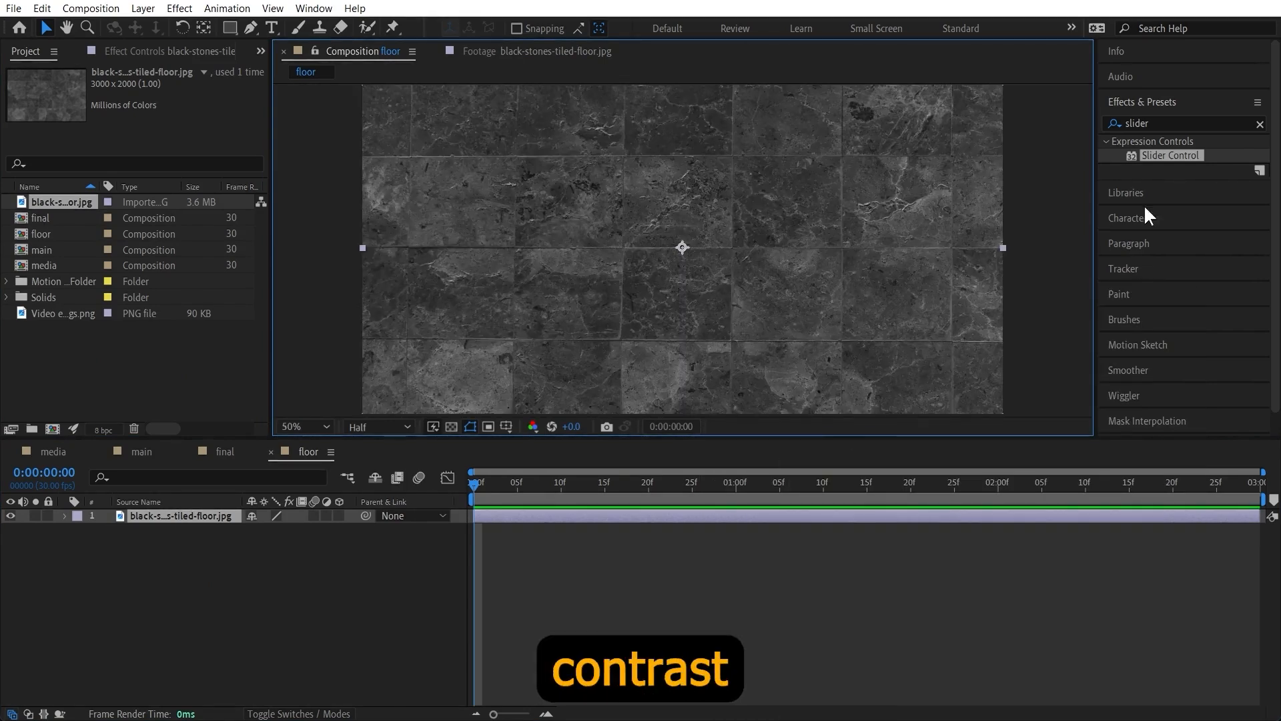
Step: Apply the Levels effect to the tiled-floor image layer and set its Gamma to 0.5
left_click(1157, 123)
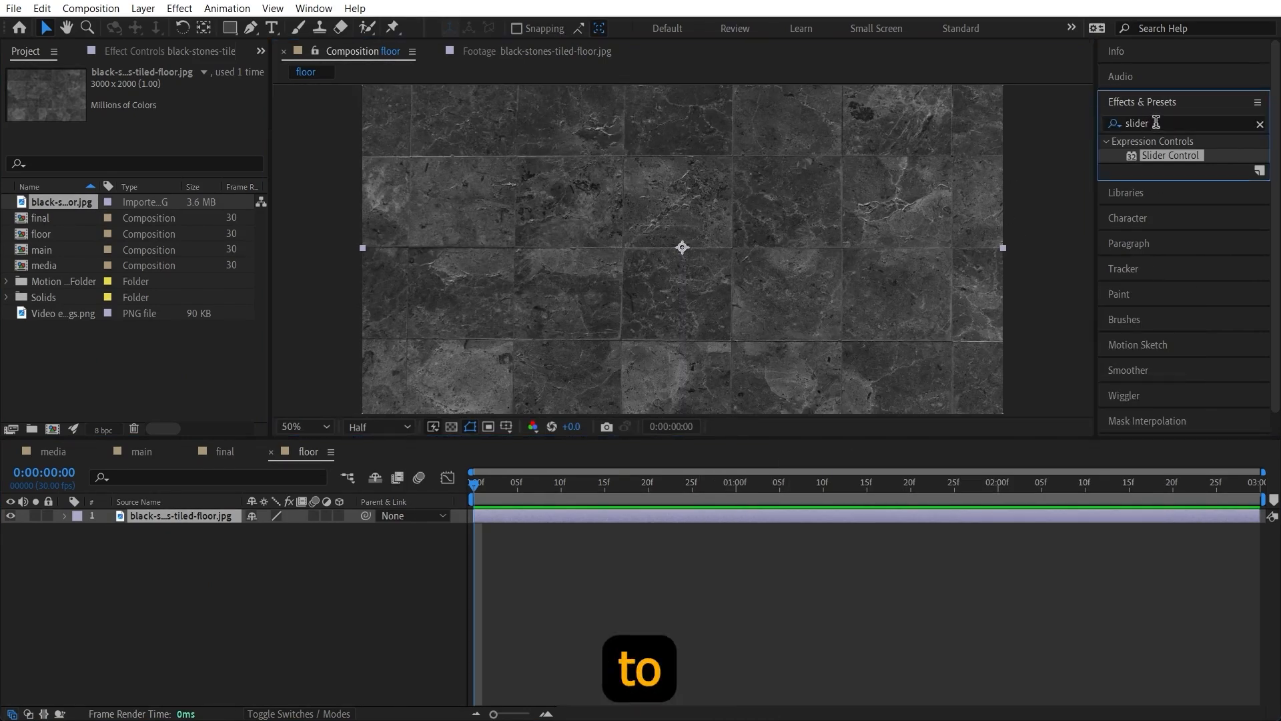
key("ctrl+a")
type("levels")
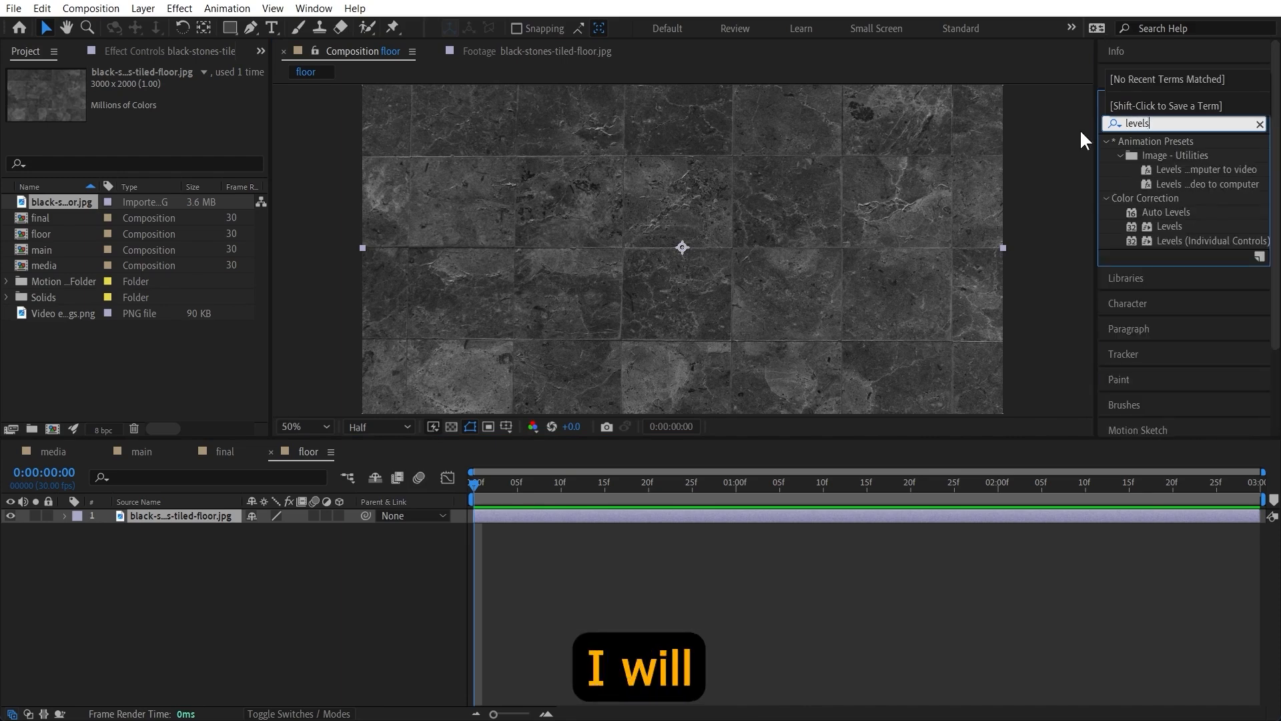
left_click_drag(1168, 225, 181, 519)
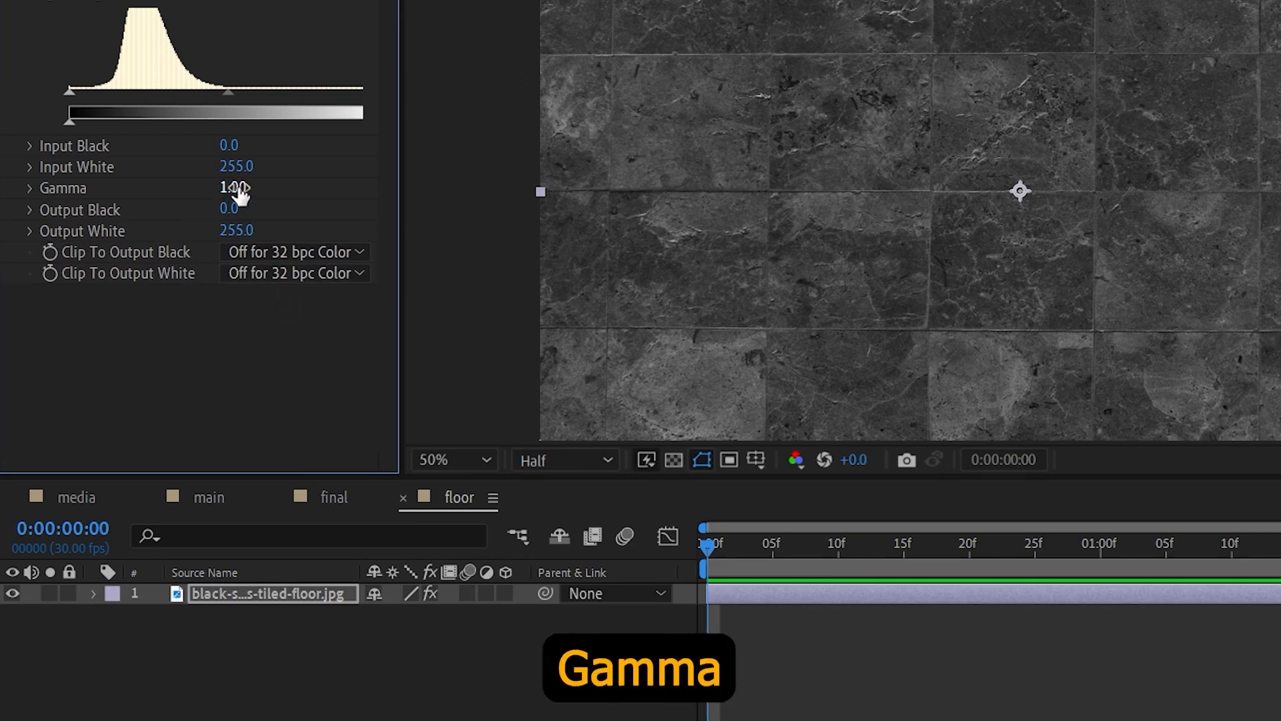
left_click(231, 189)
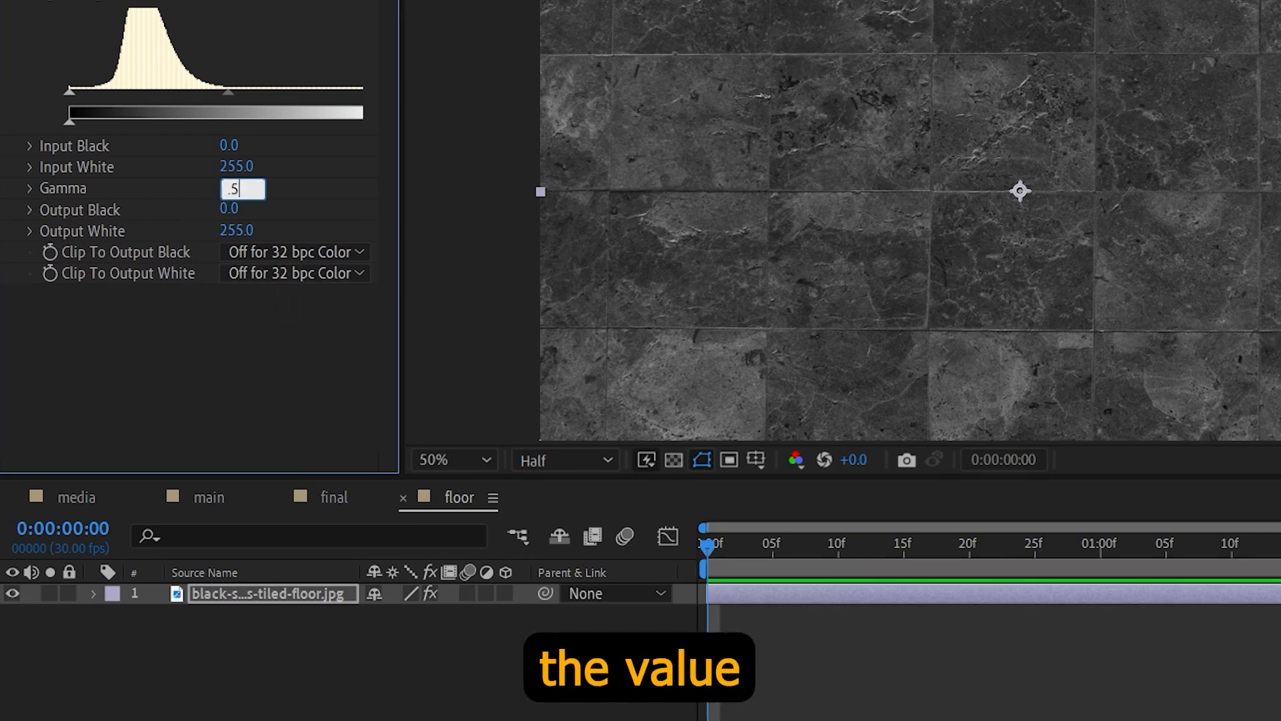
key("Return")
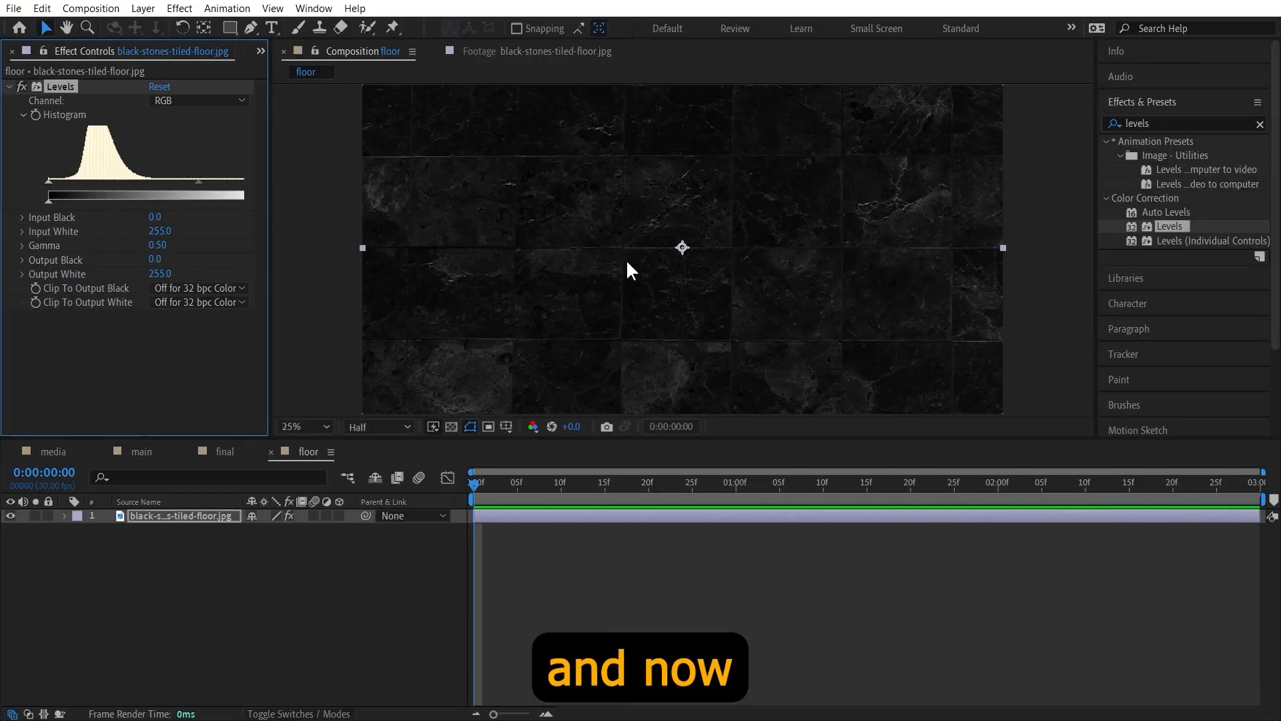
scroll(629, 265, "down", 4)
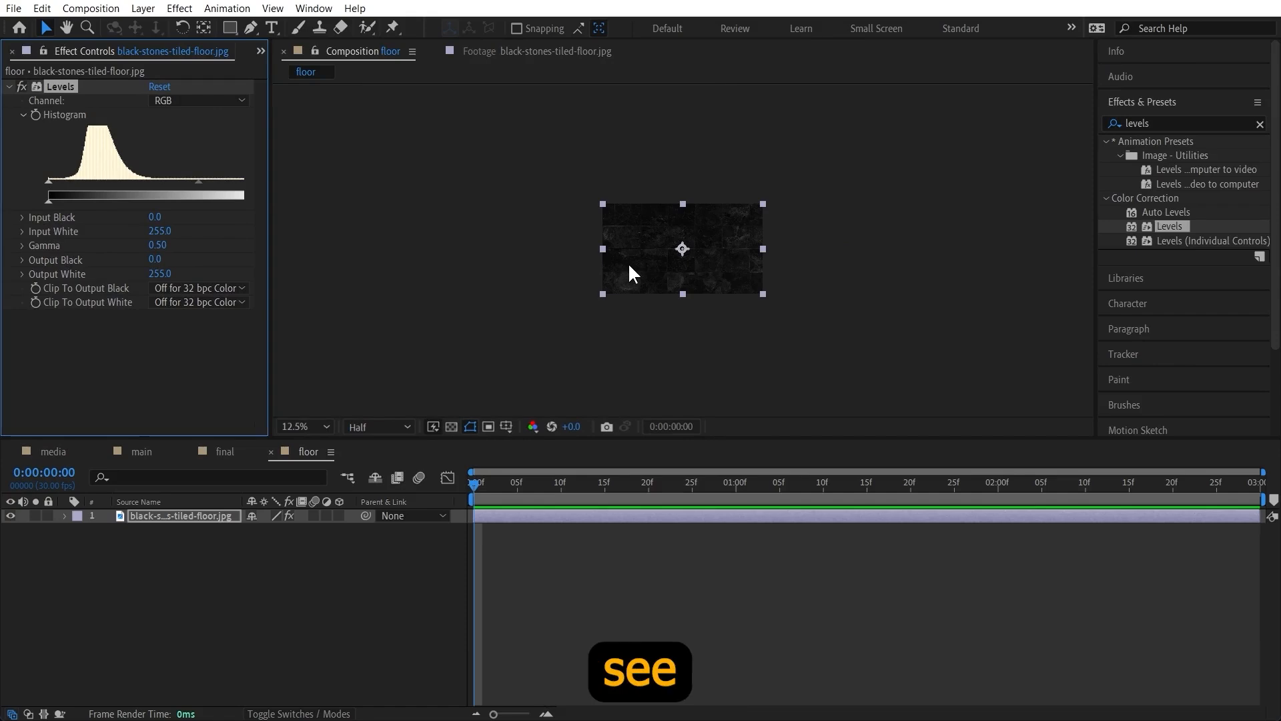
key("period")
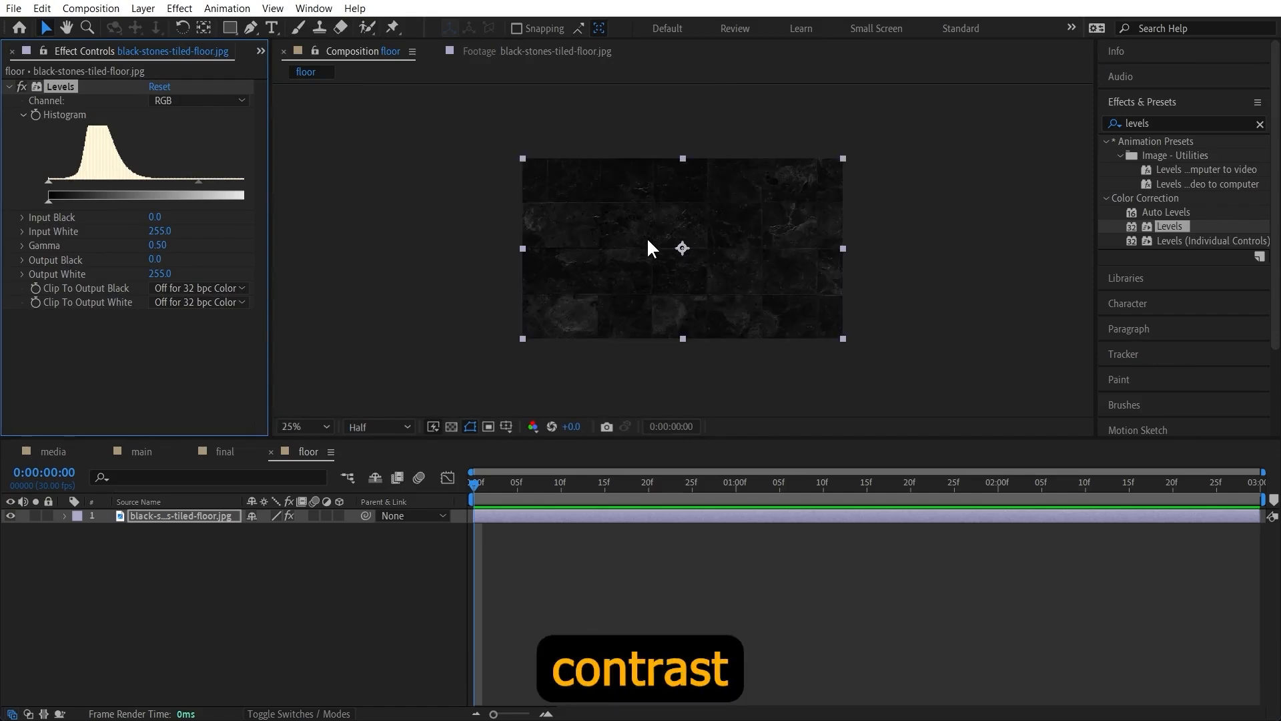
Step: Return to the final composition and add the floor composition as the lowest layer beneath both main layers
left_click(226, 451)
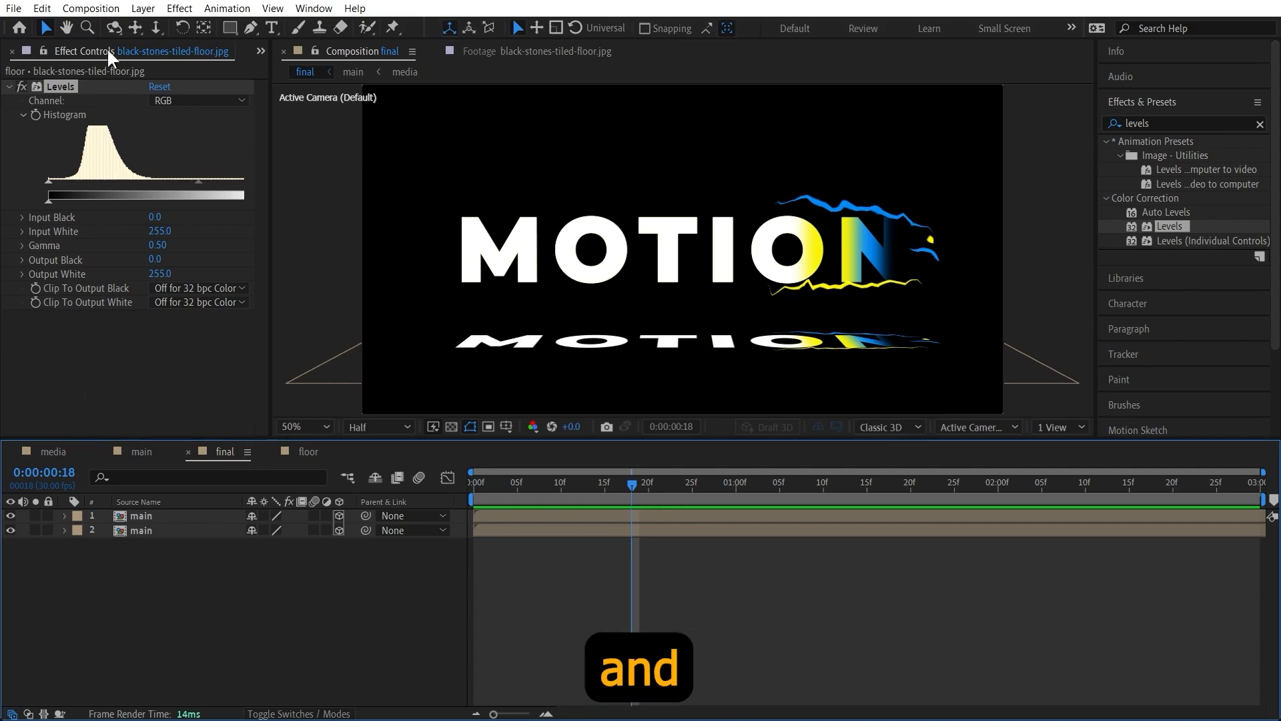
left_click(261, 51)
left_click(279, 72)
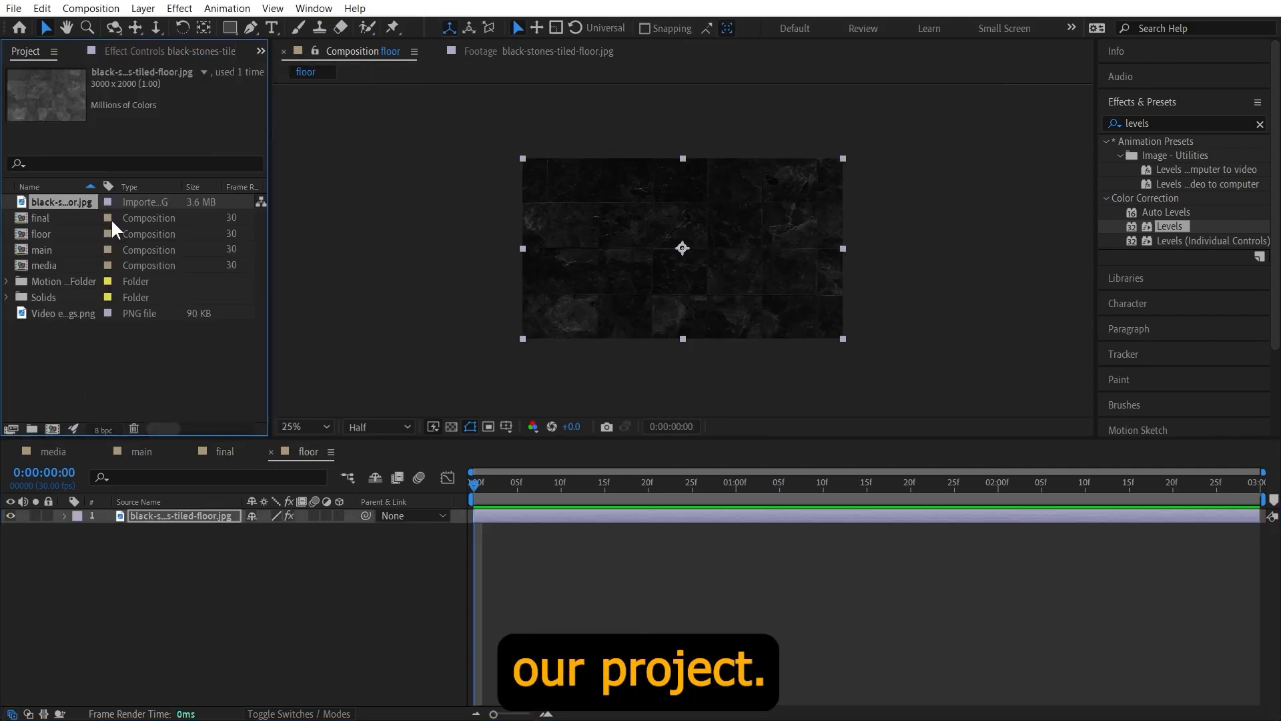
left_click(22, 234)
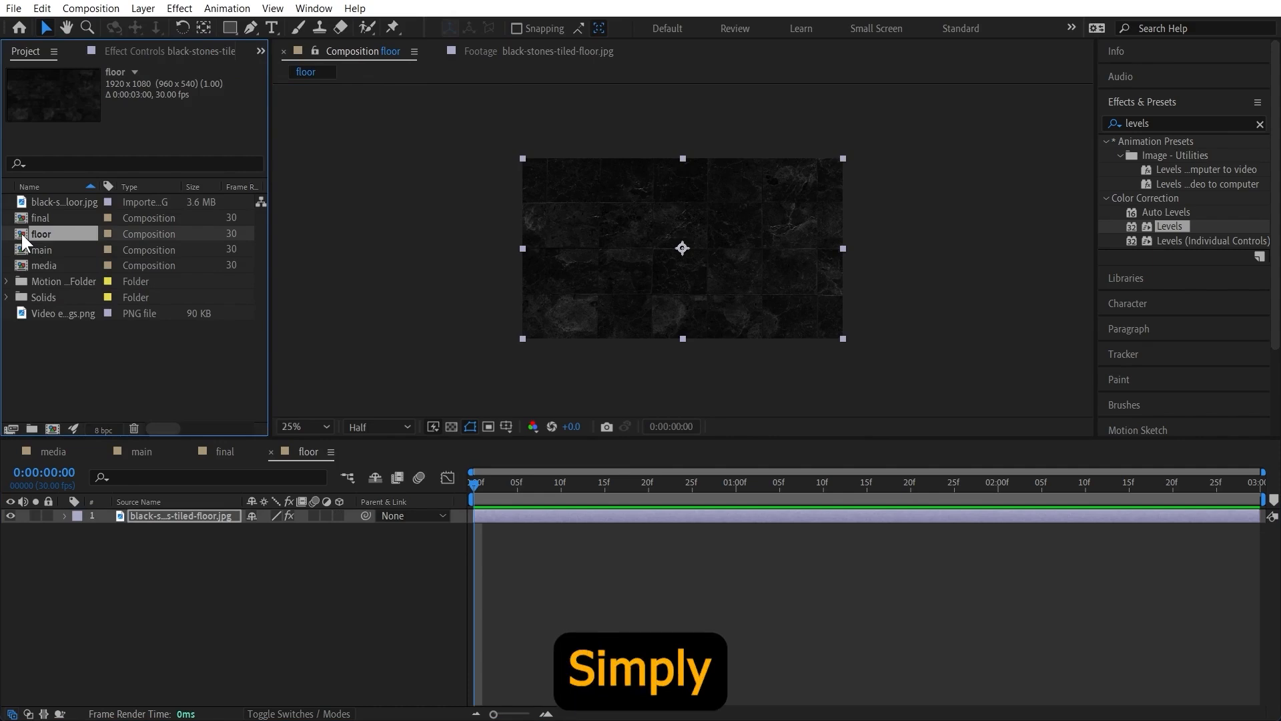
left_click_drag(21, 231, 134, 548)
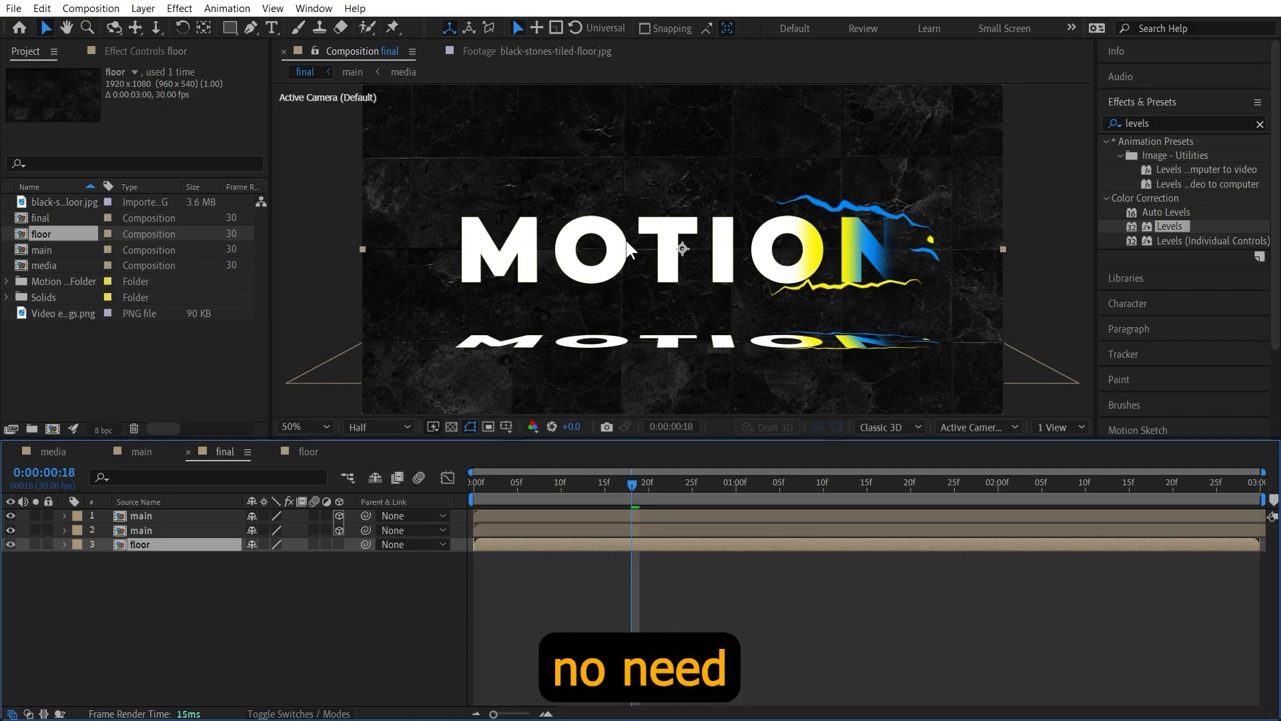
Step: Hide the floor layer in the final composition
key("comma")
key("comma")
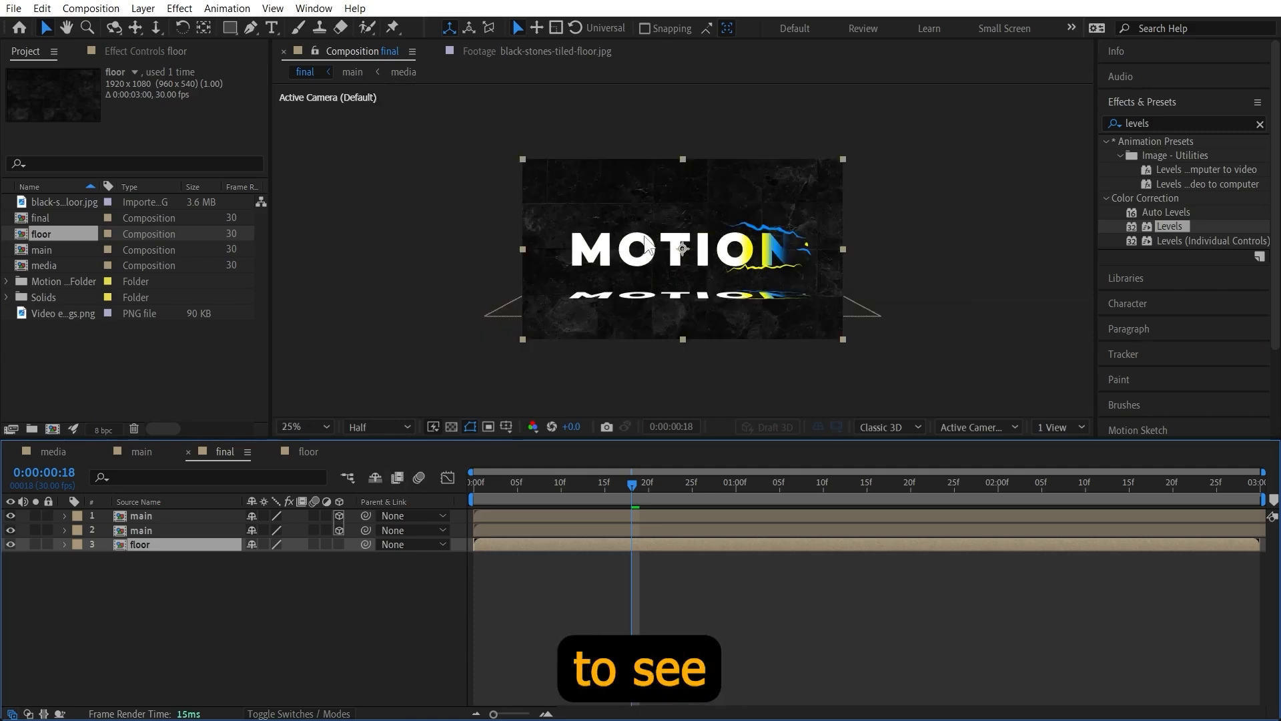
left_click(10, 544)
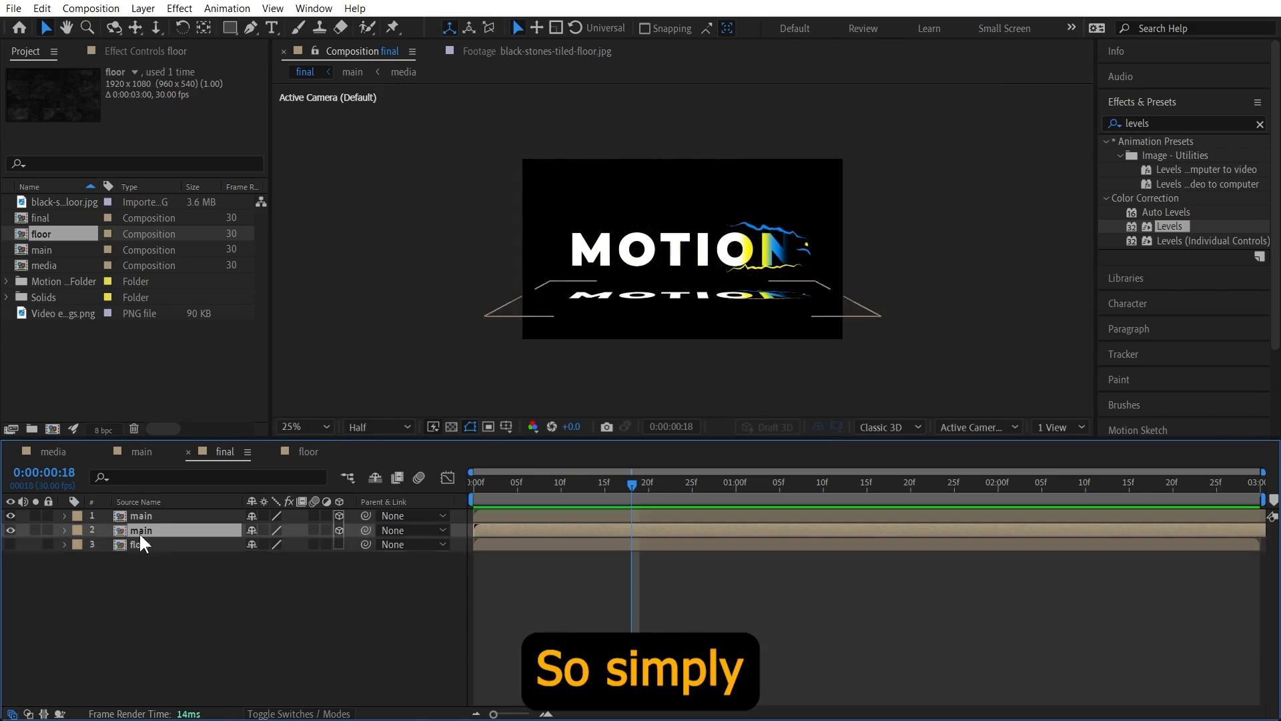
Step: Rename the lower main layer, the one lying flat as the reflection, to "grond"
left_click(140, 531)
right_click(146, 531)
left_click(210, 490)
type("g")
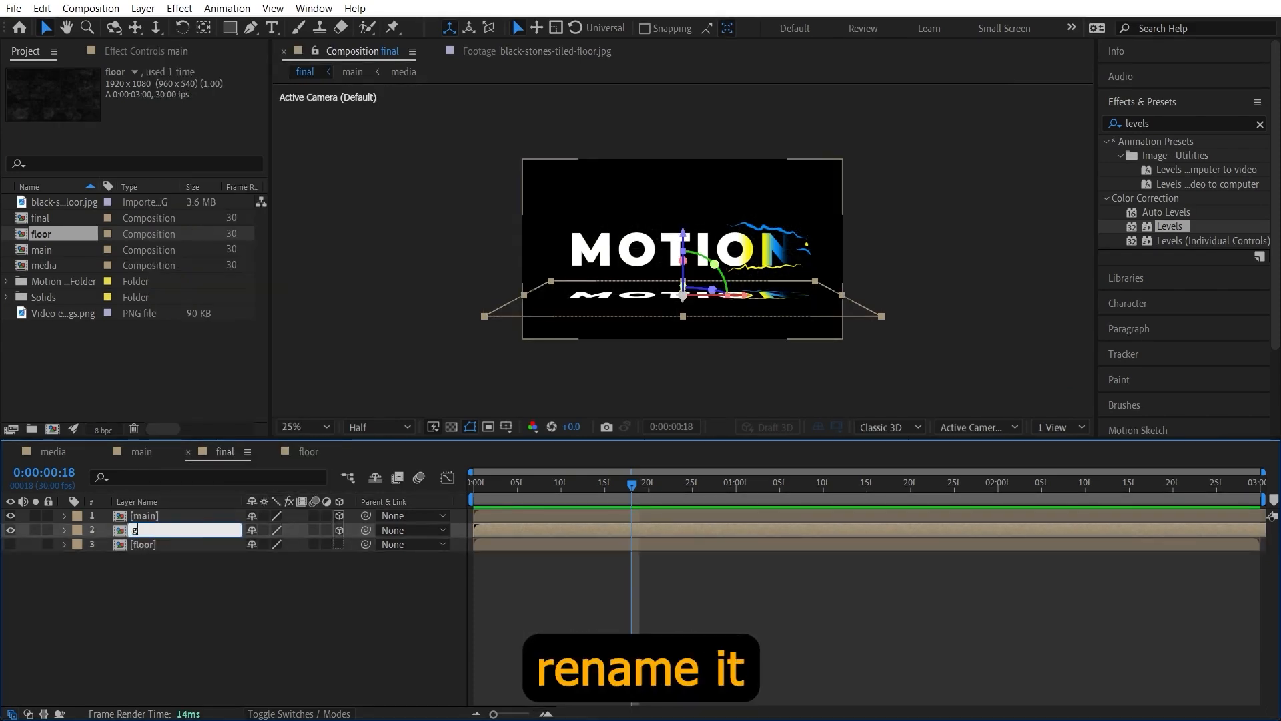
type("rond")
key("Return")
Step: Apply the Compound Blur effect to the grond layer
key("period")
key("period")
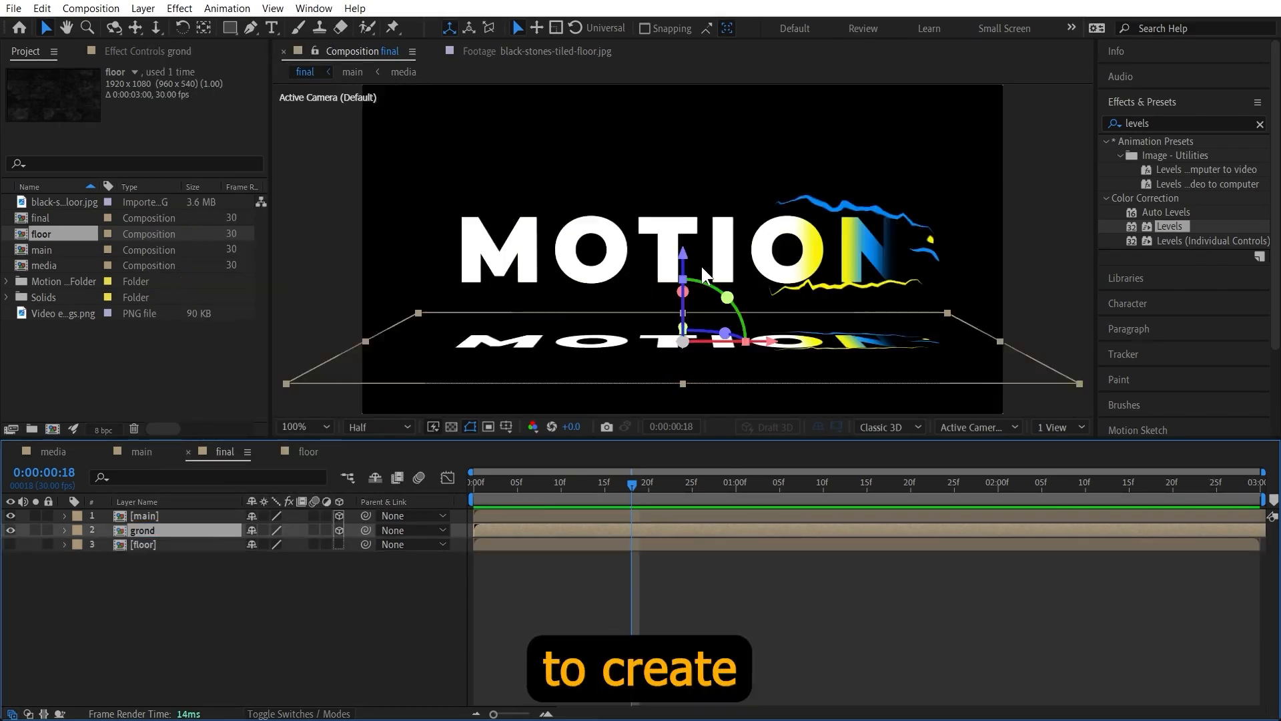
left_click(200, 519)
left_click(184, 534)
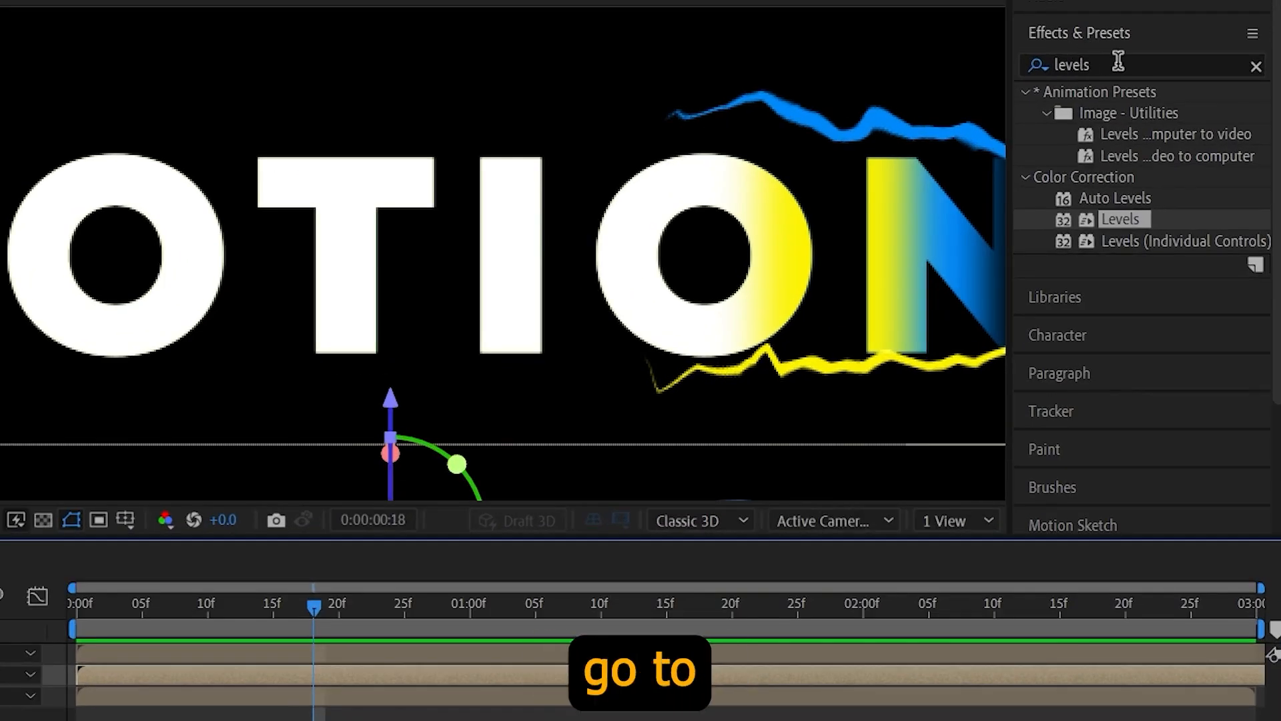
left_click(1119, 61)
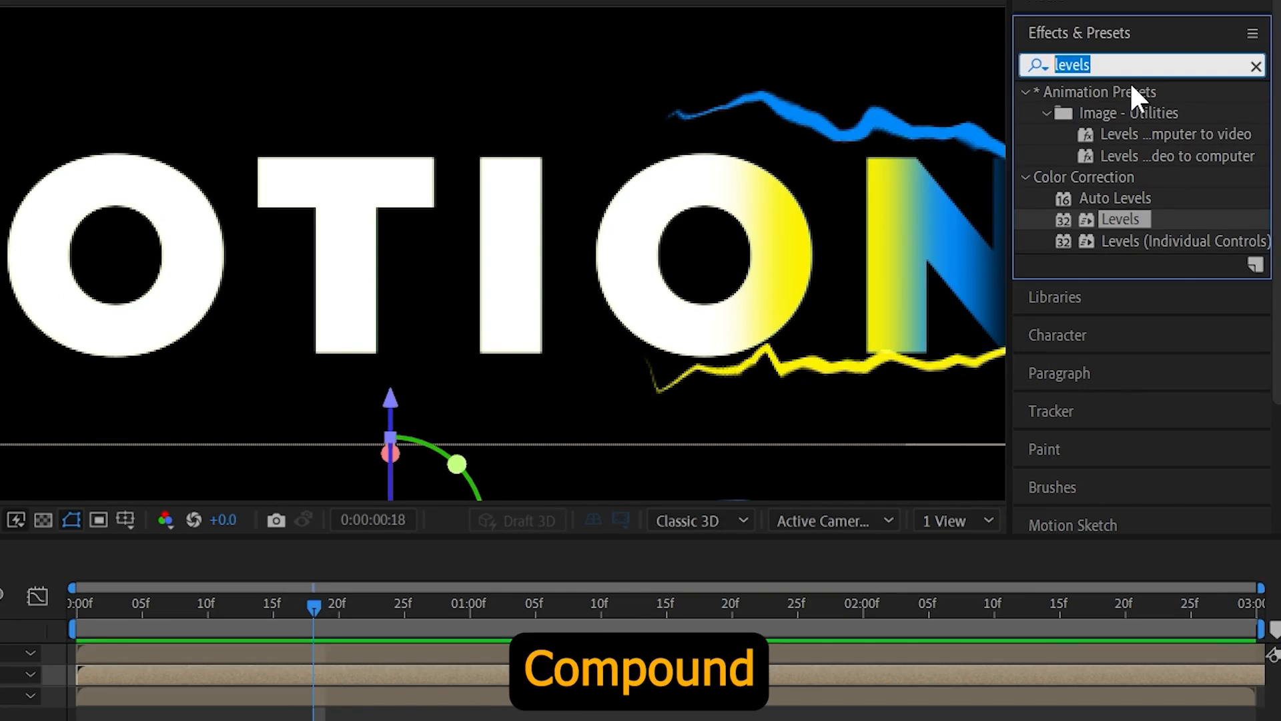
type("compo")
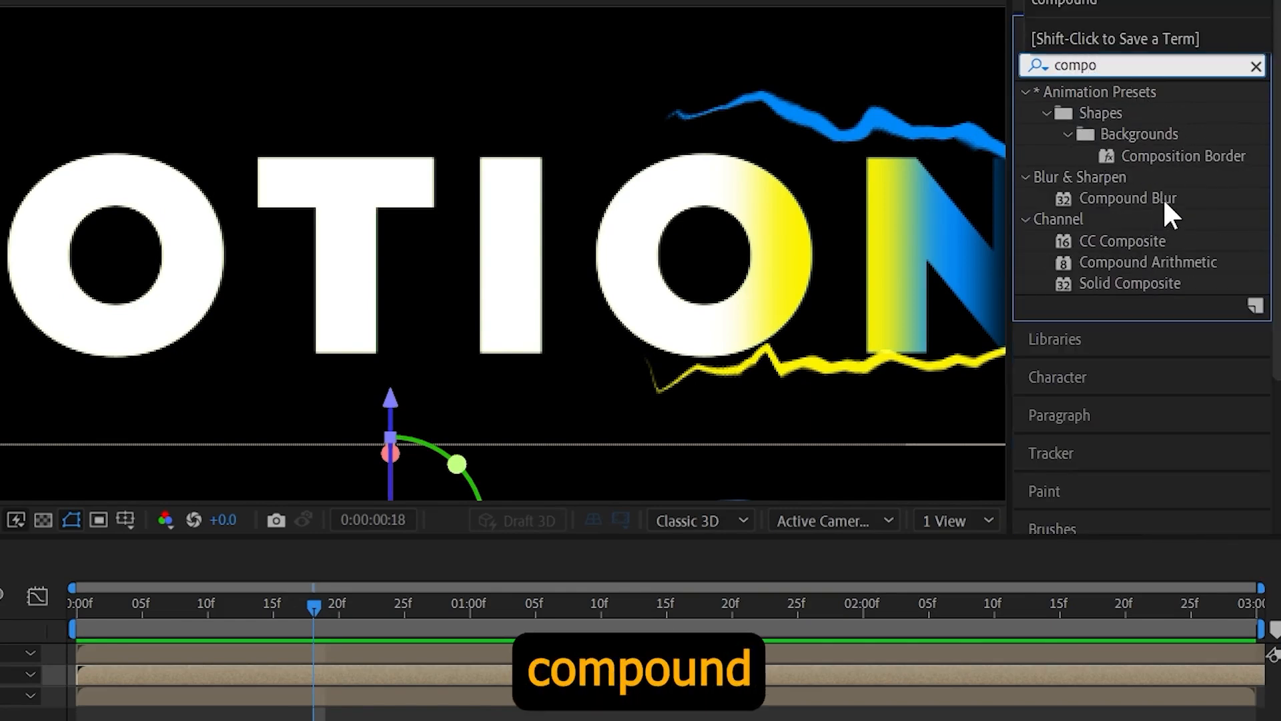
left_click_drag(1161, 198, 237, 638)
scroll(988, 366, "down", 1)
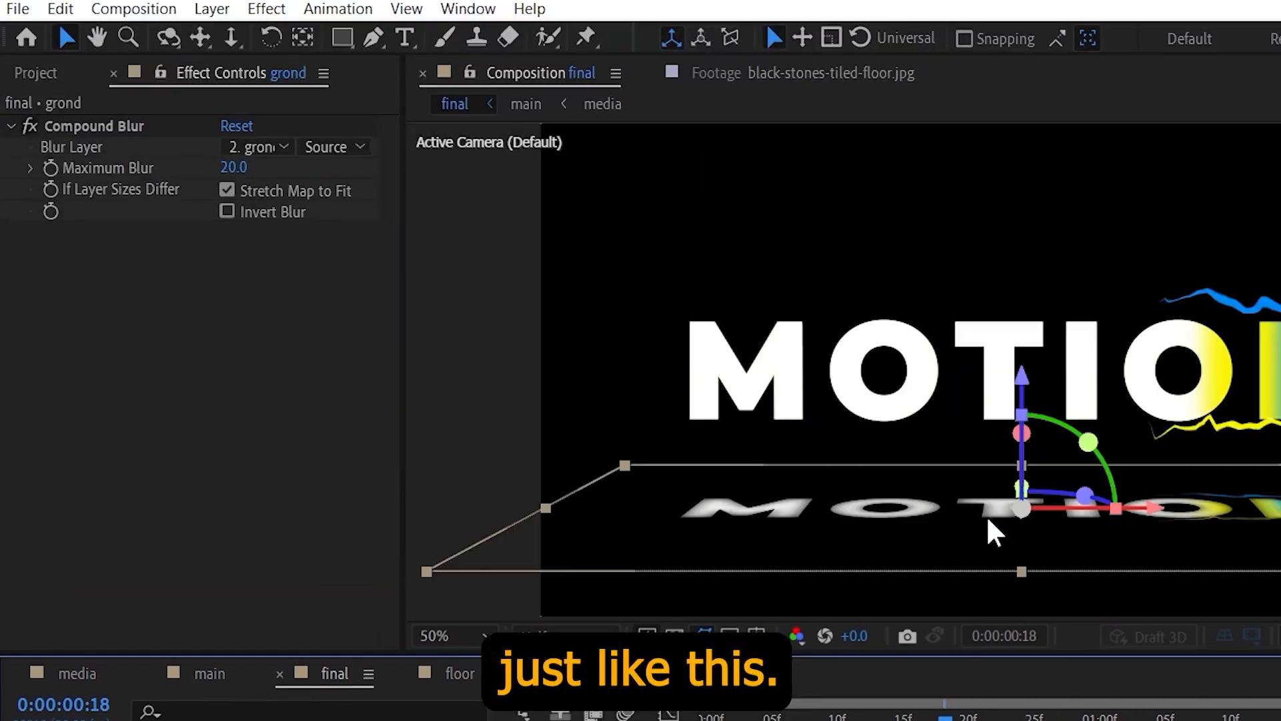
Step: Set the Compound Blur's Blur Layer to the floor layer, using its Effects & Masks as the source
left_click_drag(952, 312, 953, 229)
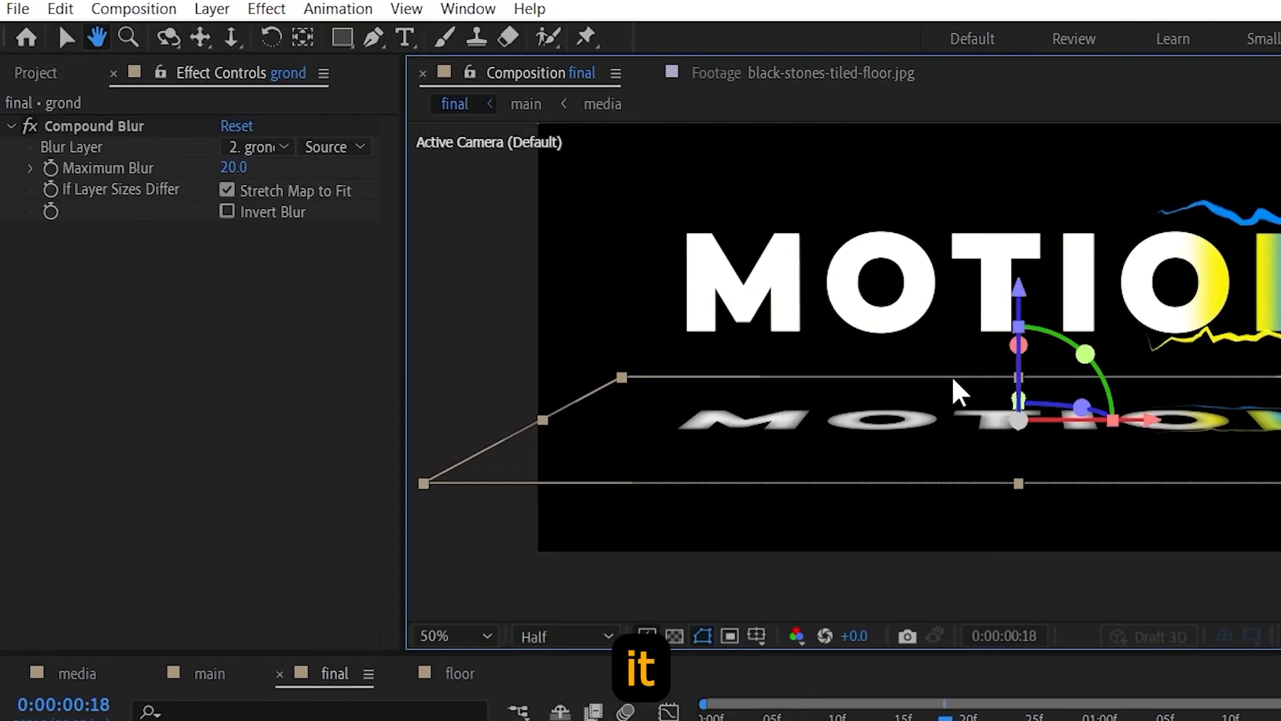
scroll(951, 375, "up", 2)
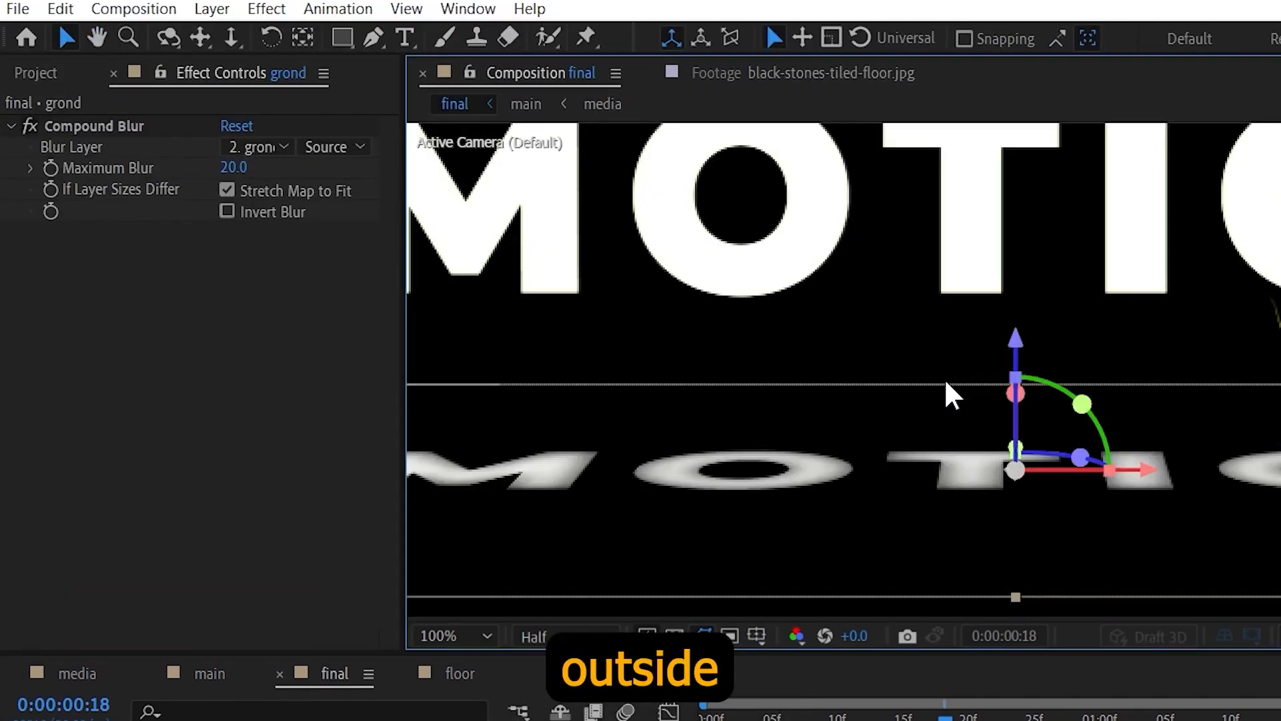
left_click_drag(814, 470, 935, 532)
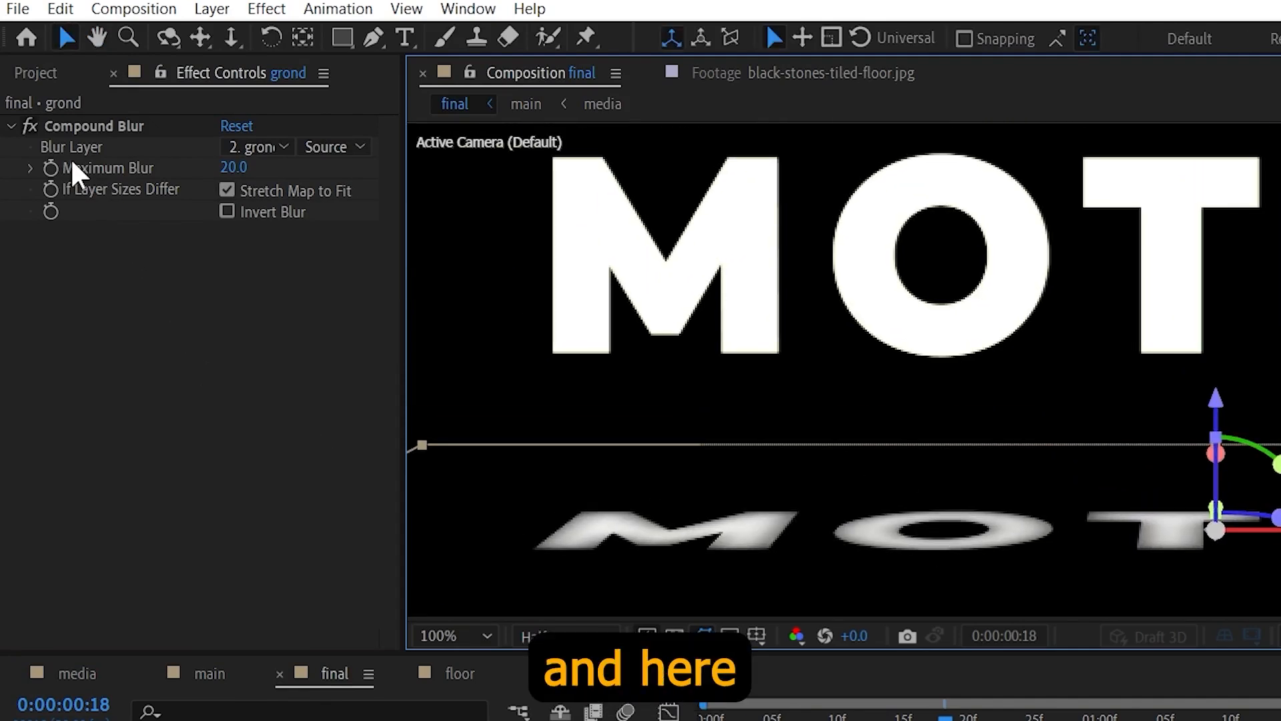
left_click(268, 151)
left_click(319, 262)
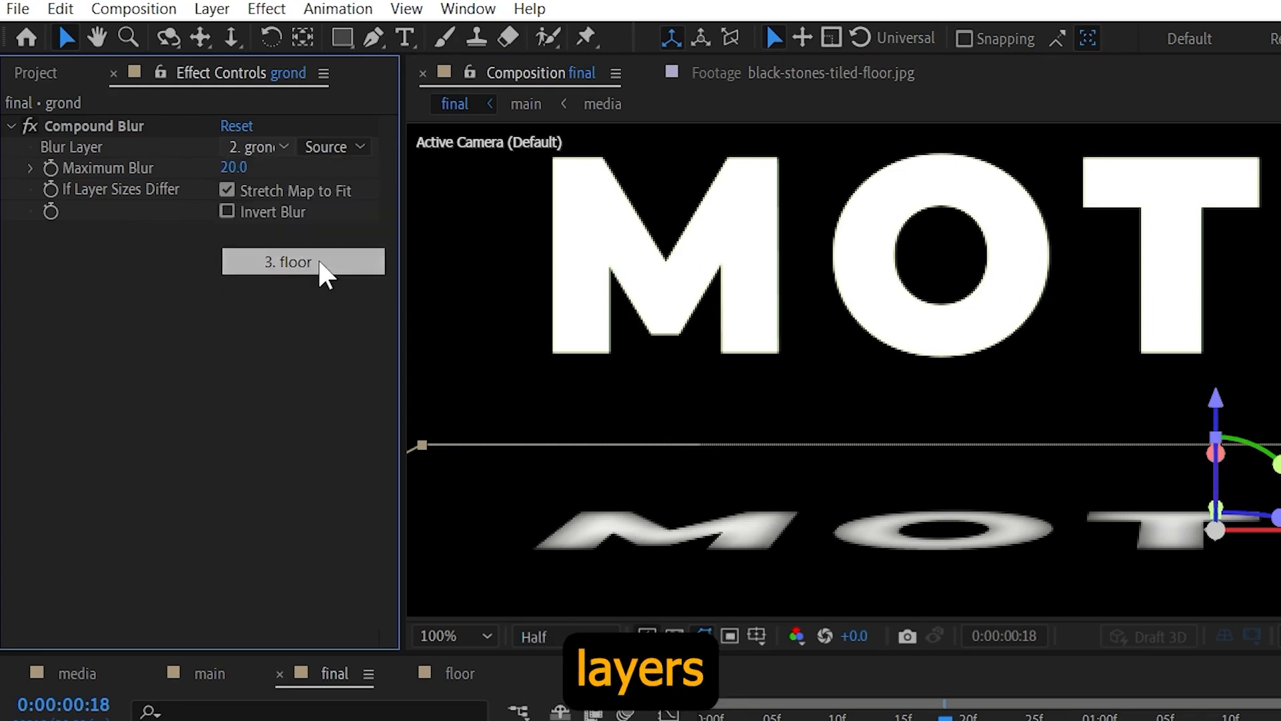
left_click(329, 148)
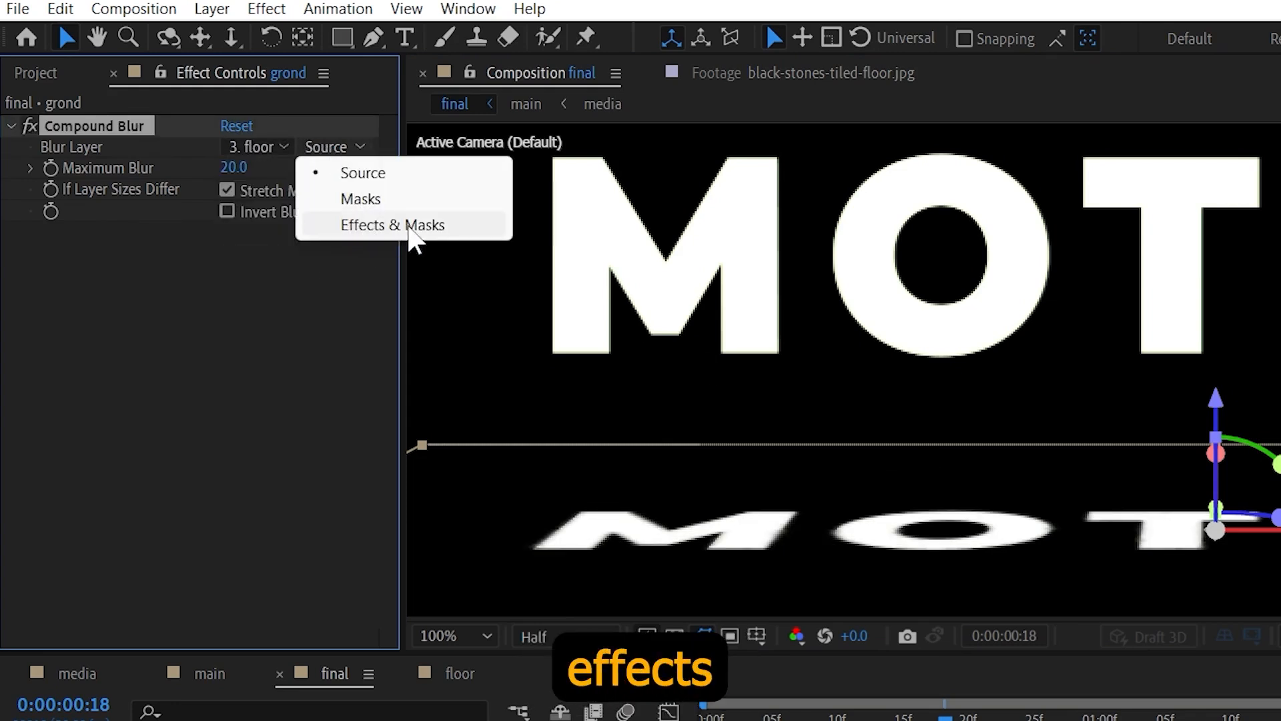
left_click(437, 227)
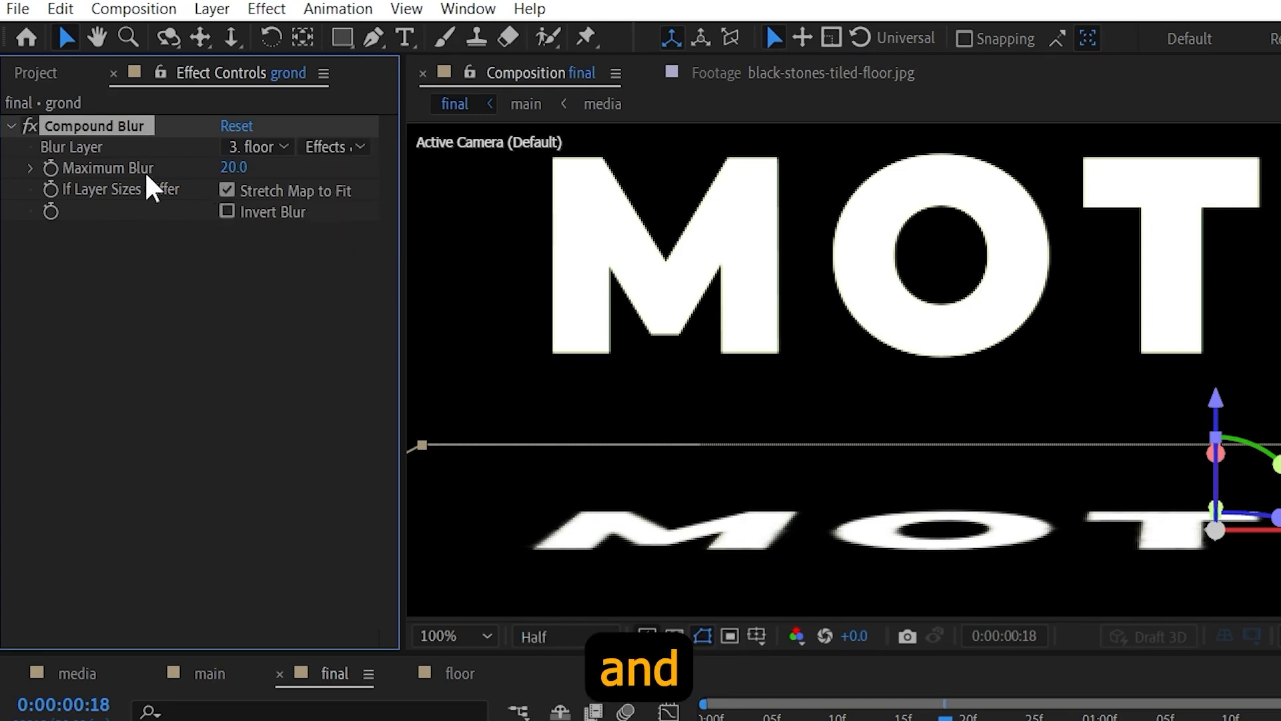
Step: Set the Compound Blur's Maximum Blur to 250 on the grond layer
left_click_drag(227, 170, 444, 168)
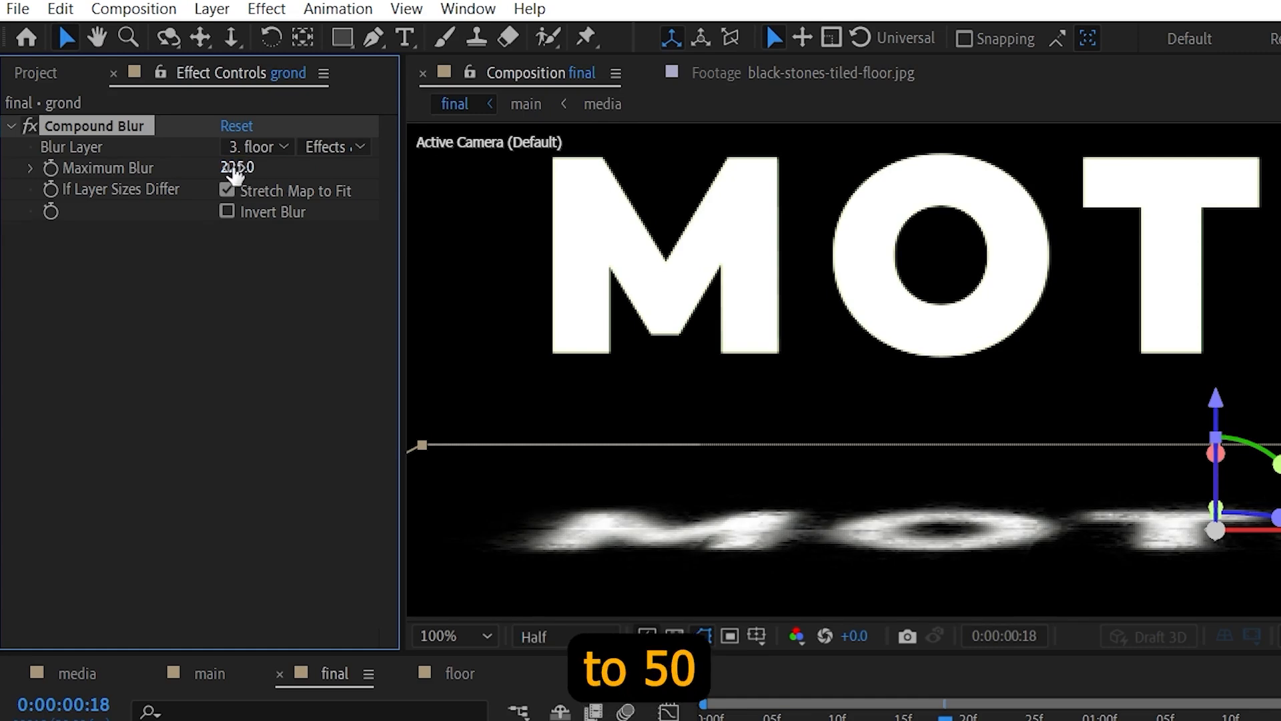
left_click(237, 168)
type("250")
key("Return")
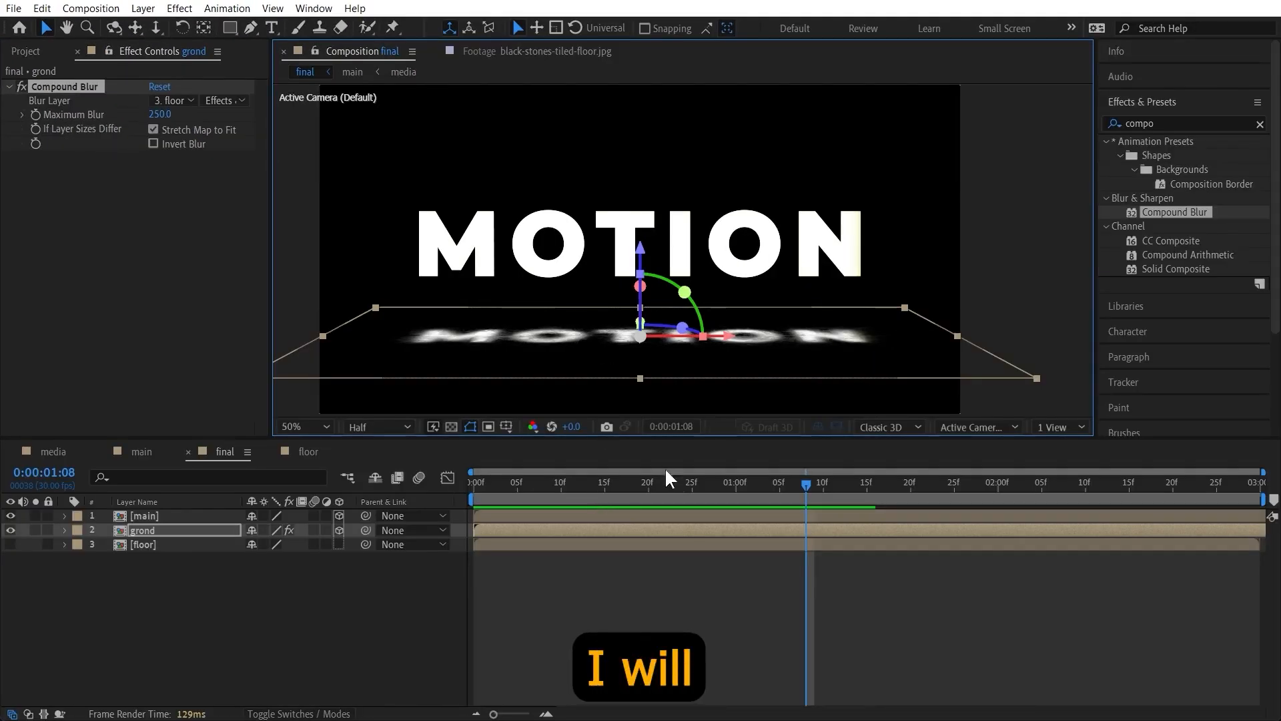
Step: Add an adjustment layer to the final composition and name it "glow"
left_click(655, 483)
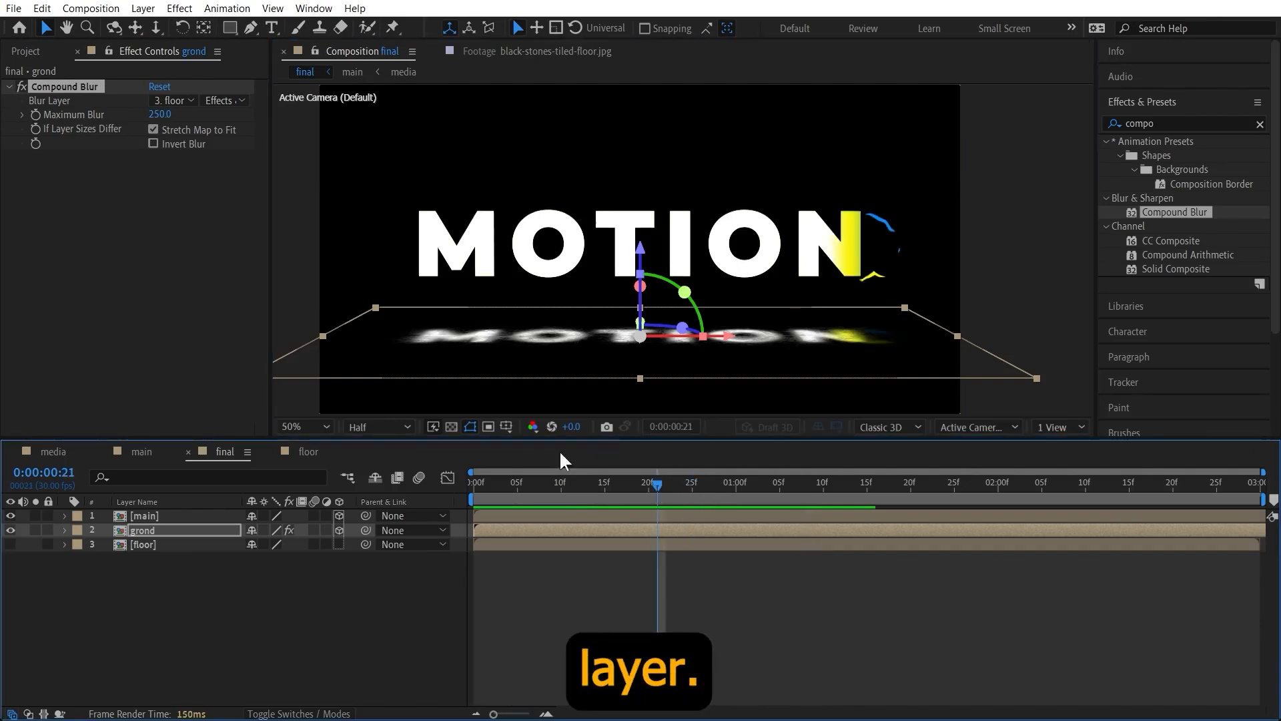
right_click(266, 590)
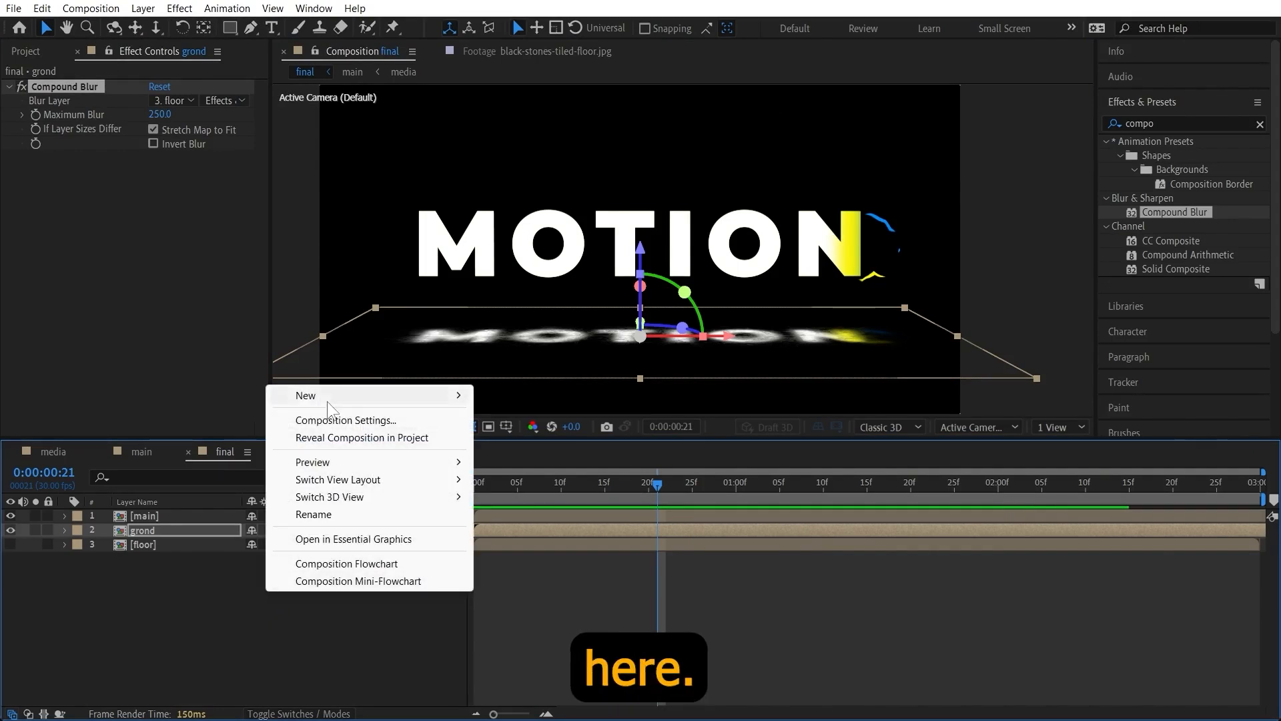
mouse_move(430, 403)
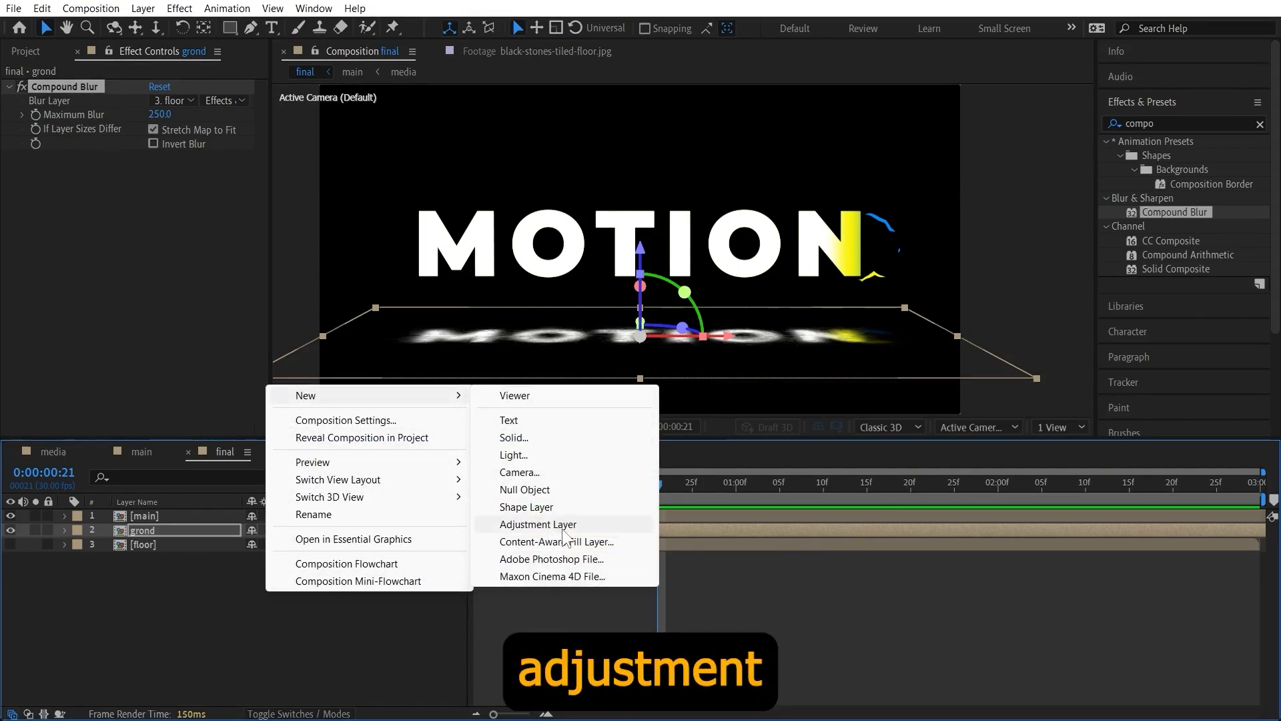
left_click(537, 525)
right_click(175, 527)
left_click(203, 483)
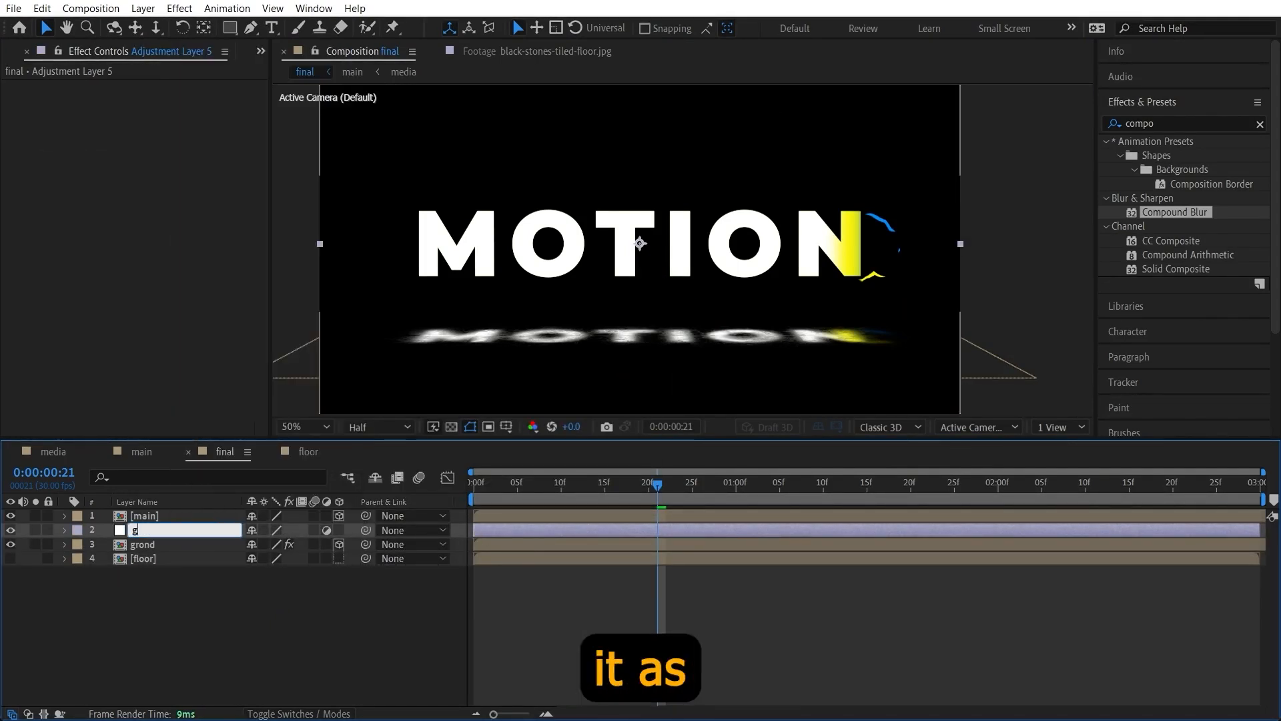
type("glow")
key("Return")
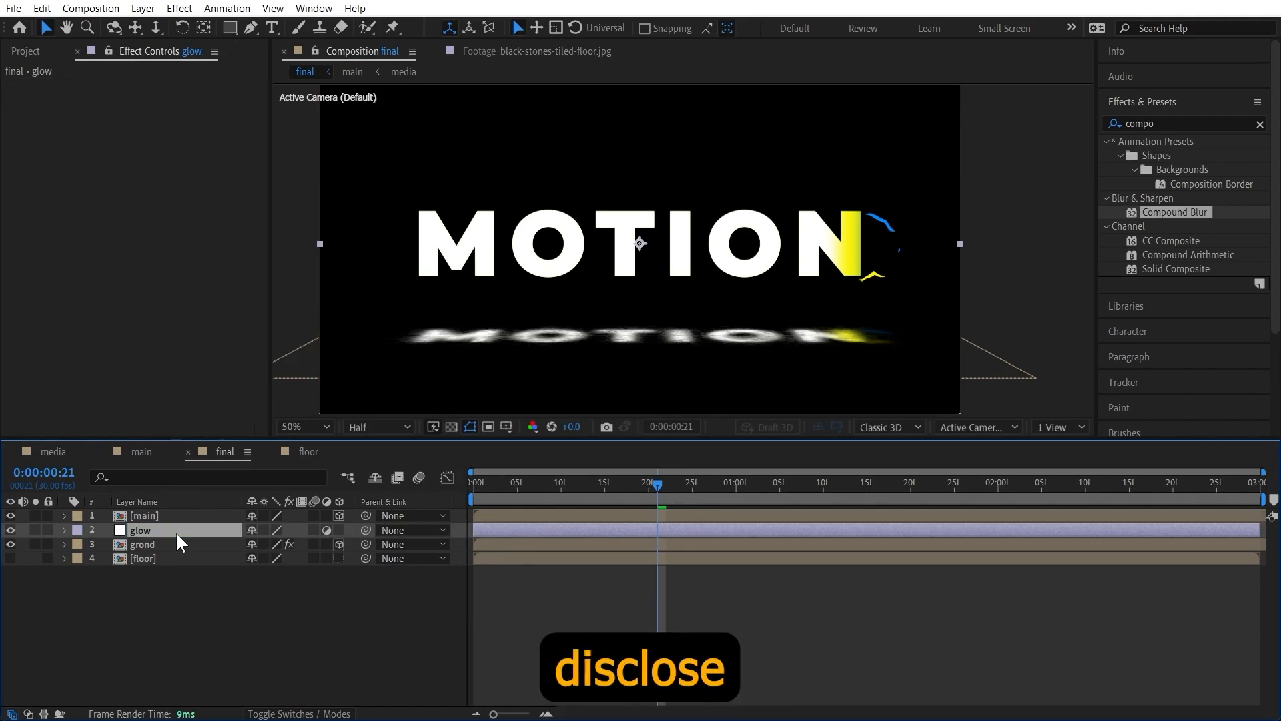
Step: Place the glow adjustment layer above all other layers and apply the Stylize Glow effect to it
left_click_drag(175, 531, 173, 513)
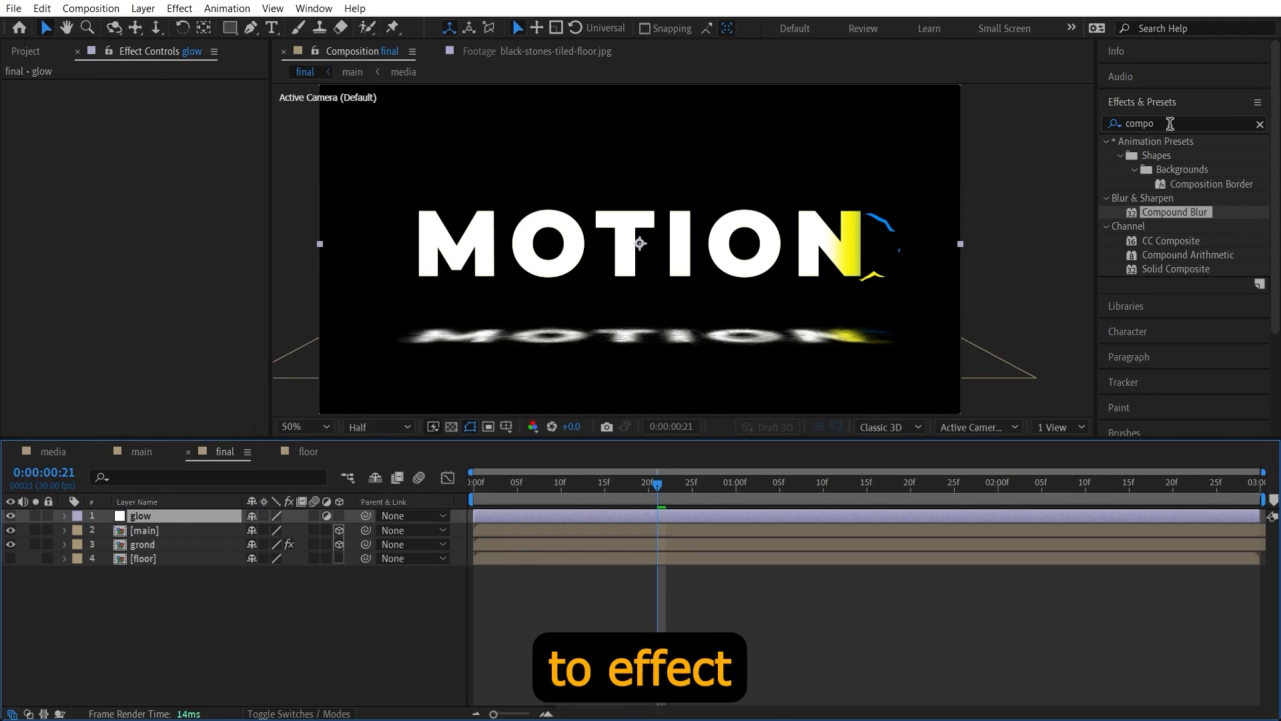
left_click(1113, 125)
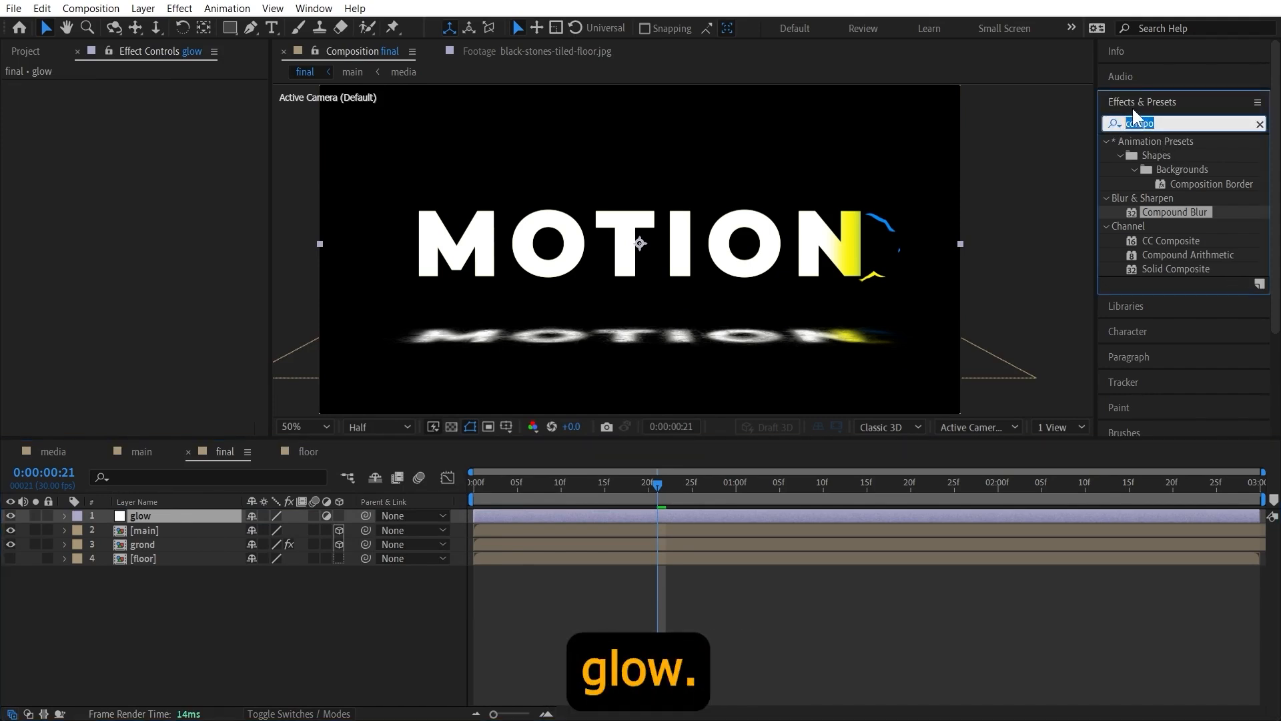
type("glow")
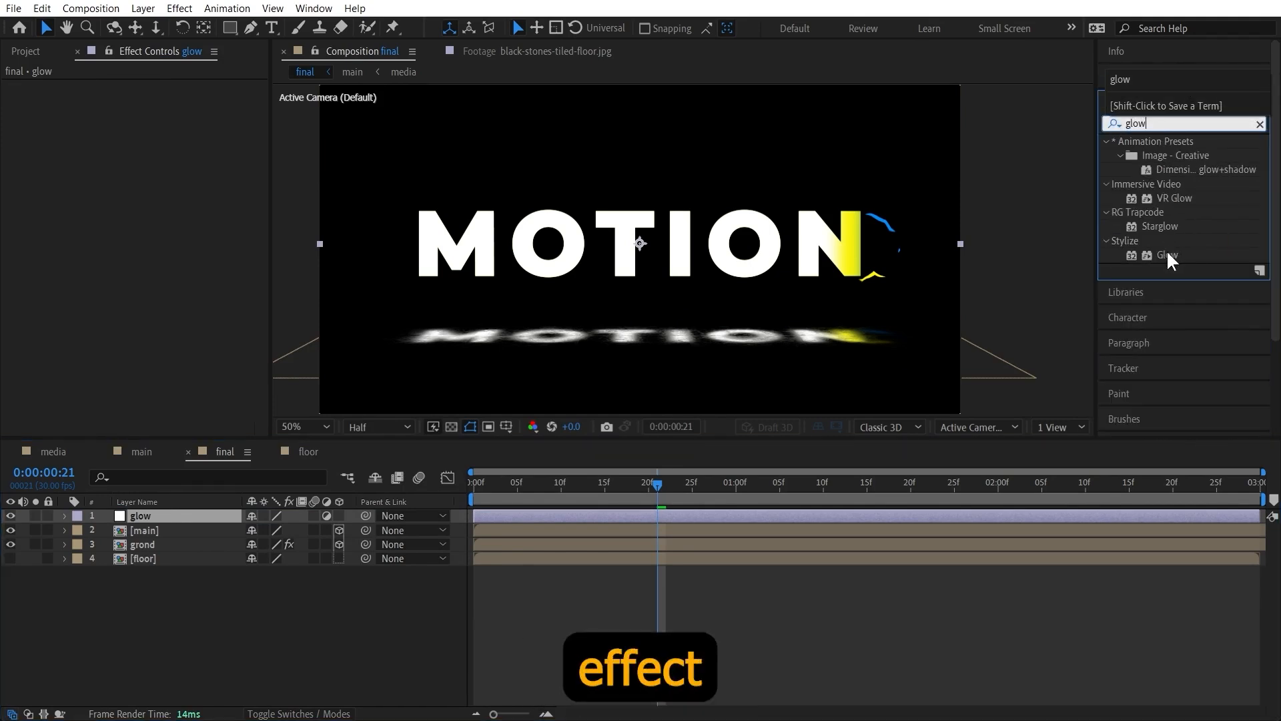
left_click_drag(1168, 255, 153, 524)
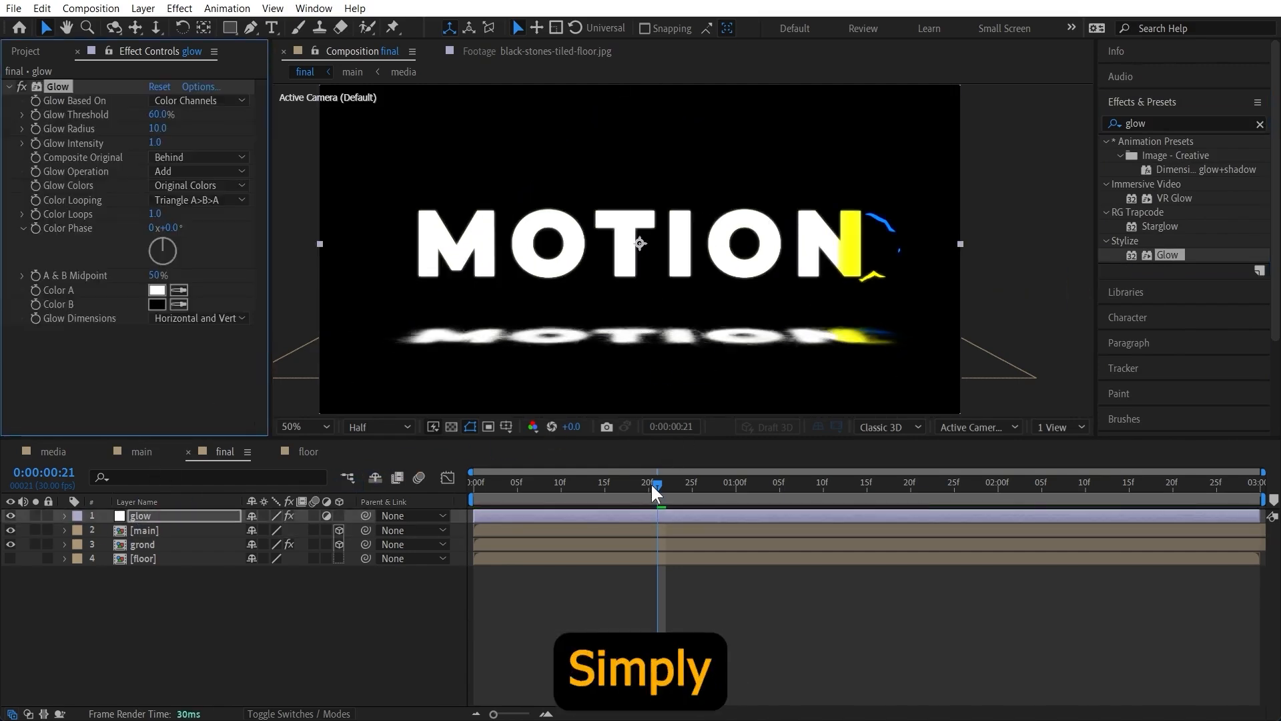
Step: Duplicate the Glow effect and set the copy's Glow Radius to 99 and Glow Intensity to 0.5
left_click_drag(654, 483, 603, 483)
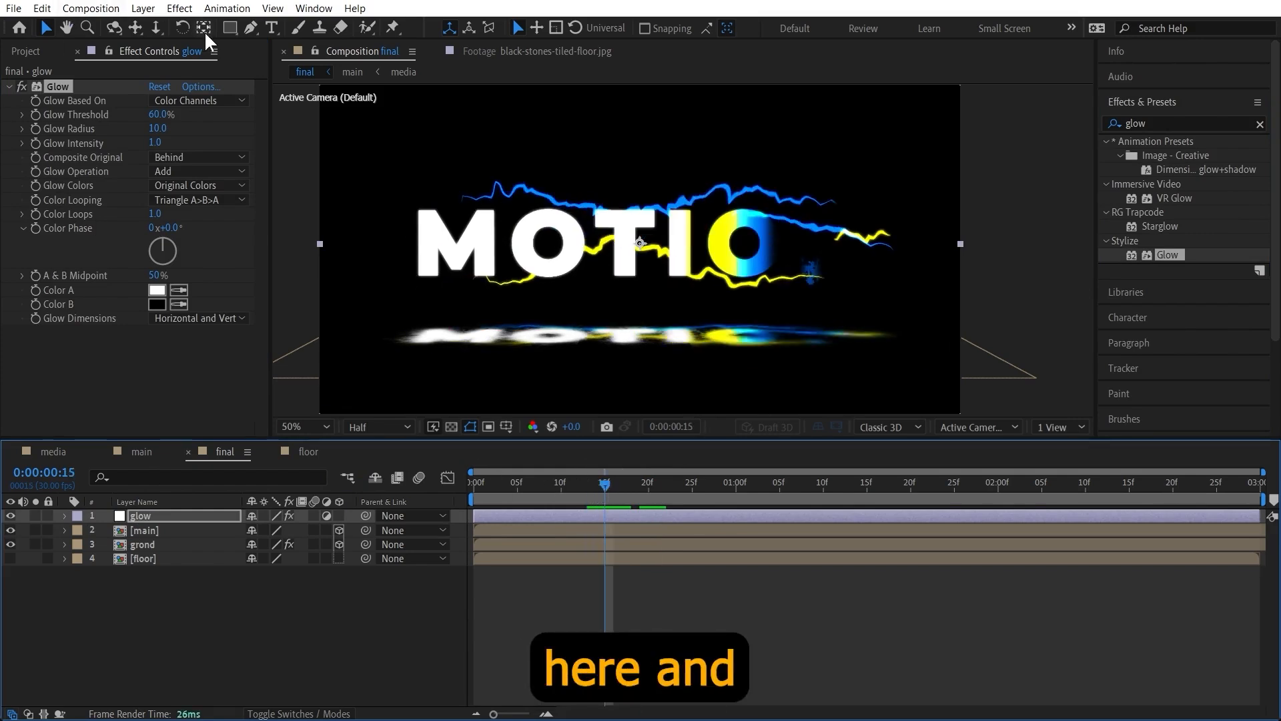
left_click(61, 86)
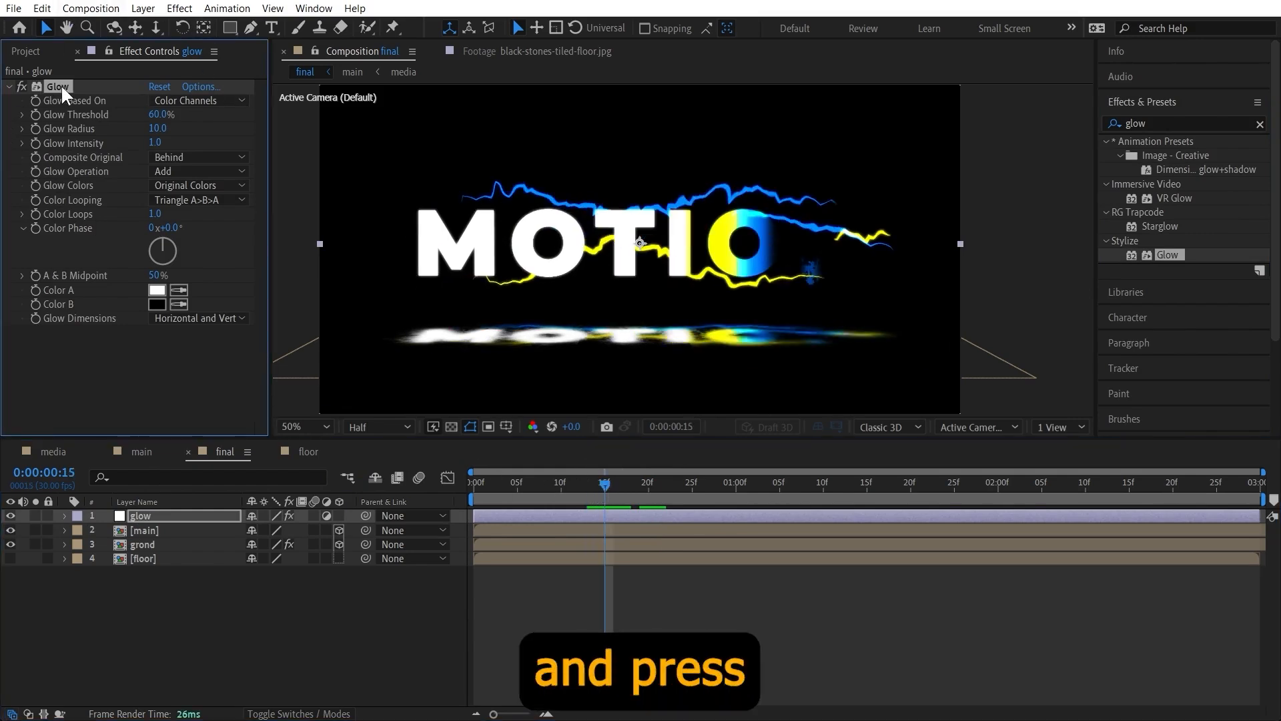
key("ctrl+d")
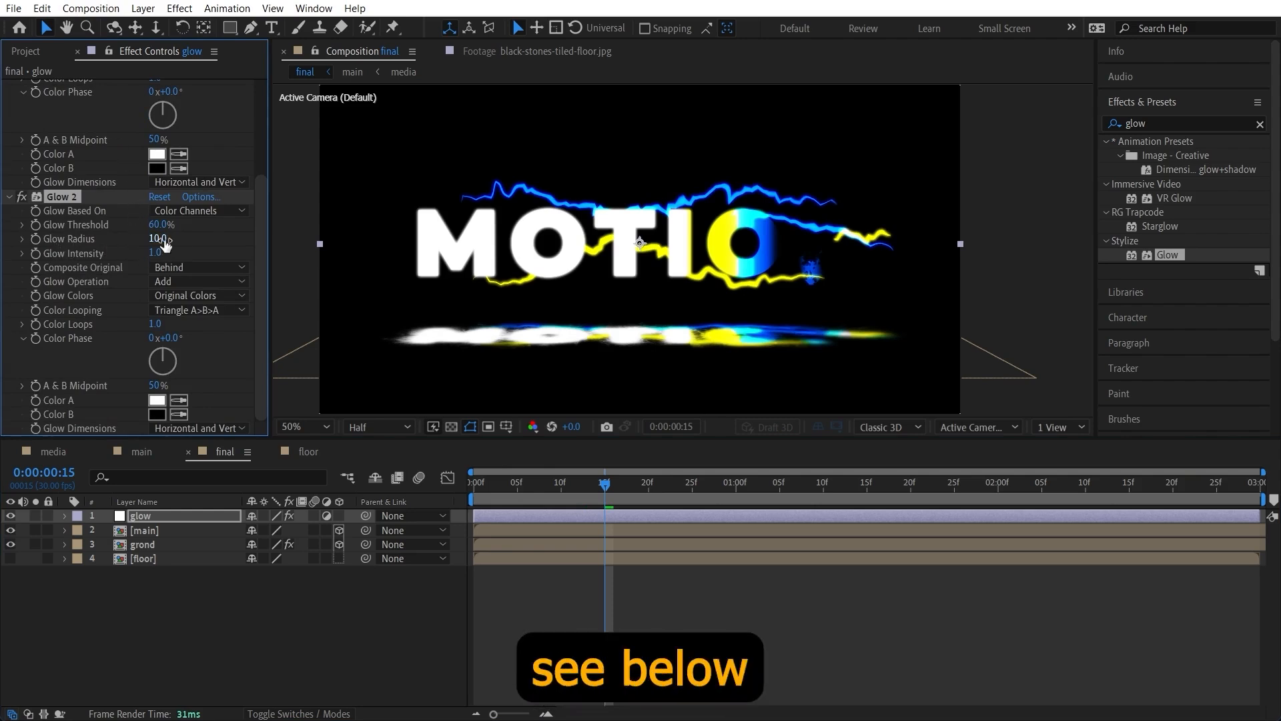
left_click_drag(157, 239, 228, 239)
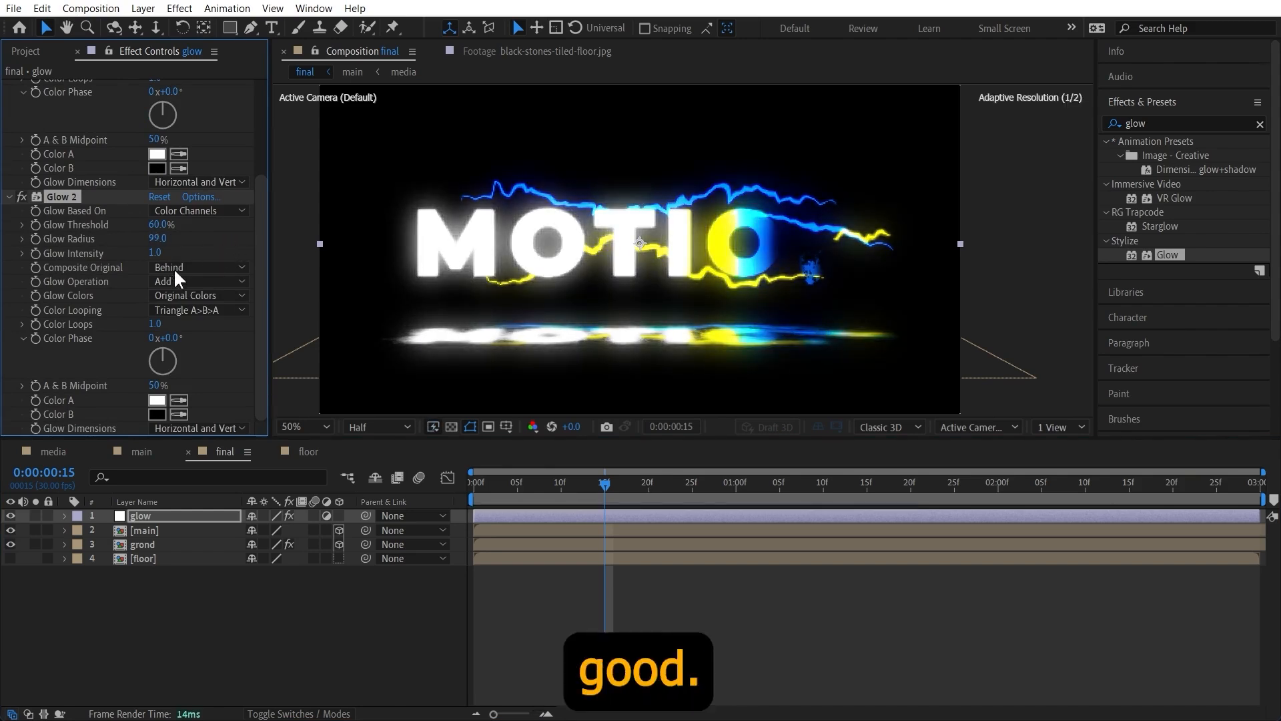
left_click(155, 253)
type(".5")
key("Return")
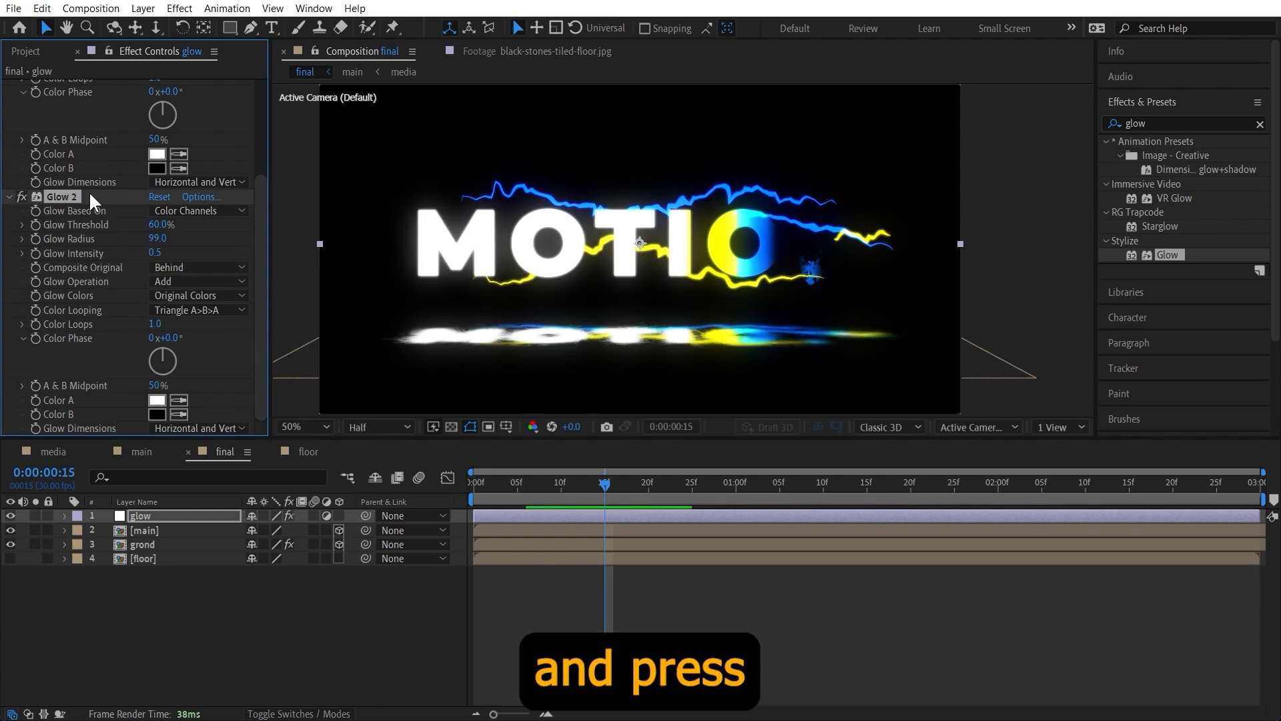
Step: Duplicate the second Glow effect and set the new copy's Glow Intensity to 0.2
key("ctrl+d")
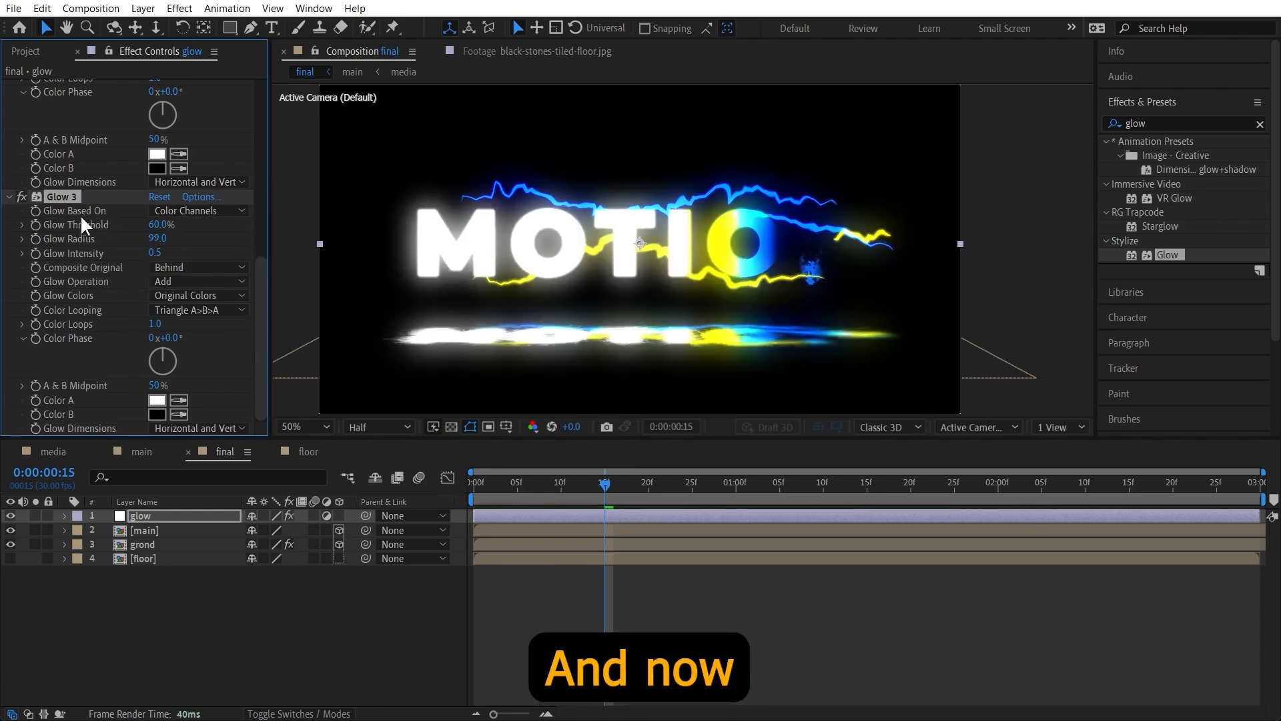
left_click(156, 254)
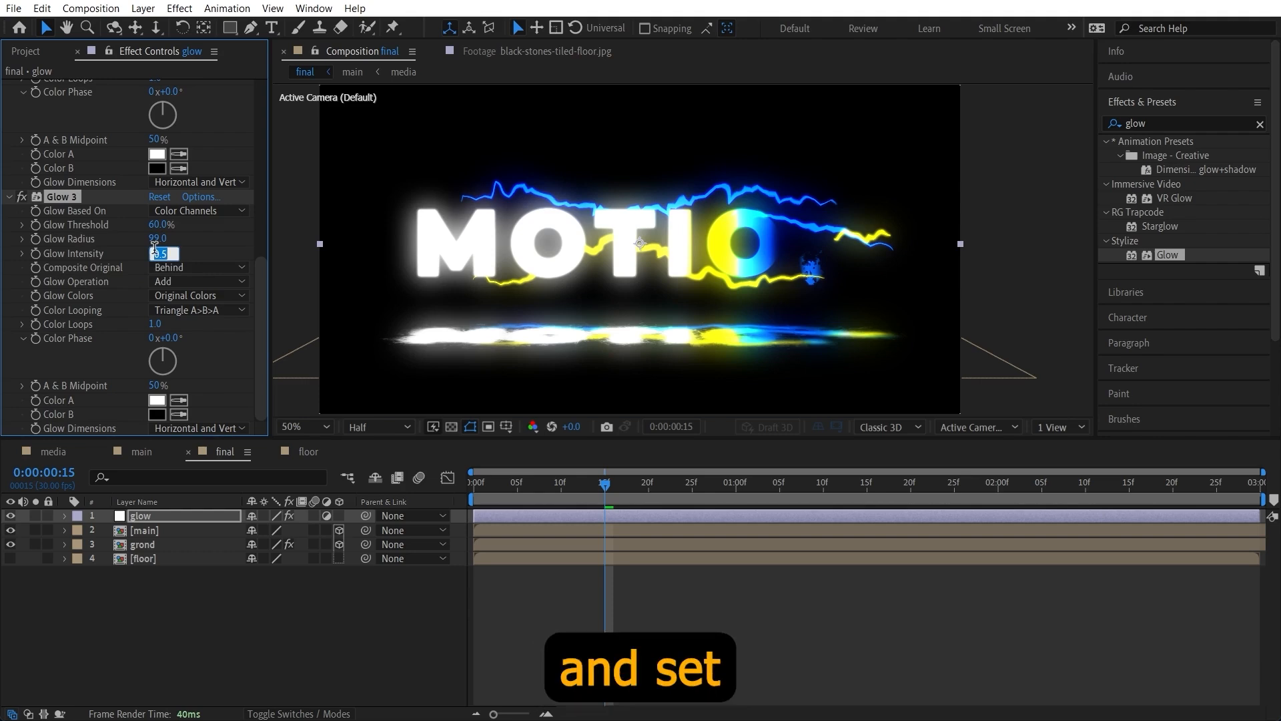
key("BackSpace")
type("0.2")
key("Return")
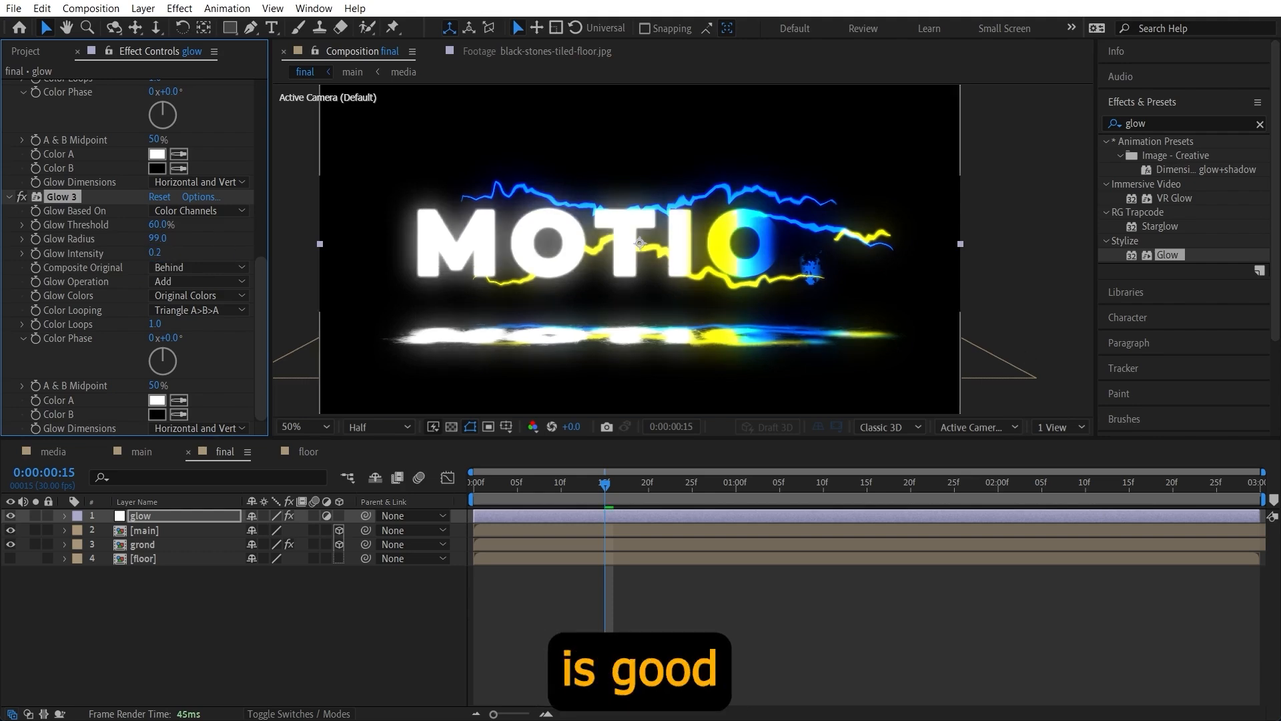
Step: Preview the glowing title animation from the start of the final composition
left_click_drag(604, 485, 473, 486)
key("space")
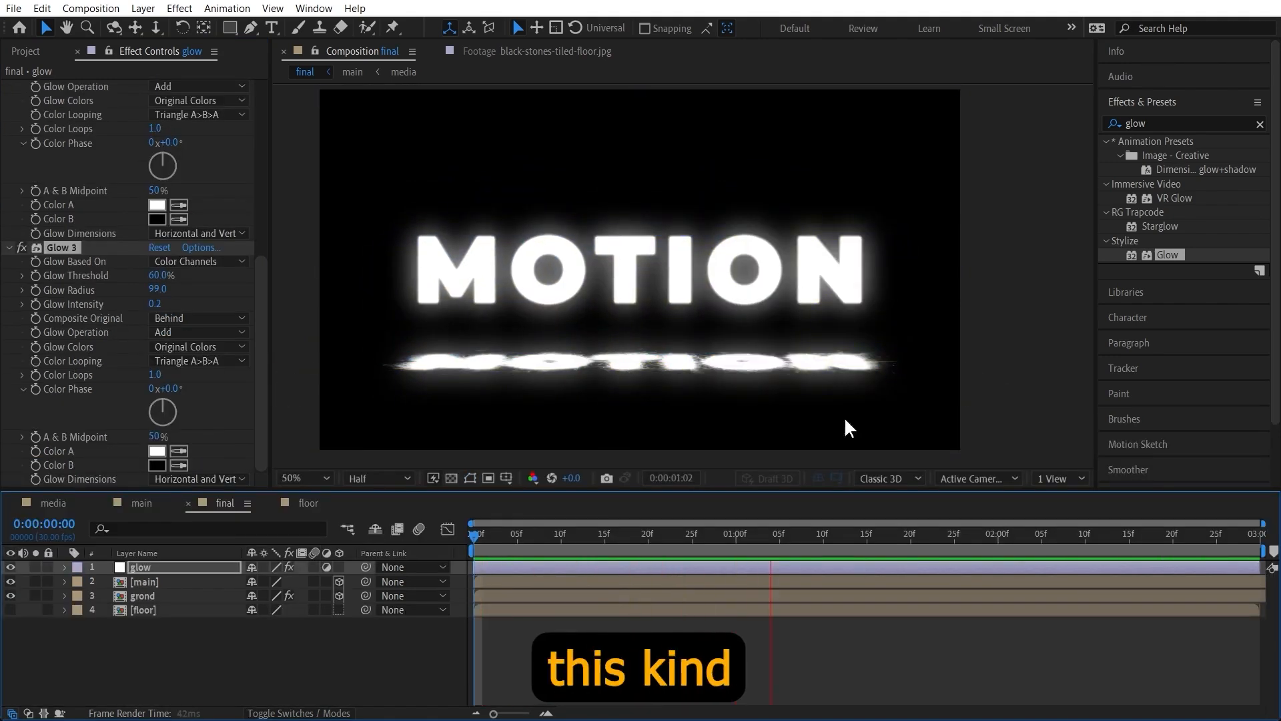
key("space")
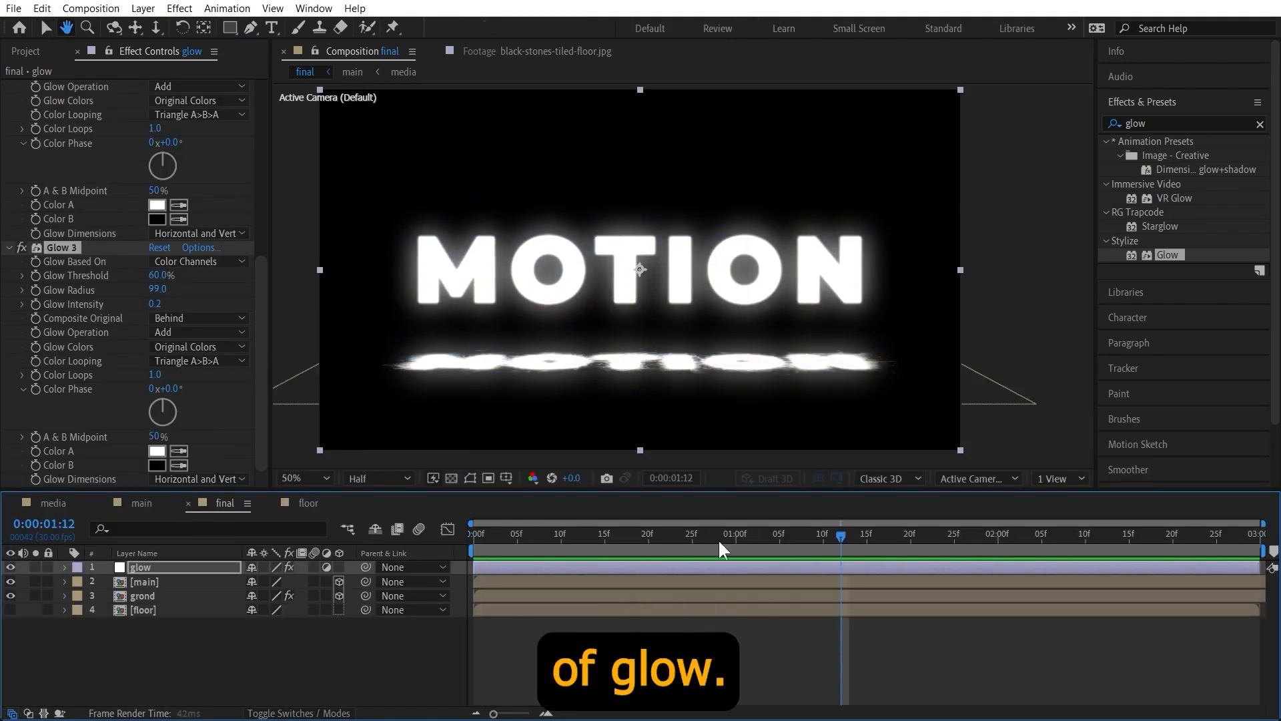
Step: Keyframe the glow layer's Opacity at 0:00:00:24 with a value of 20%
left_click_drag(840, 535, 686, 536)
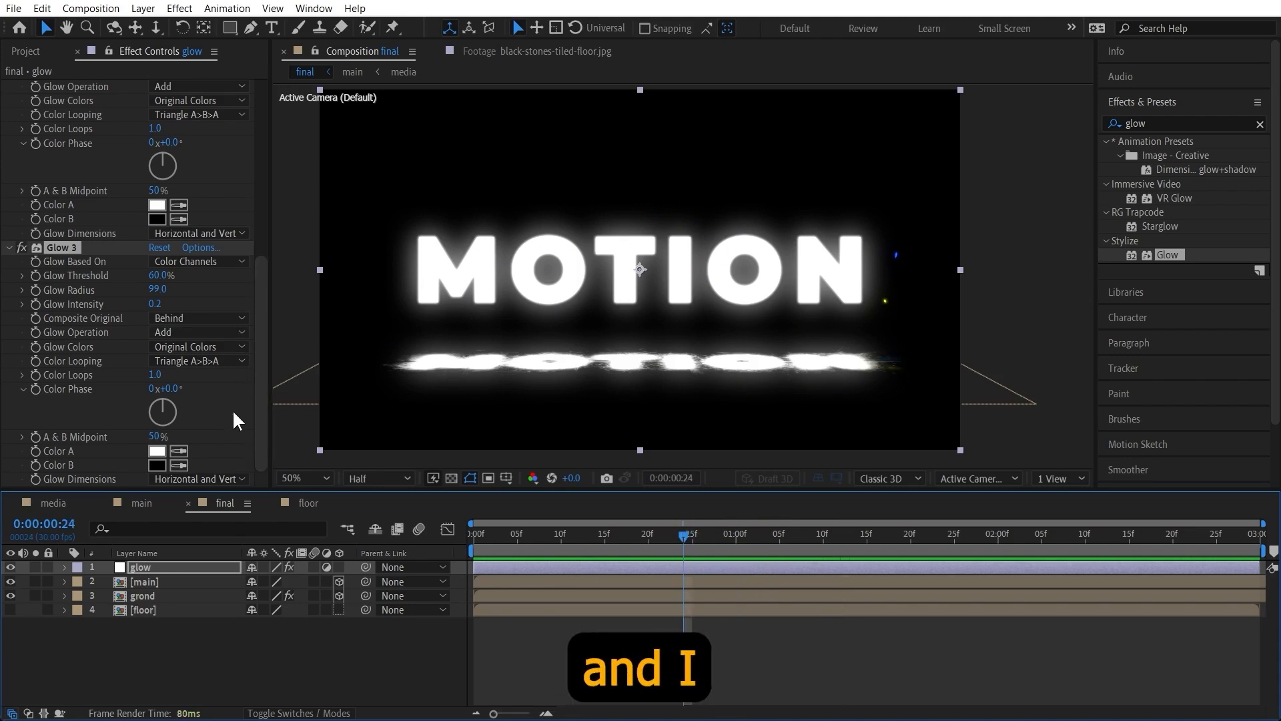
left_click(150, 566)
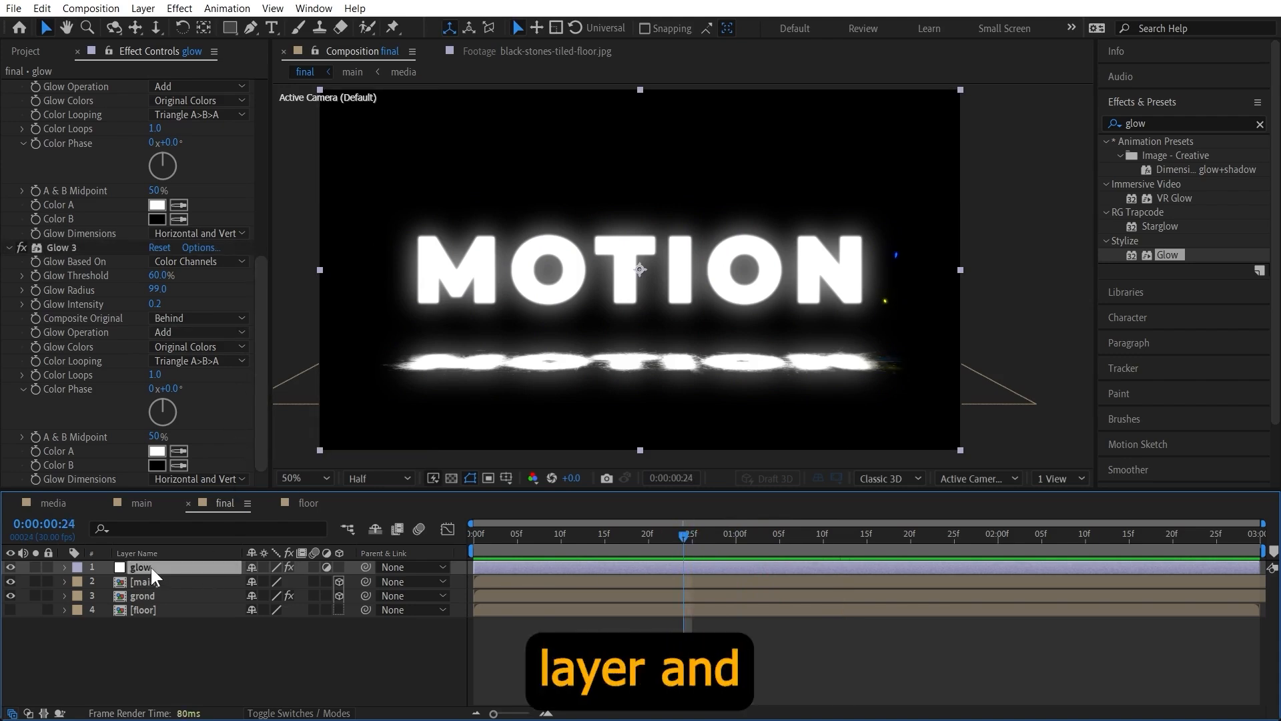
key("t")
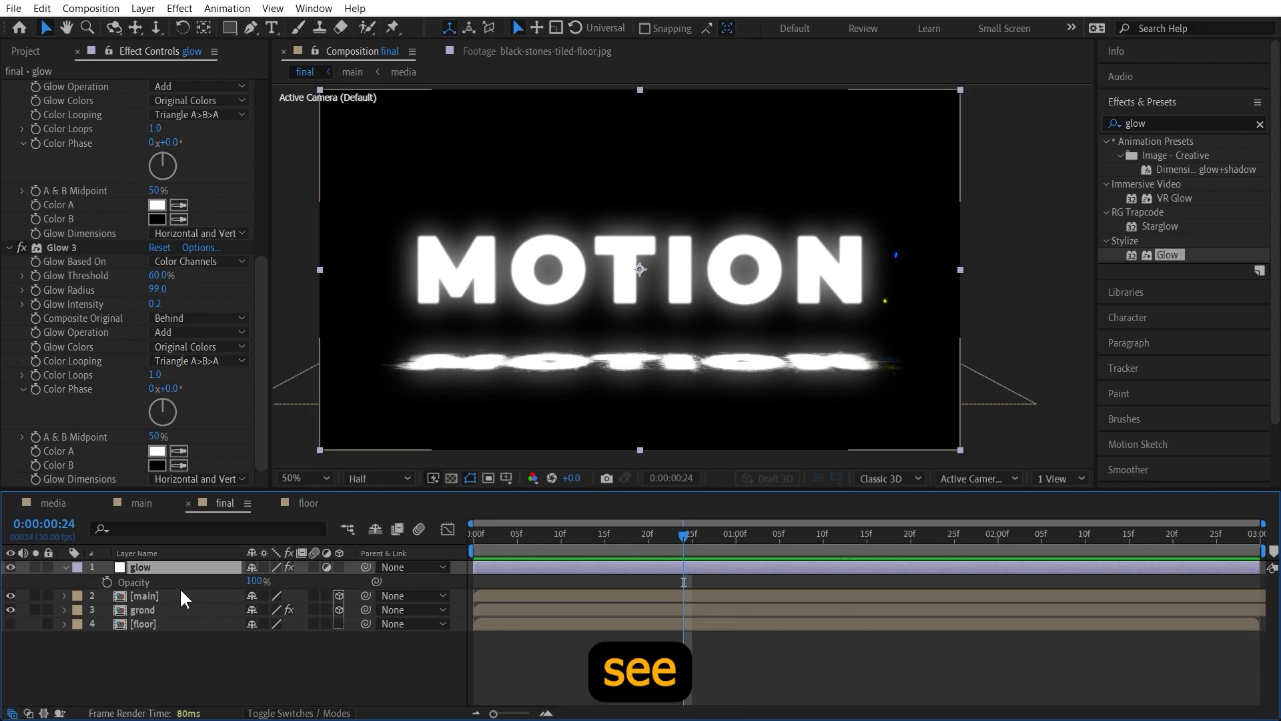
left_click(107, 579)
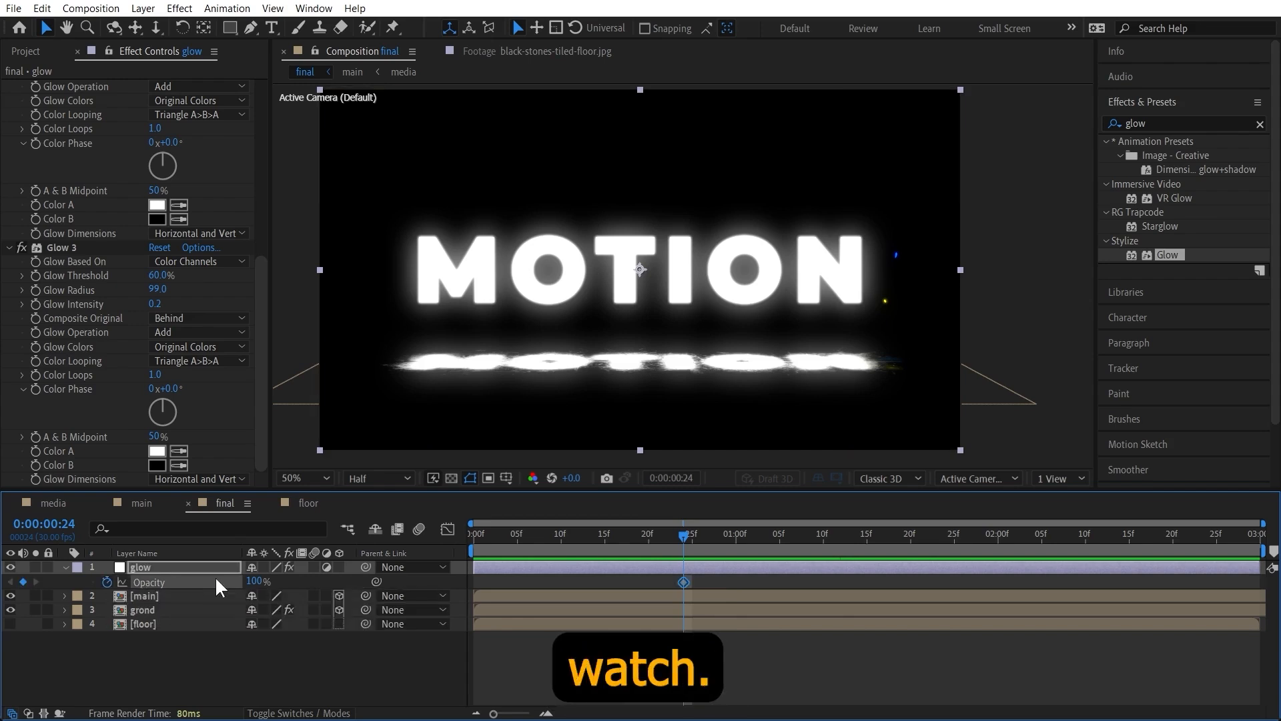
left_click(255, 582)
type("20")
key("Return")
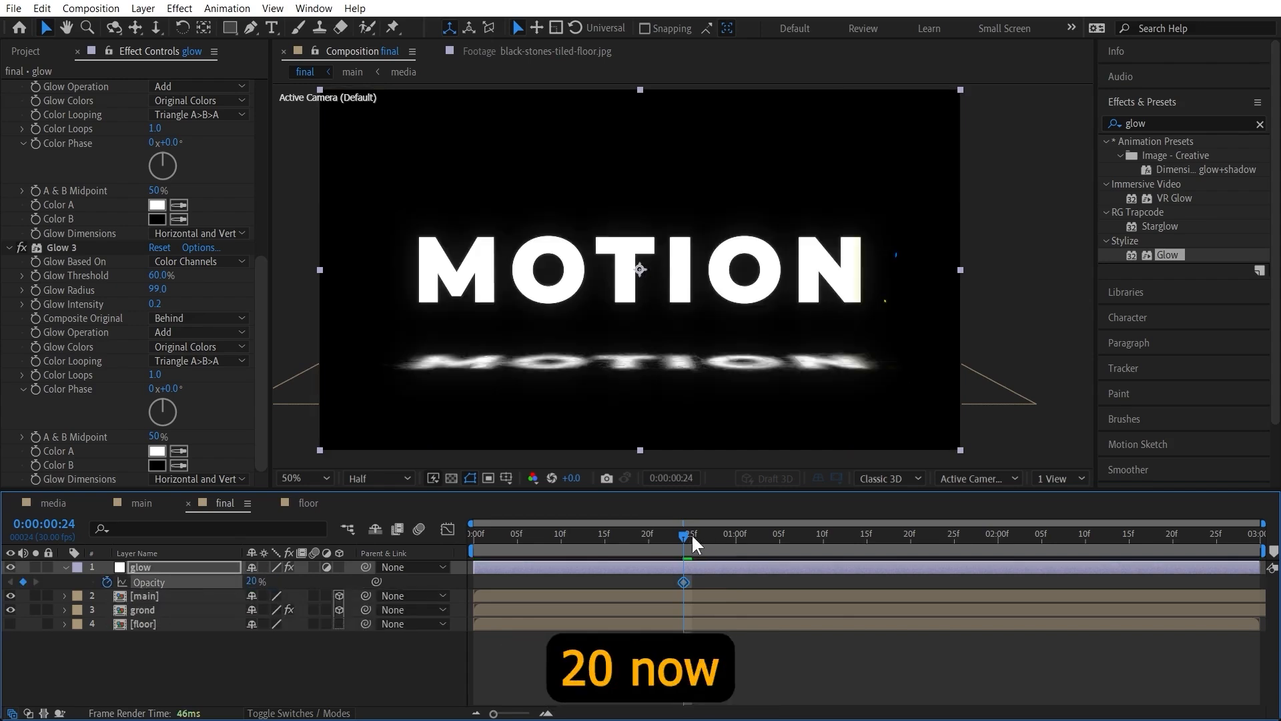
Step: Add an Opacity keyframe of 100% to the glow layer at 0:00:00:20
left_click_drag(691, 534, 645, 538)
left_click(23, 582)
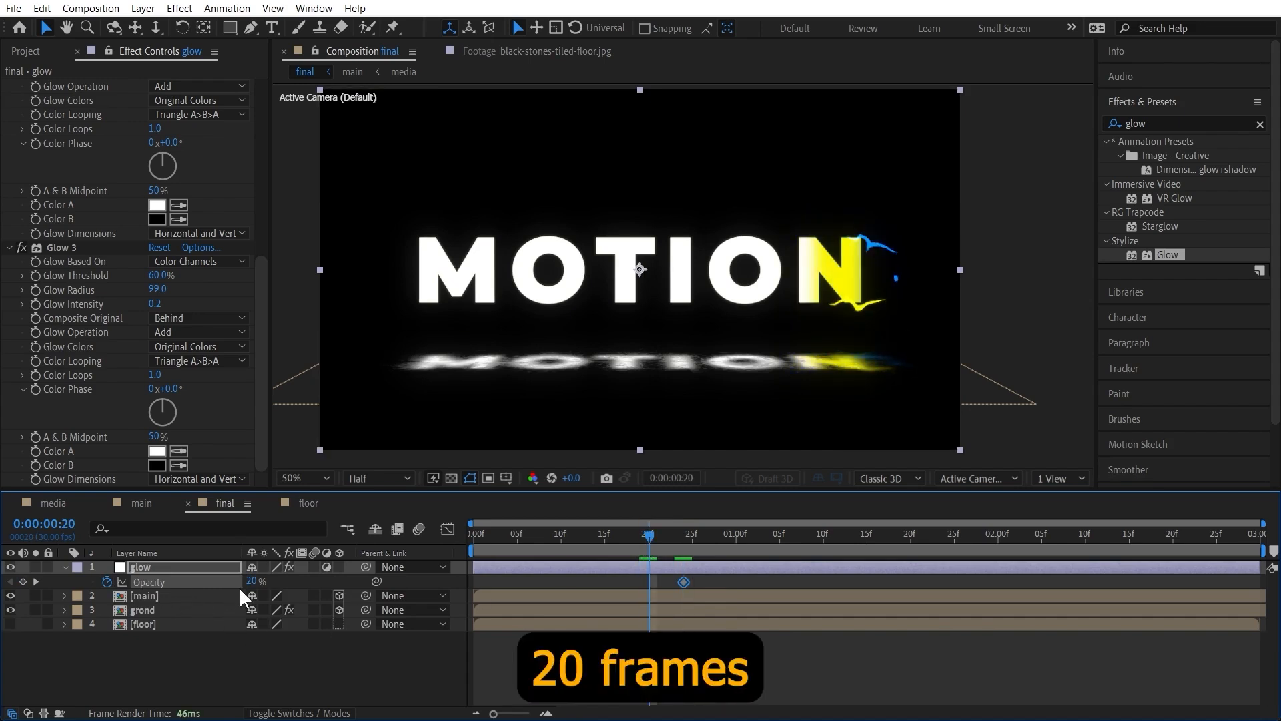
left_click_drag(253, 582, 587, 591)
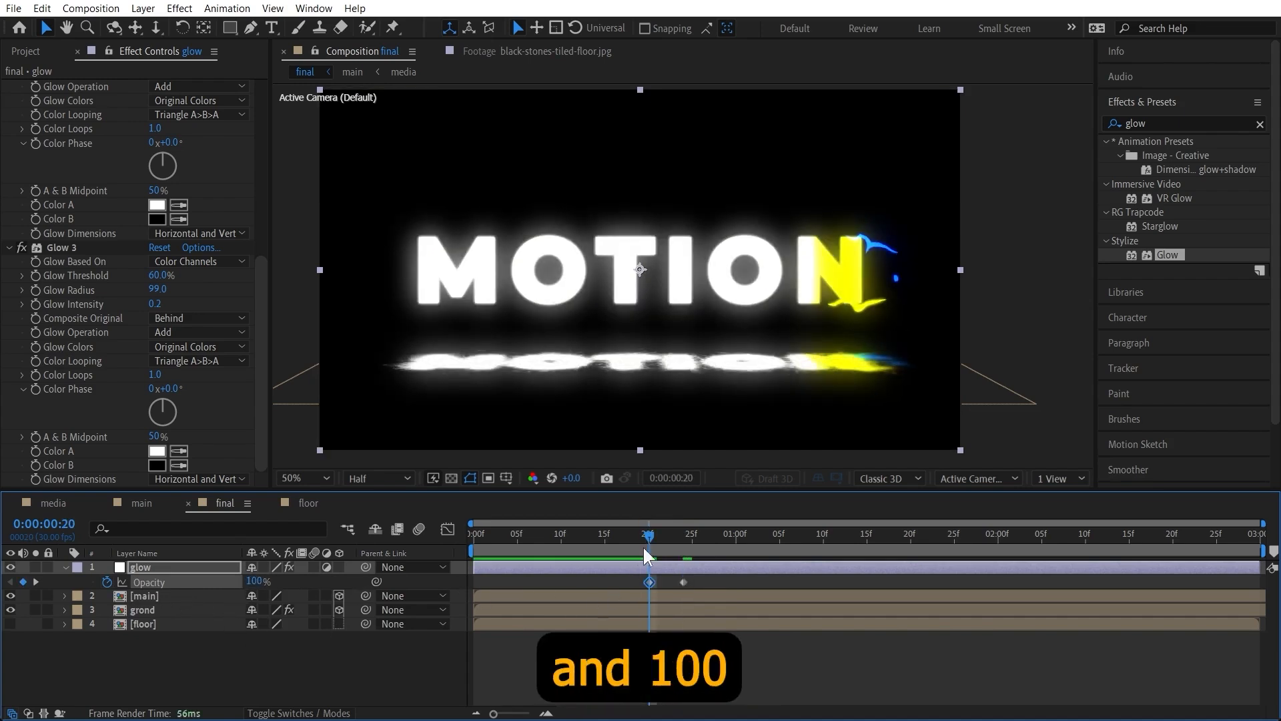
Step: Preview the glow fade from the start of the final composition and park the playhead at 0:00:01:07
left_click_drag(614, 526, 487, 523)
key("space")
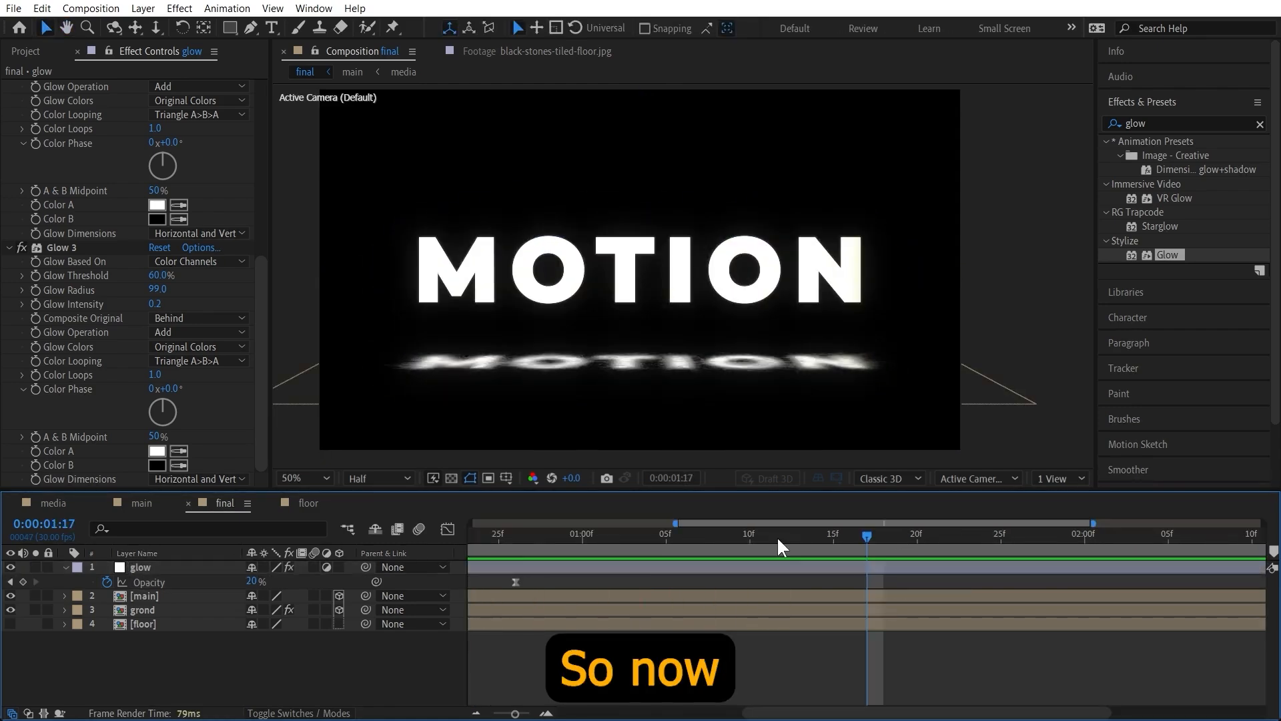
left_click_drag(777, 535, 699, 536)
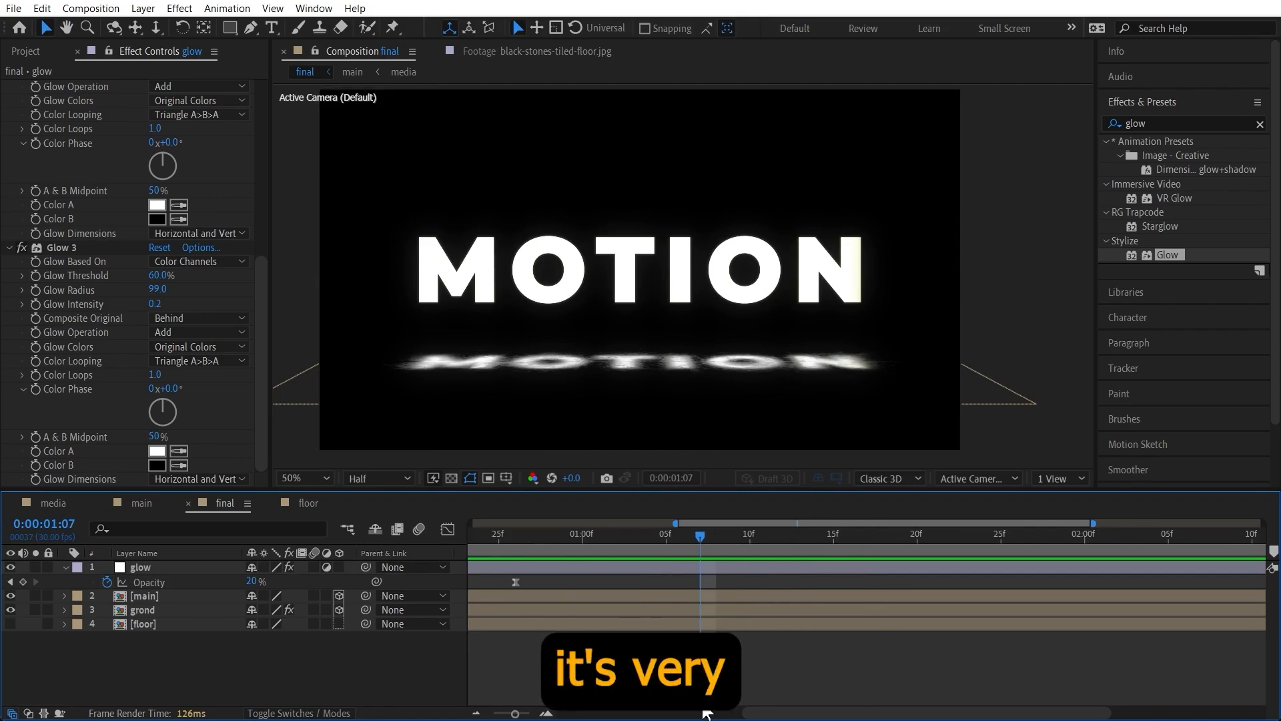
Step: Add a two-node camera named Camera 1 with the 50mm preset to the final composition
left_click_drag(515, 713, 491, 713)
left_click(143, 8)
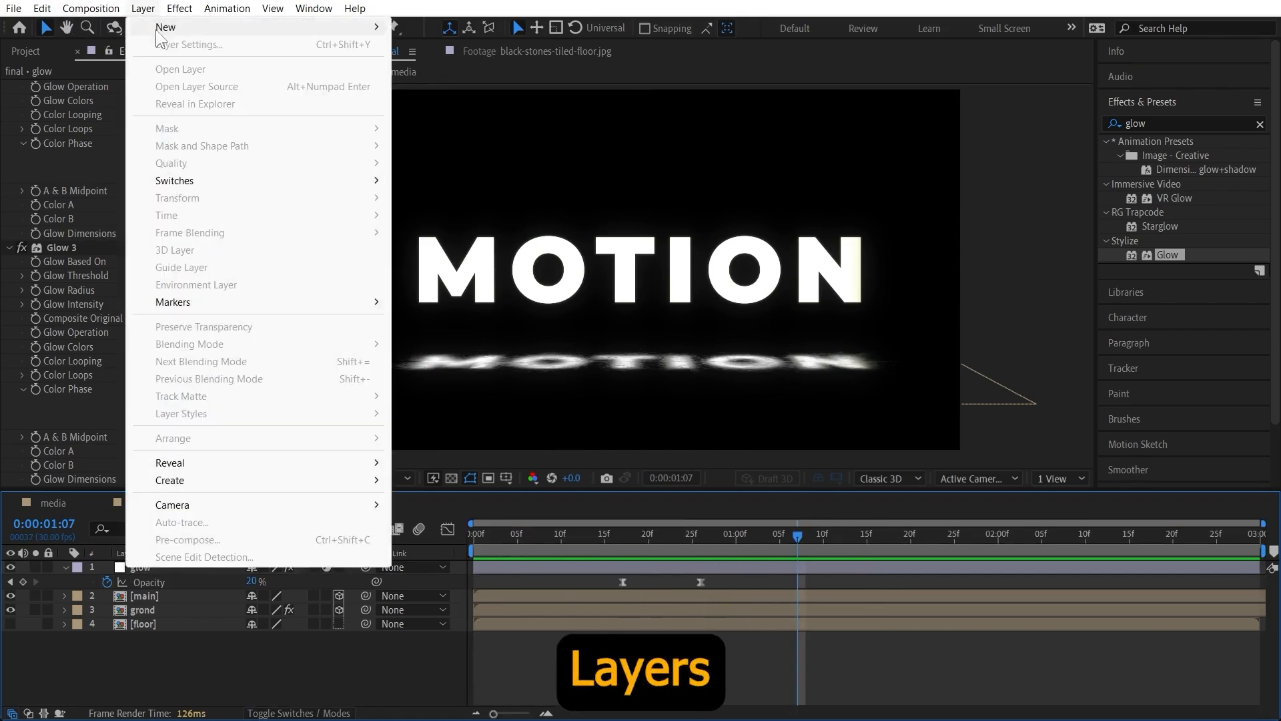
mouse_move(200, 28)
left_click(461, 78)
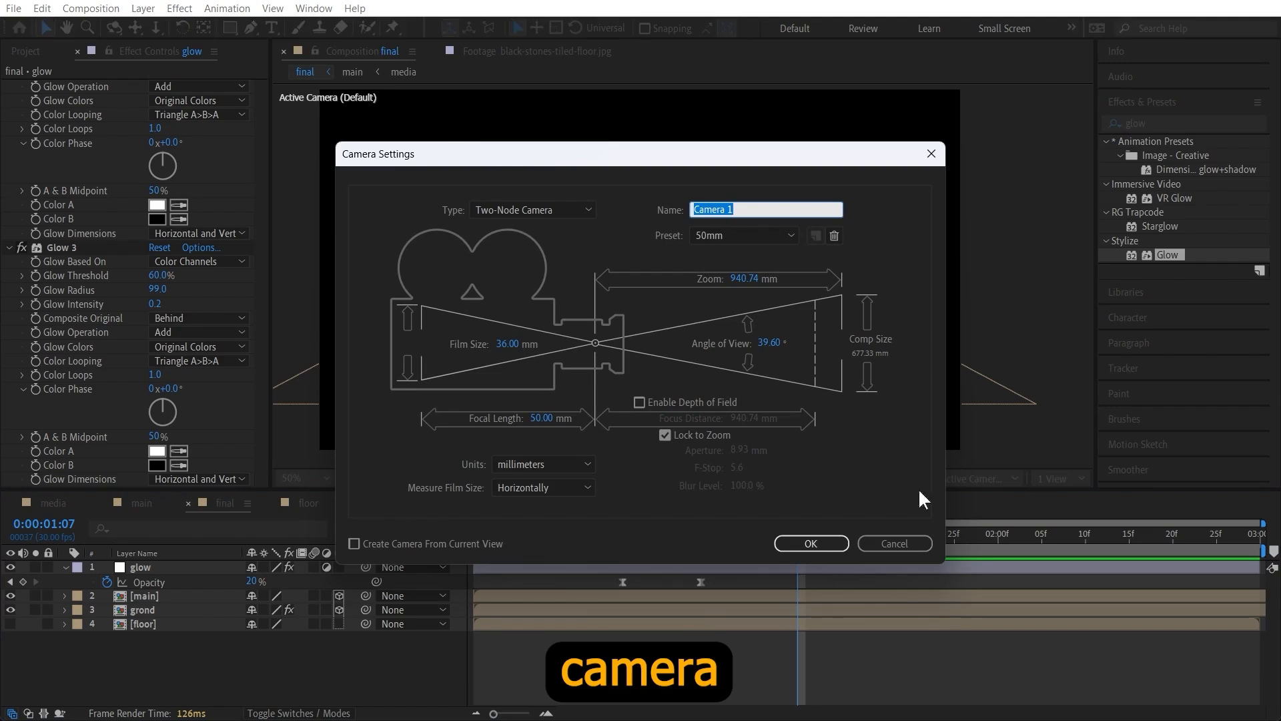
left_click(811, 542)
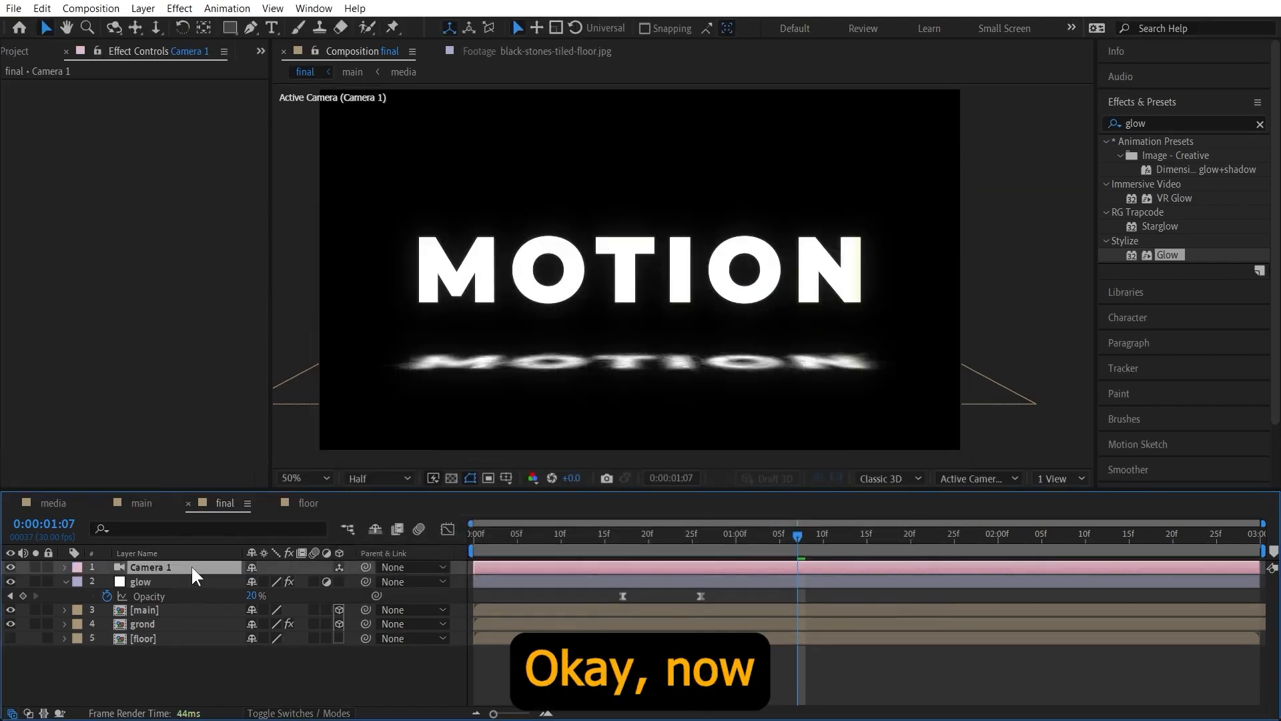
Step: Keyframe Camera 1's Position at 0:00:01:07, and again at 0:00:00:02 with the Z value changed to -1875.7
key("p")
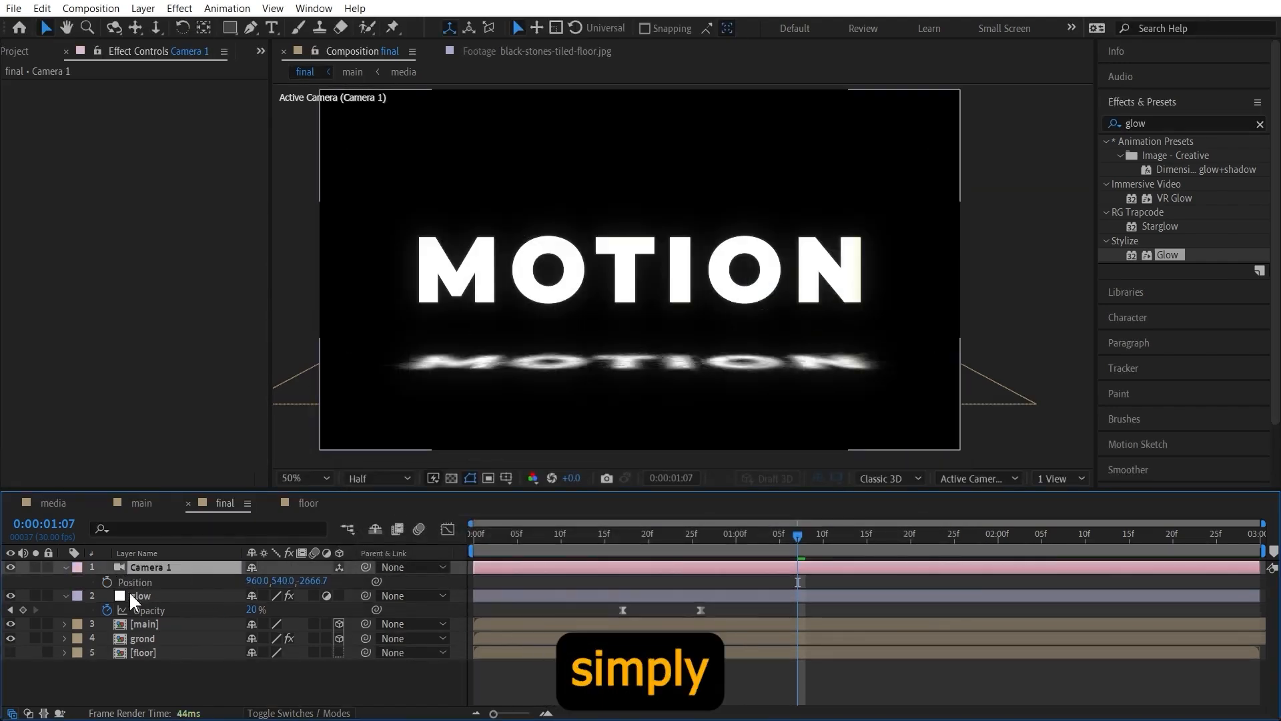
left_click(106, 581)
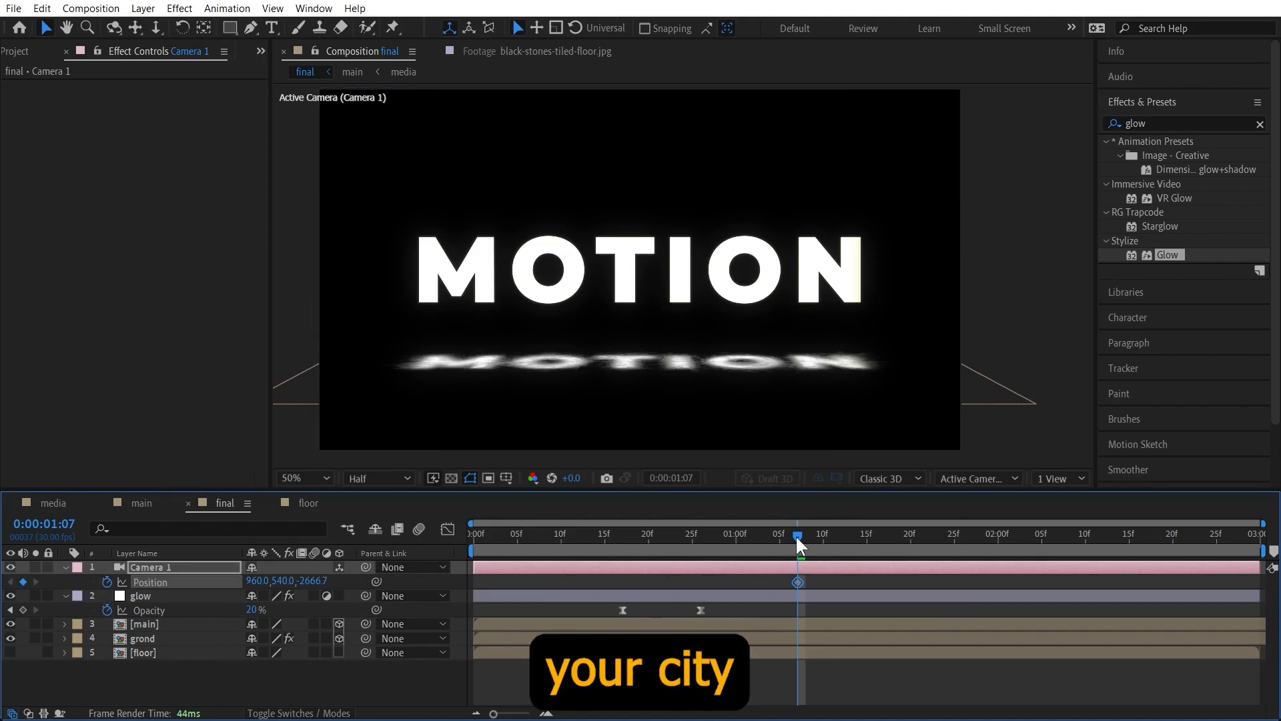
left_click_drag(797, 535, 597, 535)
left_click_drag(483, 552, 485, 551)
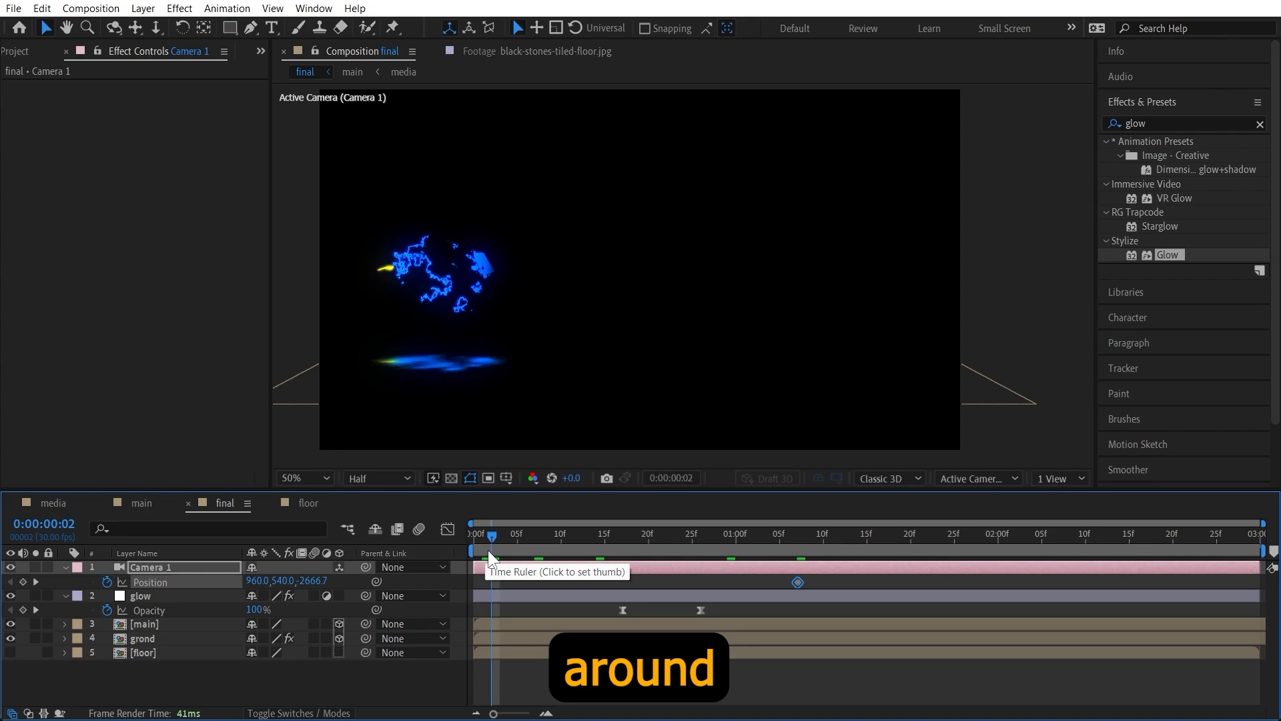
left_click_drag(312, 582, 988, 590)
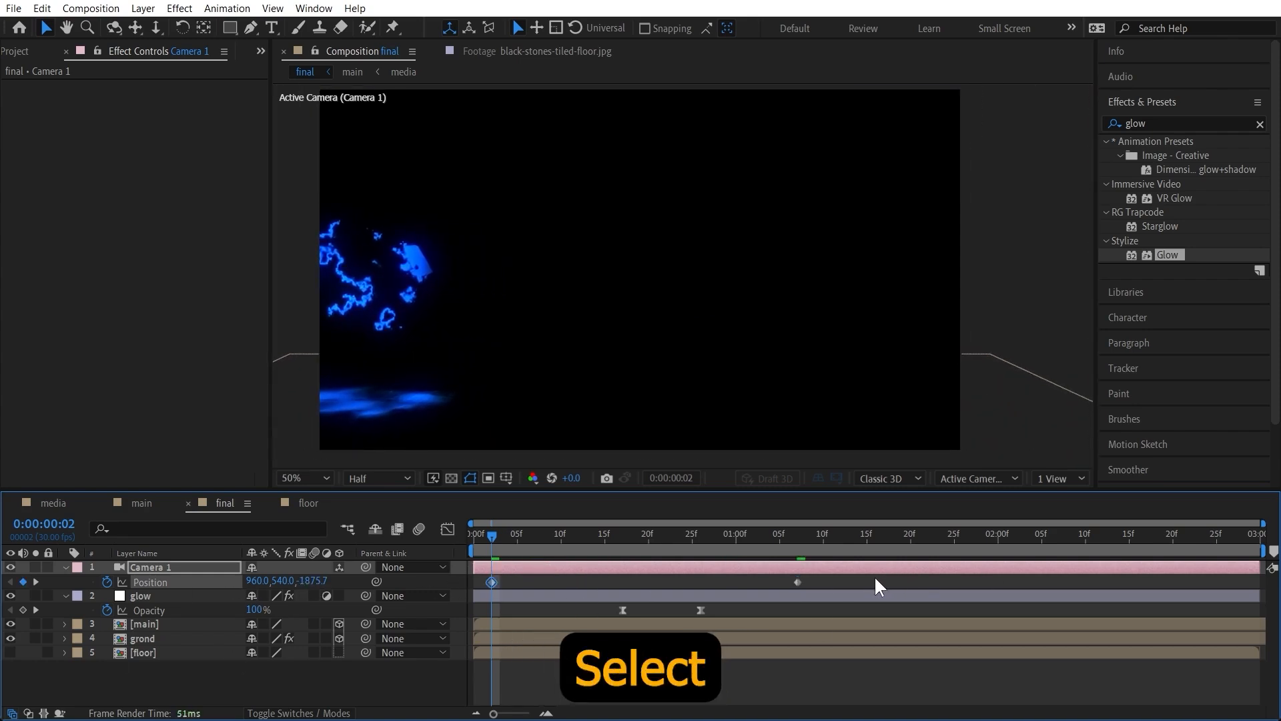
Step: Apply Easy Ease to both camera Position keyframes and reshape their speed graph to peak at the first keyframe with a long slow-down
left_click_drag(874, 577, 472, 624)
left_click_drag(470, 588, 468, 586)
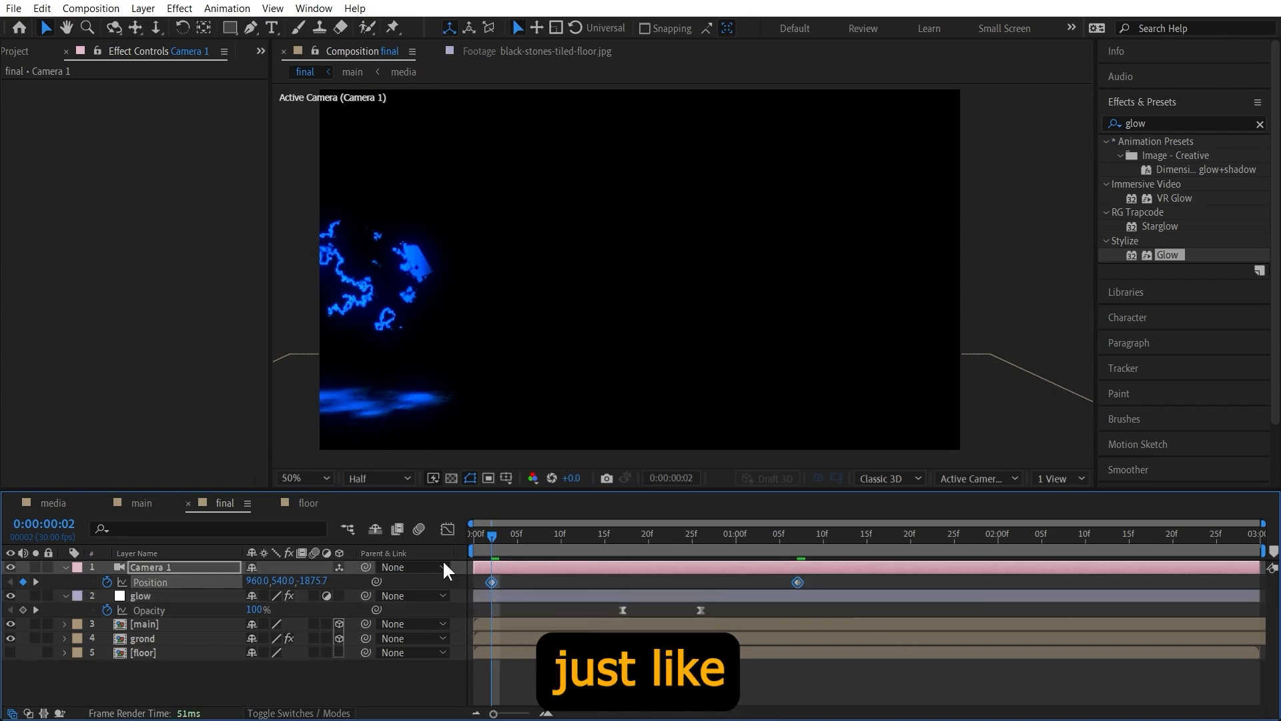
key("F9")
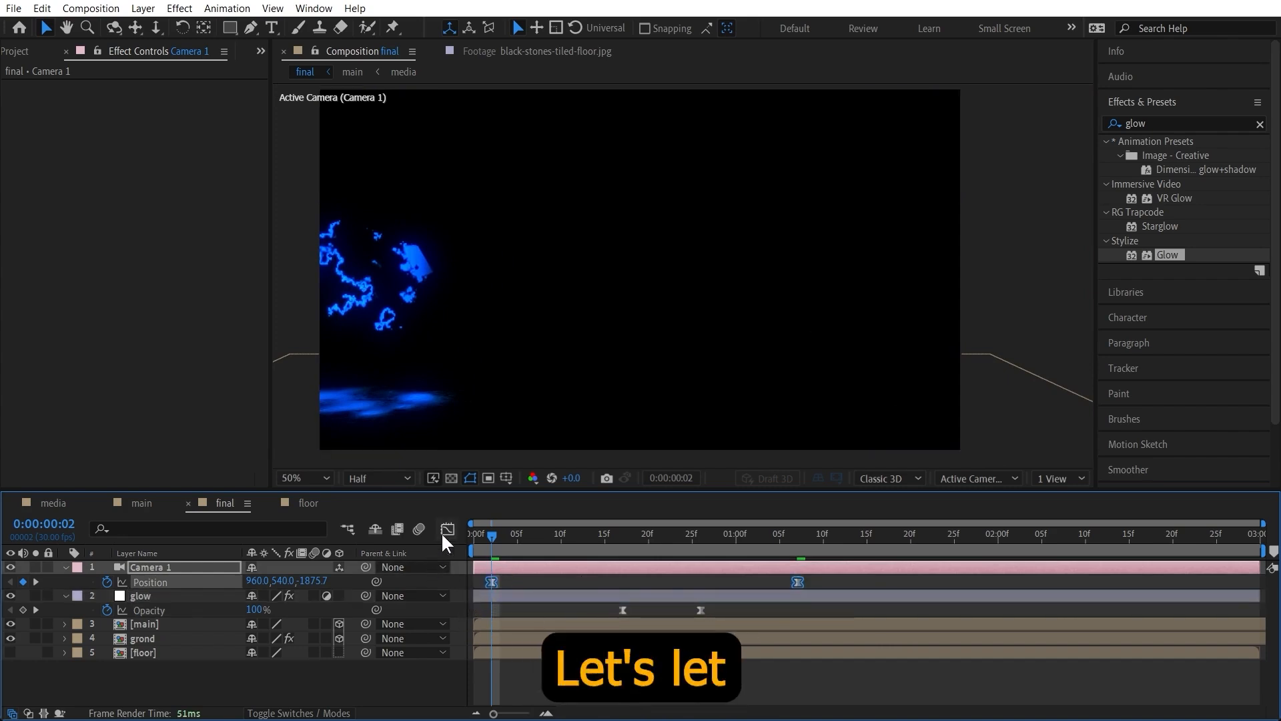
left_click(446, 528)
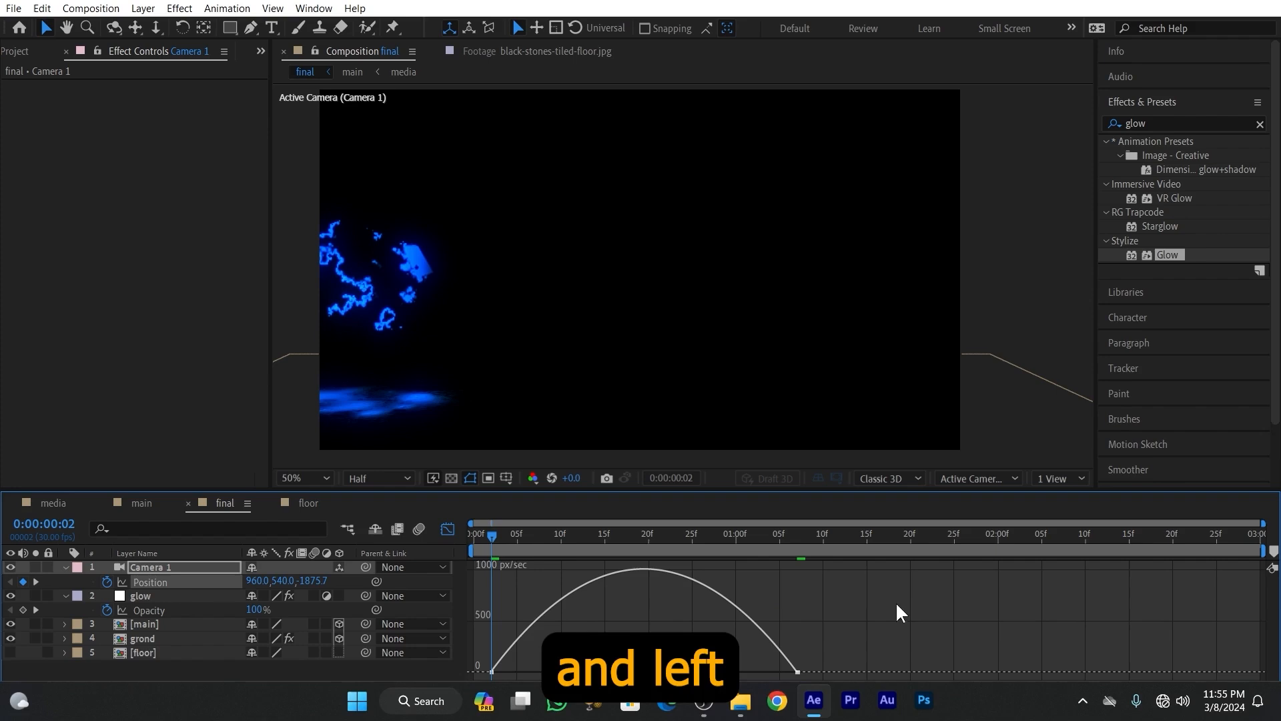
left_click_drag(898, 603, 439, 651)
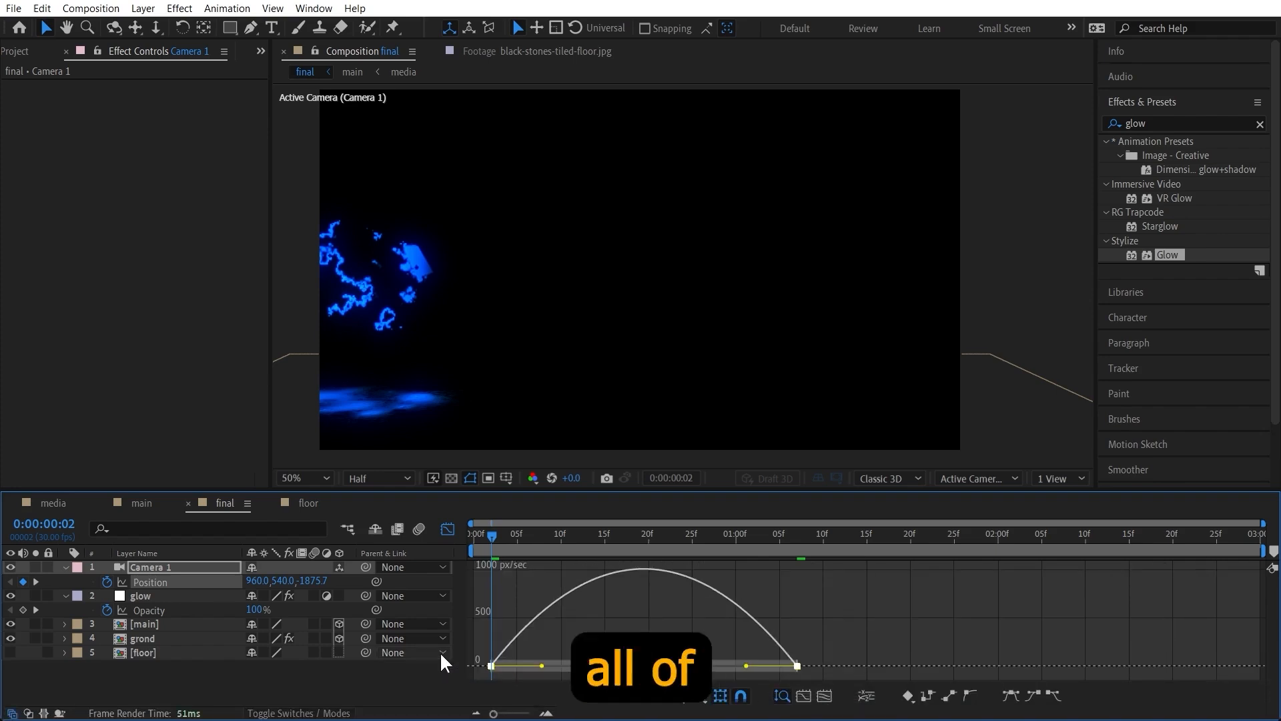
left_click_drag(746, 665, 482, 667)
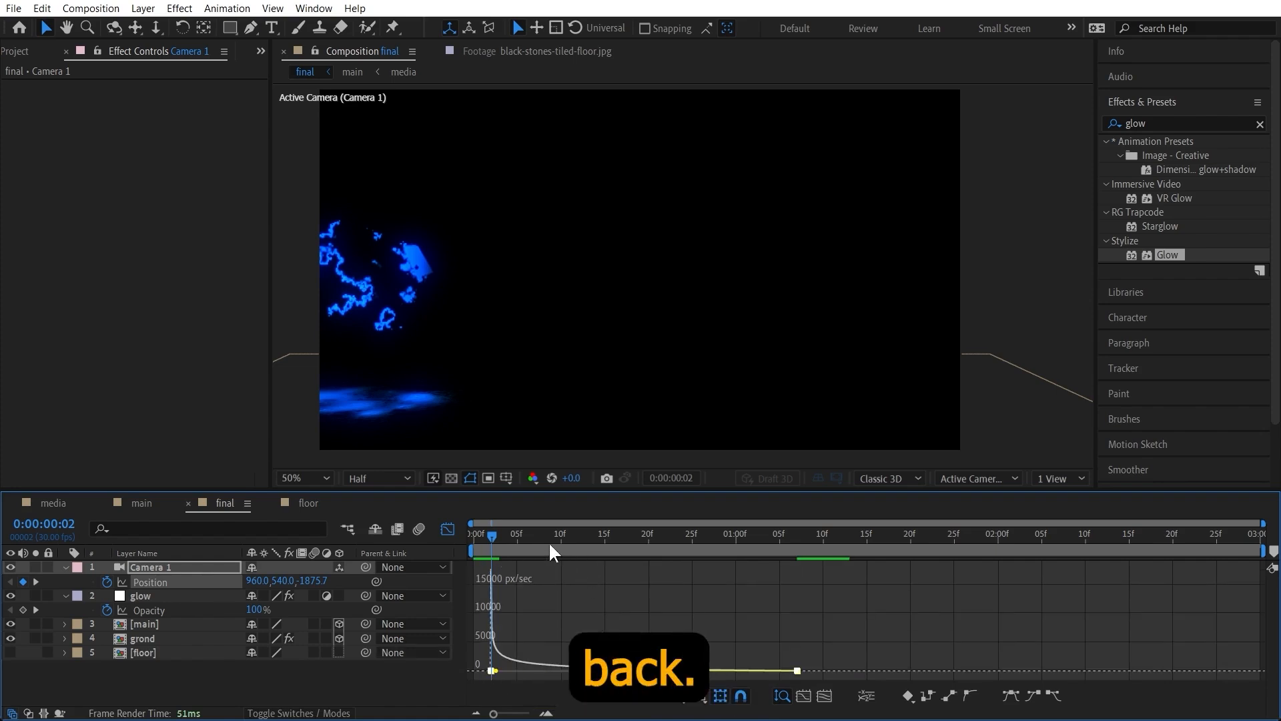
Step: Preview the camera pull-back from the start of the final composition
key("Home")
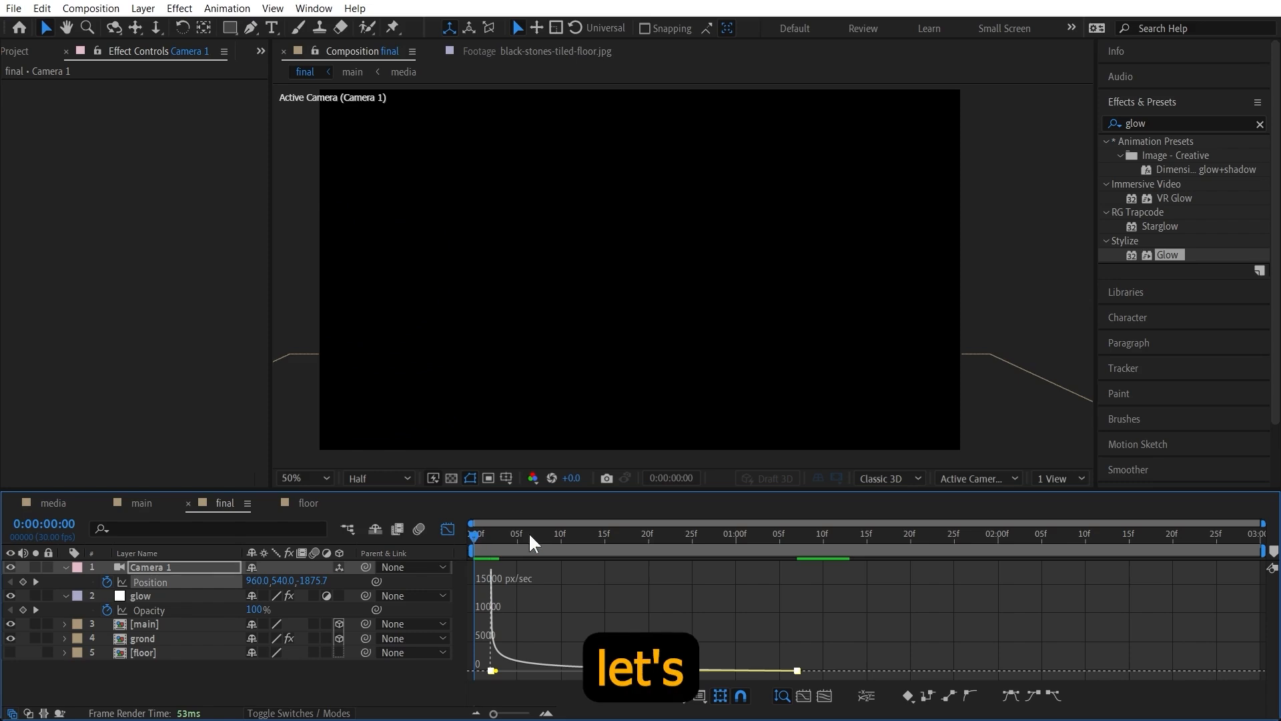
key("space")
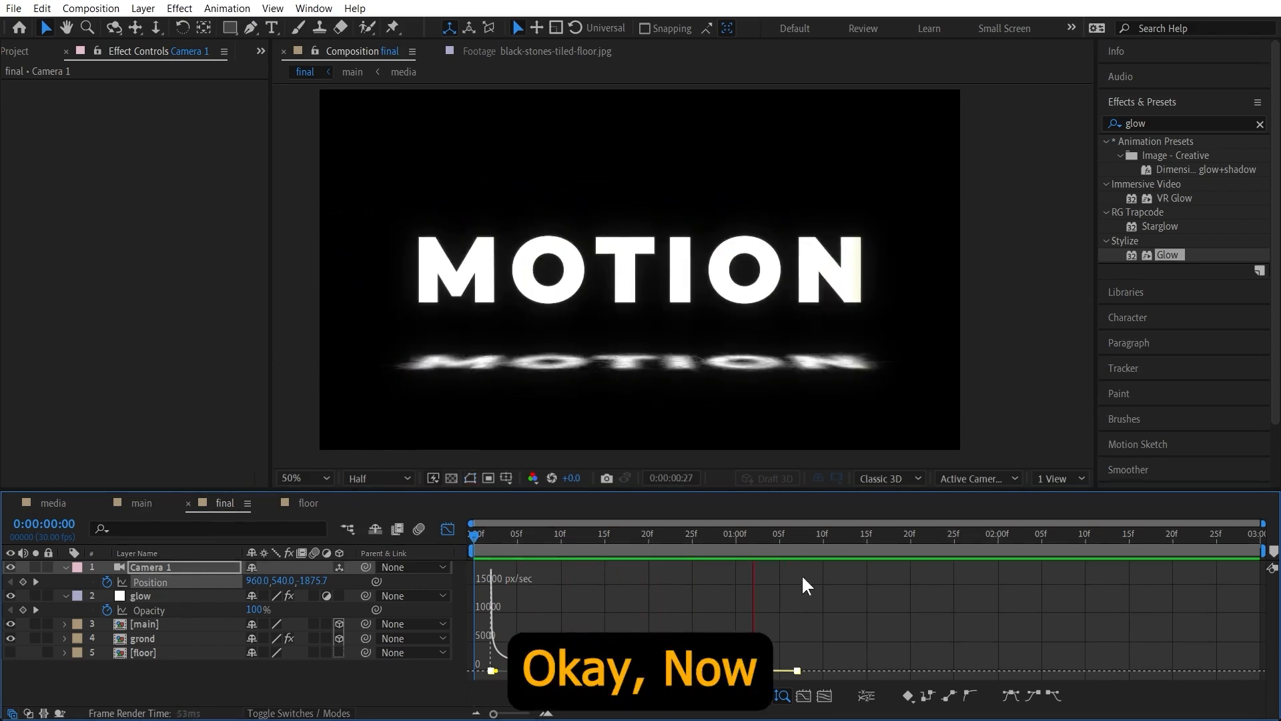
key("space")
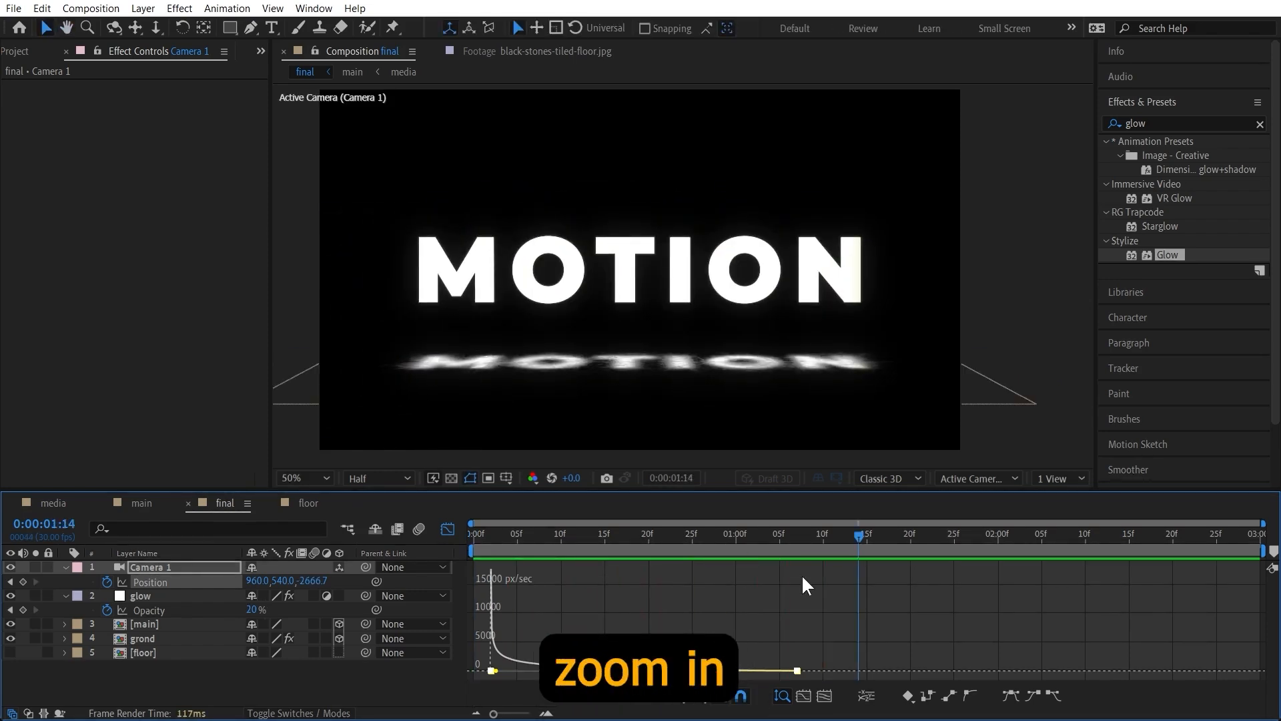
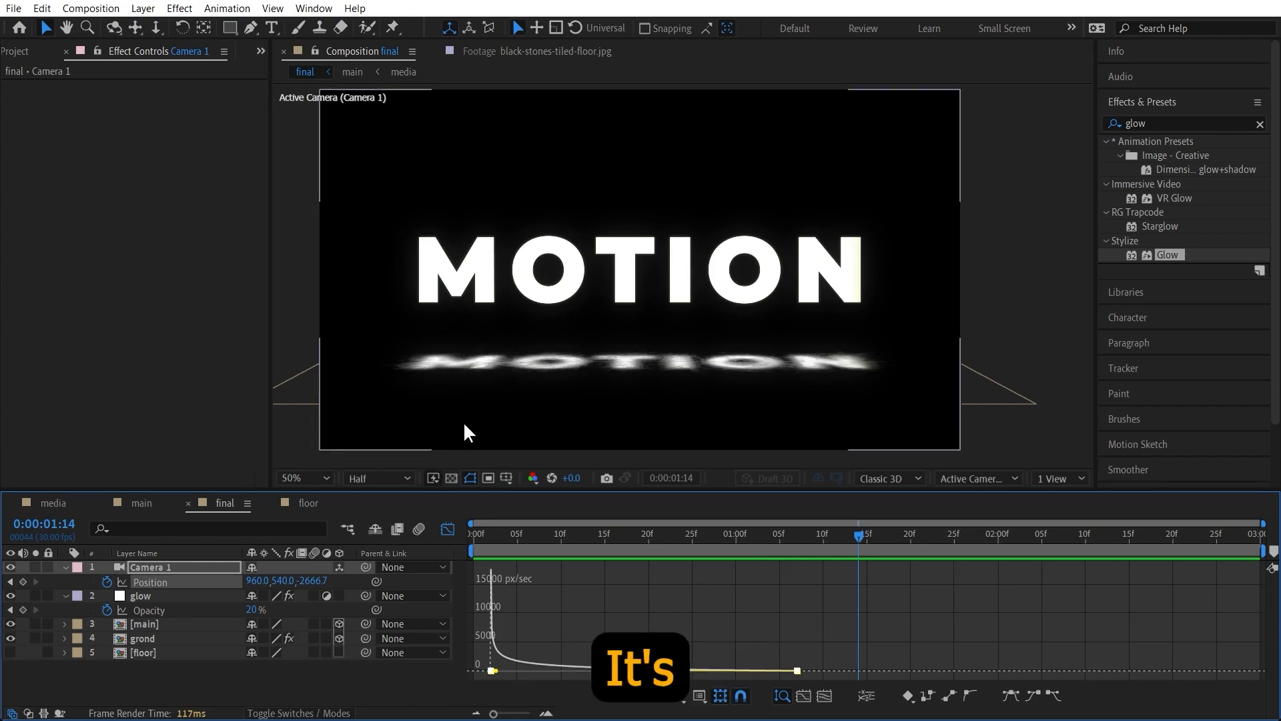
Step: Place the Video editings.png logo beneath the motion text layer in the media composition and hide the text layer
left_click(64, 501)
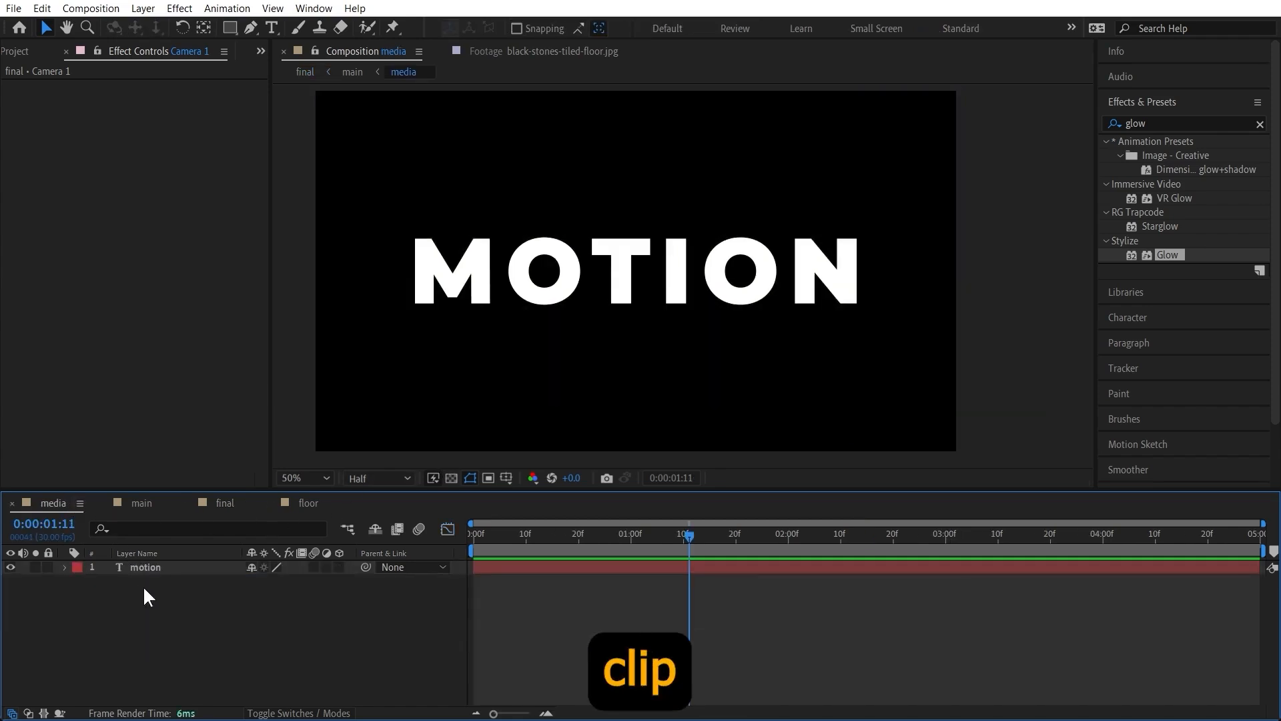
left_click(12, 52)
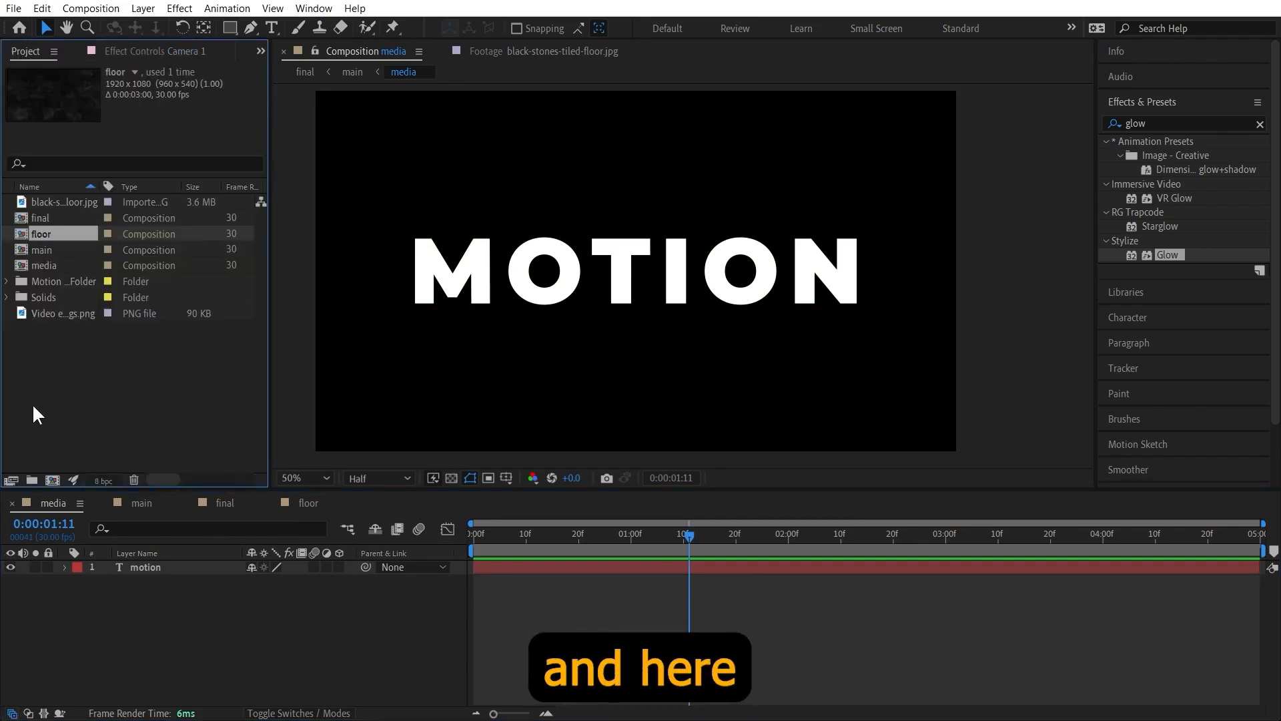
left_click(36, 321)
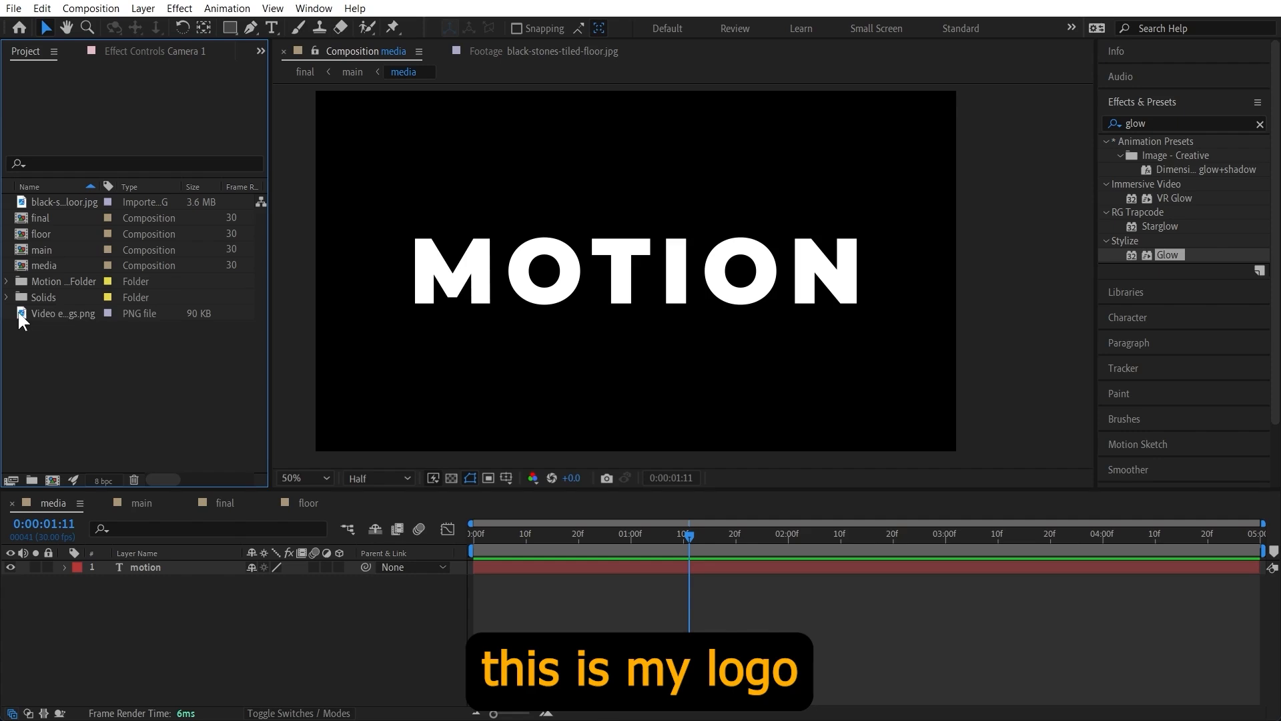
left_click(23, 320)
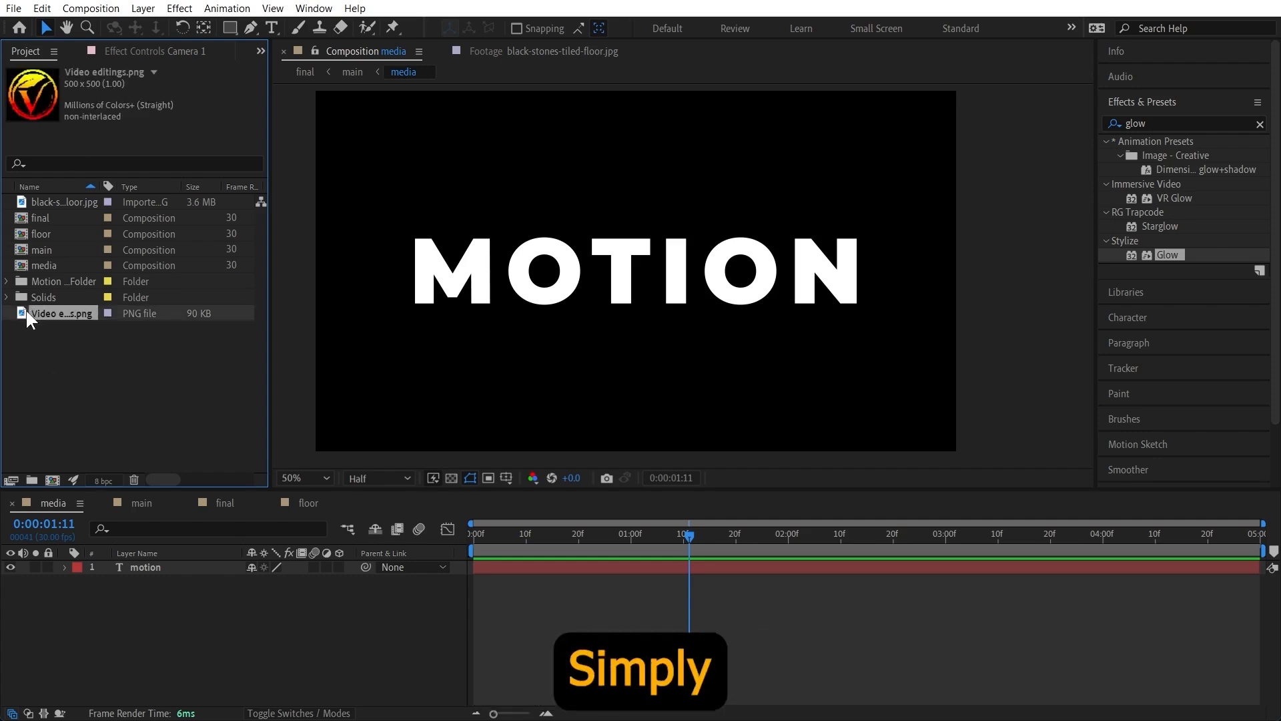
left_click_drag(25, 308, 122, 573)
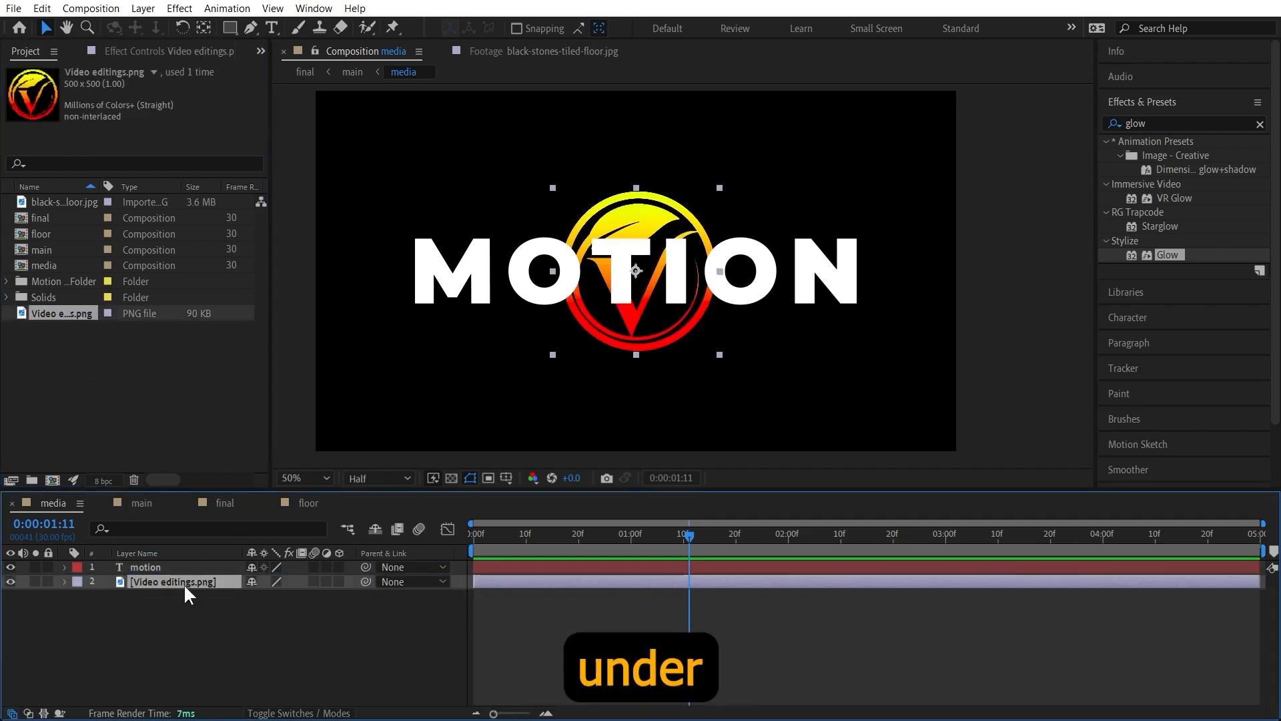
left_click(11, 568)
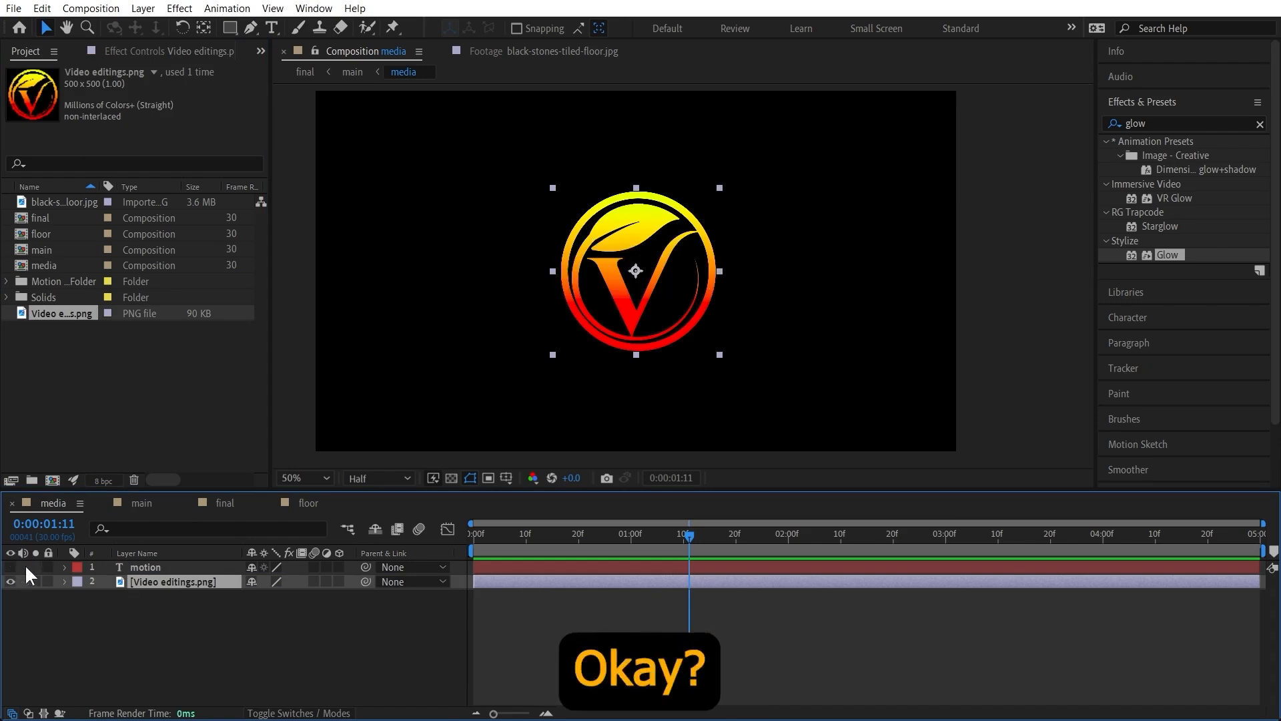
Step: Return to the final composition, close its graph editor, and preview the logo version from the start
left_click(220, 503)
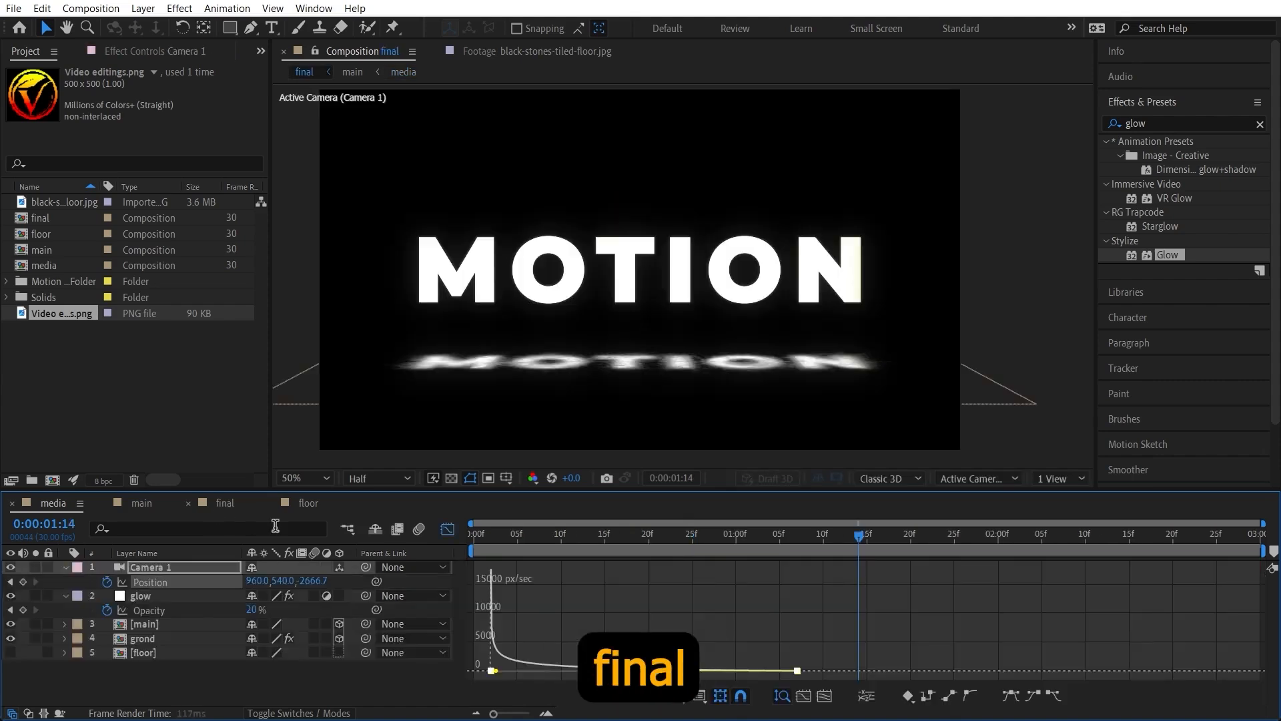
left_click(447, 530)
key("Home")
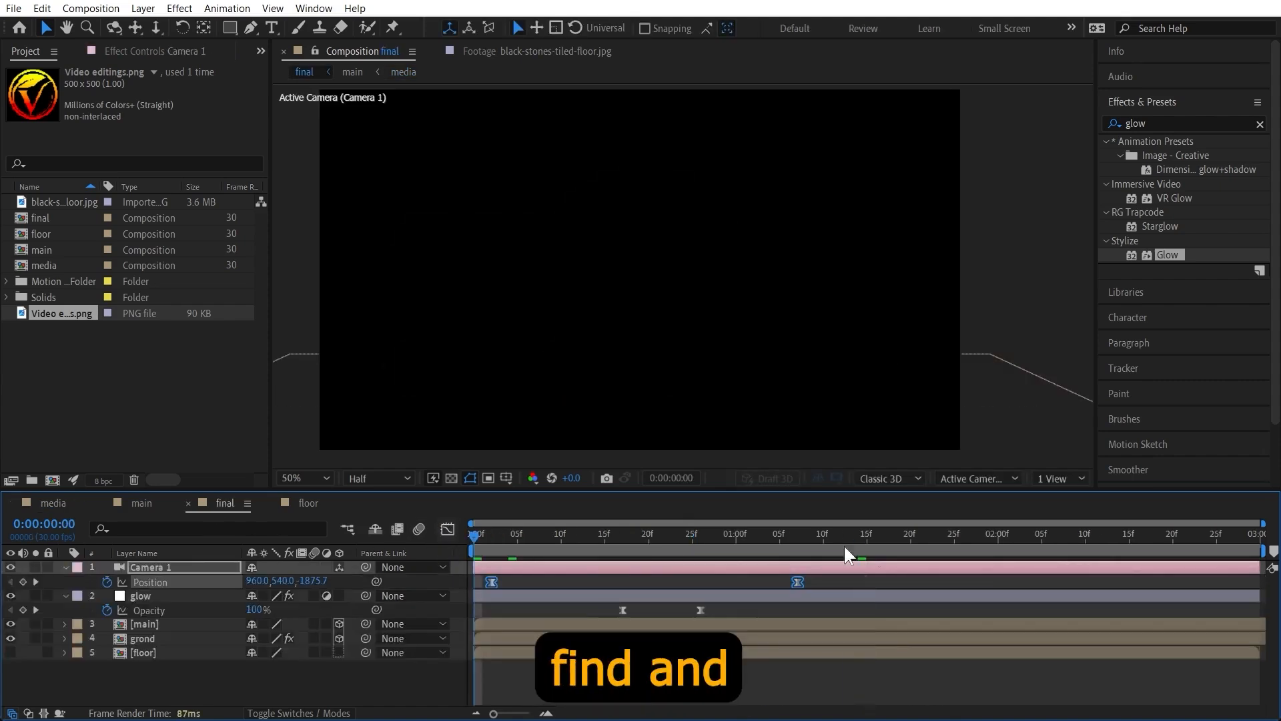
key("space")
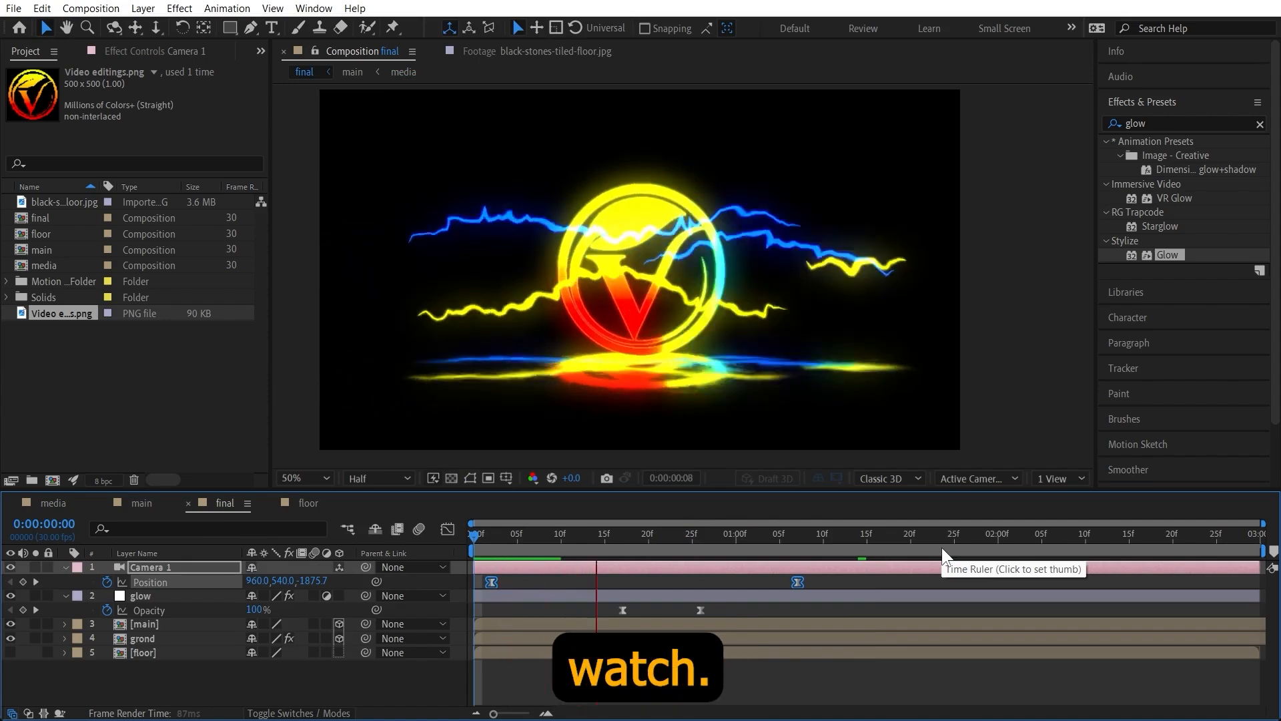